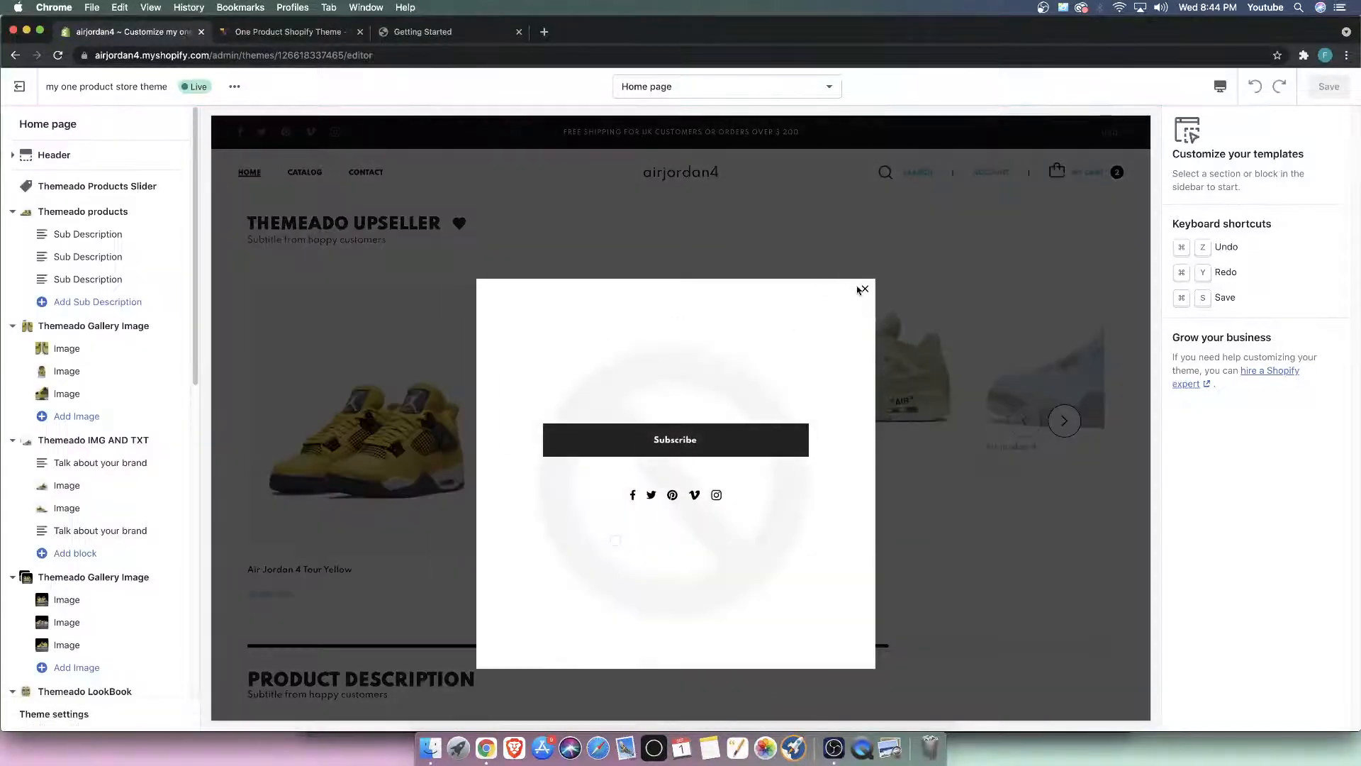
Dismiss the newsletter popup in the preview and move the Themeado products section above the Themeado Products Slider.
left_click(870, 285)
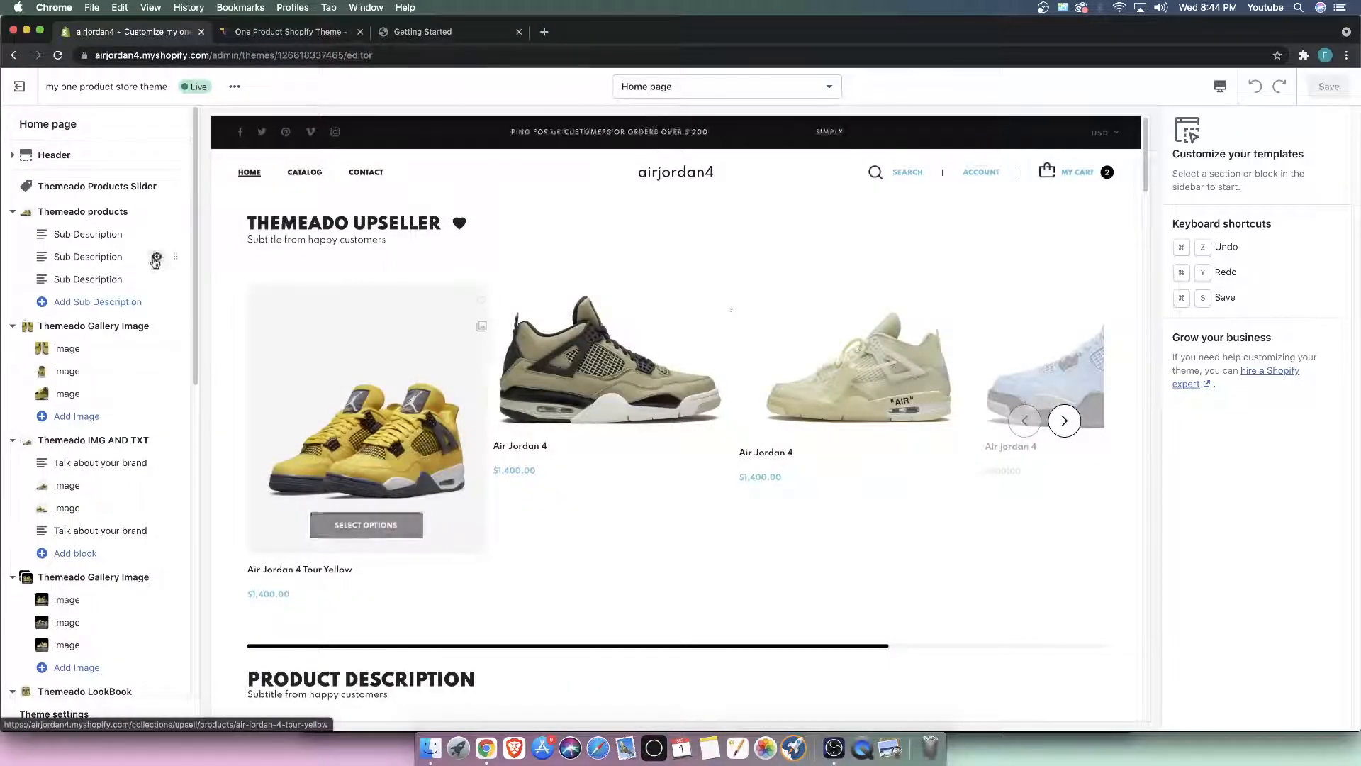
scroll(884, 386, "down", 13)
scroll(796, 376, "up", 14)
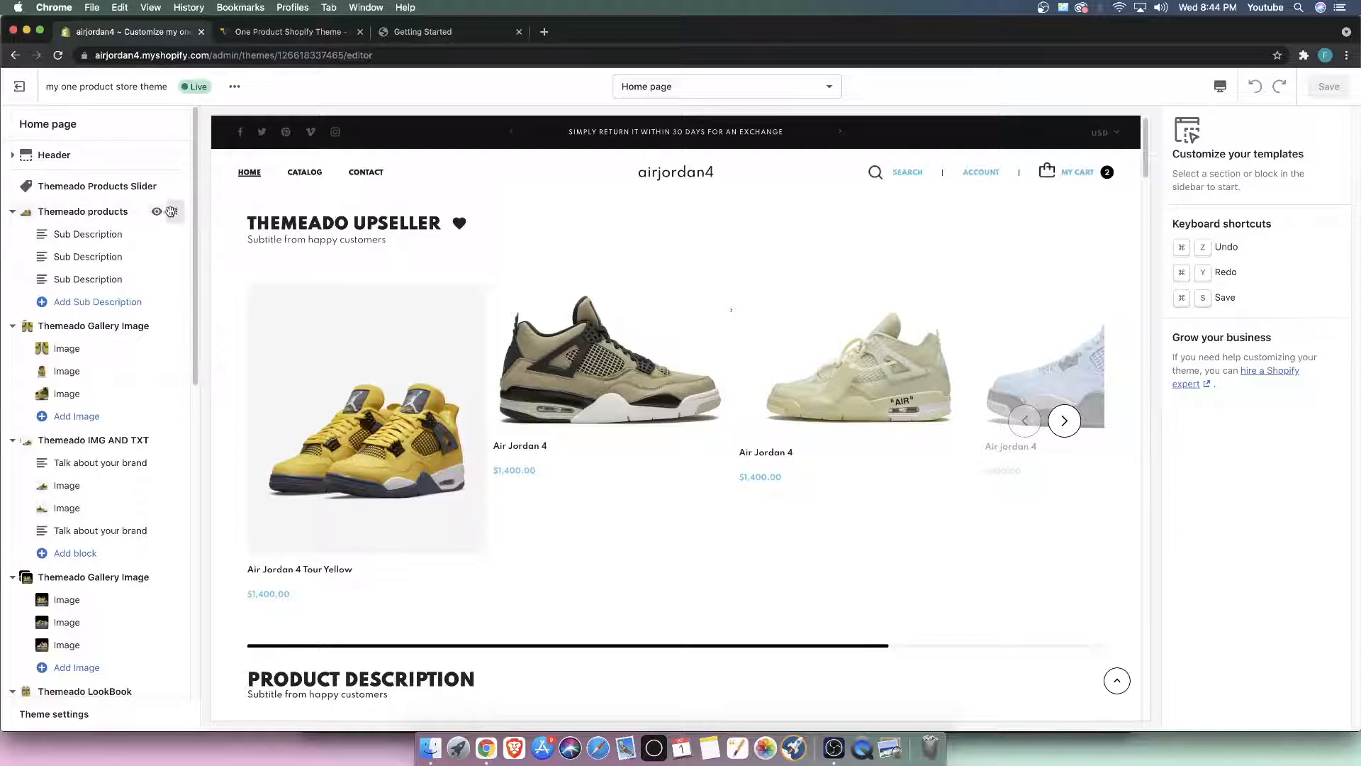
left_click_drag(171, 212, 181, 183)
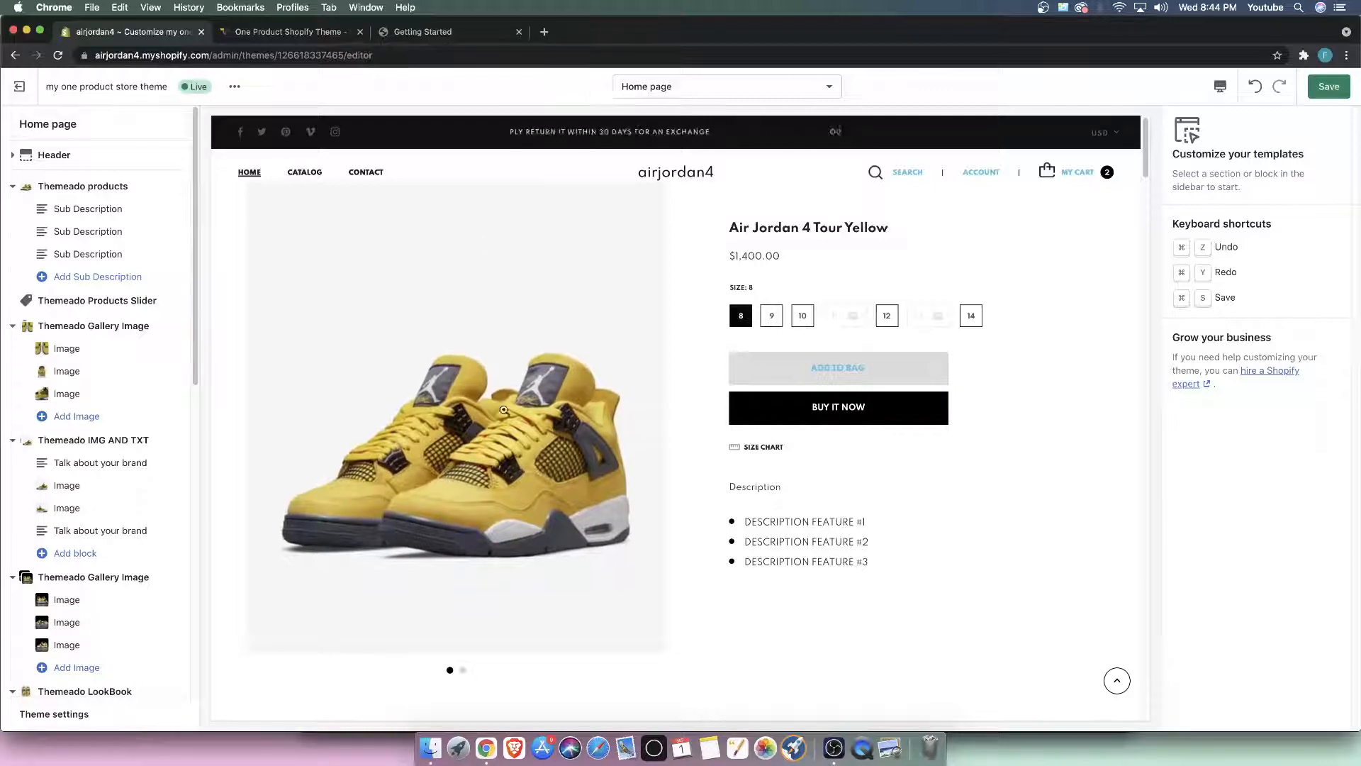
Look through the one-product theme's landing page, including the store-building video, pricing and theme demo section.
left_click(443, 33)
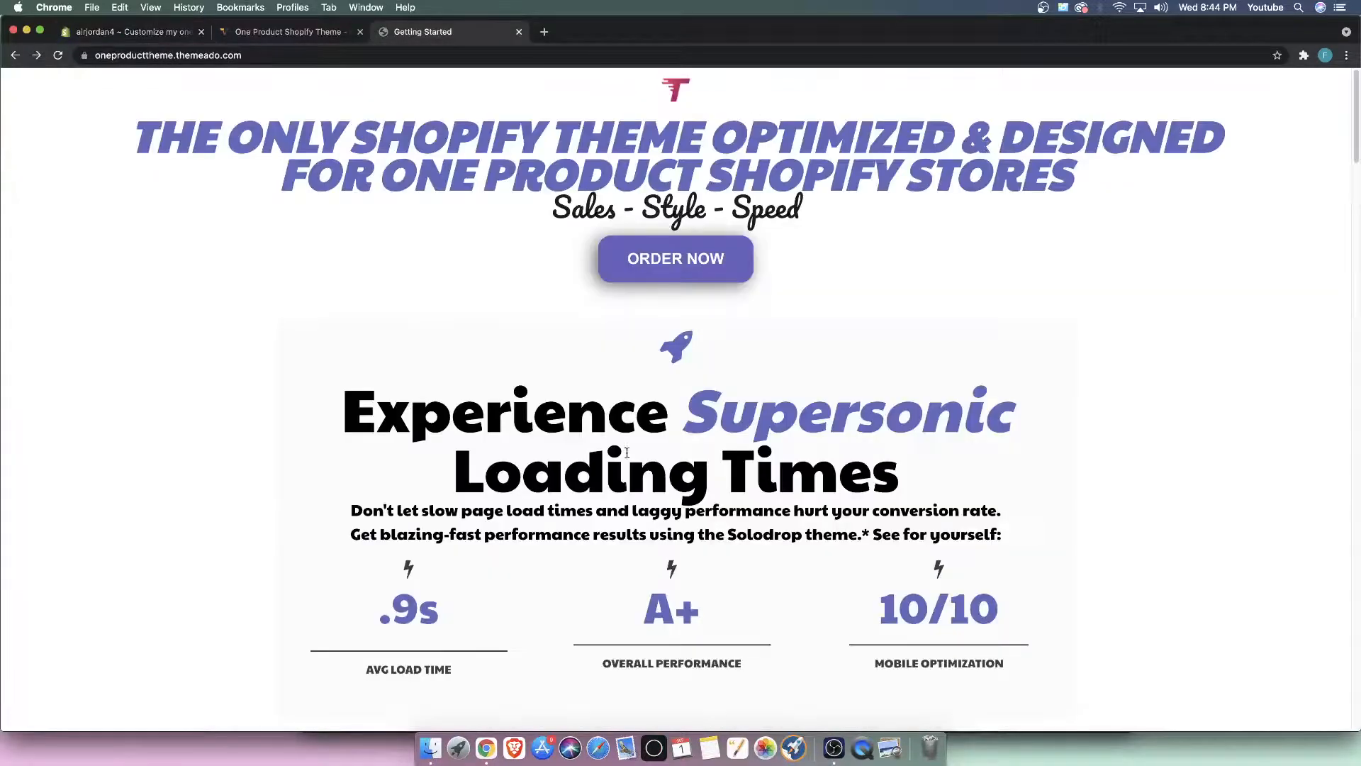
scroll(922, 418, "down", 15)
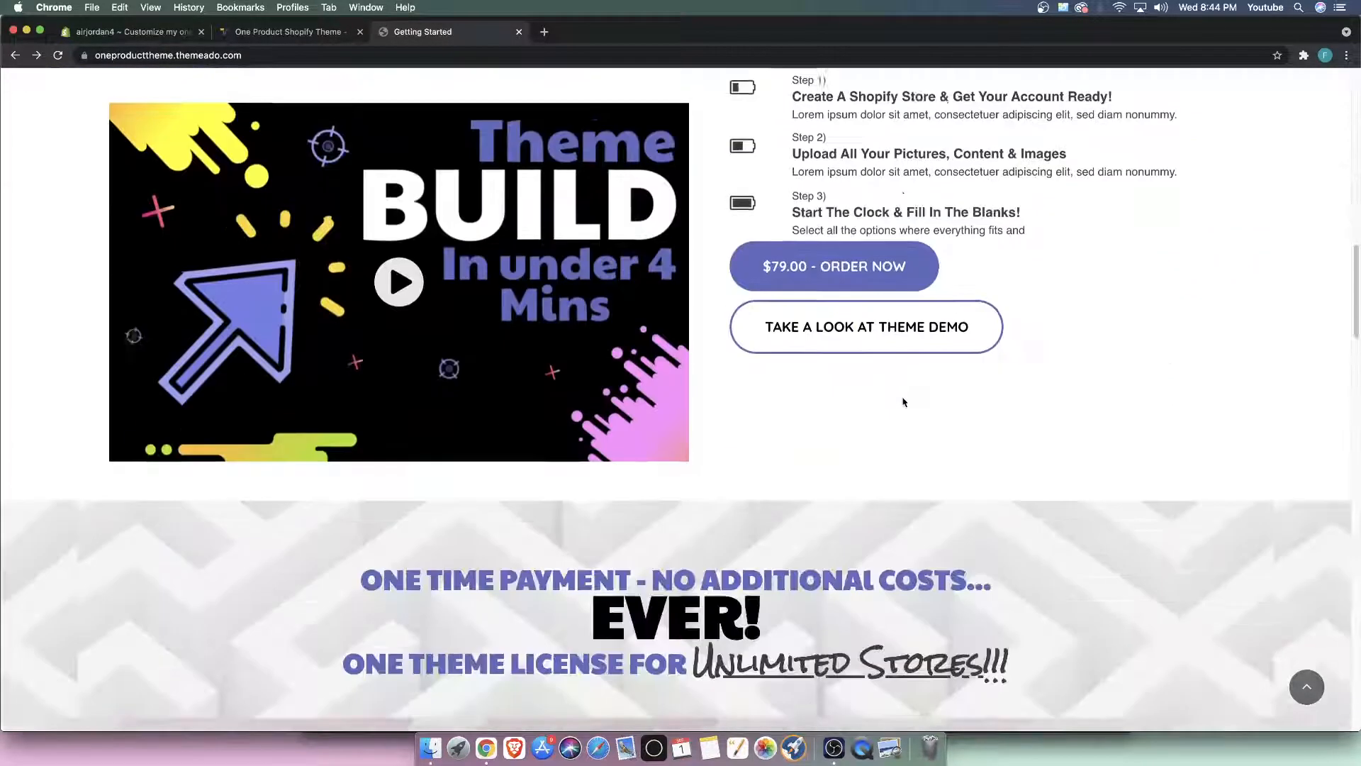
scroll(903, 402, "down", 6)
scroll(900, 425, "up", 10)
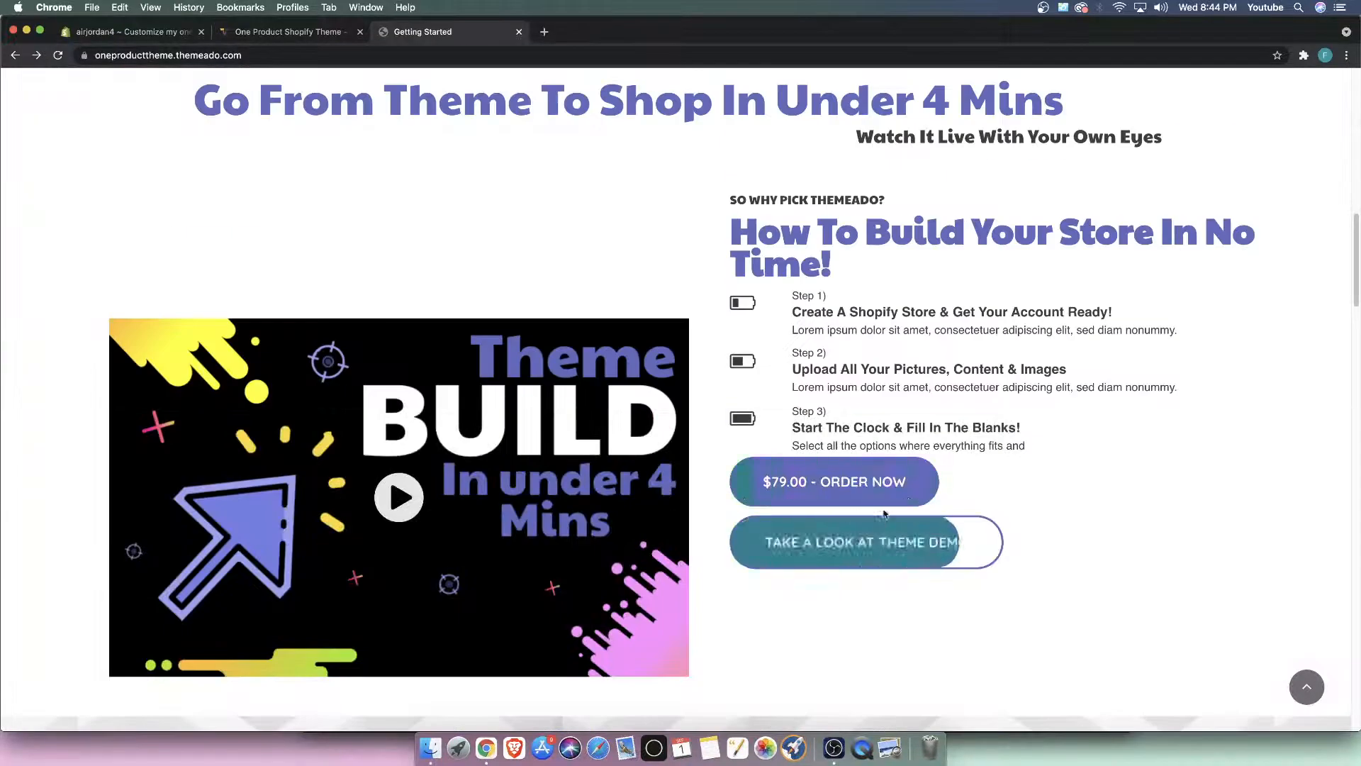
Review the Themeado home page, including its theme features, FAQs and license pricing.
left_click(266, 32)
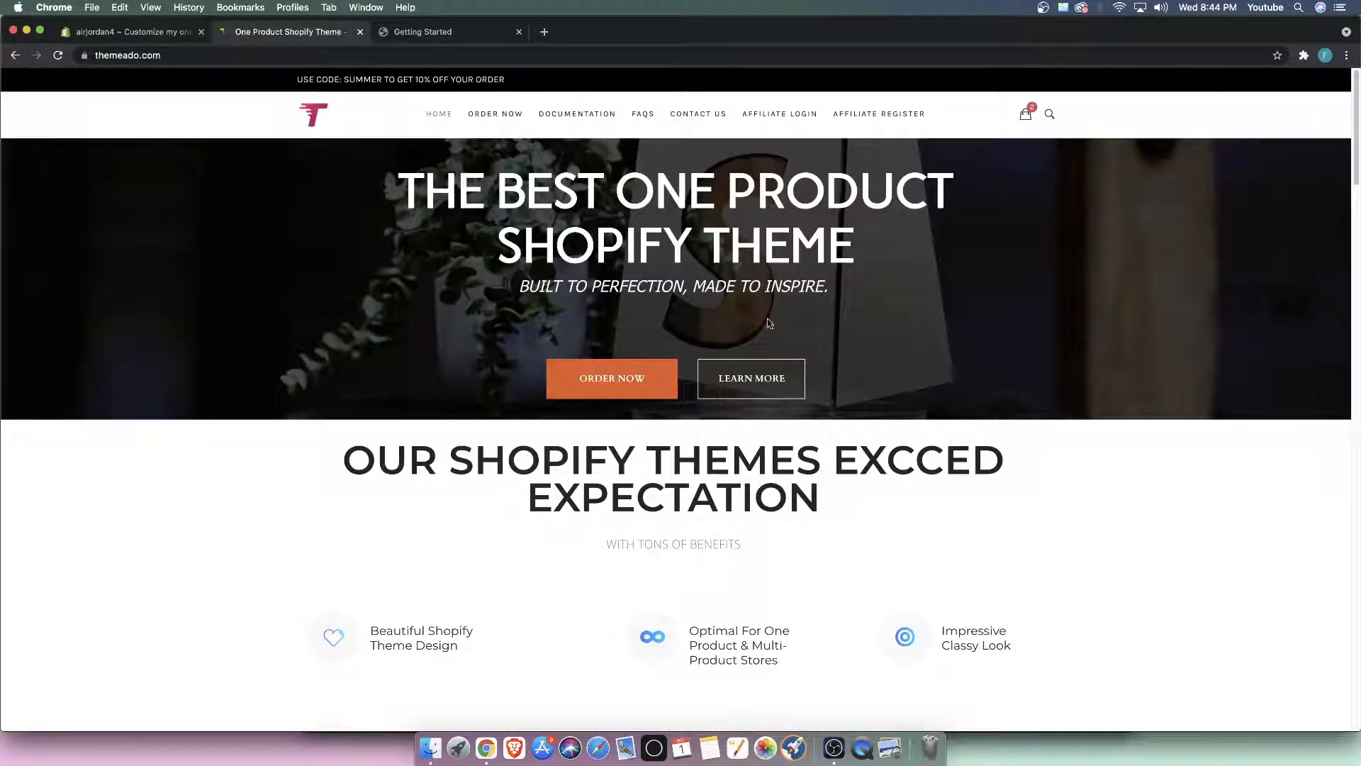
scroll(709, 373, "down", 10)
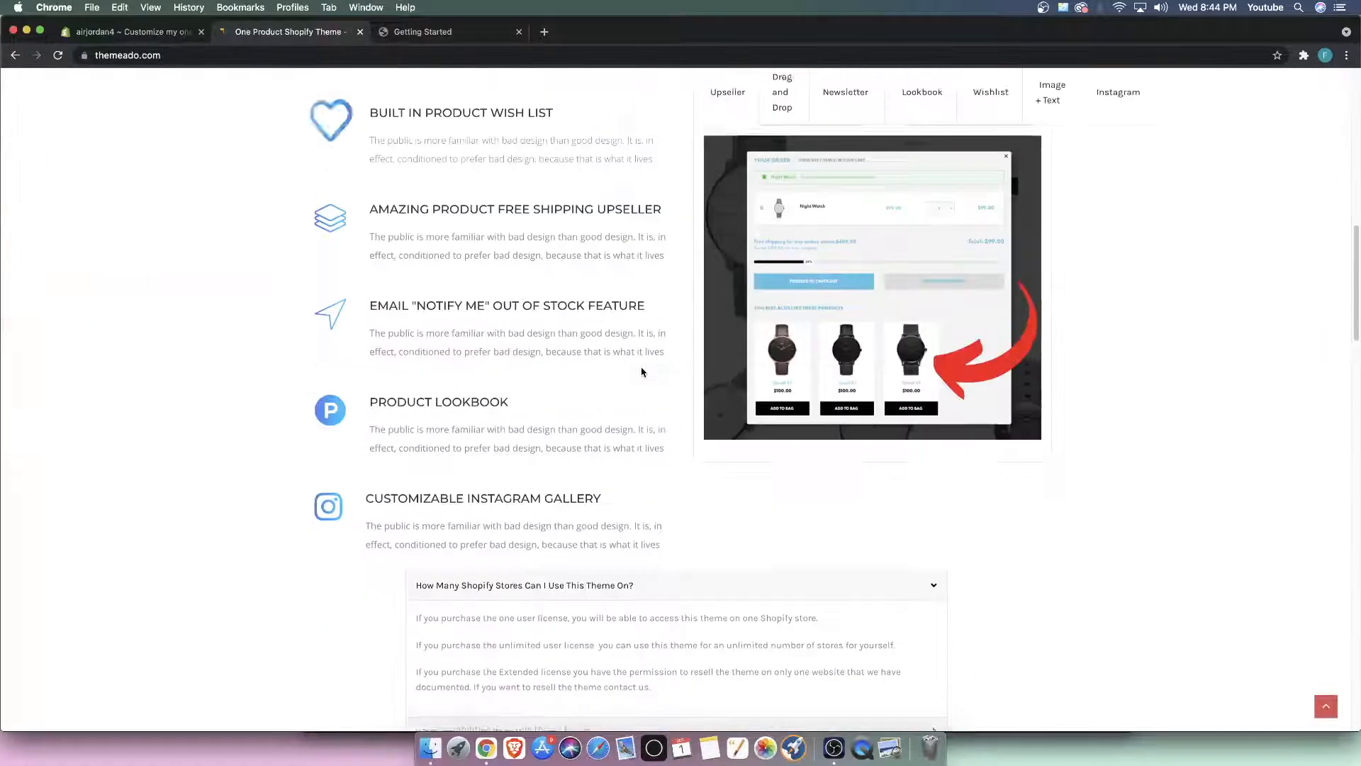
scroll(641, 372, "down", 5)
scroll(680, 352, "up", 15)
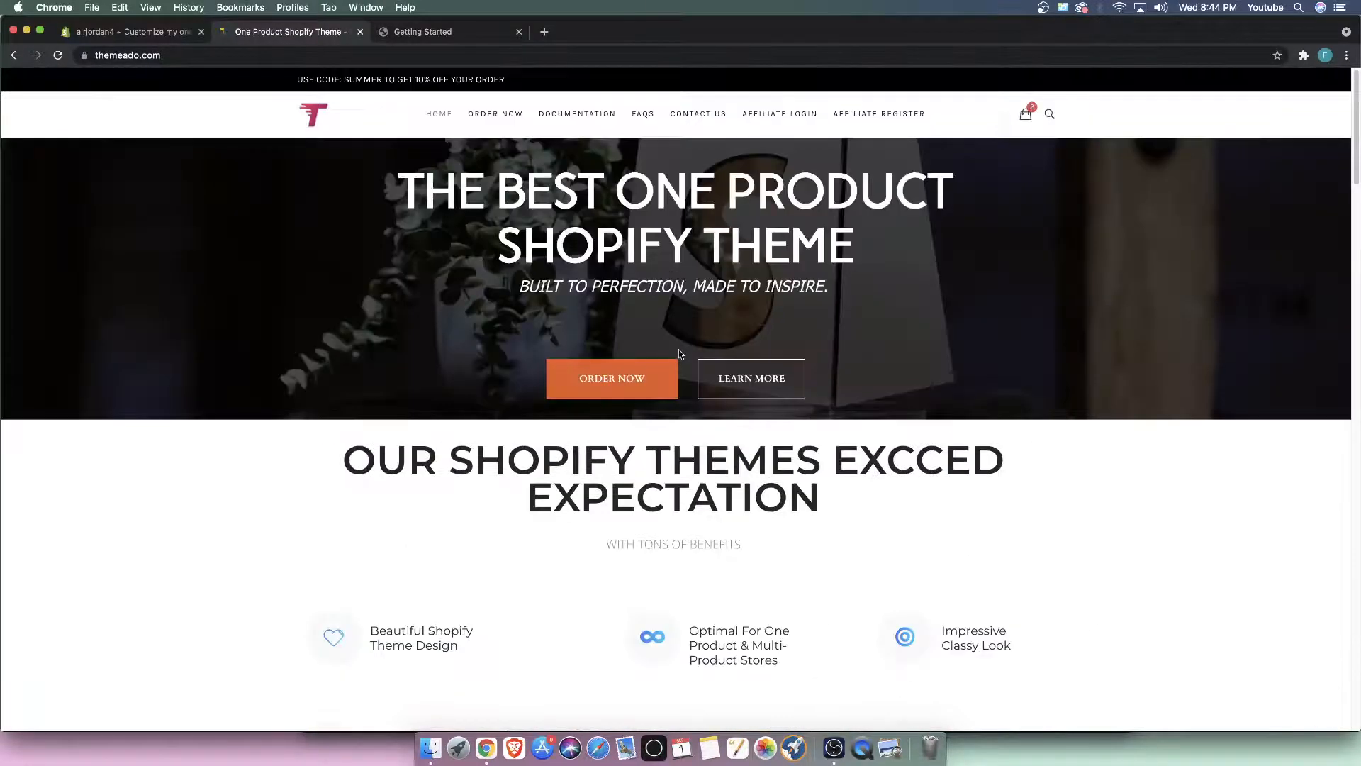
scroll(543, 269, "down", 15)
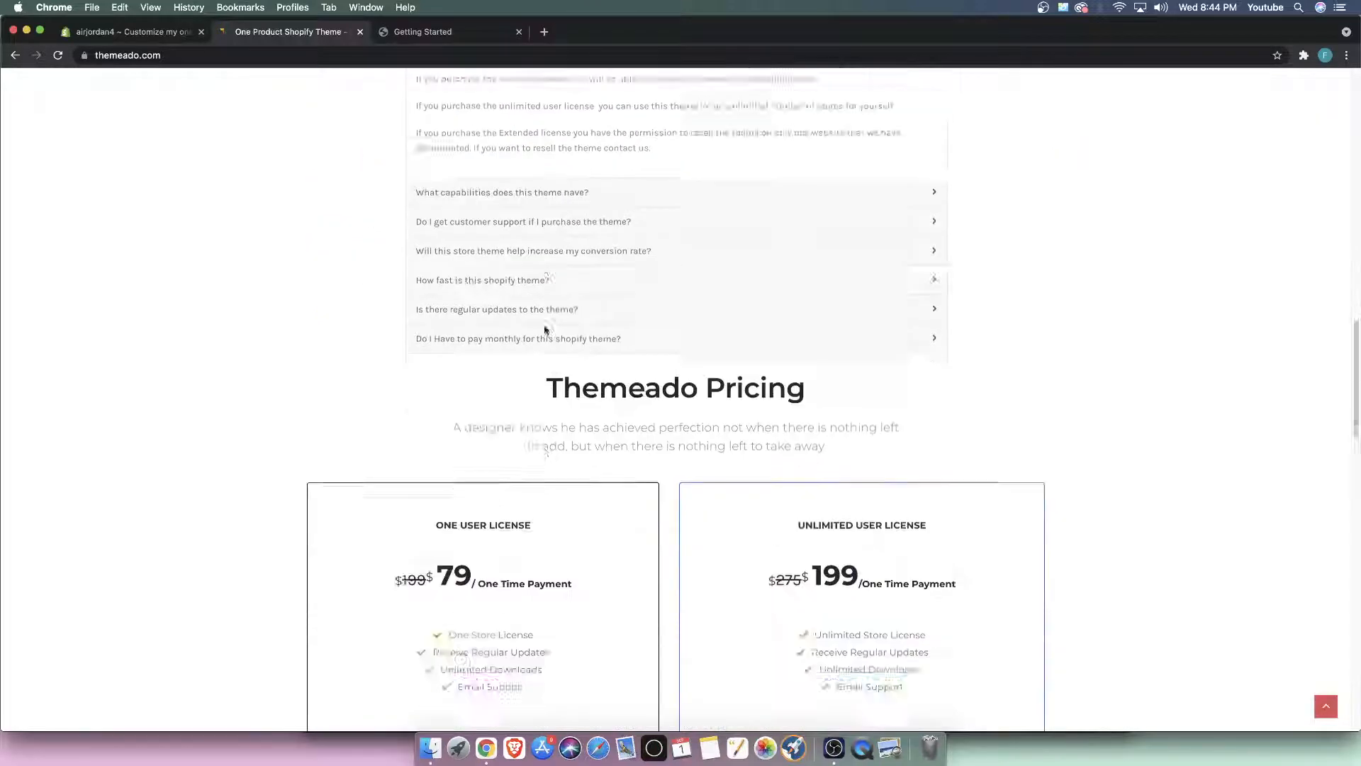
scroll(546, 330, "down", 3)
double_click(461, 447)
scroll(549, 409, "up", 20)
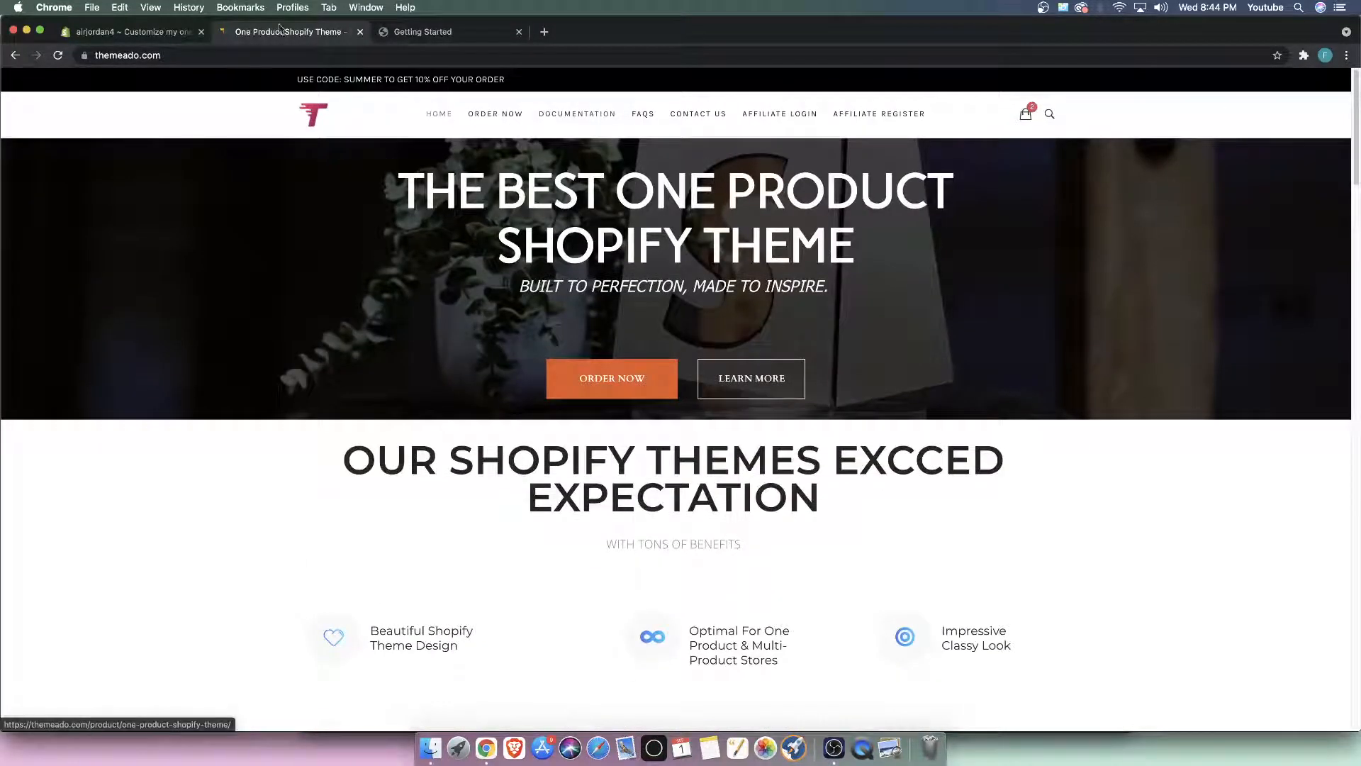
Order the One Product Shopify Theme from its landing page, leaving a single Themeado tab open on the cart.
left_click(429, 31)
scroll(637, 147, "up", 10)
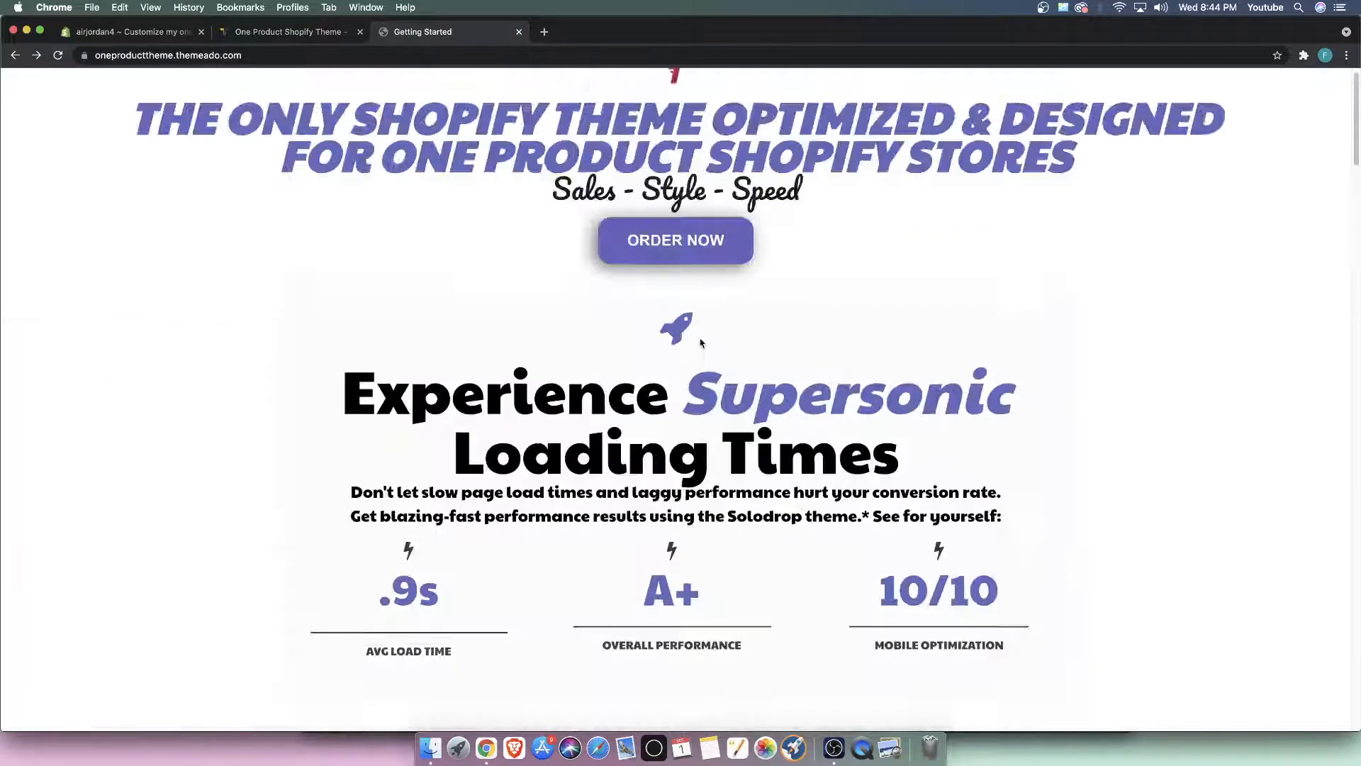
left_click(361, 32)
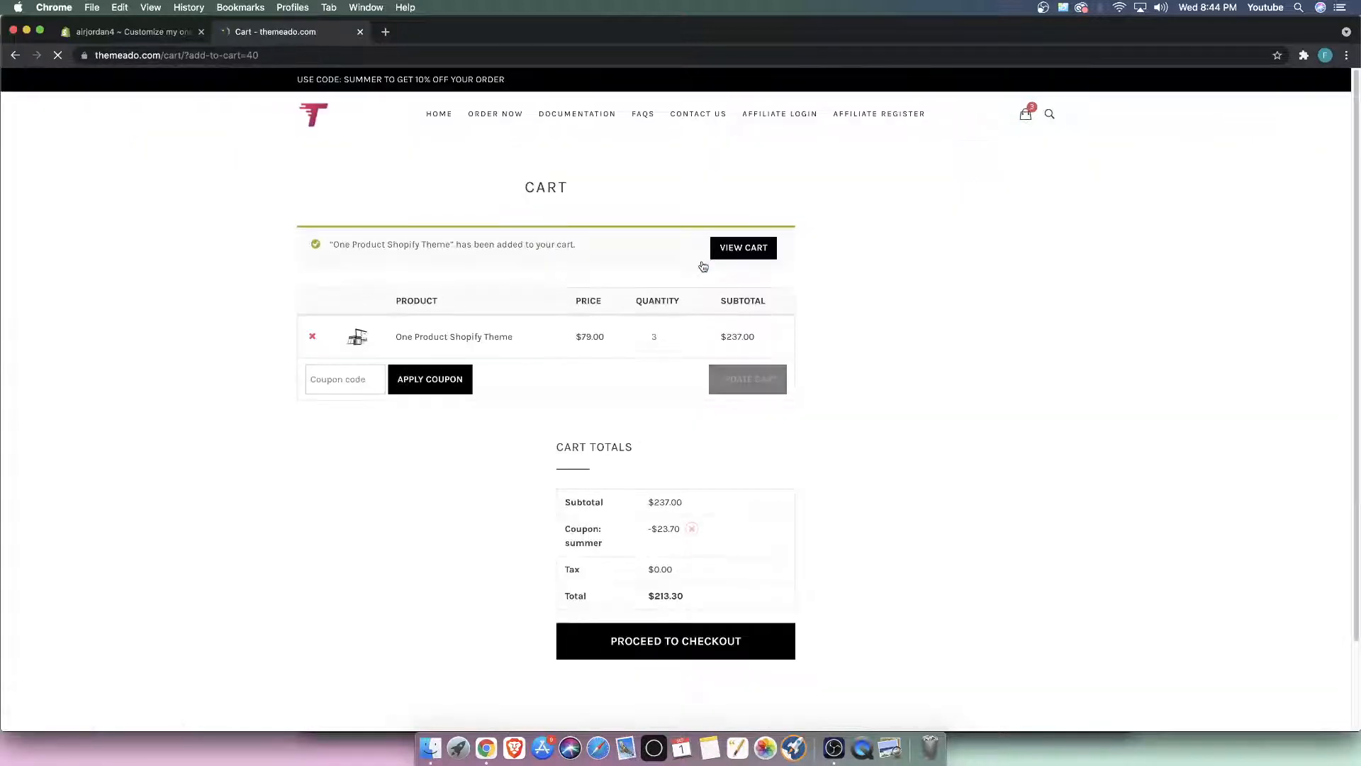
Remove the summer coupon and update the cart to a quantity of 1 for the One Product Shopify Theme.
left_click(666, 340)
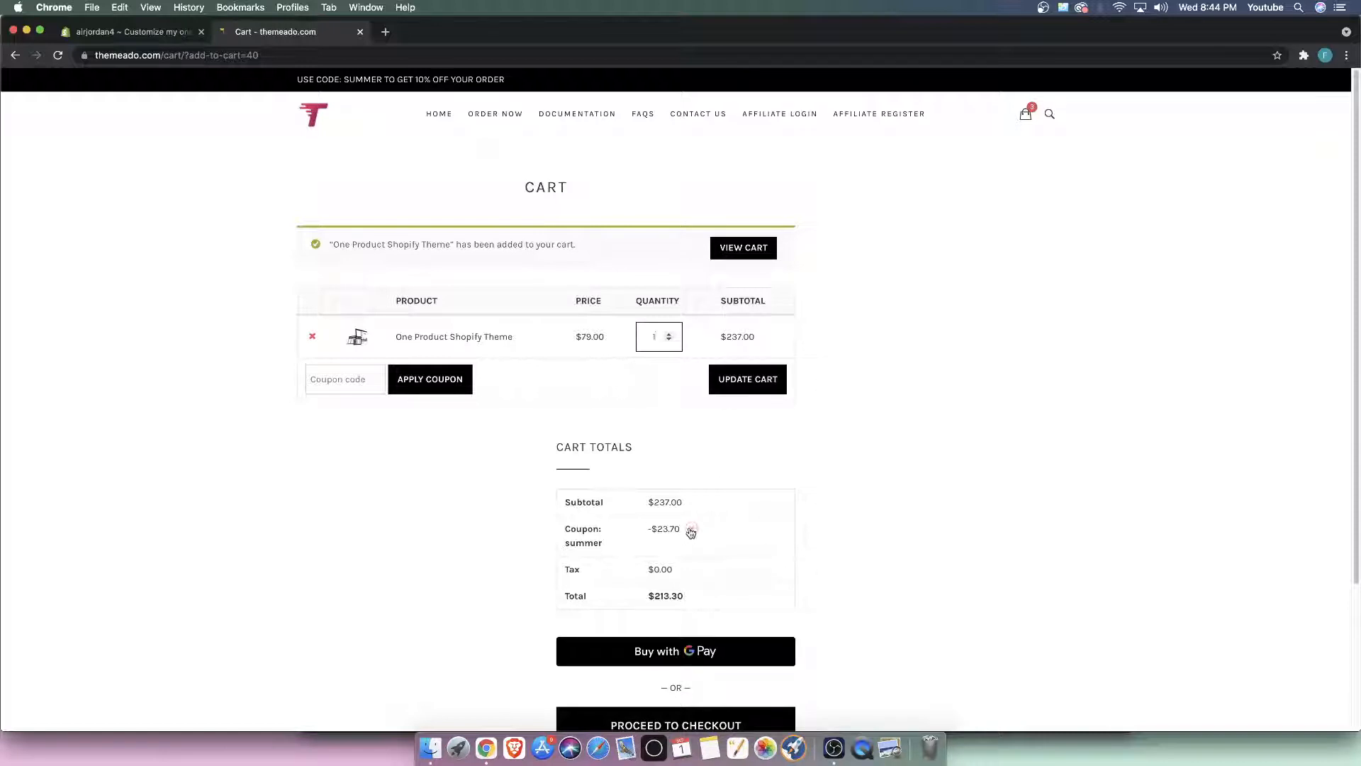
left_click(691, 531)
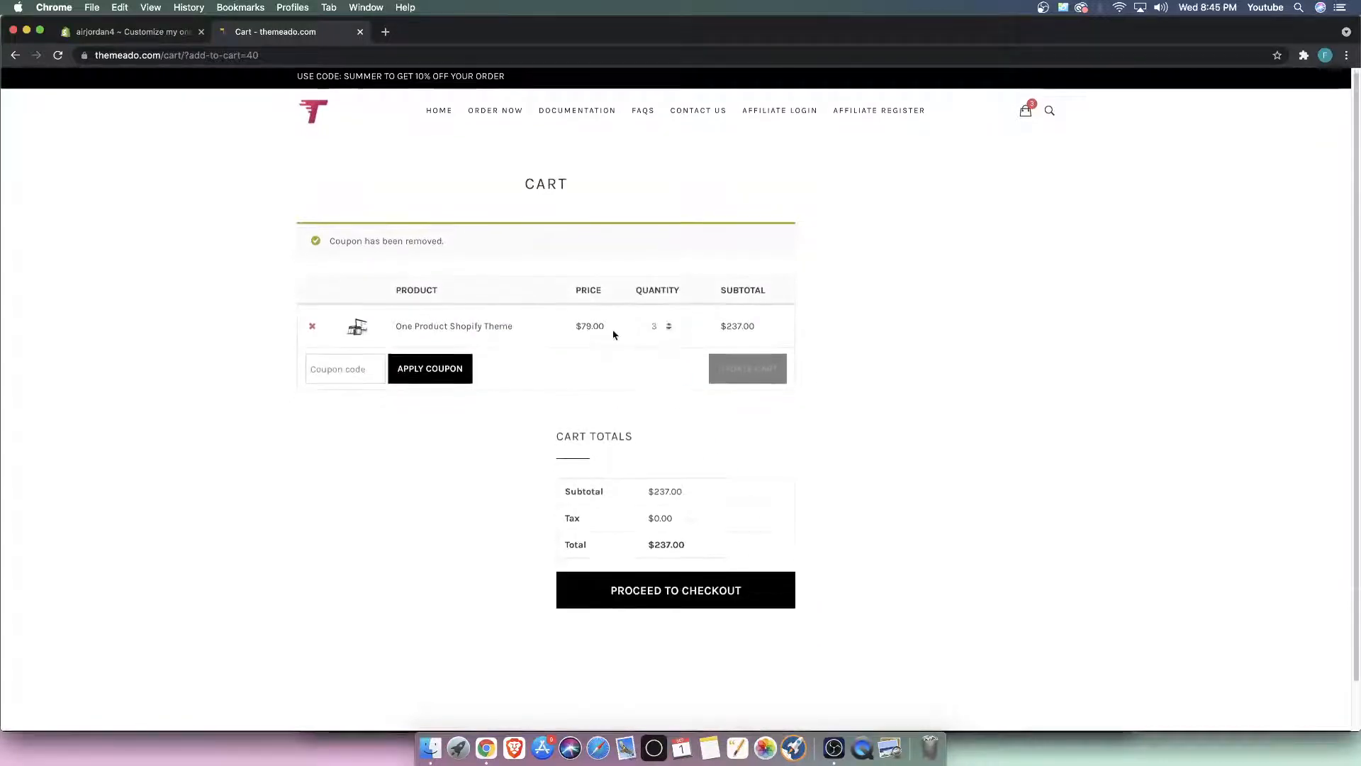
scroll(638, 319, "down", 2)
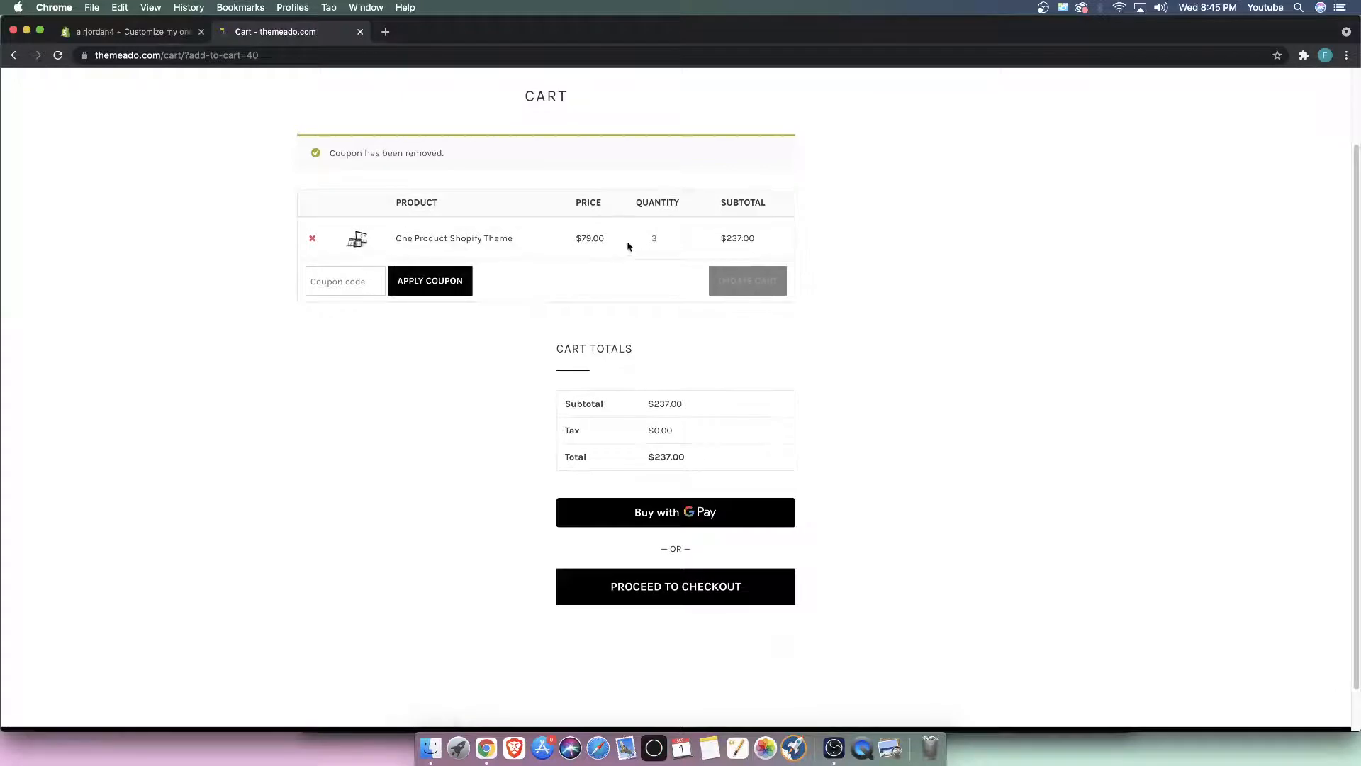
left_click(670, 242)
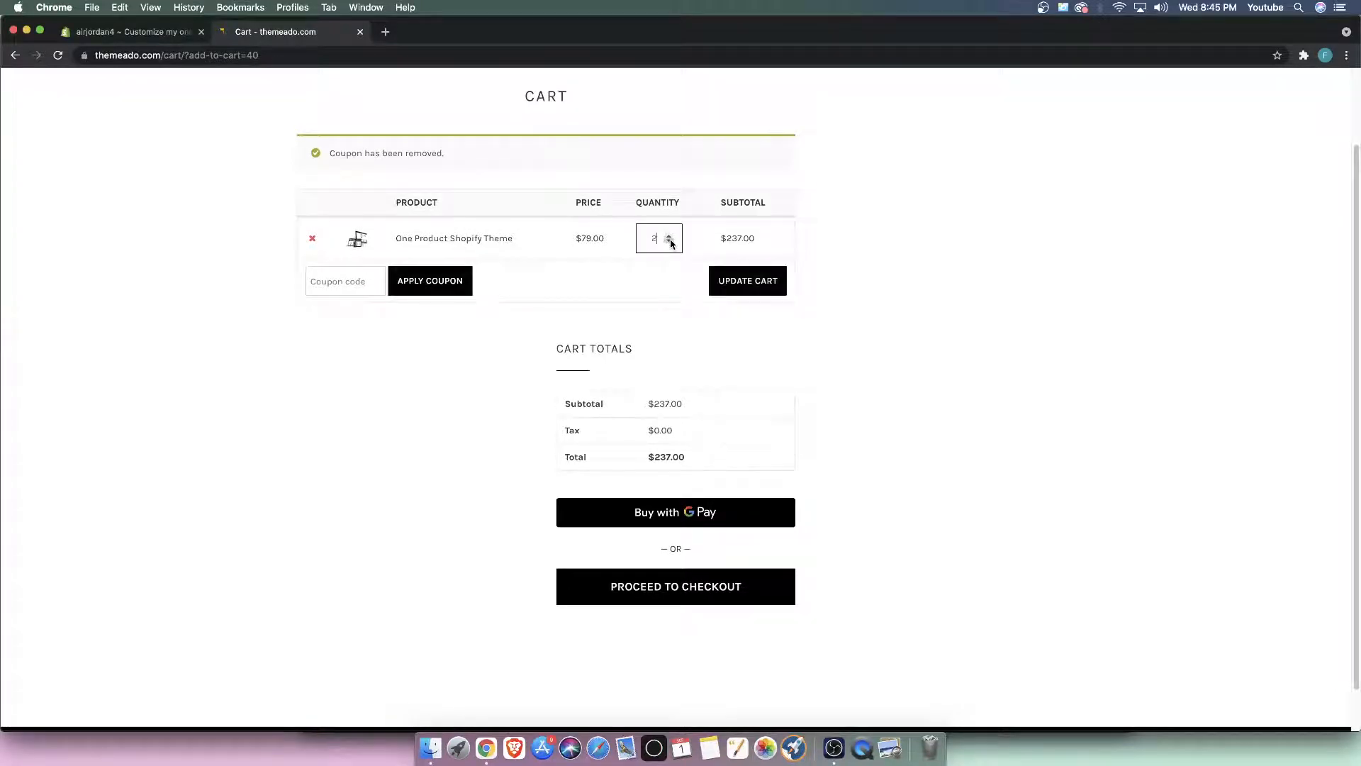
left_click(732, 282)
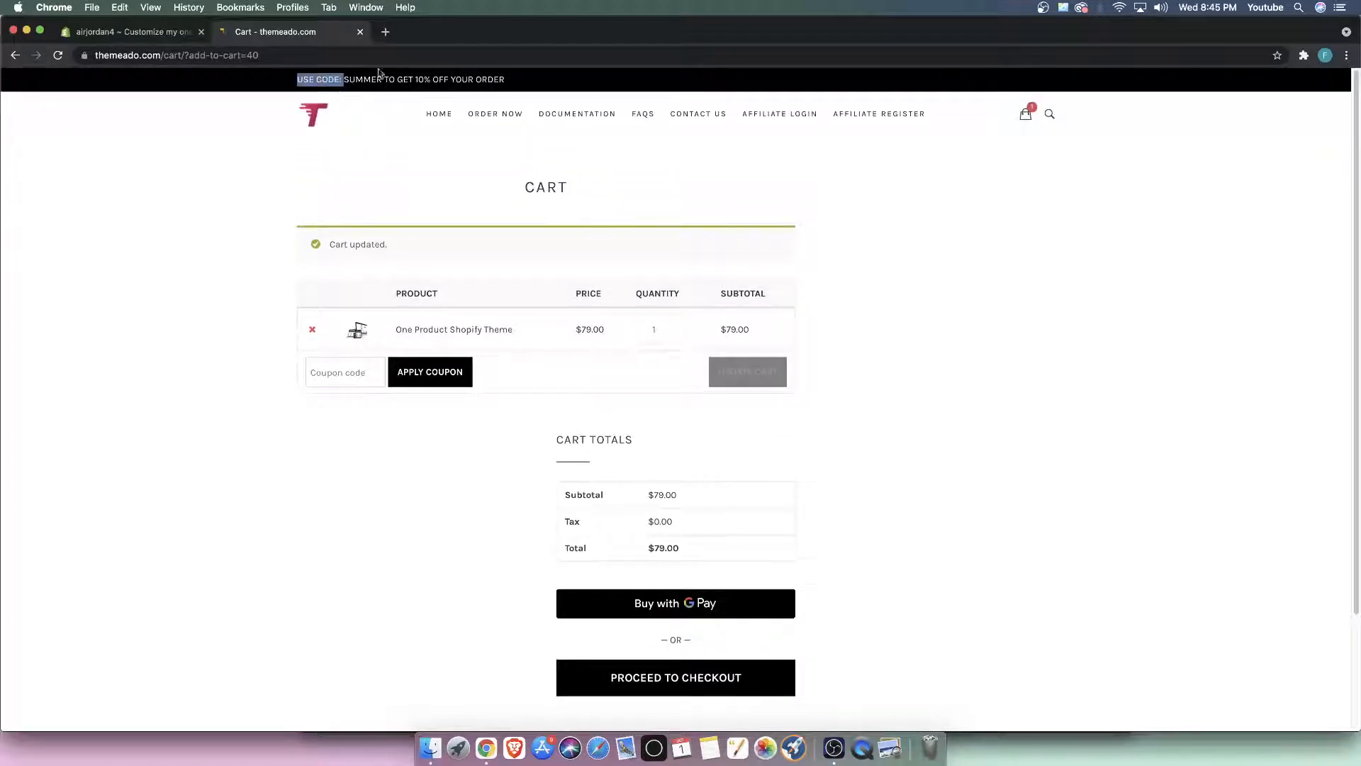
left_click_drag(430, 73, 453, 80)
left_click(463, 81)
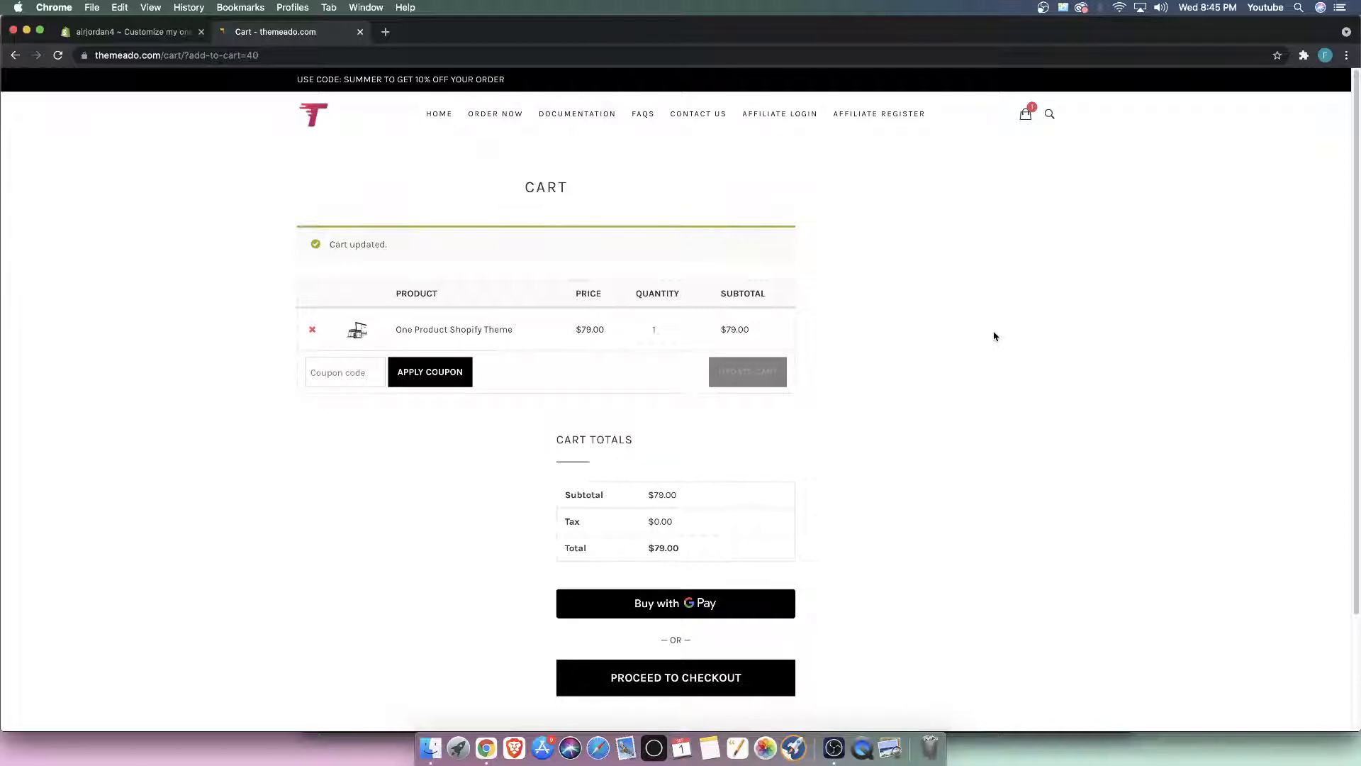
Switch back to the Shopify theme editor and examine the order of the product and Themeado Upseller sections in the home page preview.
left_click(134, 32)
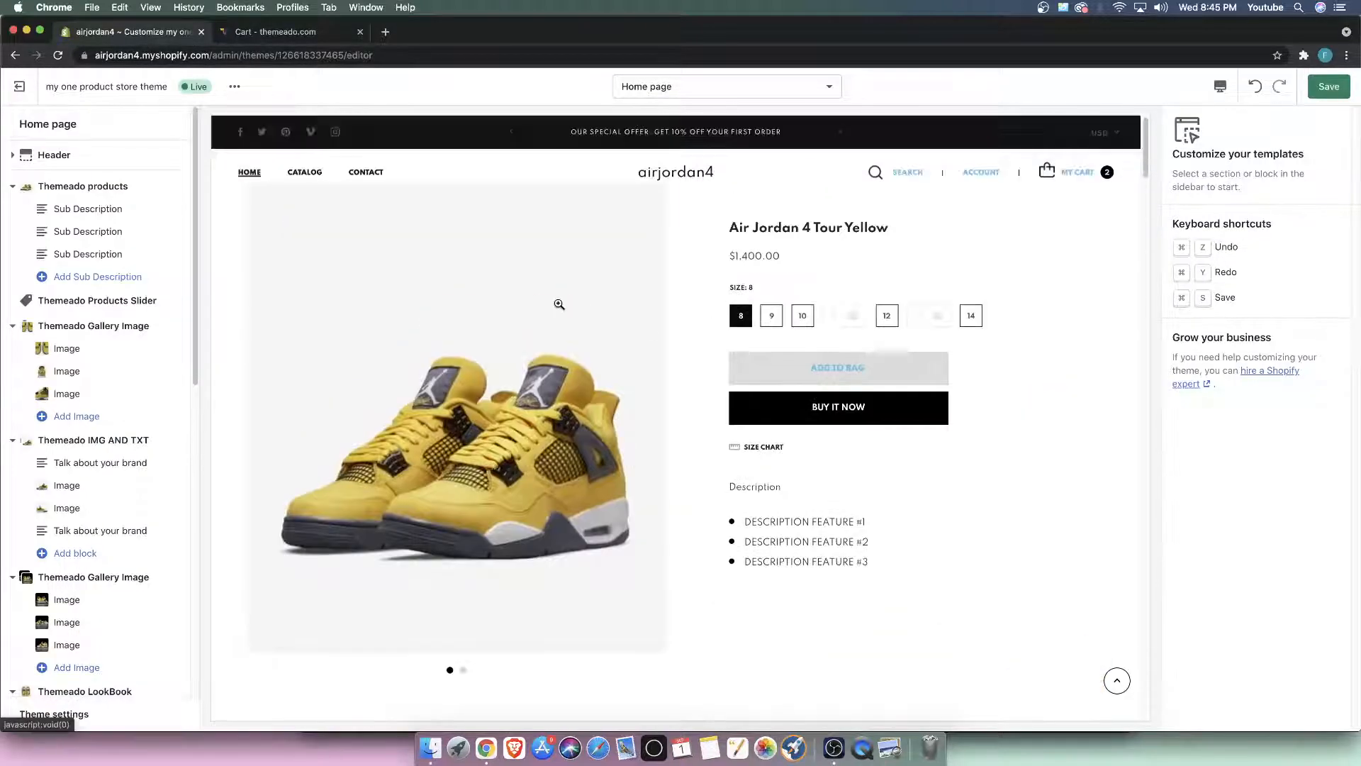
scroll(751, 319, "down", 5)
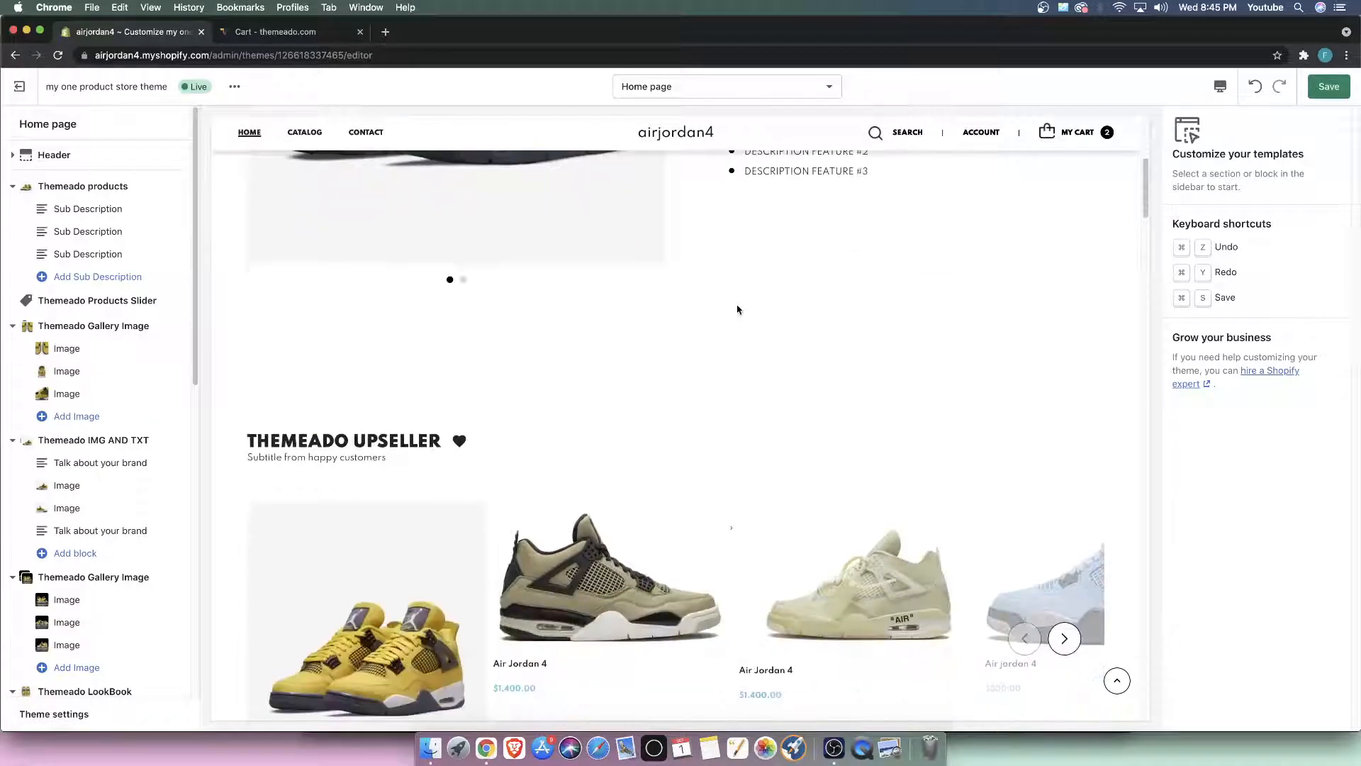
scroll(737, 309, "up", 5)
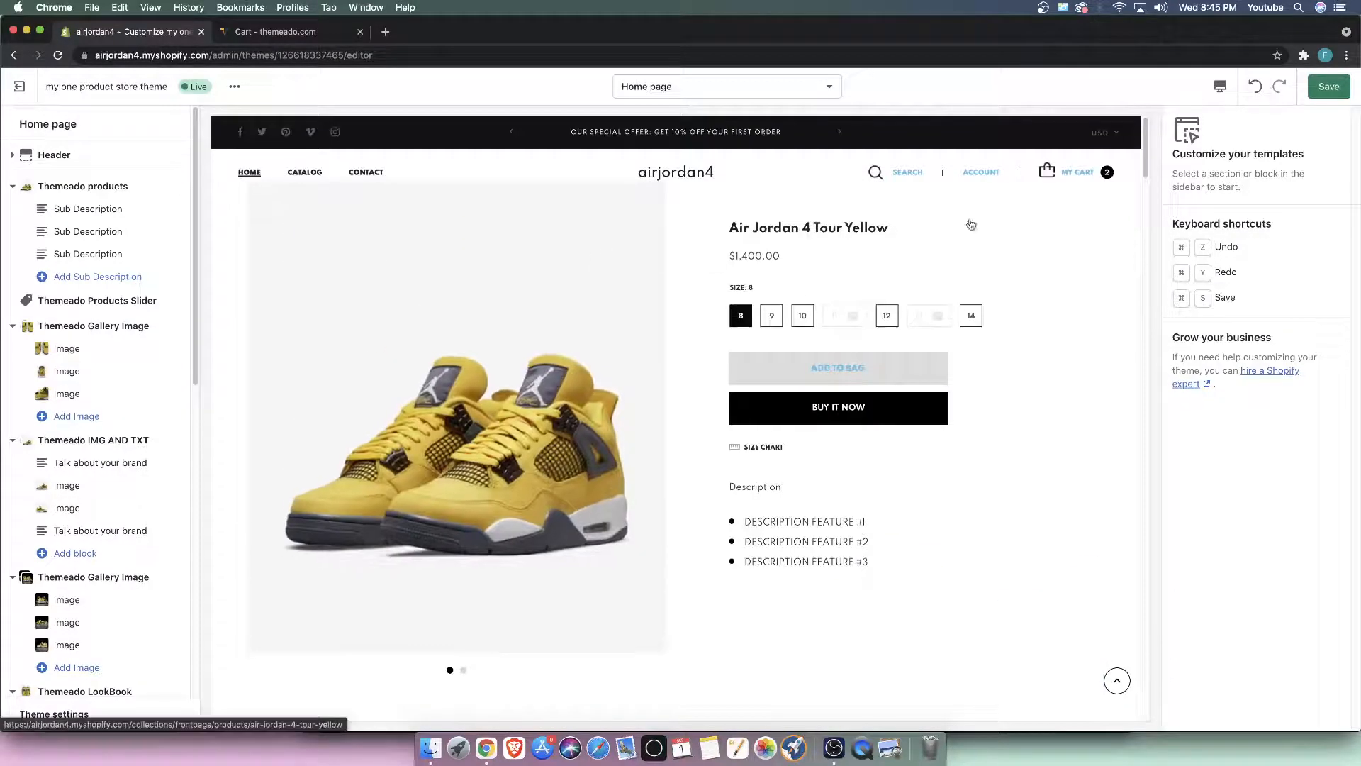
scroll(361, 390, "down", 5)
scroll(262, 435, "down", 1)
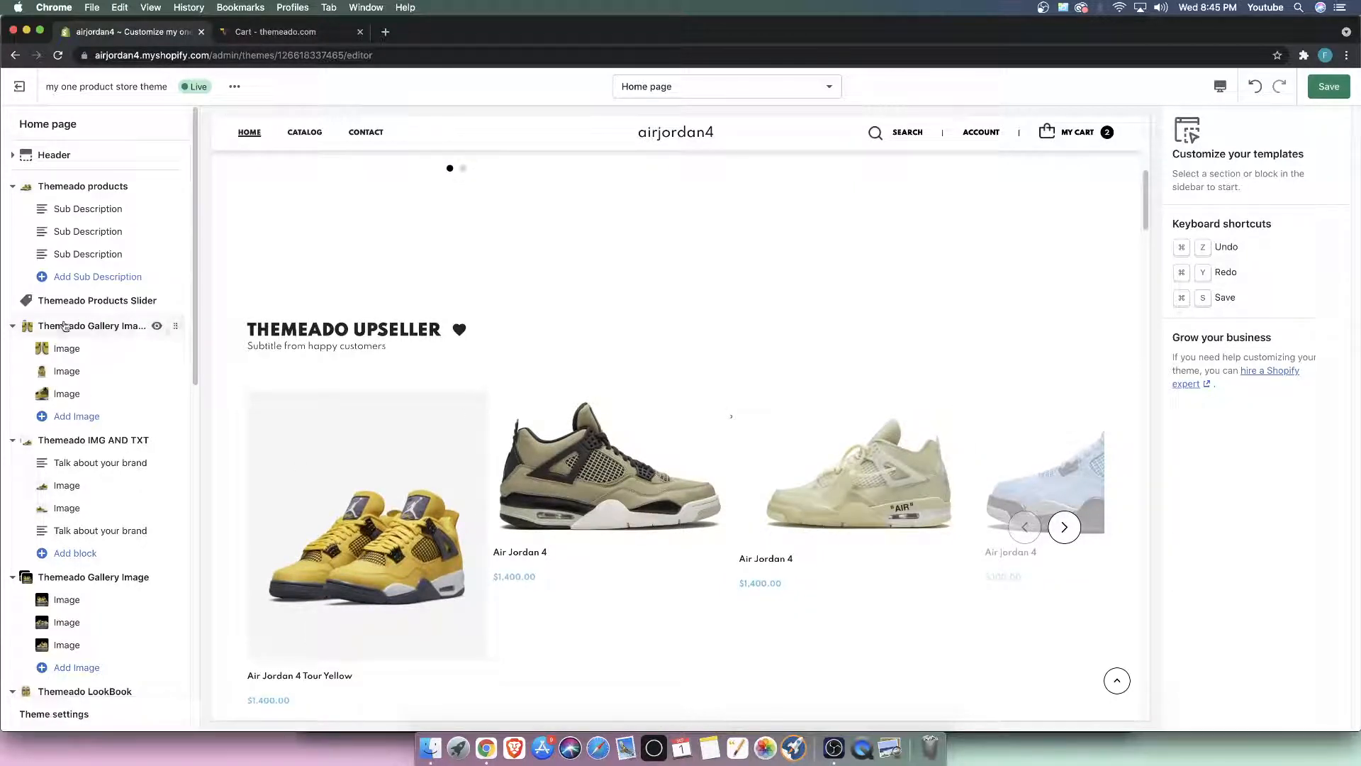
scroll(721, 389, "down", 1)
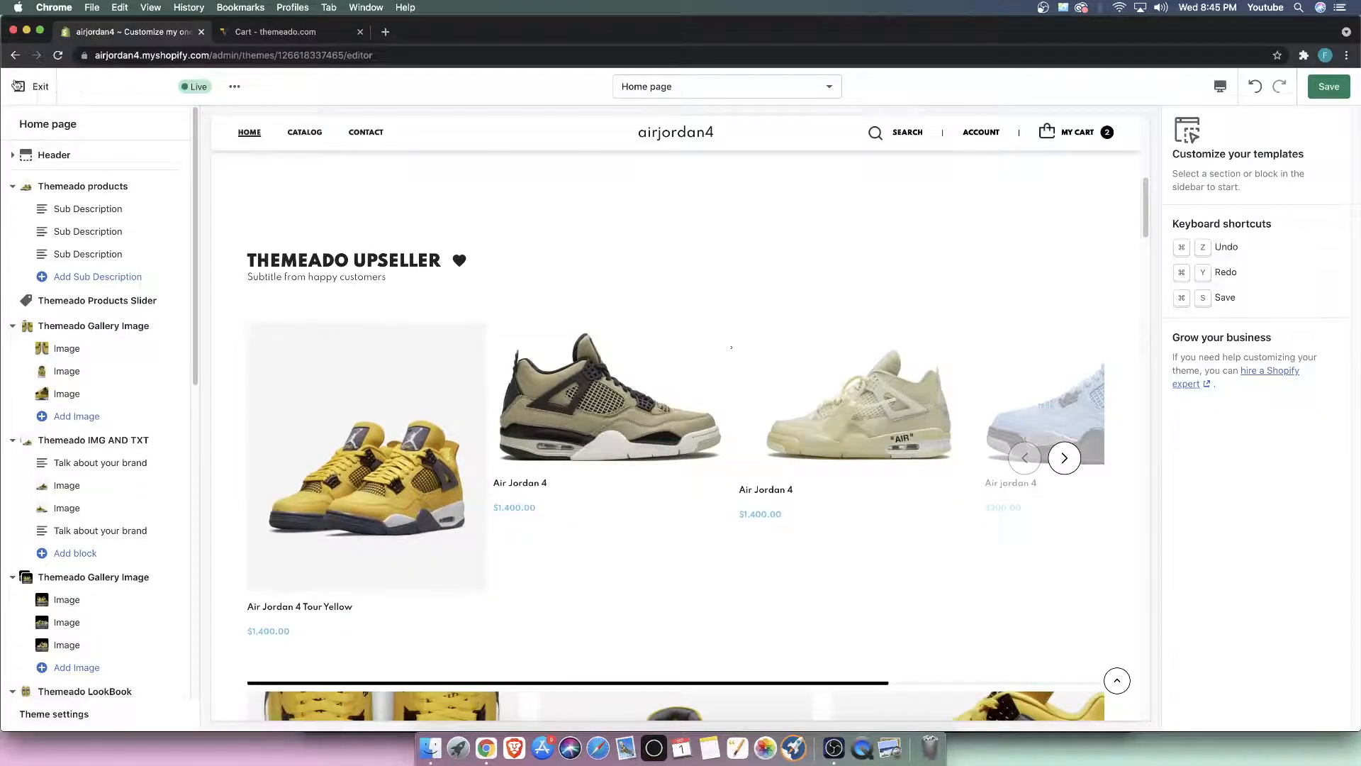
Save the home page changes to the theme and check the reloaded preview.
left_click(16, 85)
left_click(860, 360)
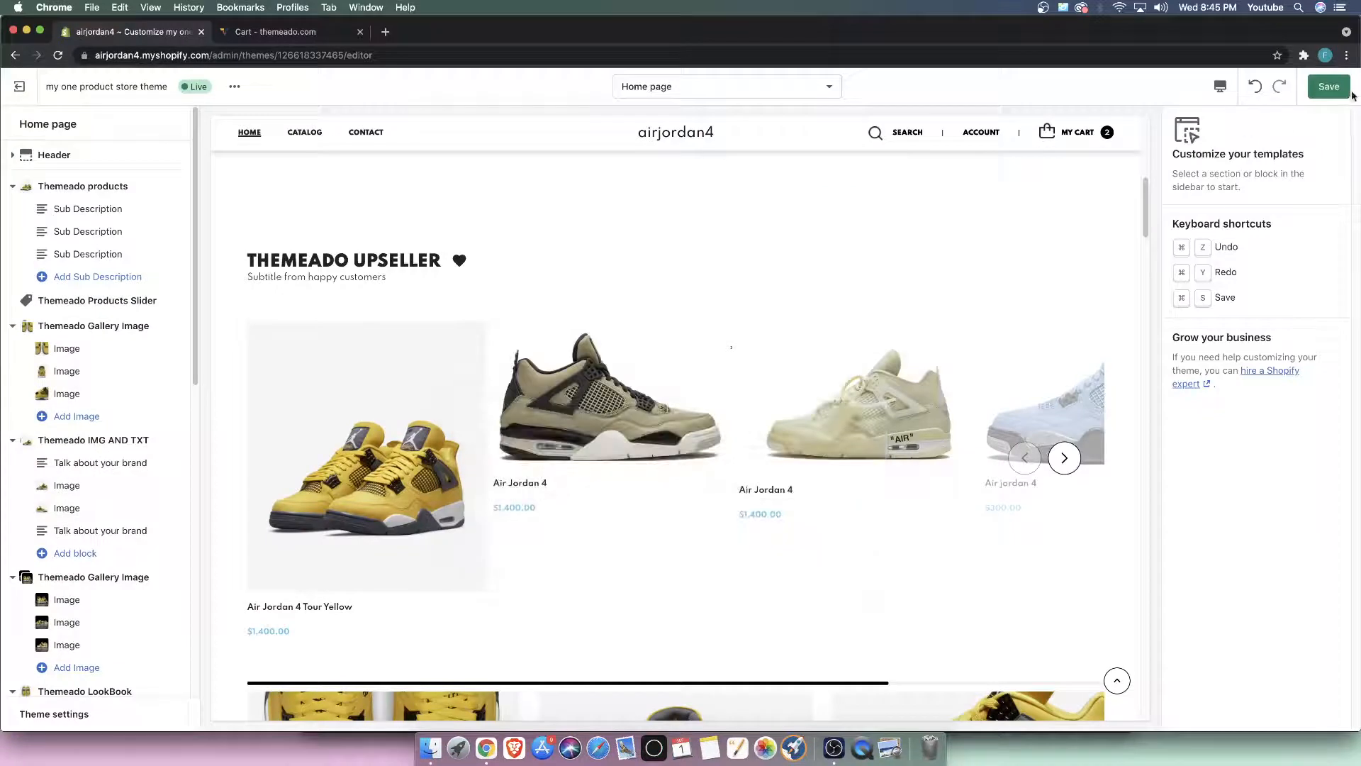
left_click(1328, 86)
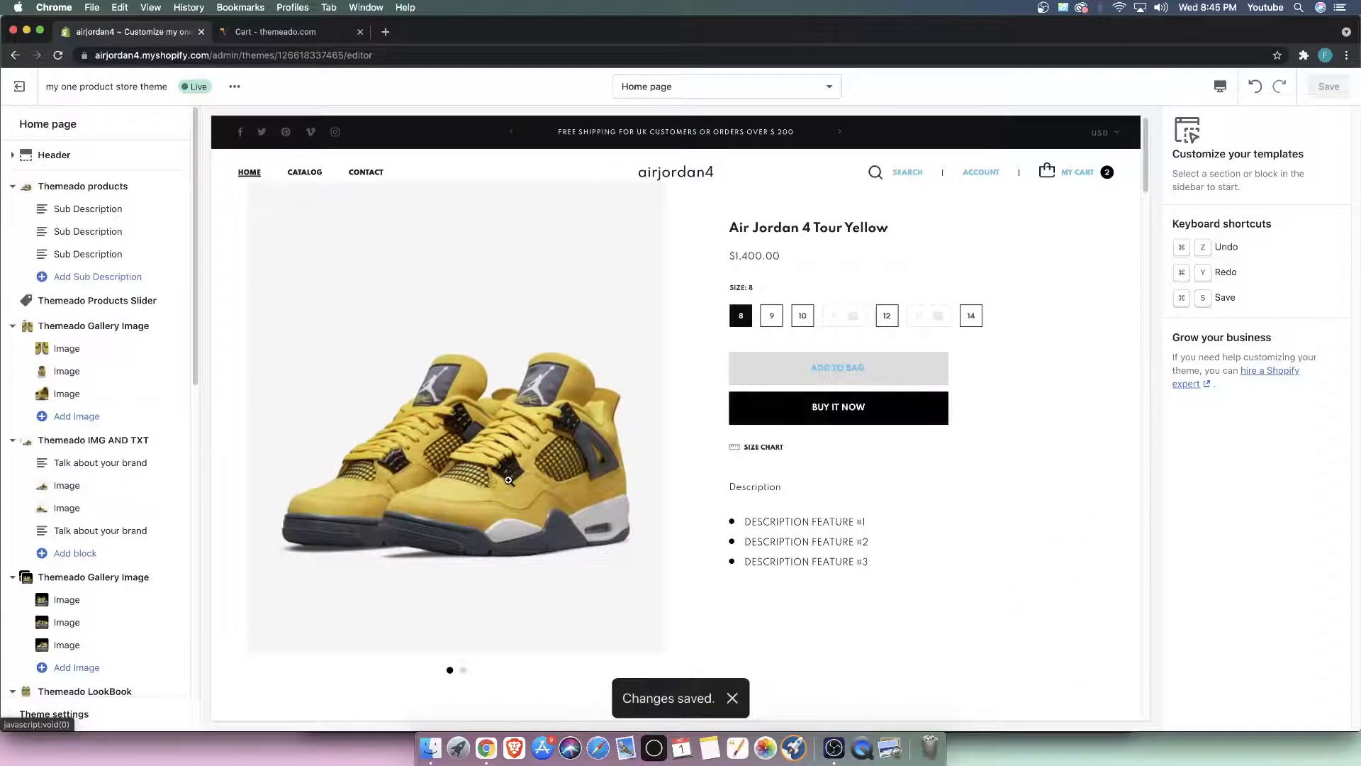
scroll(509, 480, "down", 10)
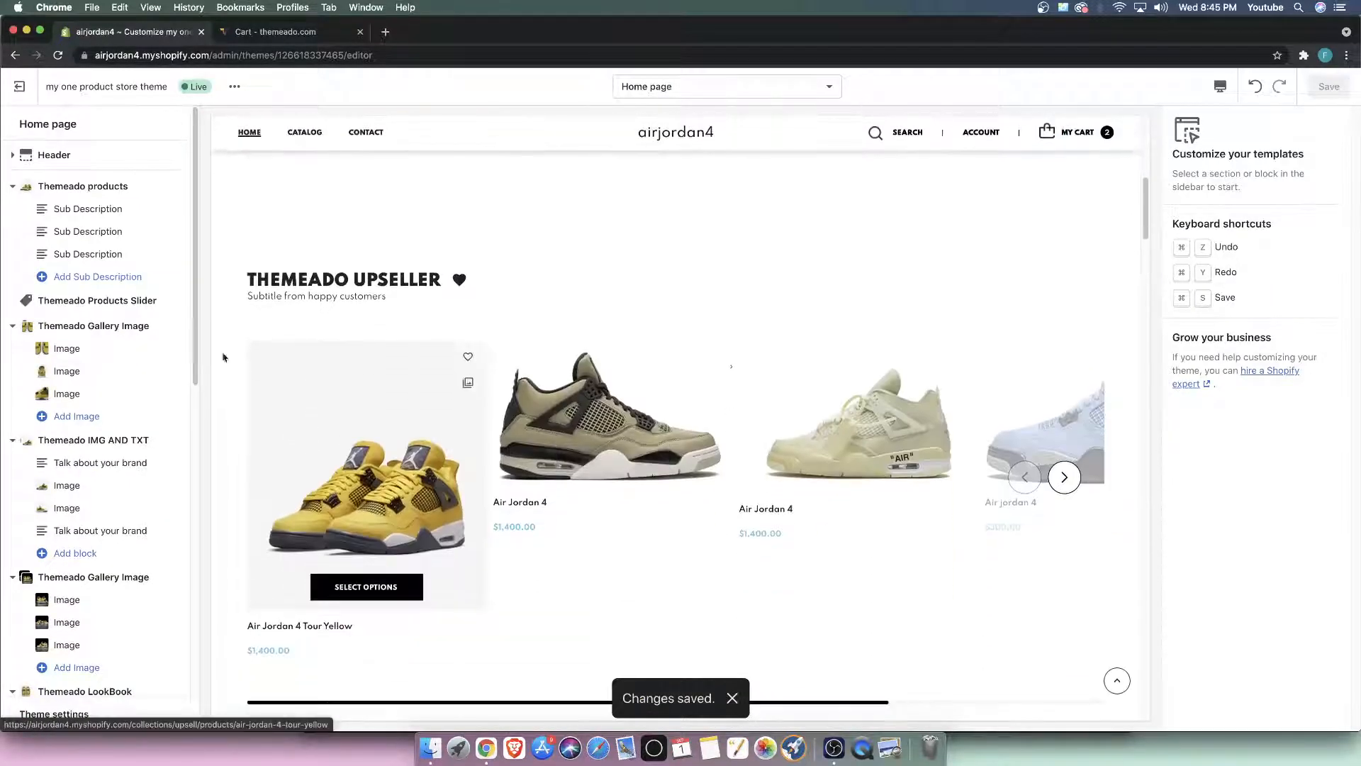
Leave the theme editor and remove the Air Jordan 4 Tour Yellow from the store's upsell collection.
left_click(20, 87)
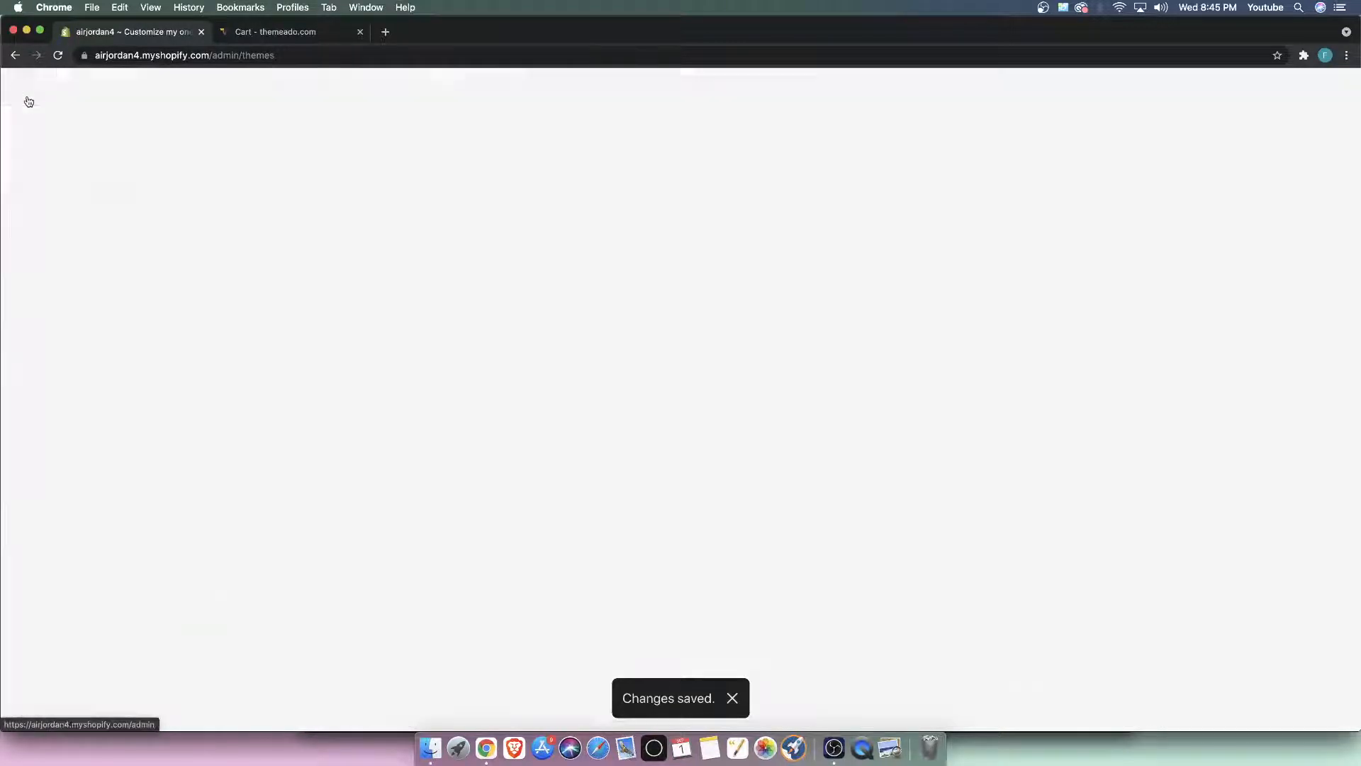
left_click(65, 170)
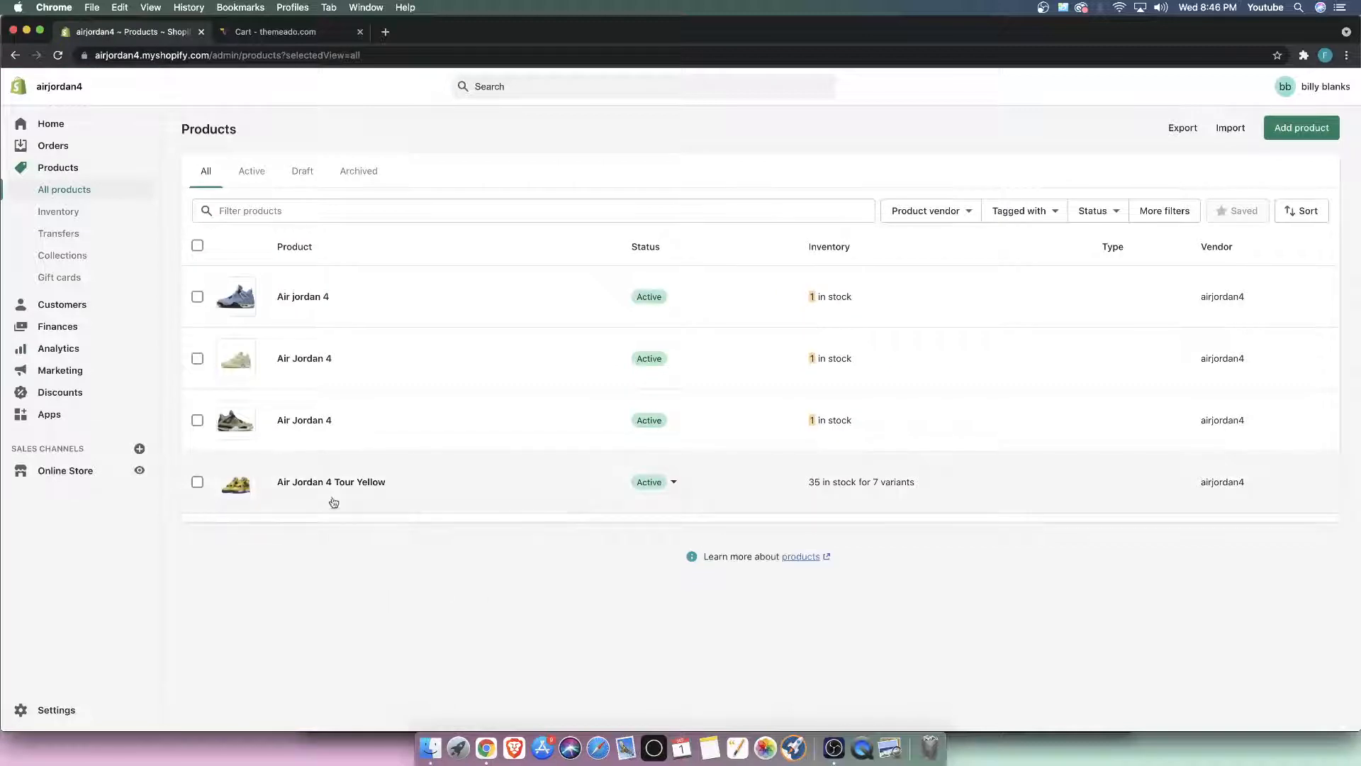
left_click(289, 483)
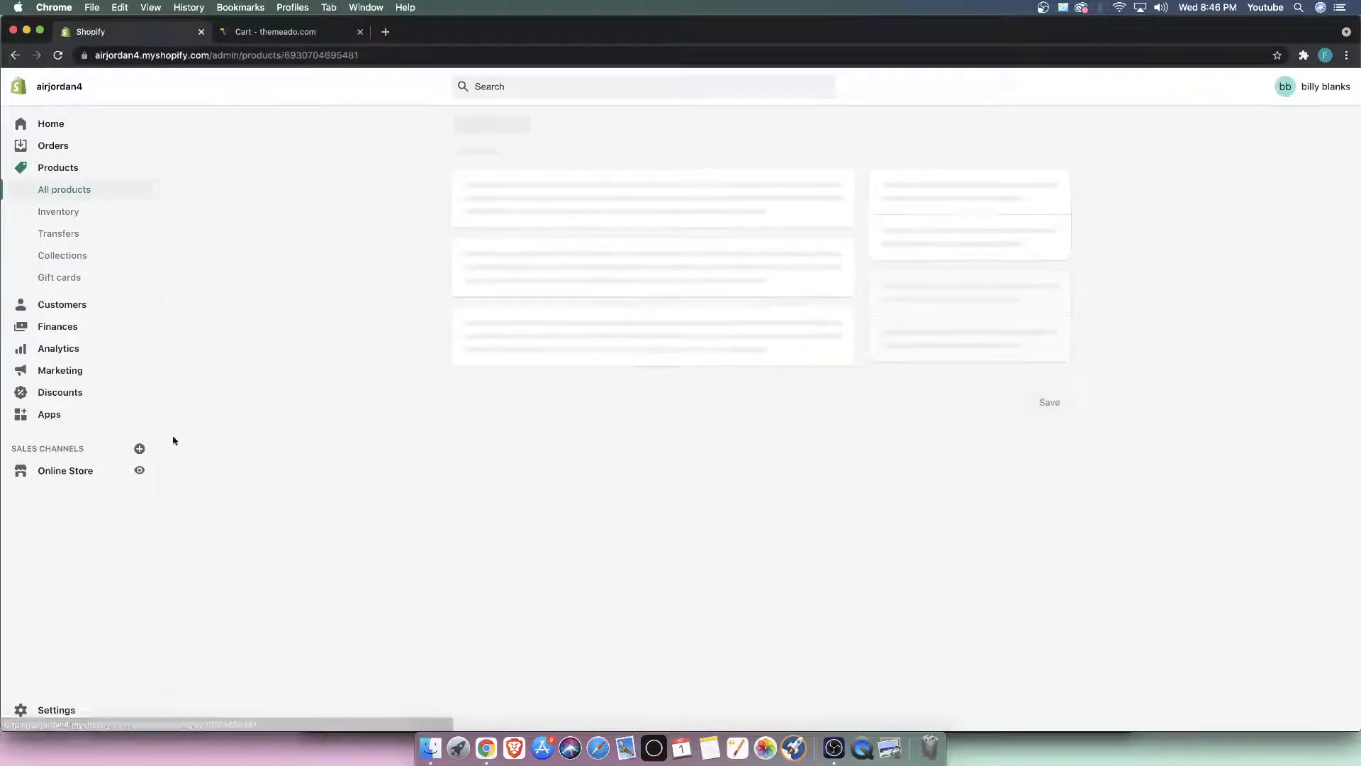
left_click(57, 255)
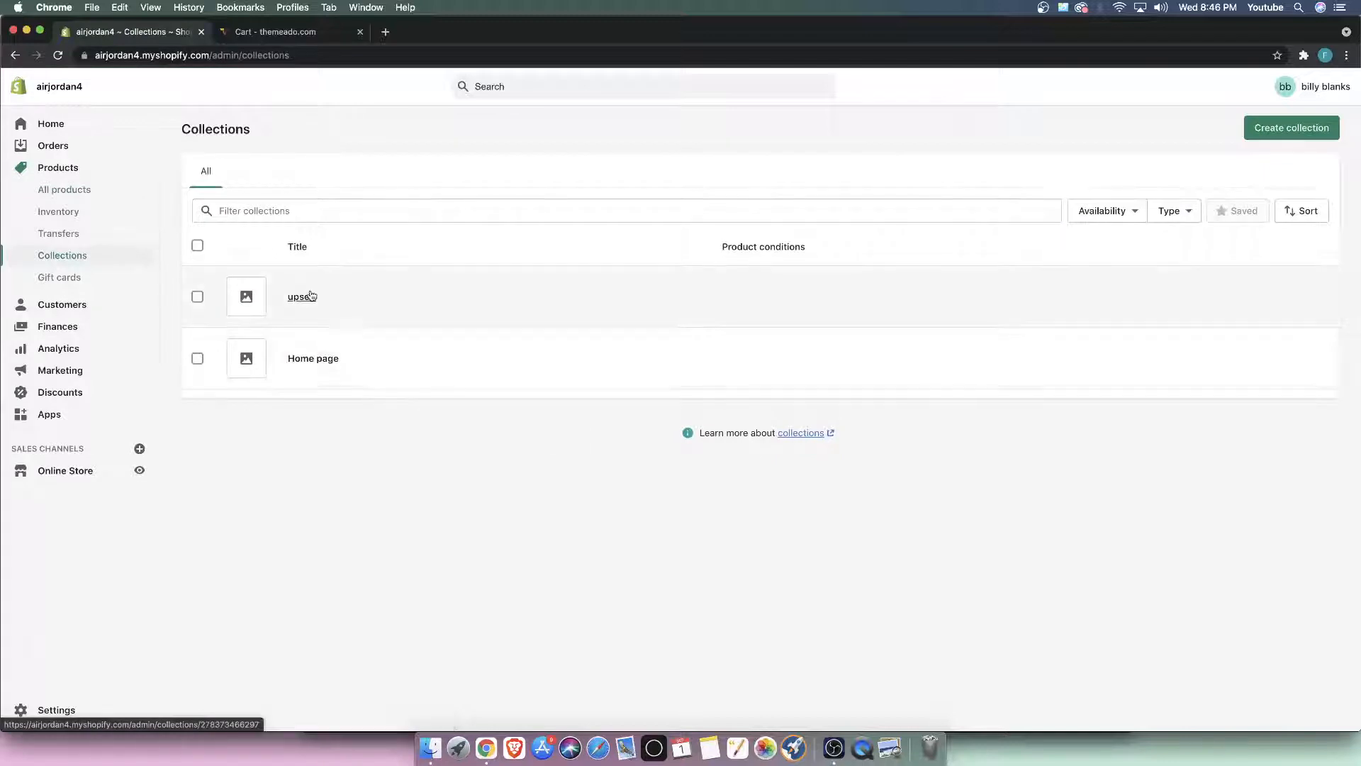
left_click(307, 295)
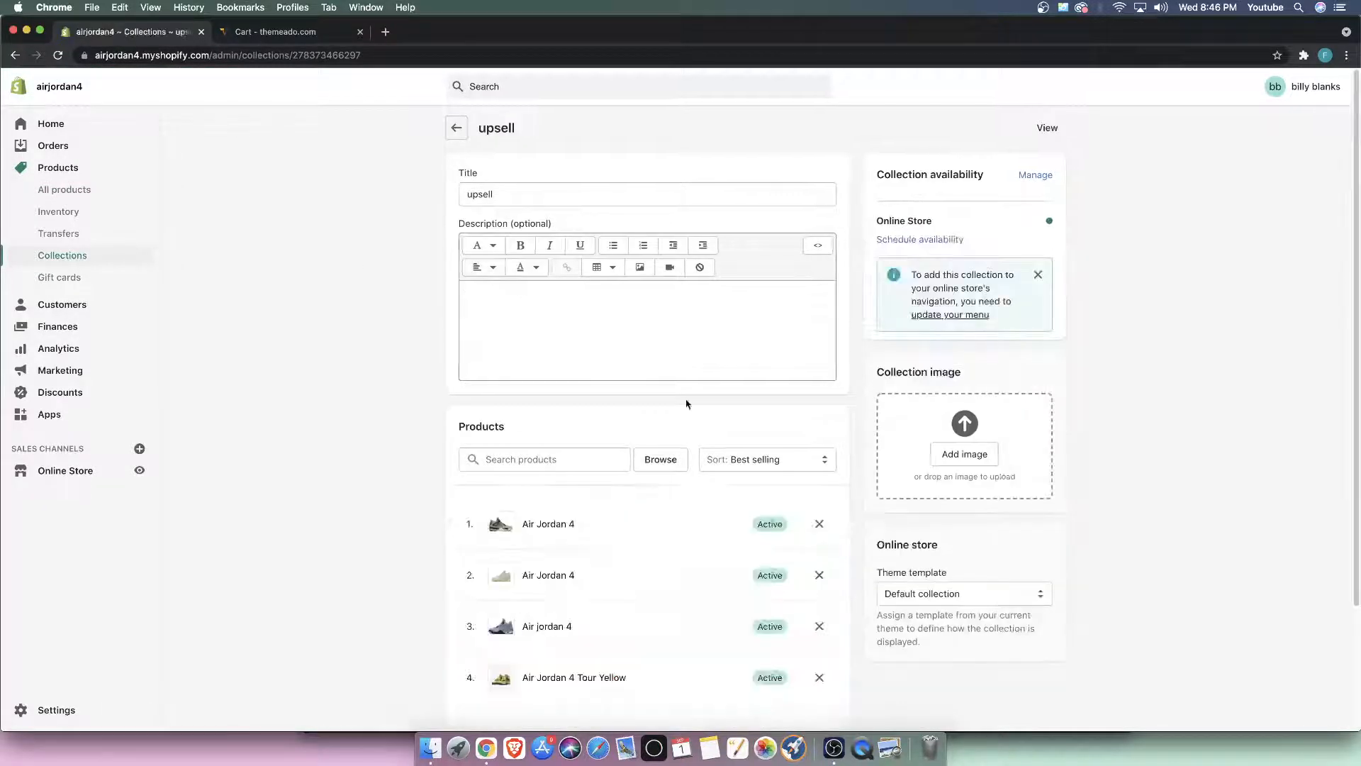
left_click(821, 682)
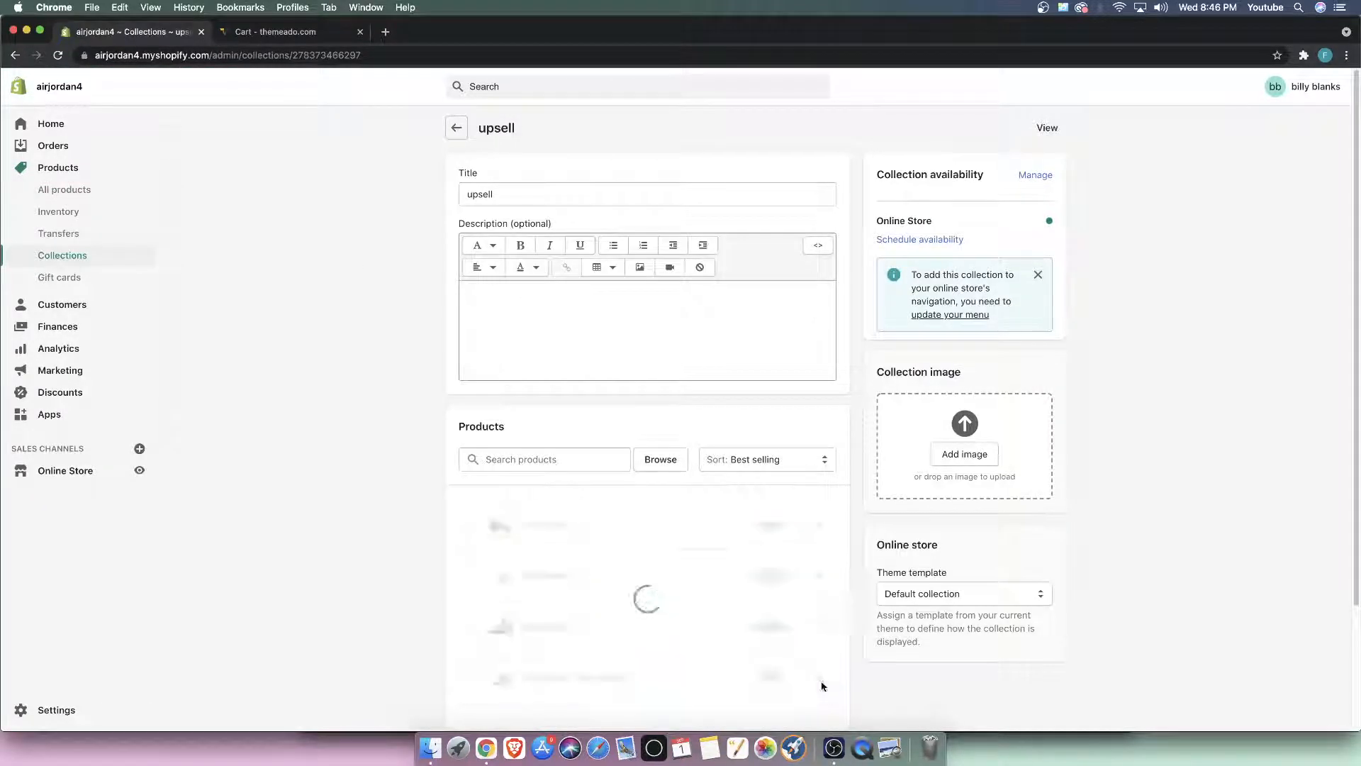
scroll(778, 566, "down", 3)
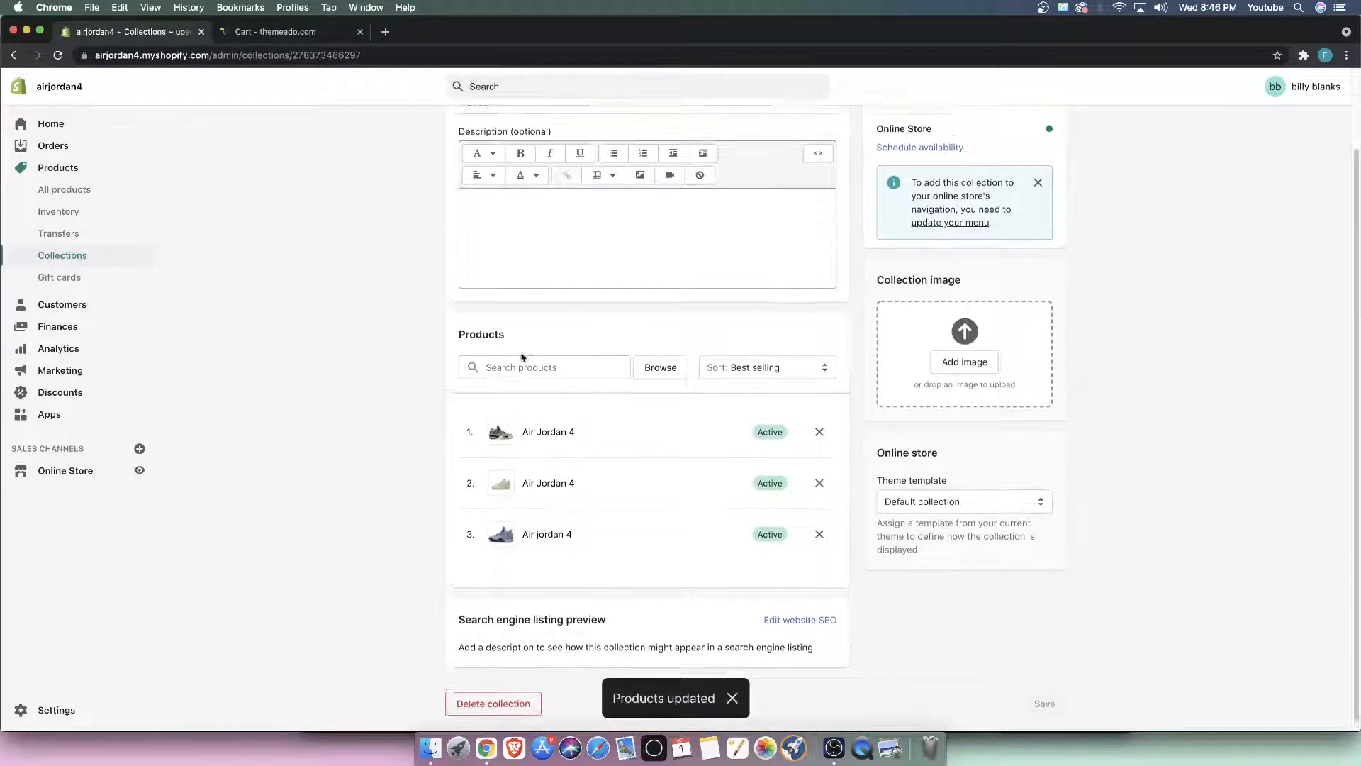
scroll(522, 358, "up", 3)
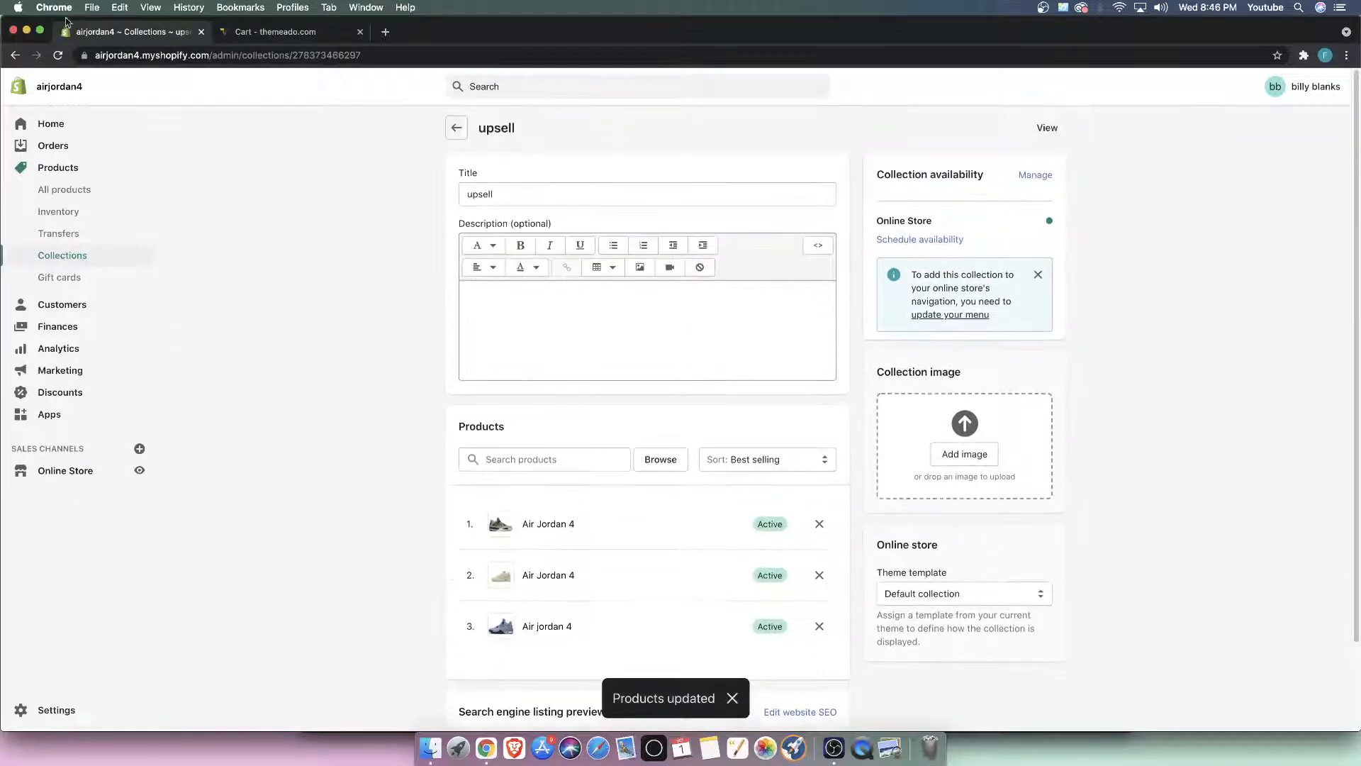
Review the Air Jordan 4 Tour Yellow product's media, variants, collections and theme template, and reopen the current theme for customization.
left_click(60, 479)
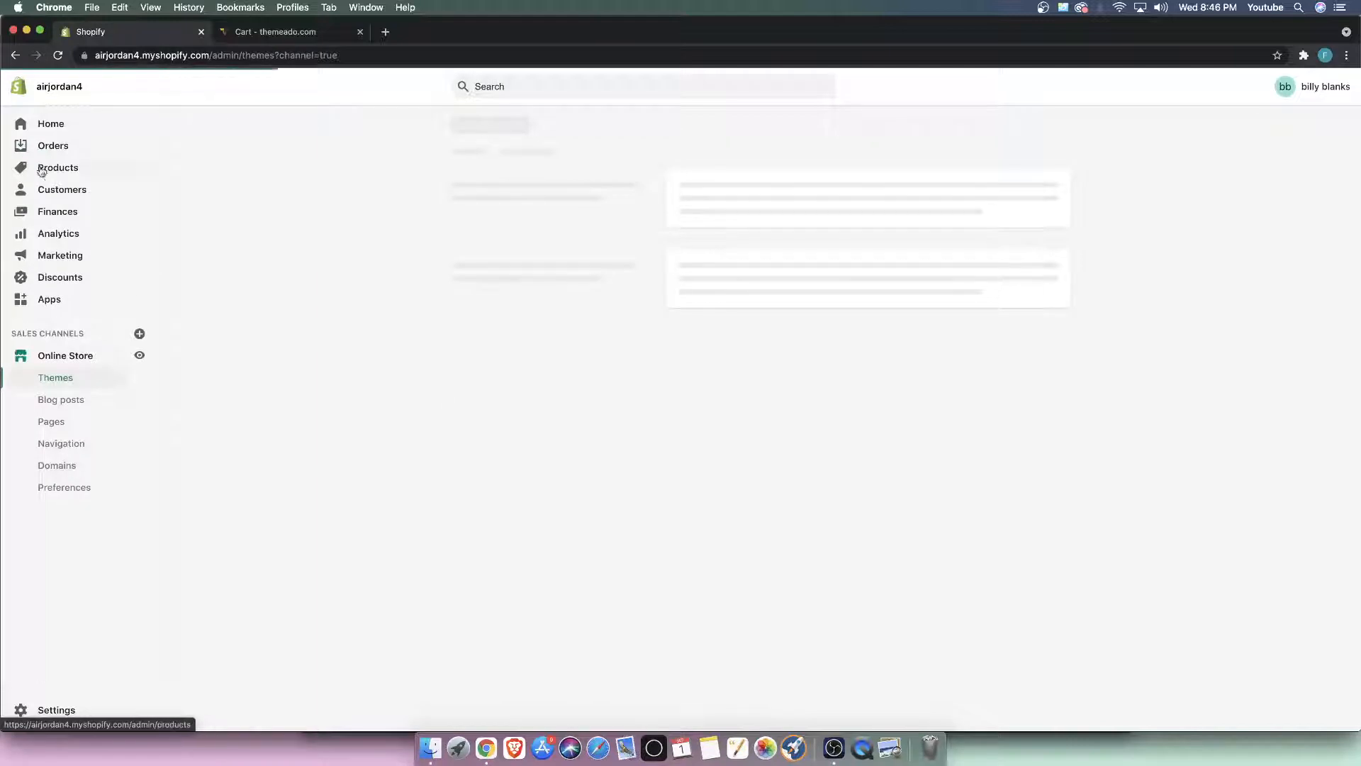
left_click(262, 478)
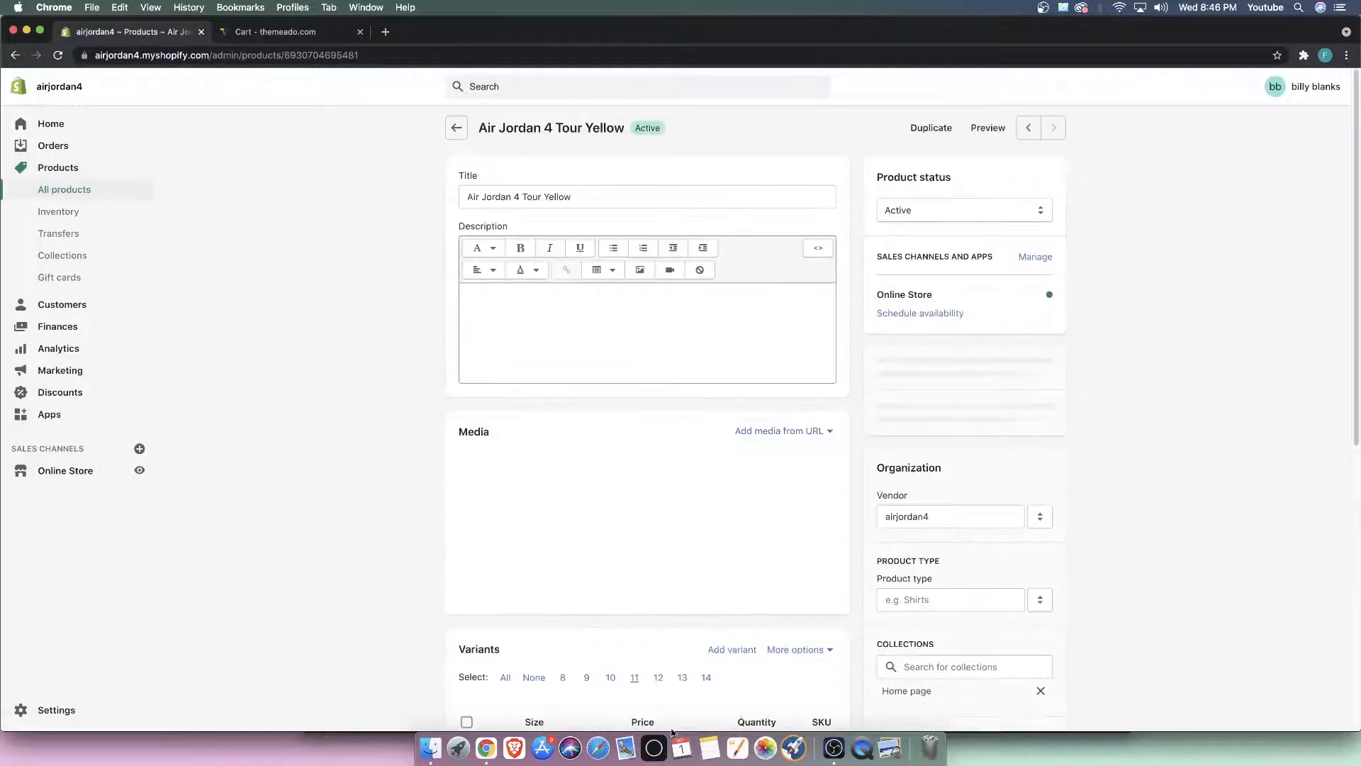
scroll(950, 624, "down", 3)
scroll(947, 633, "down", 3)
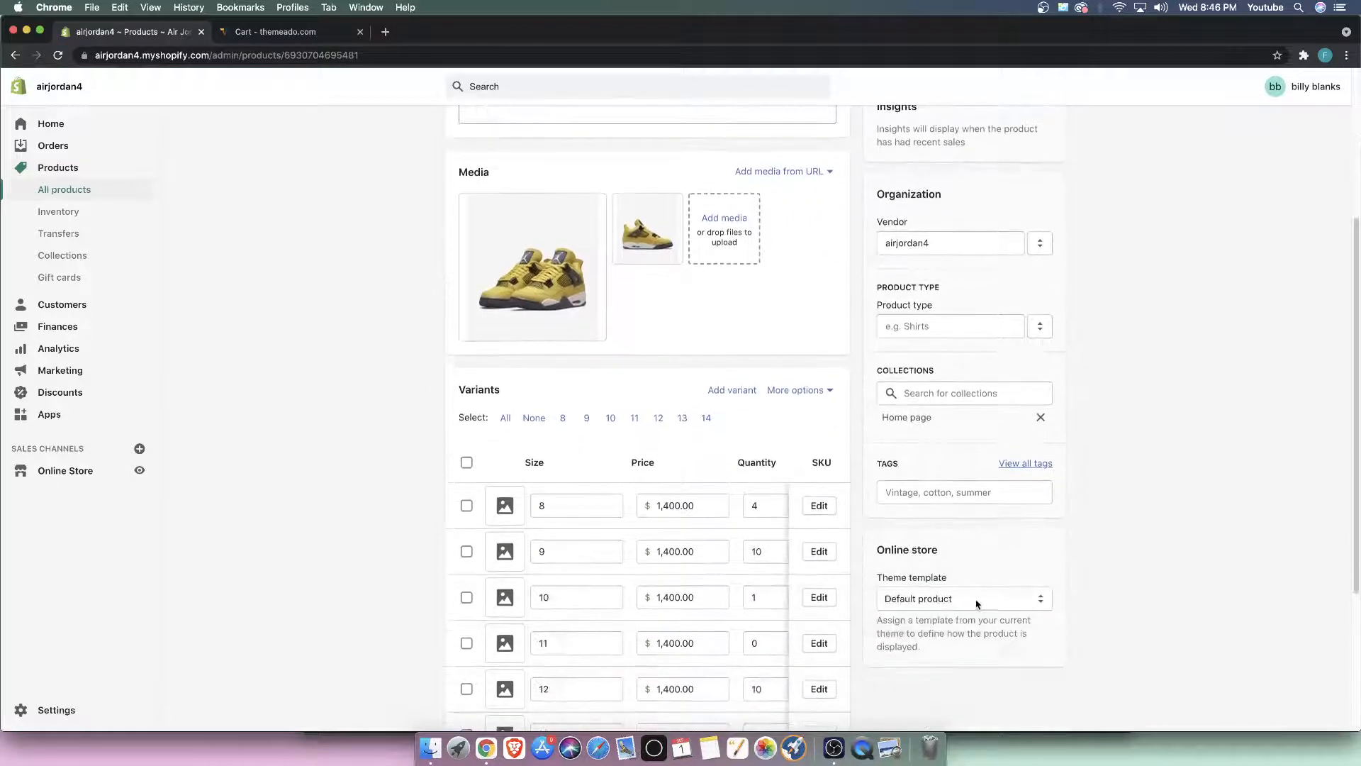
left_click(27, 466)
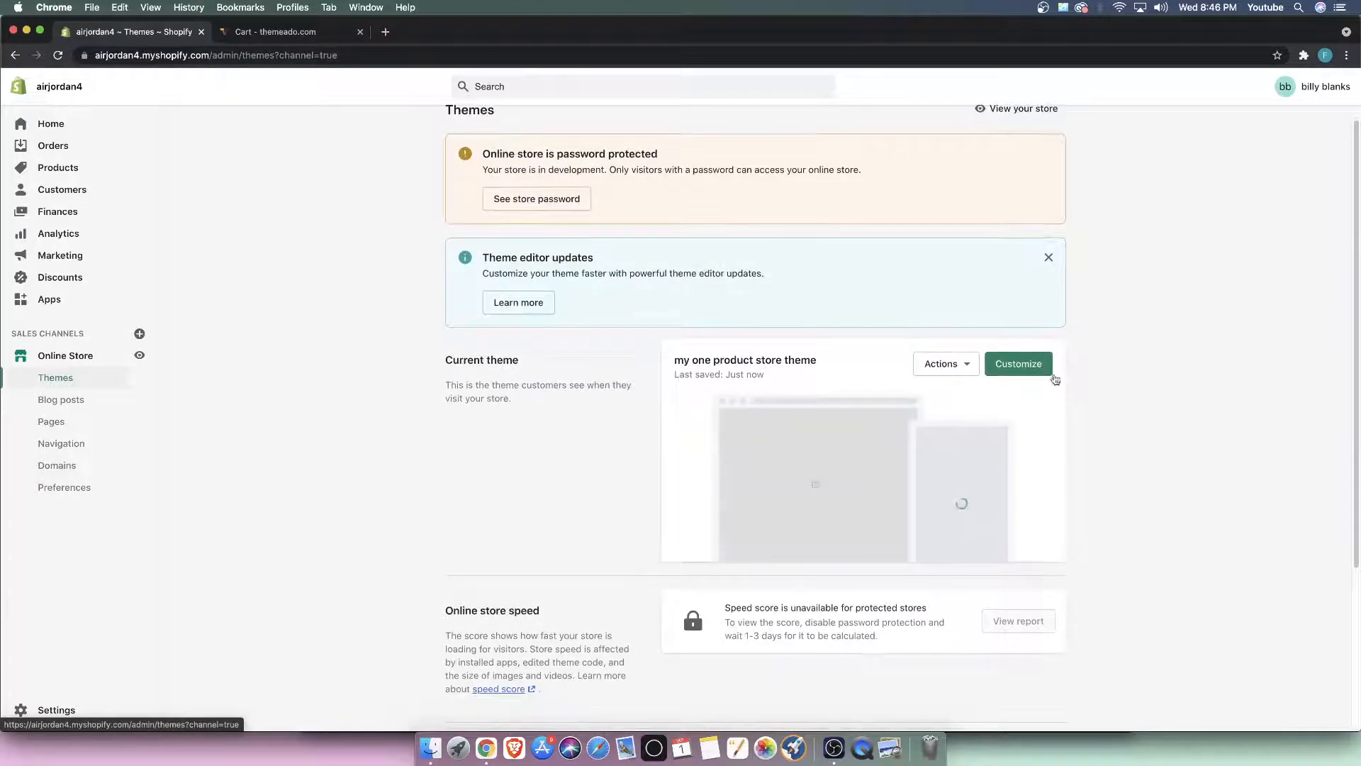
left_click(1018, 367)
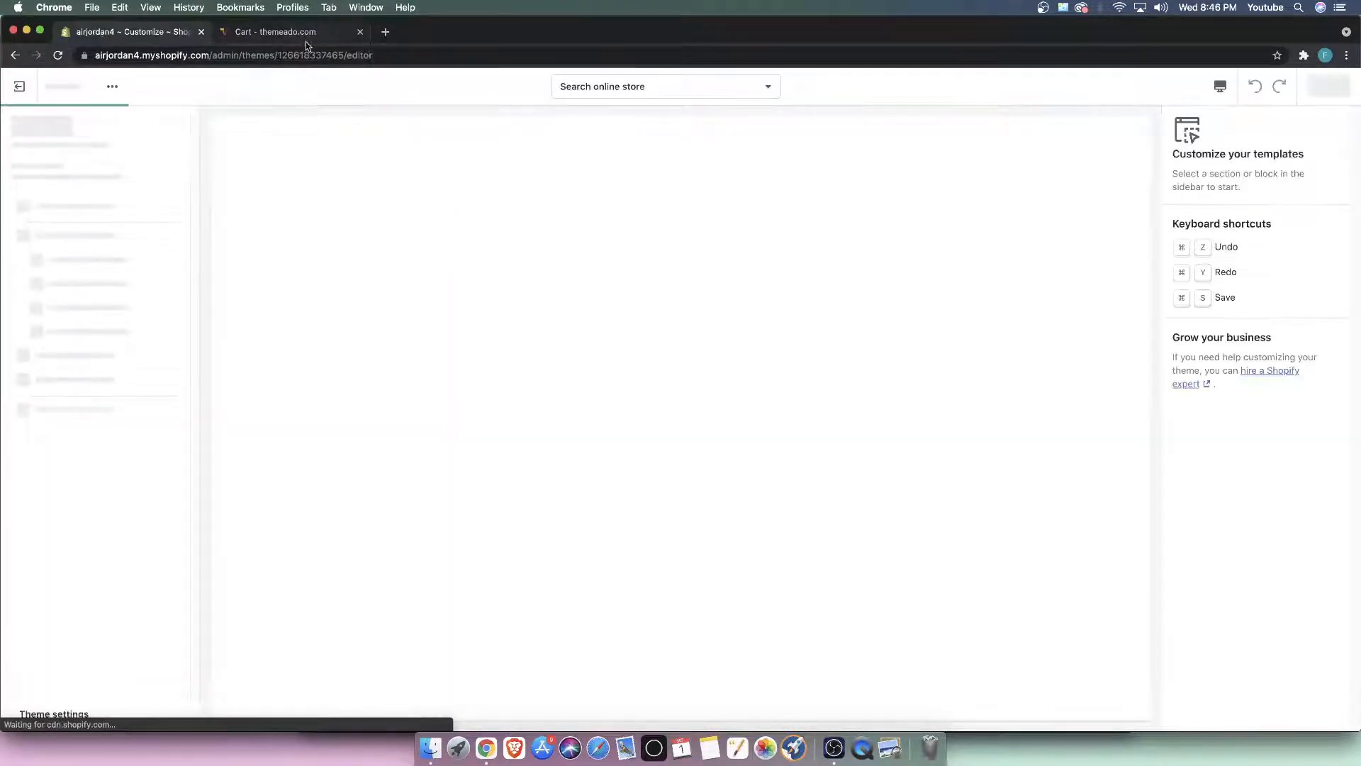
Switch to the Themeado site and read its documentation article on how to create a wishlist on Shopify.
left_click(305, 36)
left_click(562, 115)
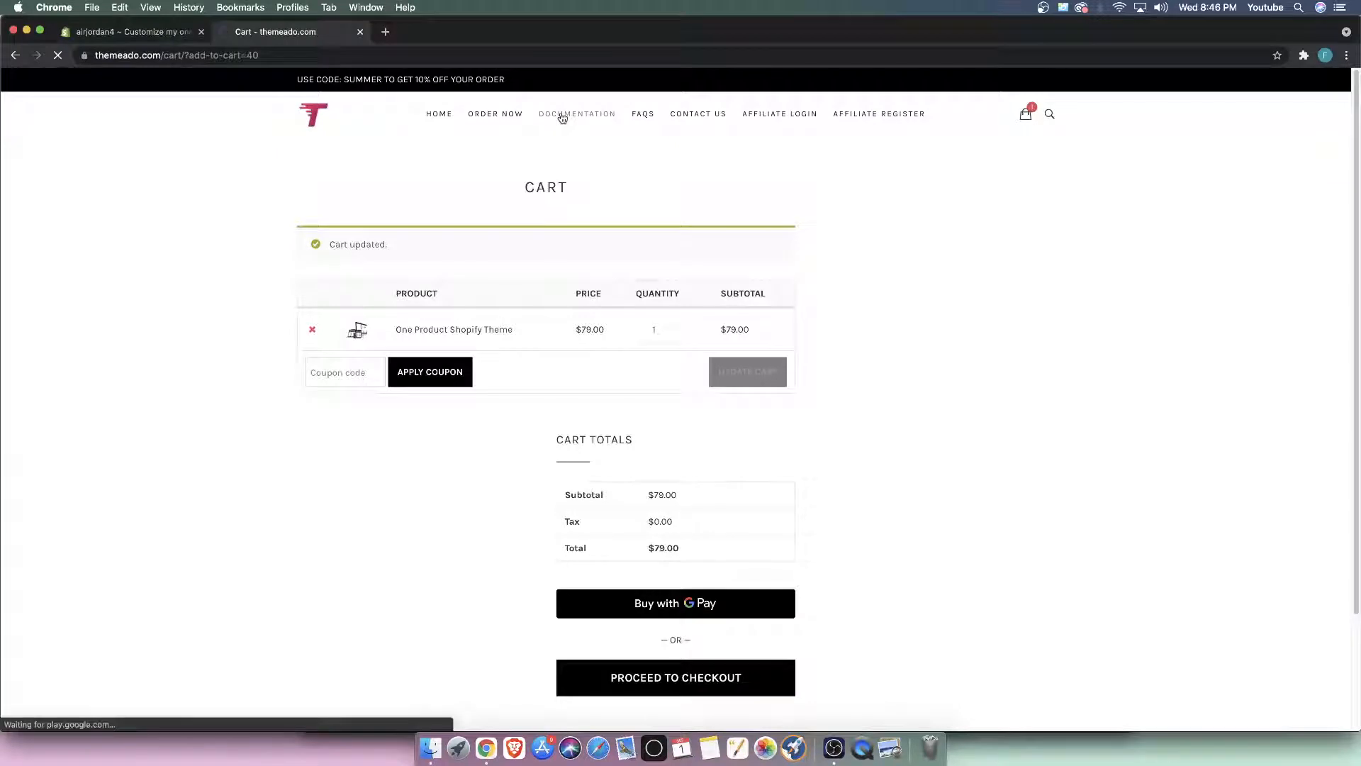
scroll(753, 446, "down", 10)
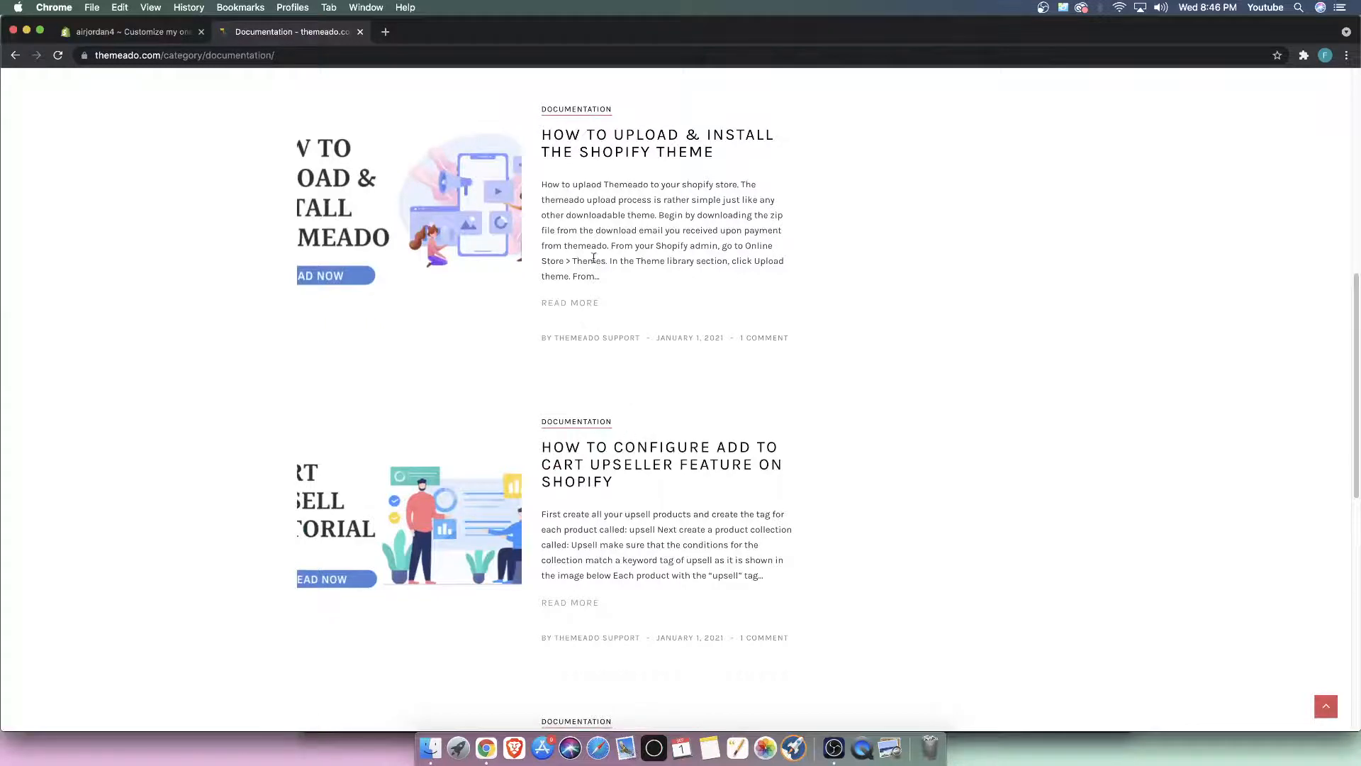
scroll(593, 258, "down", 4)
left_click(568, 501)
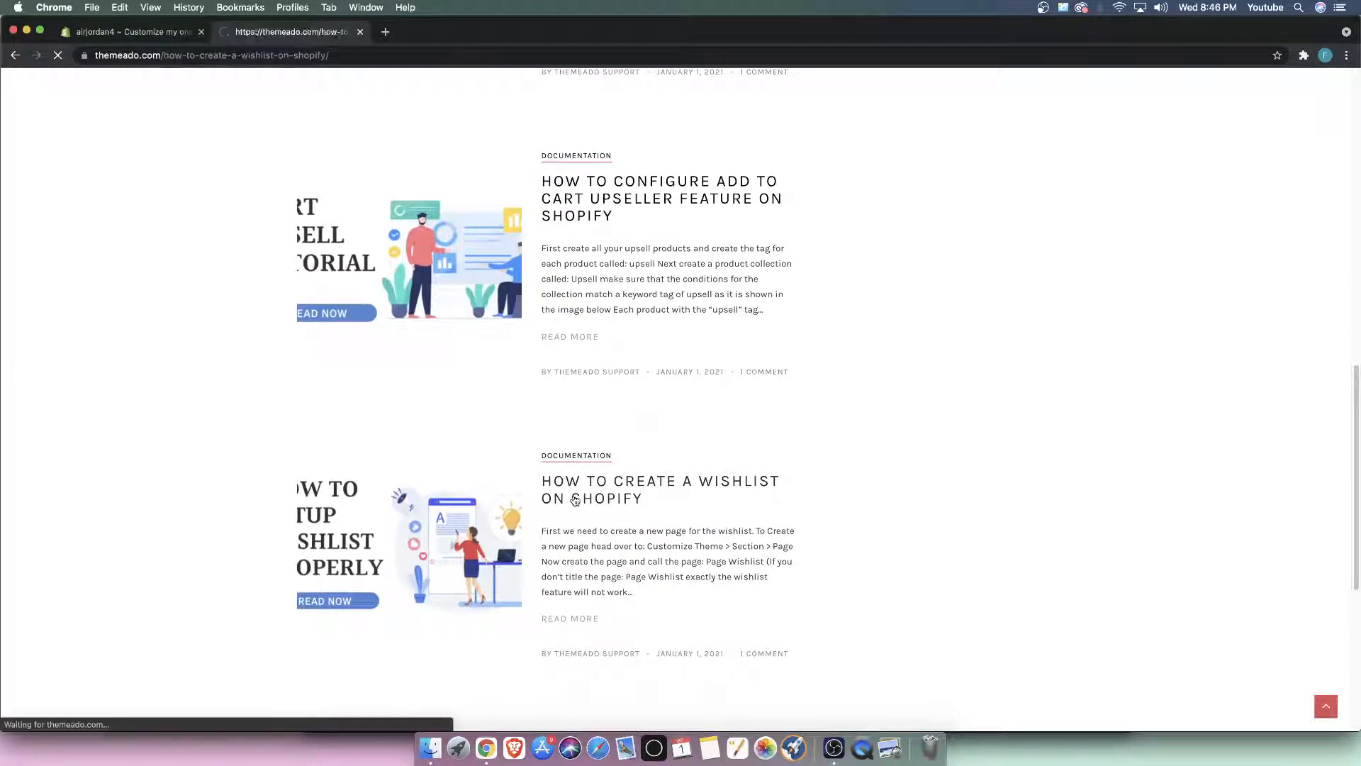
scroll(445, 363, "down", 6)
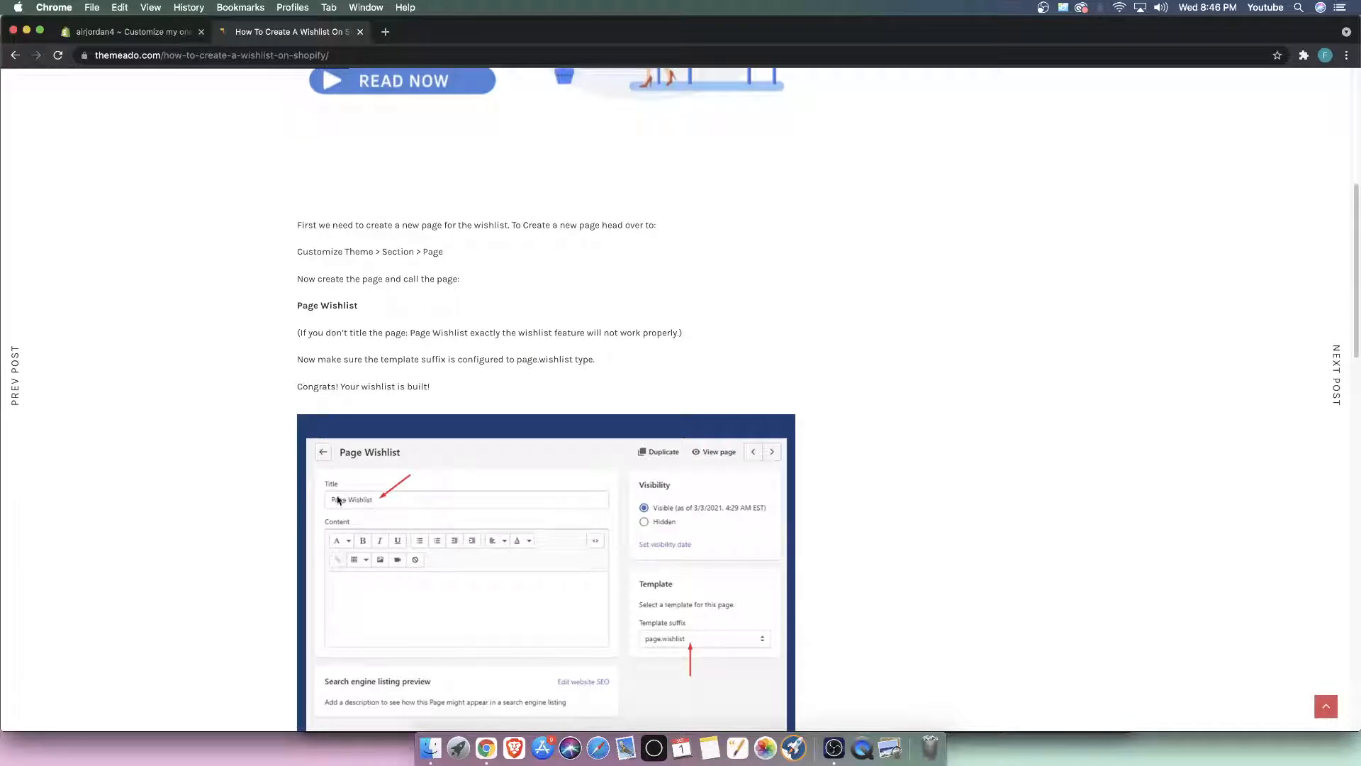
Return to the Shopify theme editor and examine the product section's spacing, description features and the Themeado Upseller in the home page preview.
left_click(132, 32)
scroll(868, 407, "down", 10)
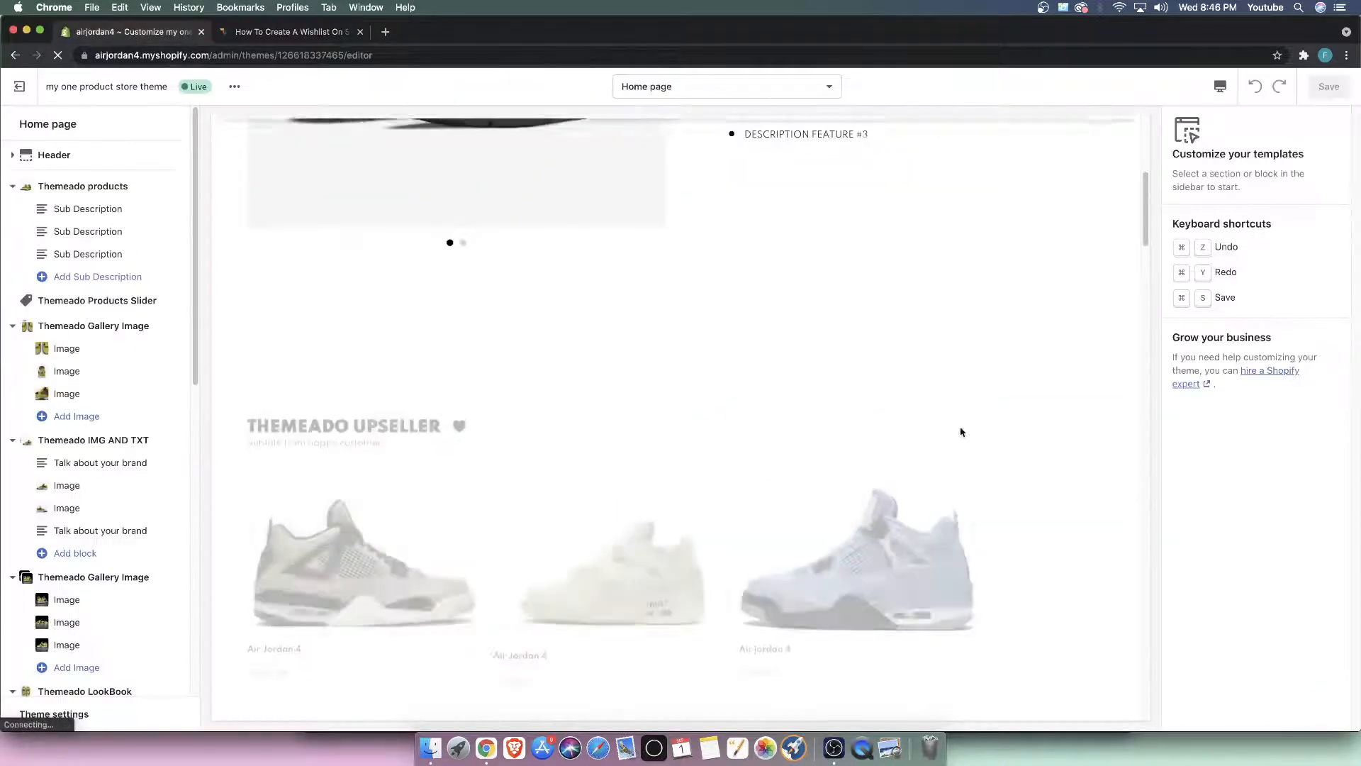
scroll(921, 383, "up", 4)
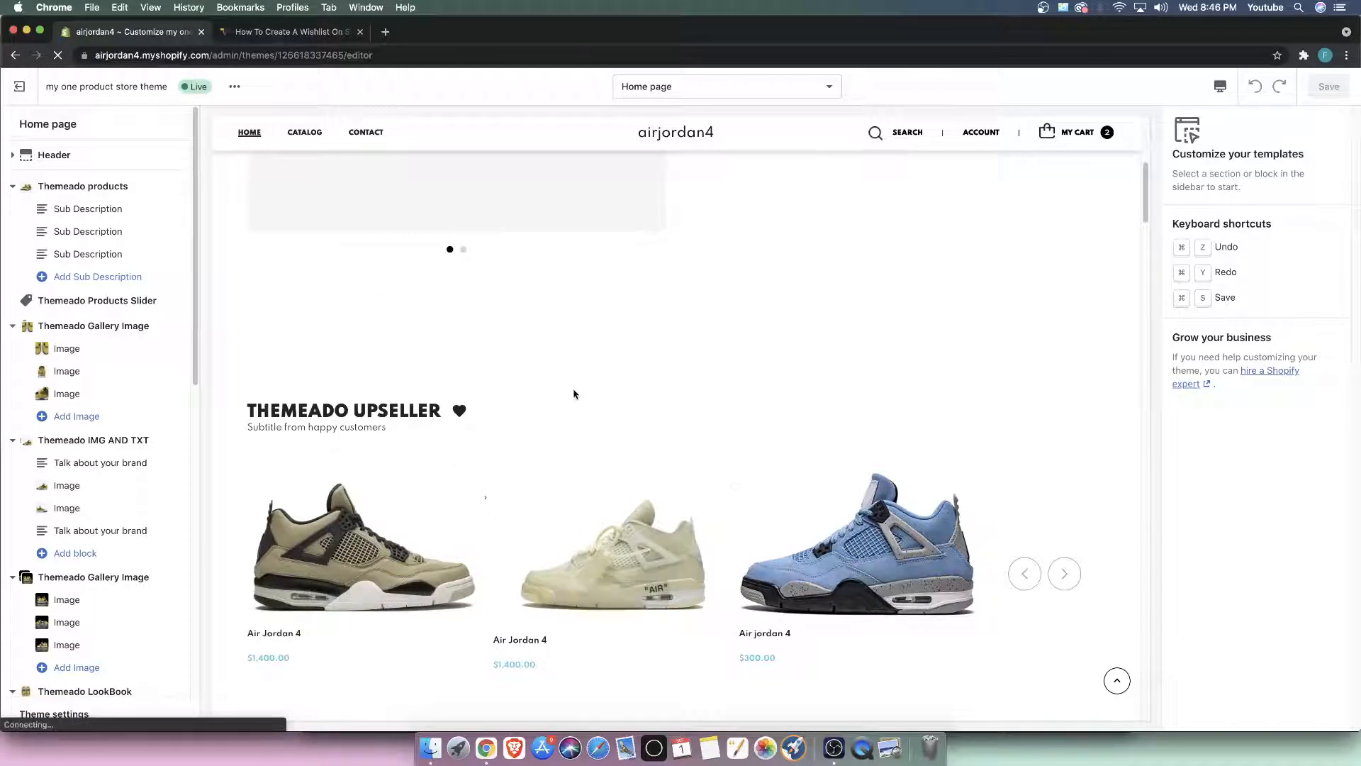
scroll(574, 392, "up", 6)
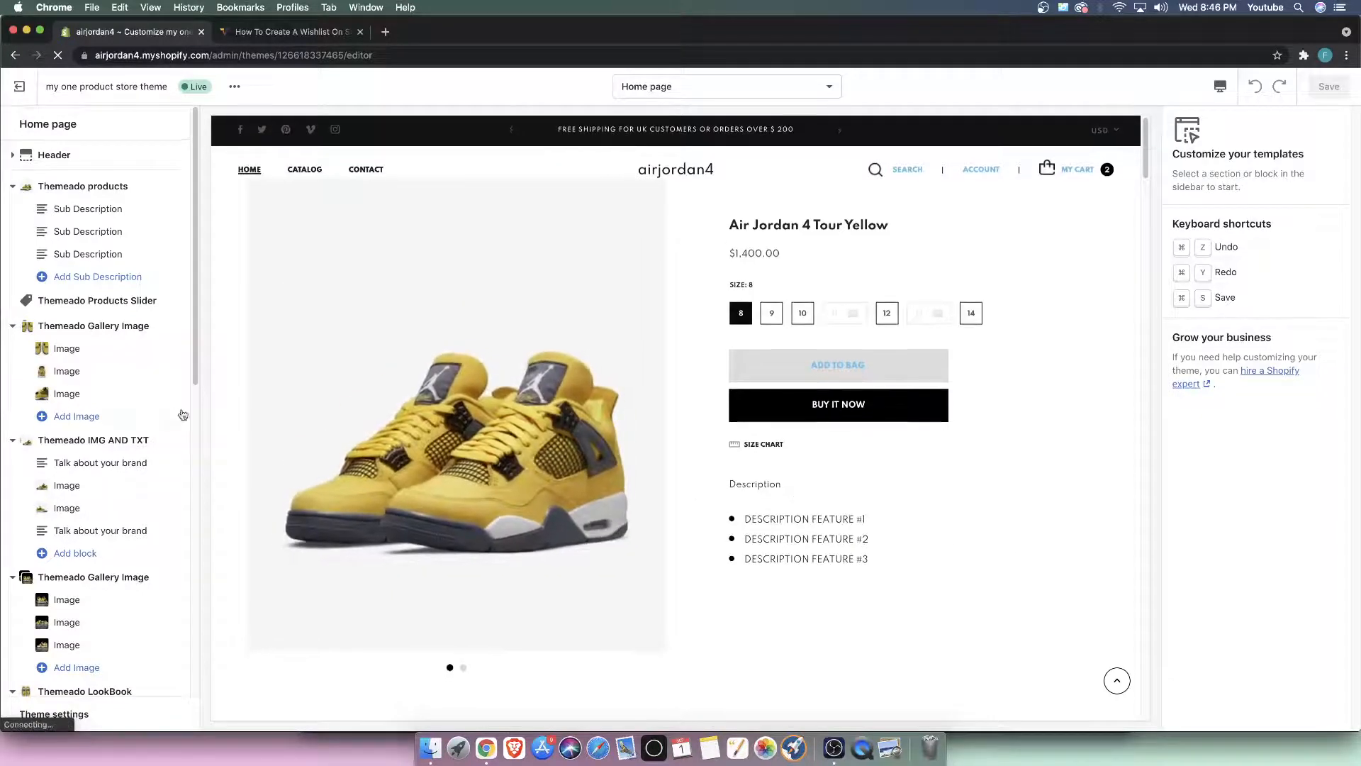
scroll(487, 497, "down", 5)
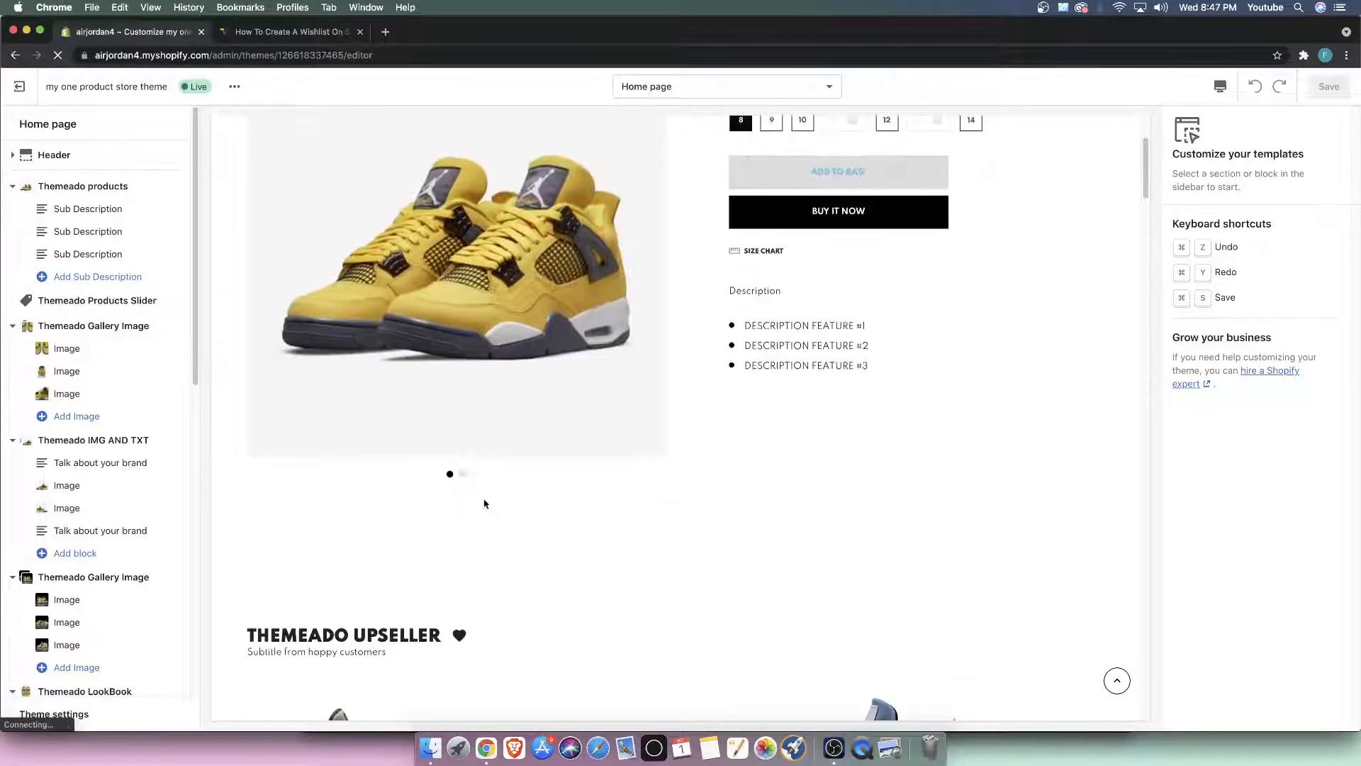
scroll(471, 471, "up", 5)
left_click_drag(857, 542, 817, 524)
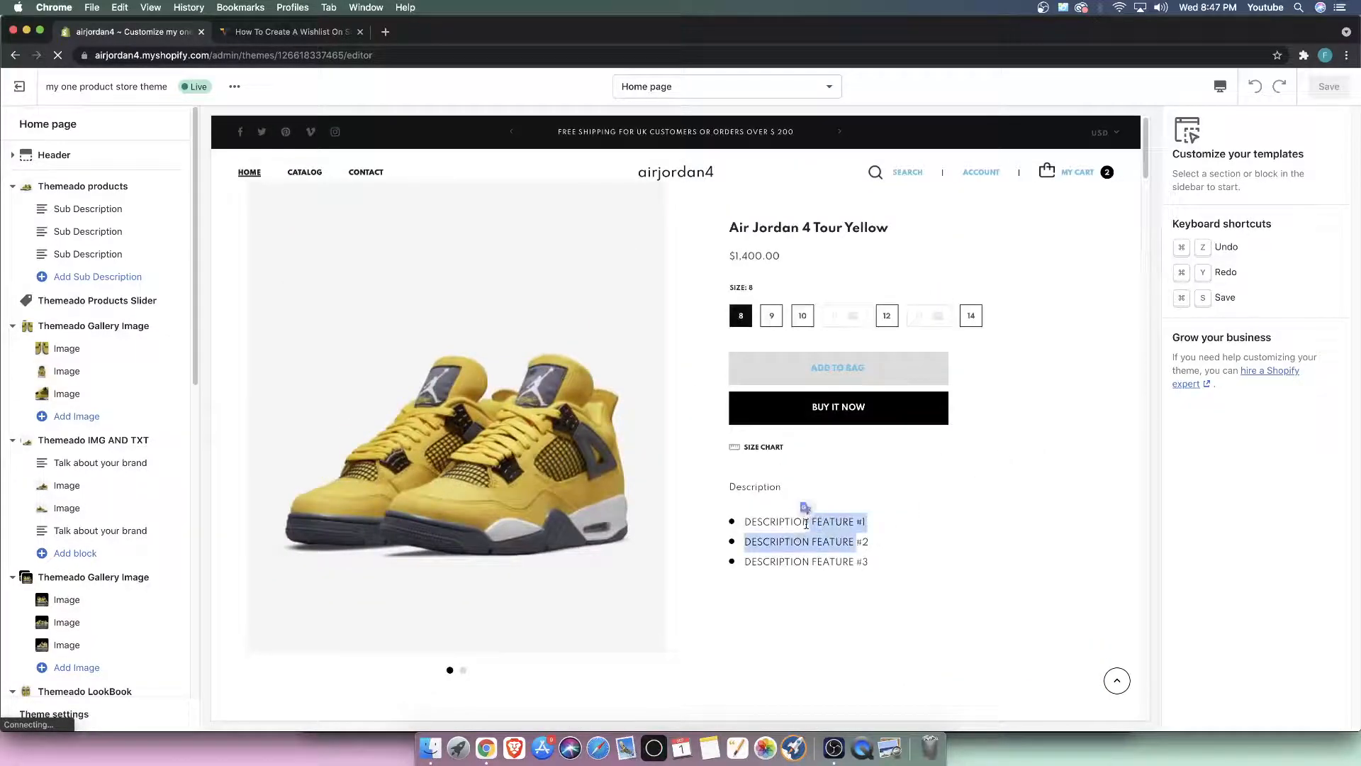
left_click(806, 524)
scroll(681, 492, "down", 5)
scroll(470, 448, "up", 5)
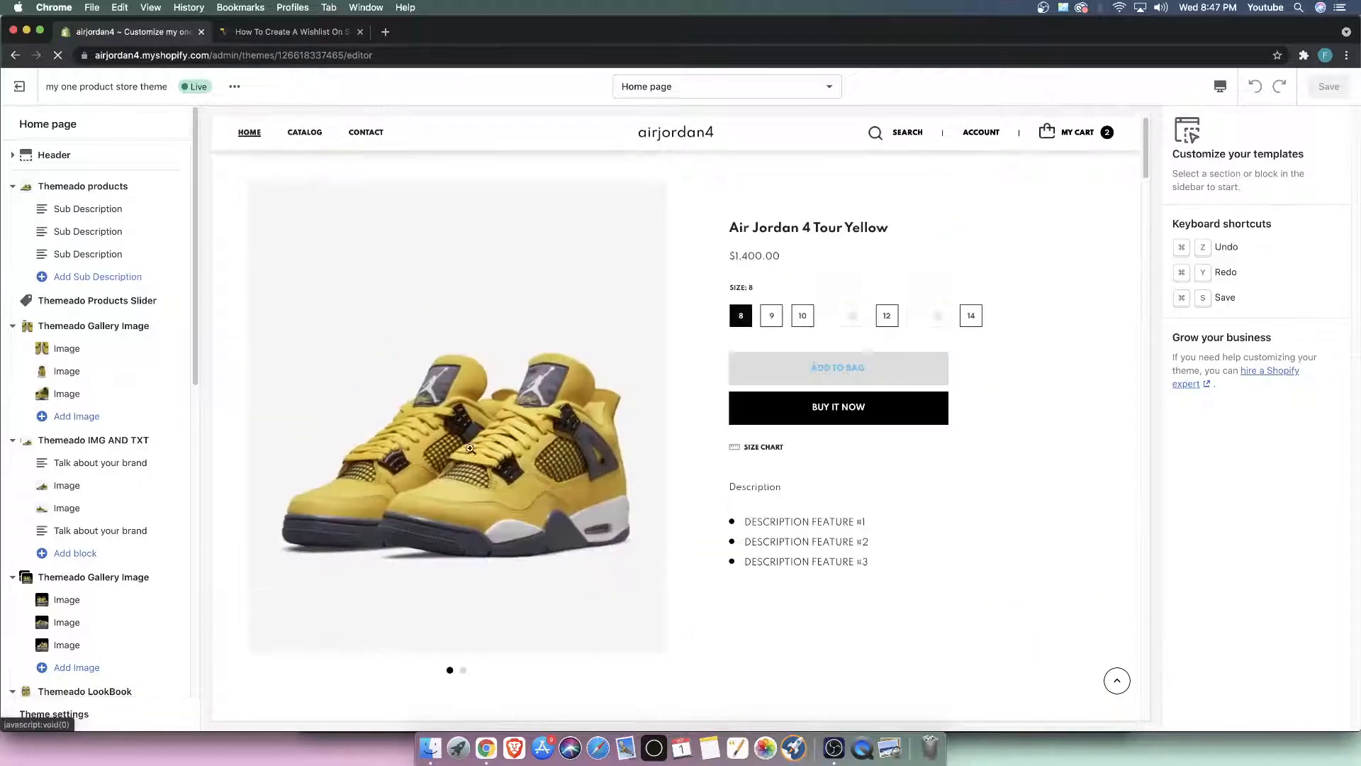
scroll(470, 448, "up", 1)
Increase the Themeado products section's top distance to 60px and save the home page.
left_click(99, 186)
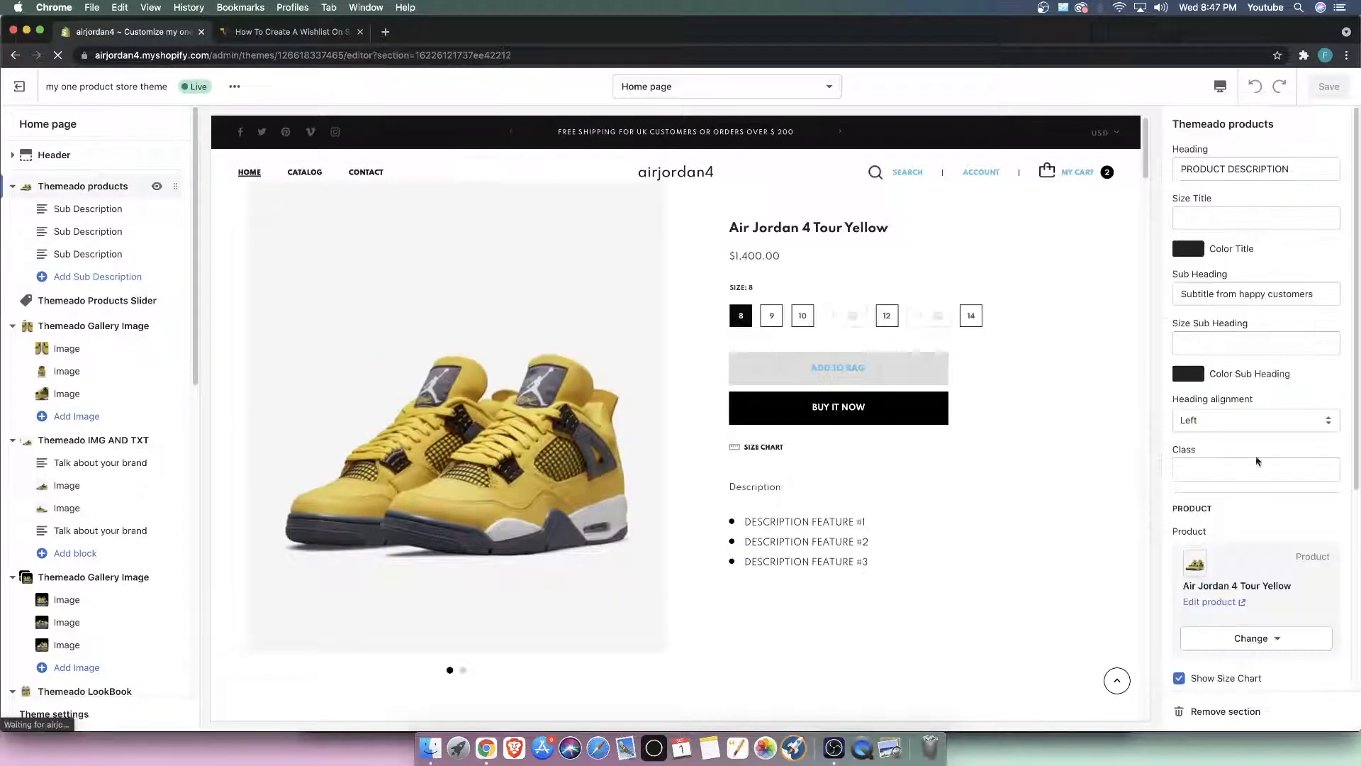
scroll(1257, 461, "down", 5)
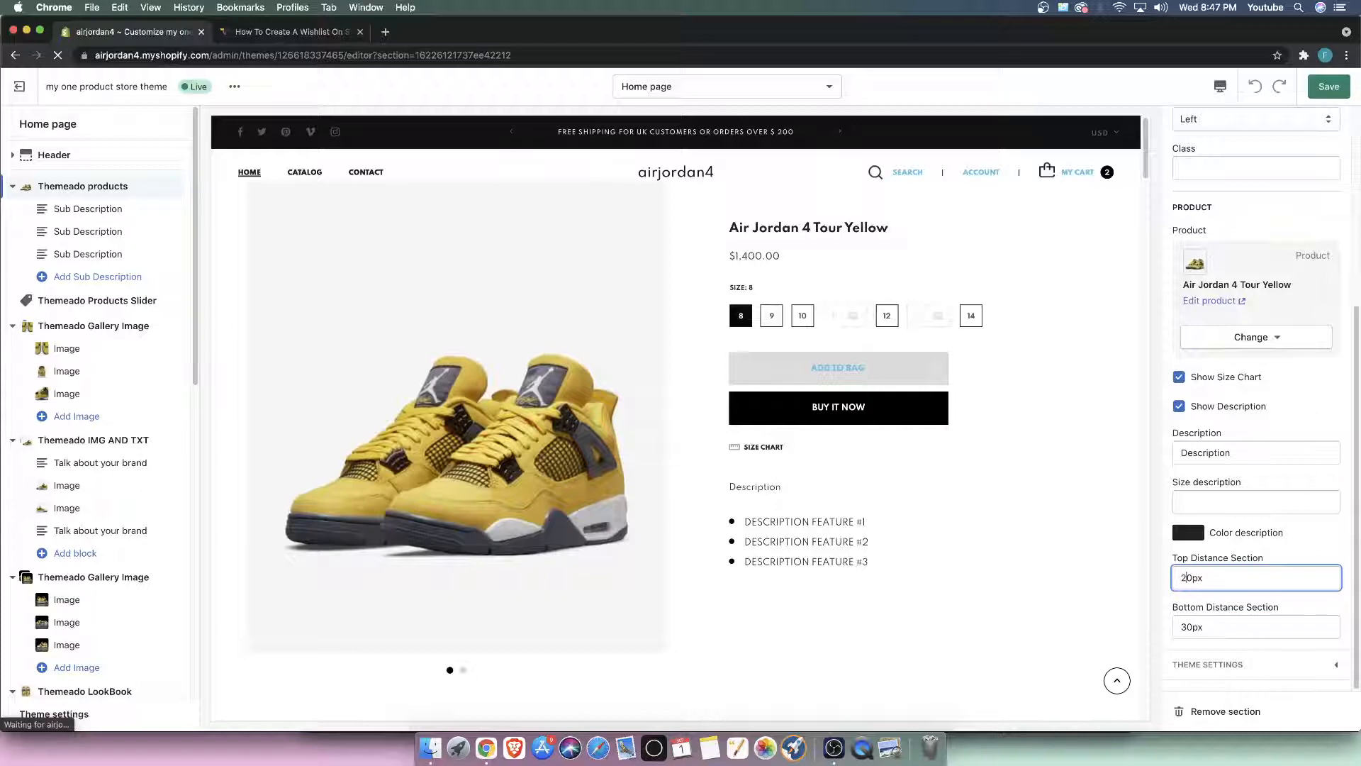
left_click(1331, 85)
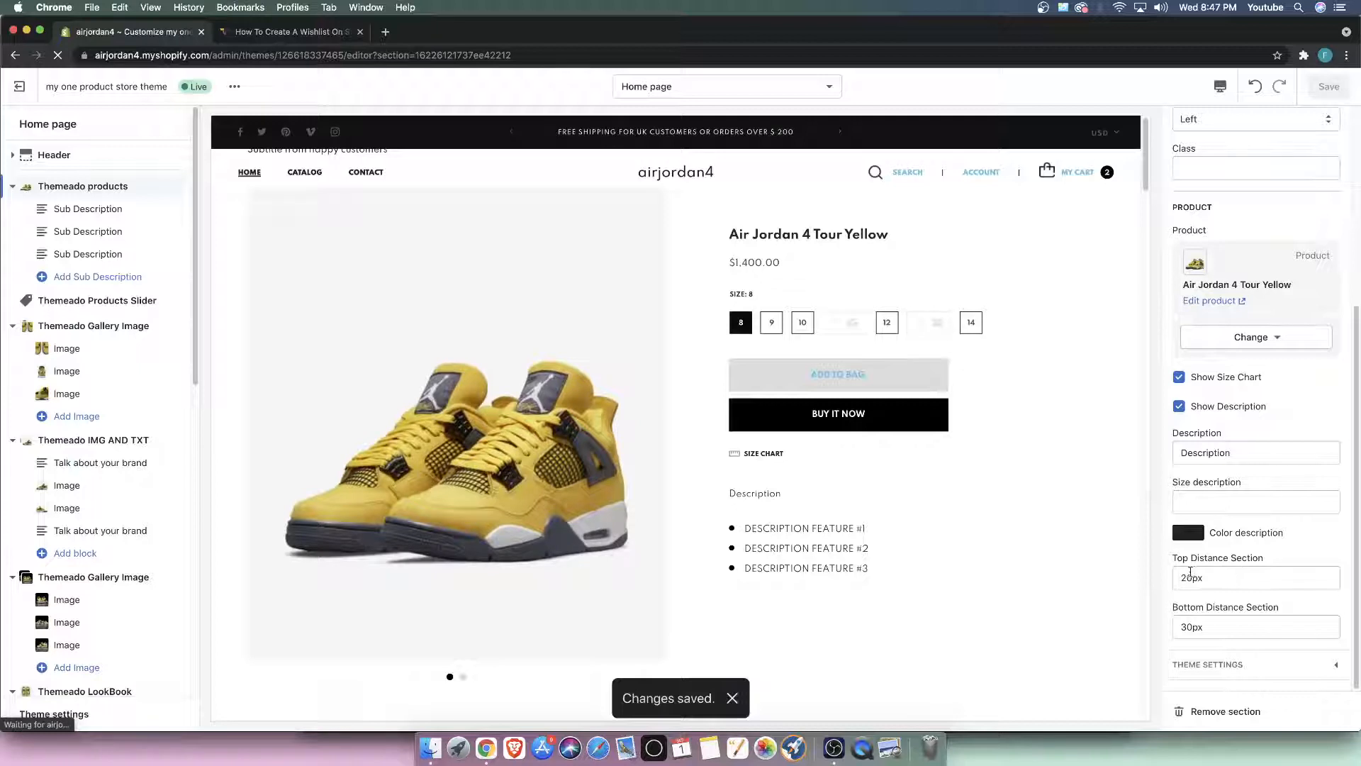
key("BackSpace")
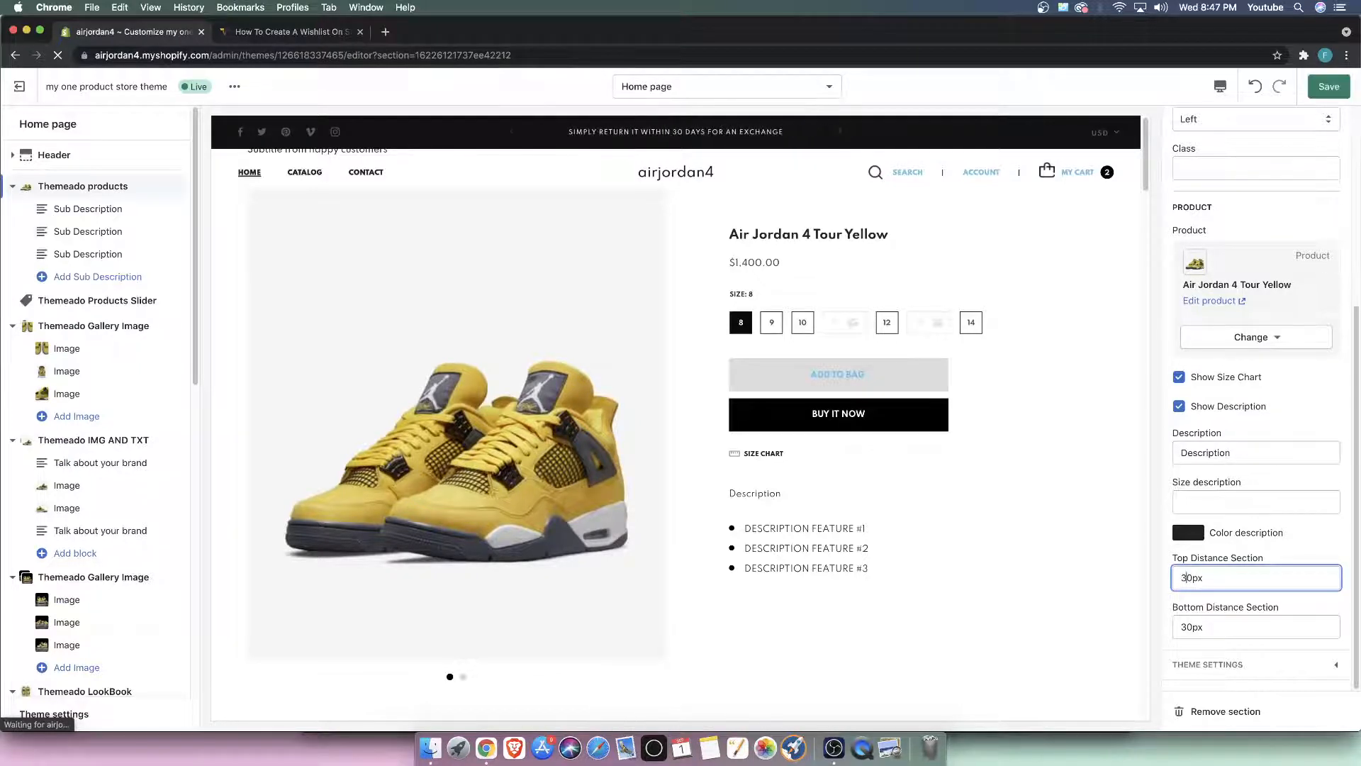
type("6")
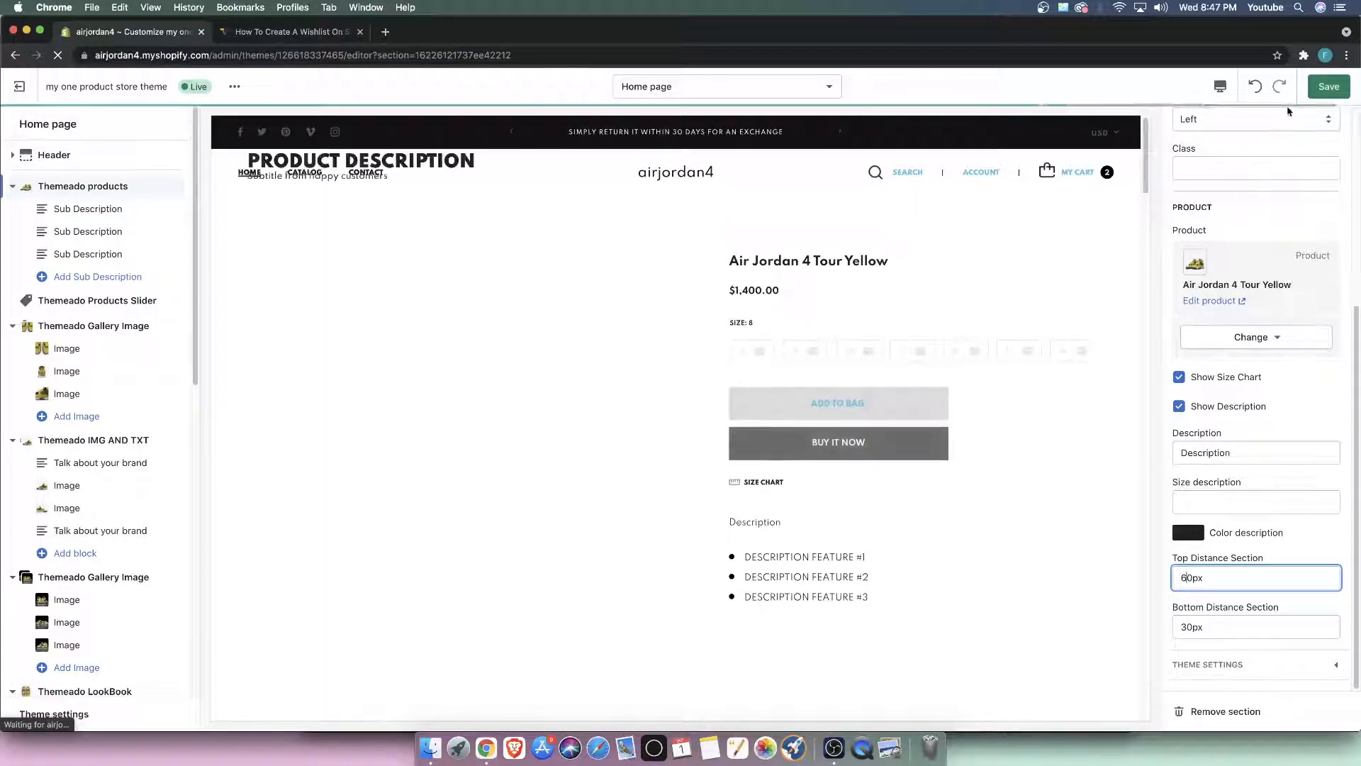
left_click(1315, 88)
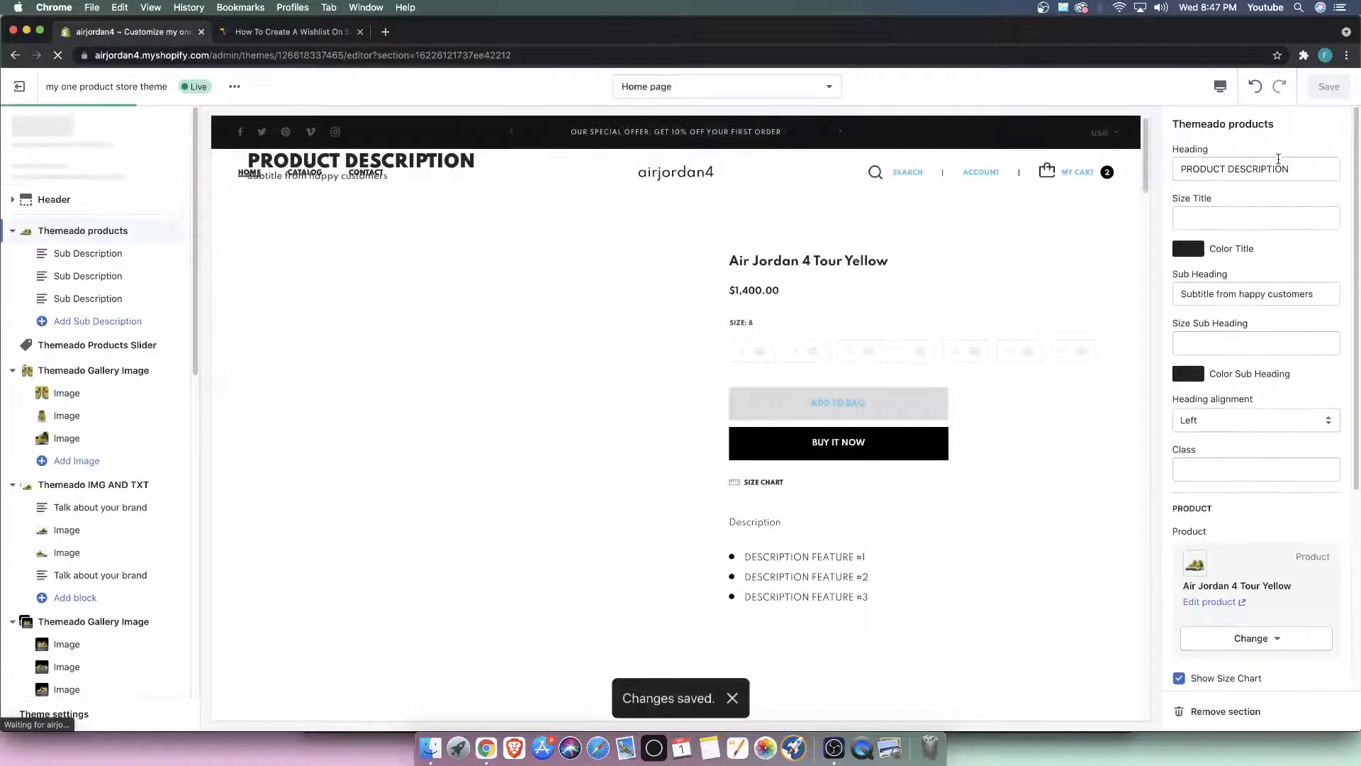
Clear the Themeado products section's heading, set its description label to "ABOUT OUR PRODUCT", and save.
triple_click(1294, 173)
key("BackSpace")
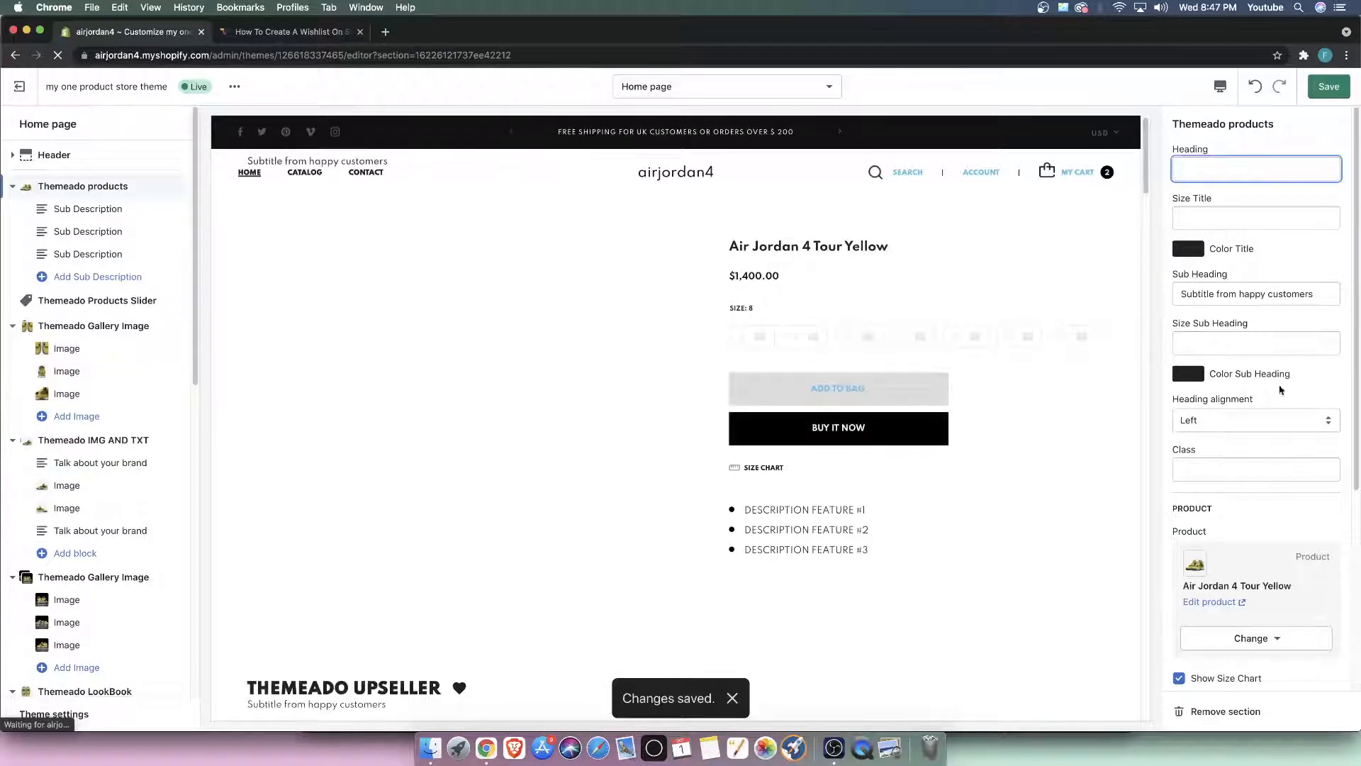
scroll(1286, 425, "down", 4)
scroll(1287, 443, "down", 1)
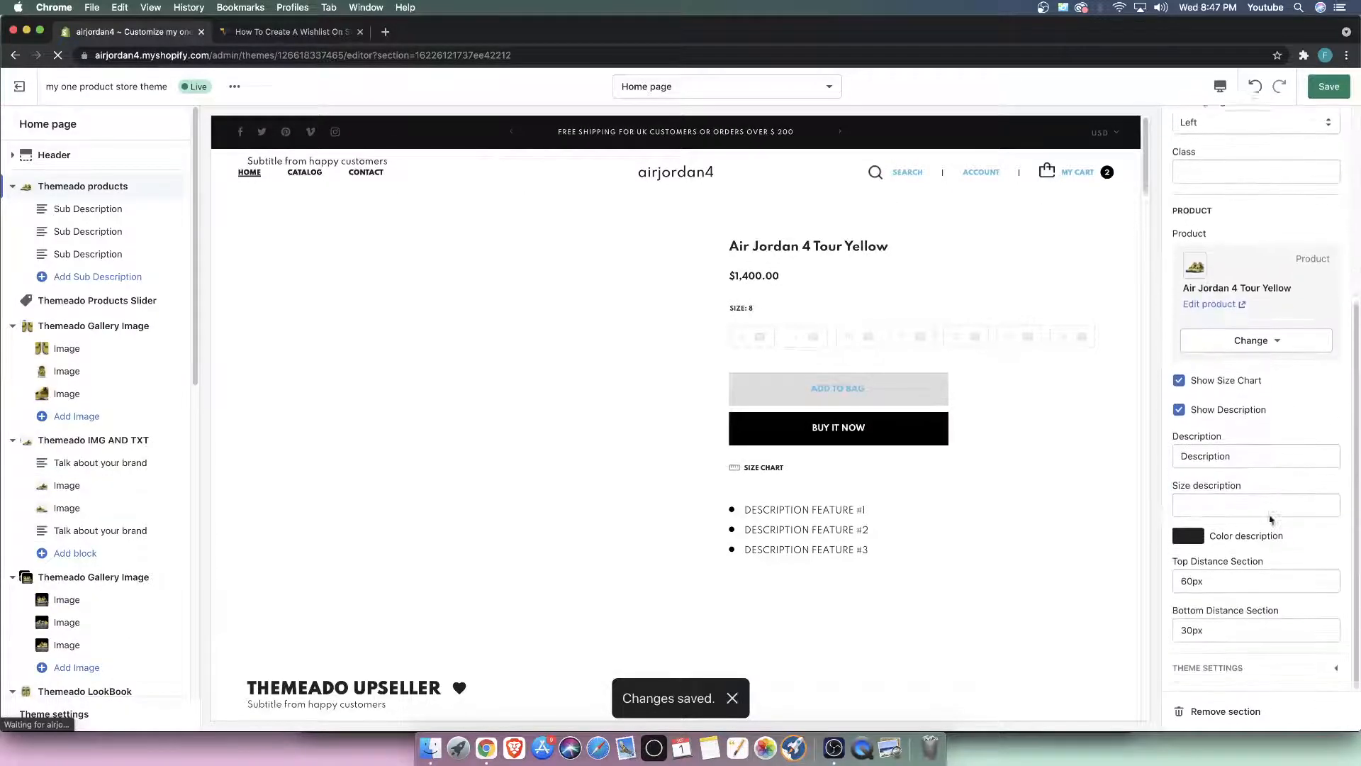
triple_click(1182, 443)
key("BackSpace")
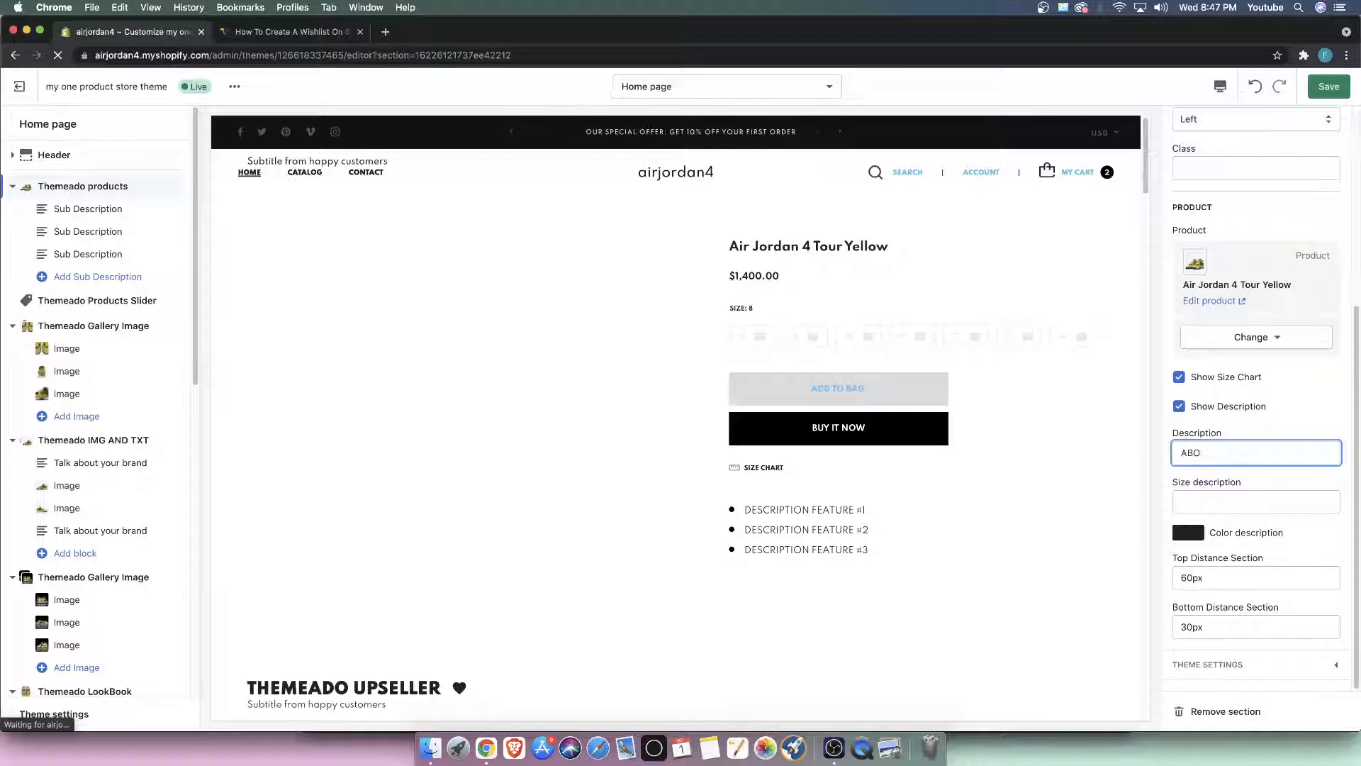
type("ABOUT OUR PRODUCT")
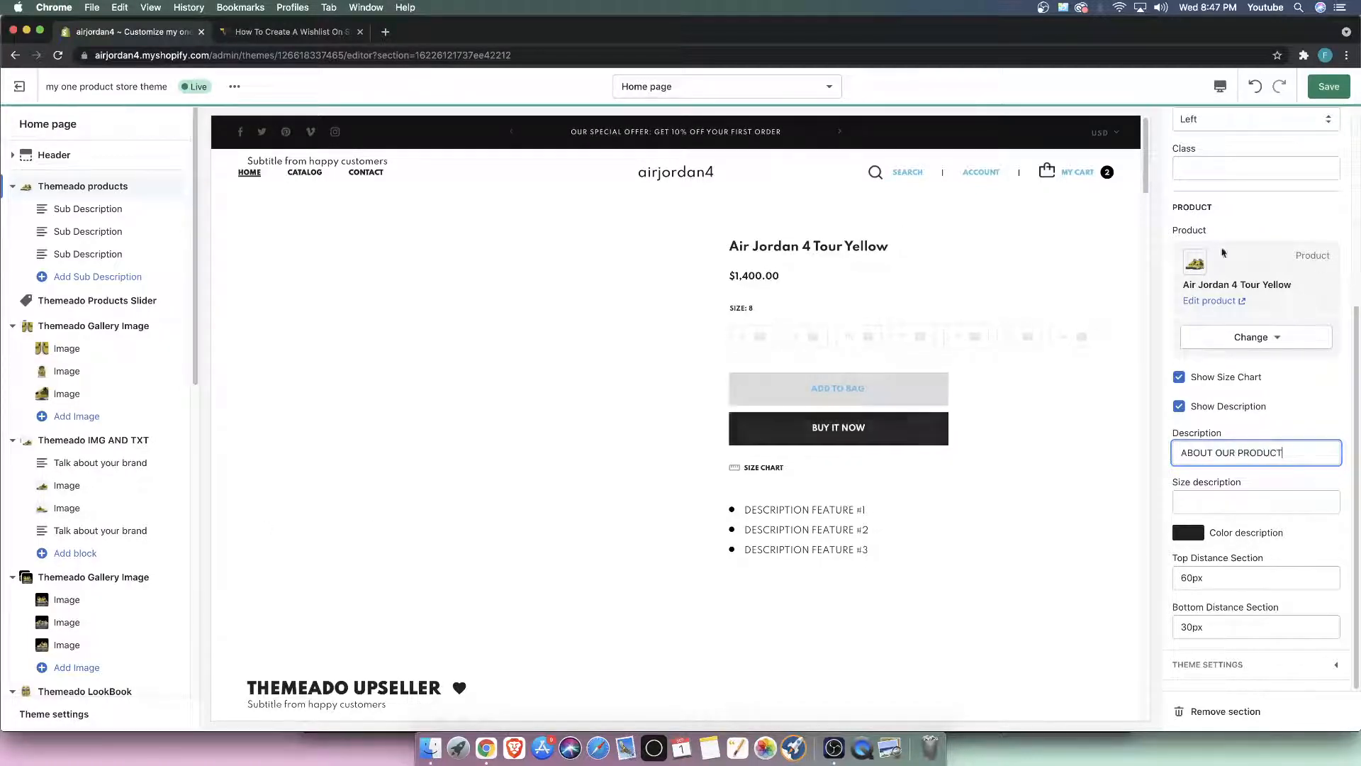
left_click(1325, 86)
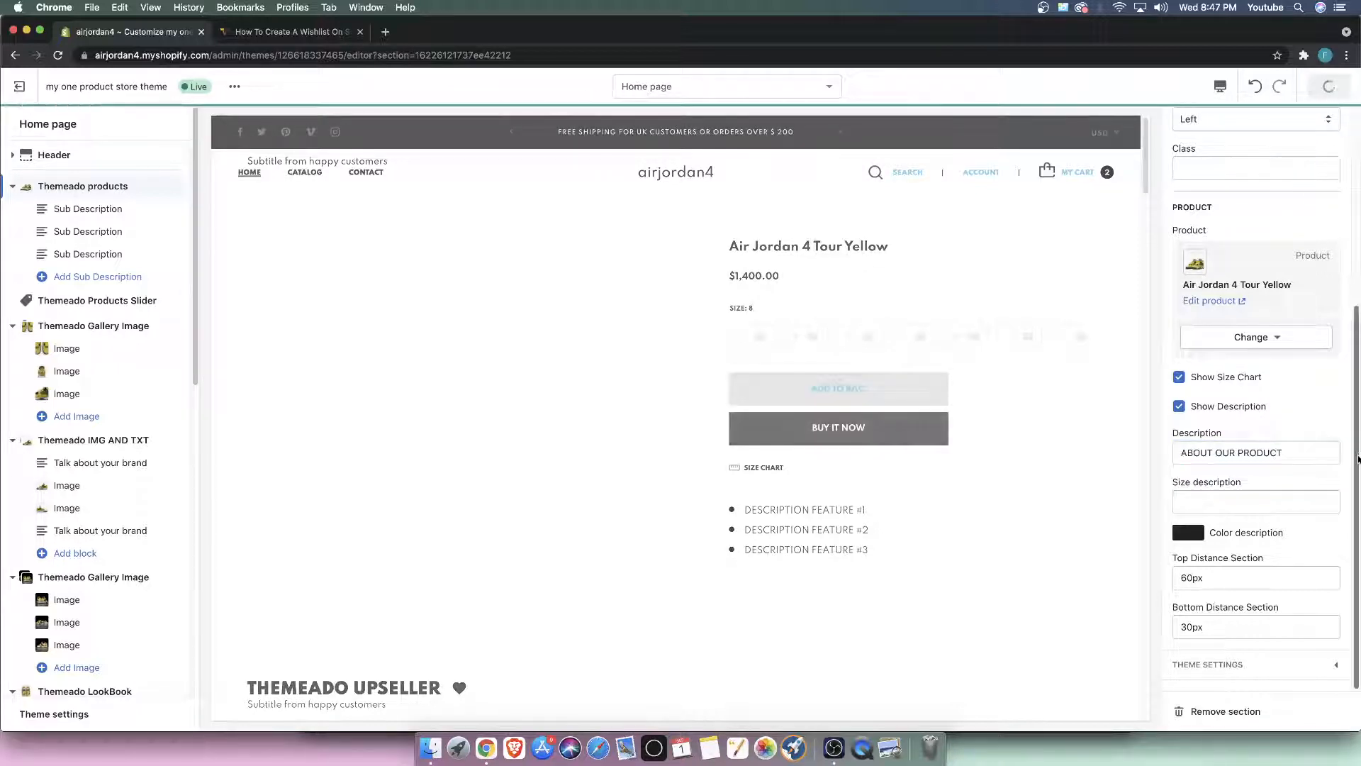
Clear the sub heading of the Themeado products section and save the change.
scroll(1253, 261, "up", 5)
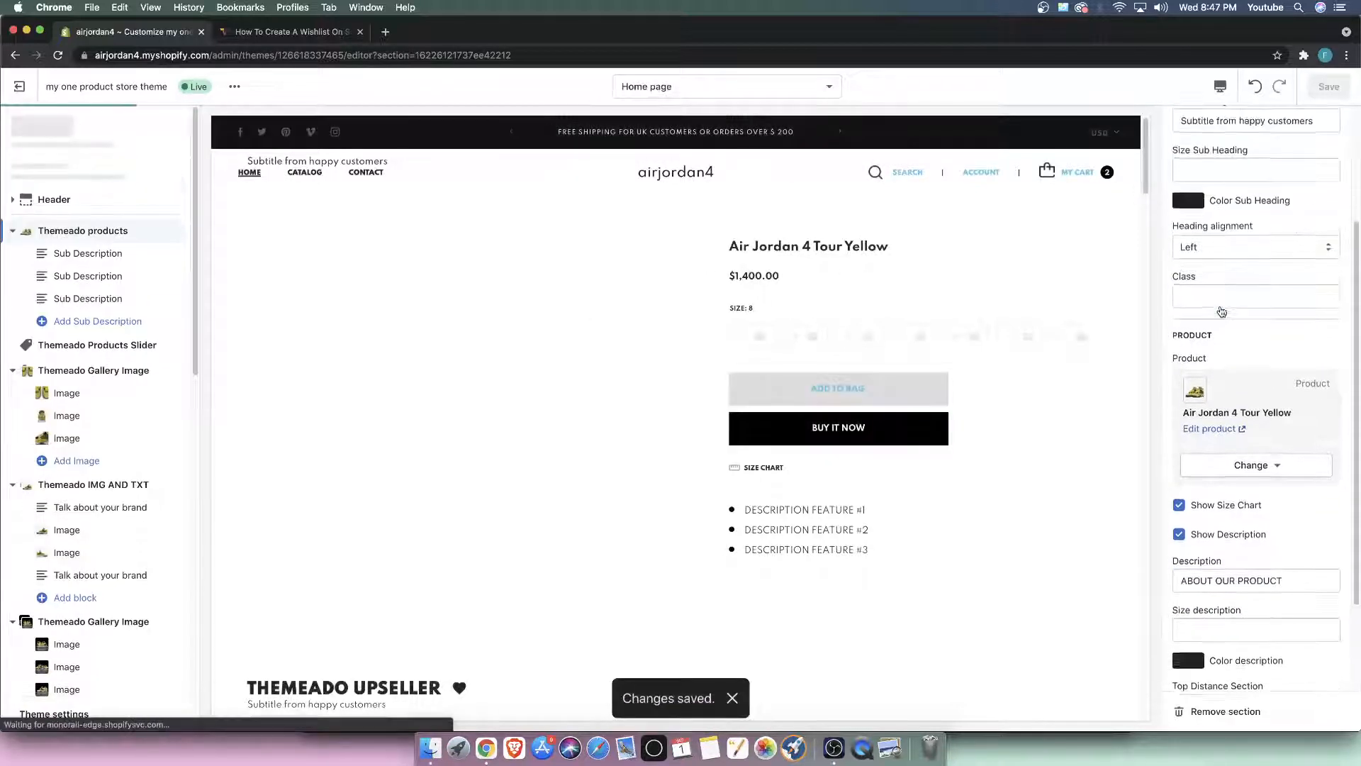
left_click_drag(1318, 236, 1180, 236)
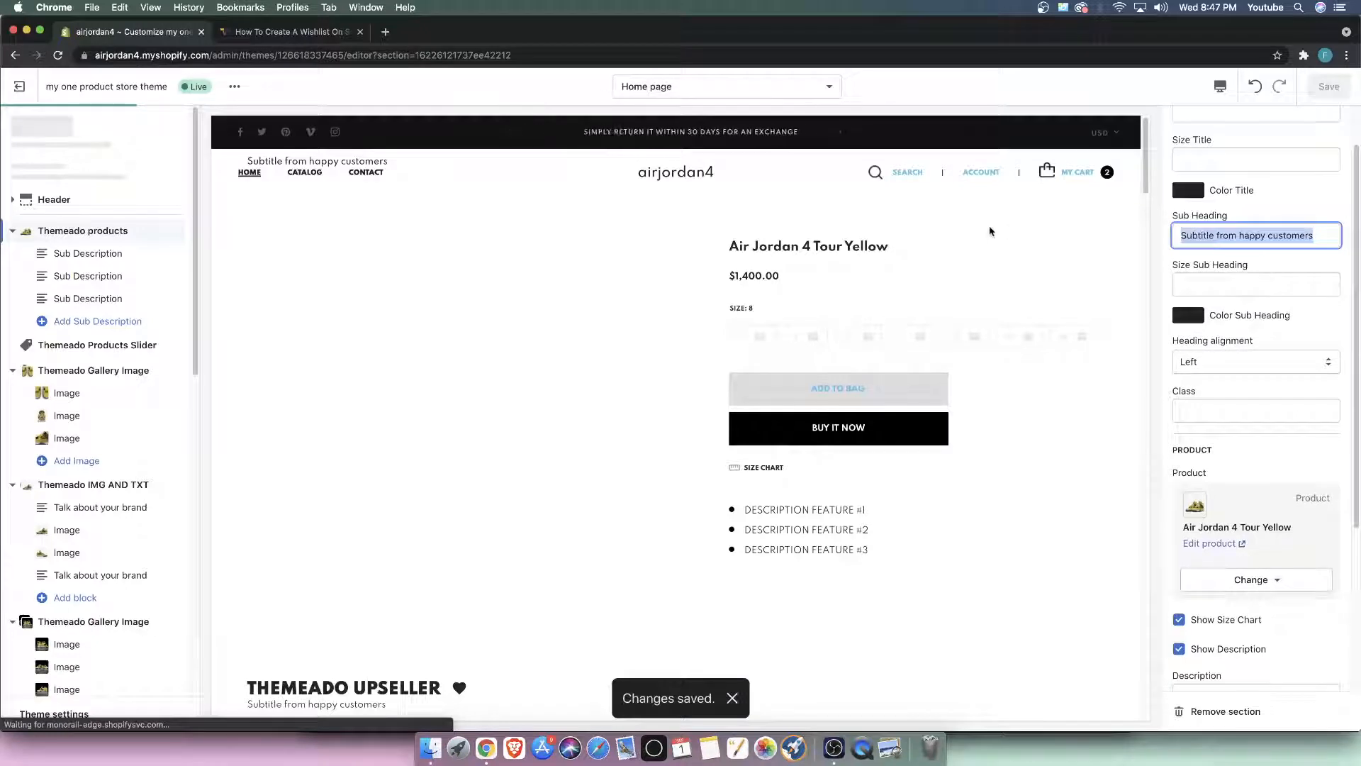
key("BackSpace")
left_click(1313, 100)
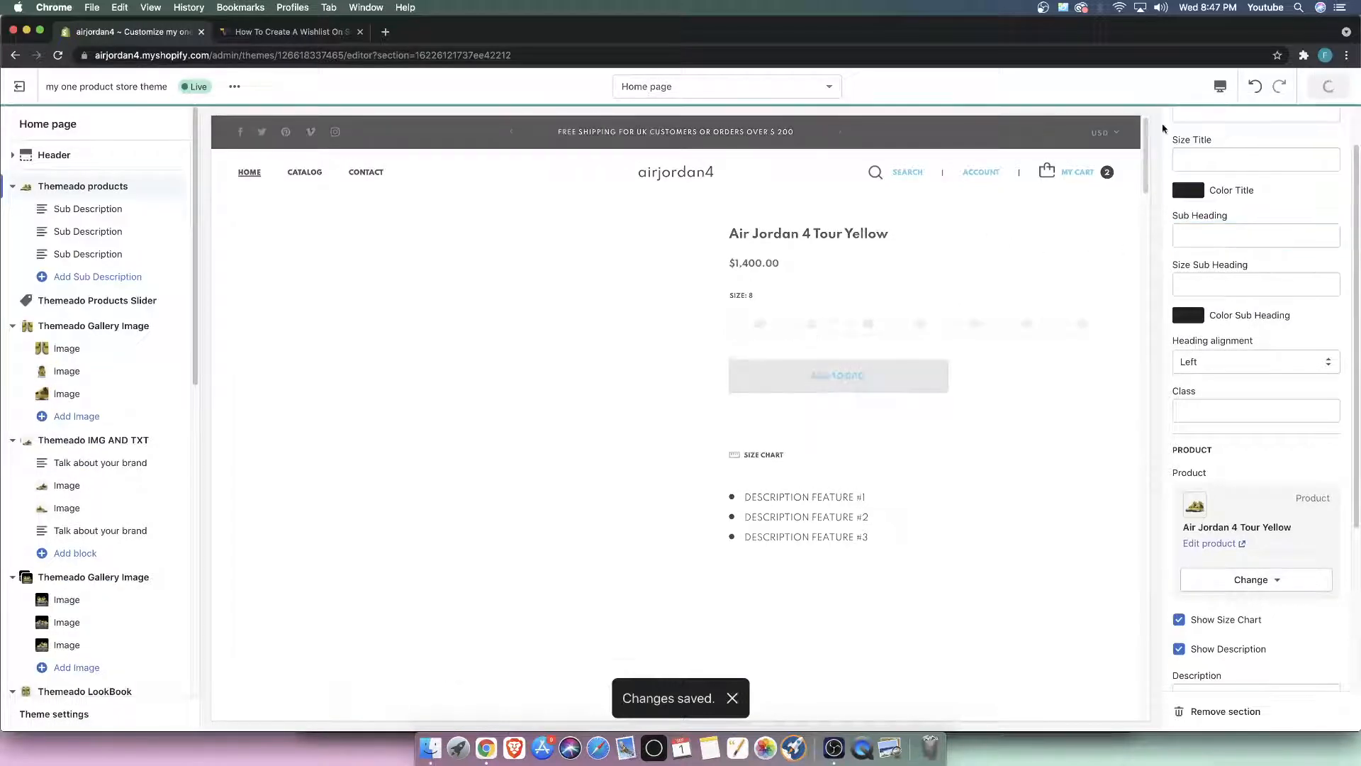
Set the Themeado products section's top distance to 90px and save the home page.
scroll(1240, 354, "down", 5)
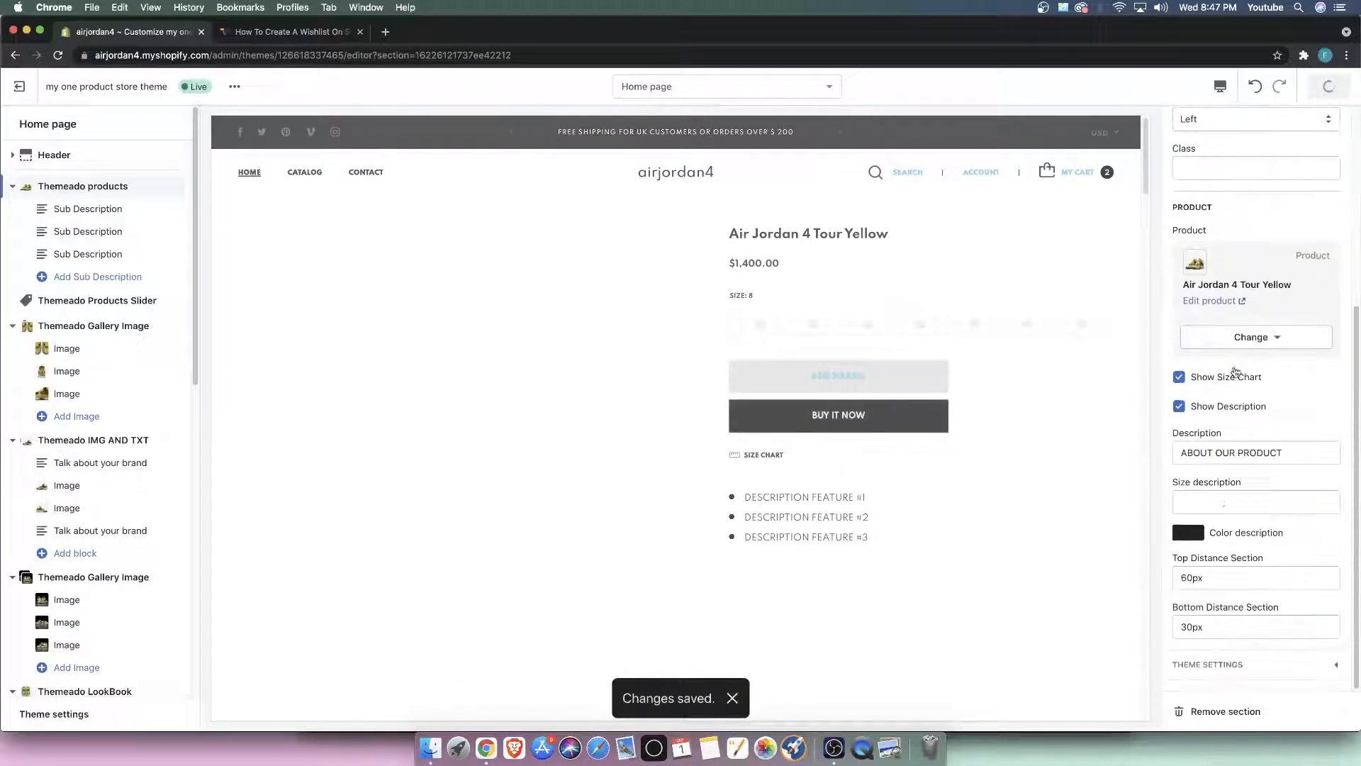
left_click(1185, 577)
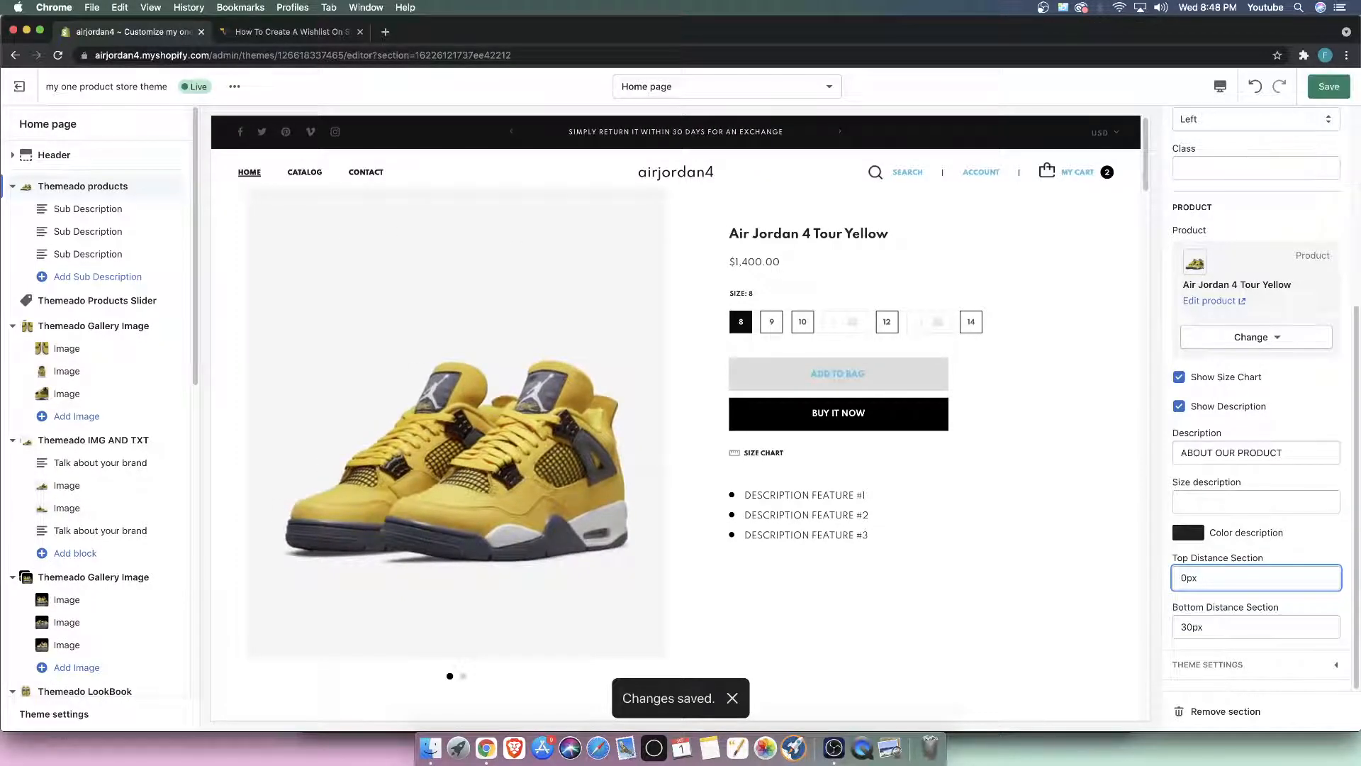
left_click(1328, 86)
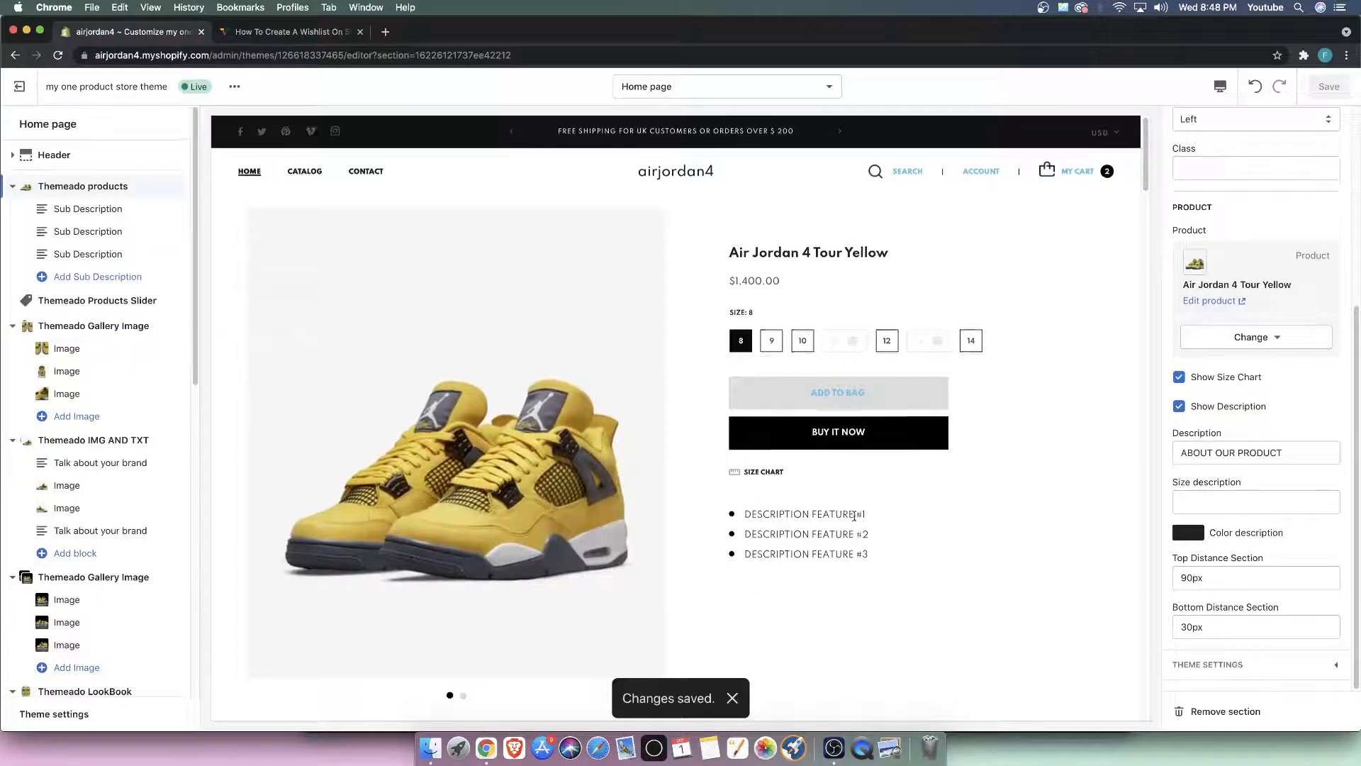
Move the Themeado Products Slider section below the Themeado LookBook section, just above Vinova Policy.
scroll(796, 475, "down", 10)
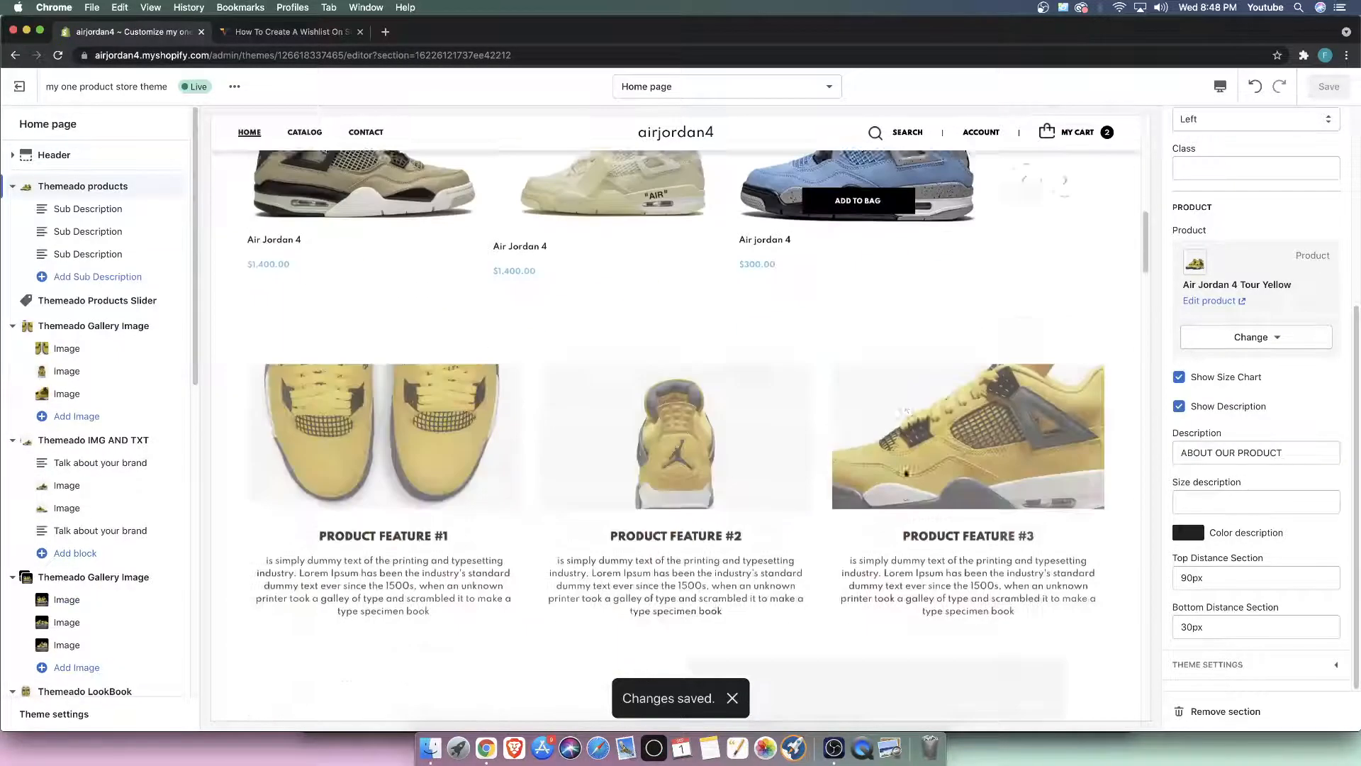
scroll(797, 475, "up", 4)
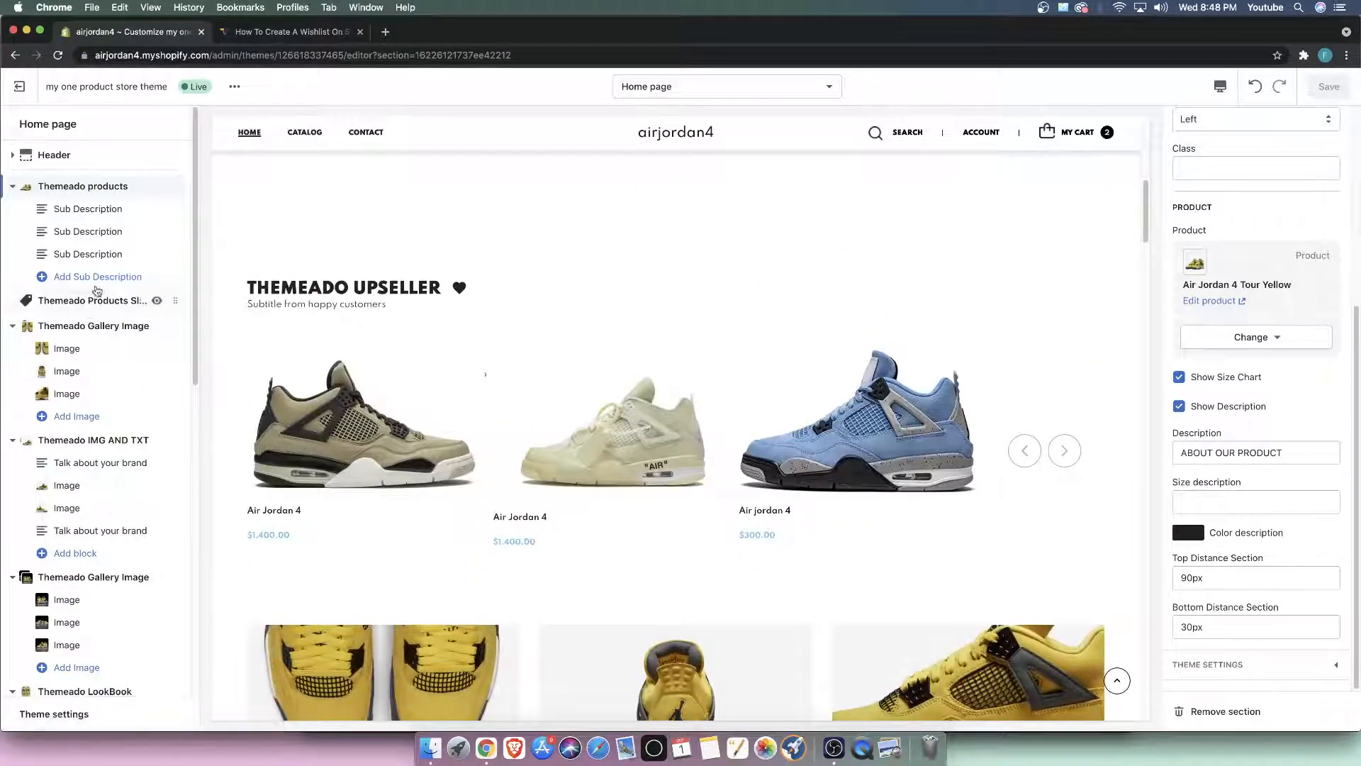
left_click_drag(178, 298, 191, 571)
scroll(671, 172, "down", 6)
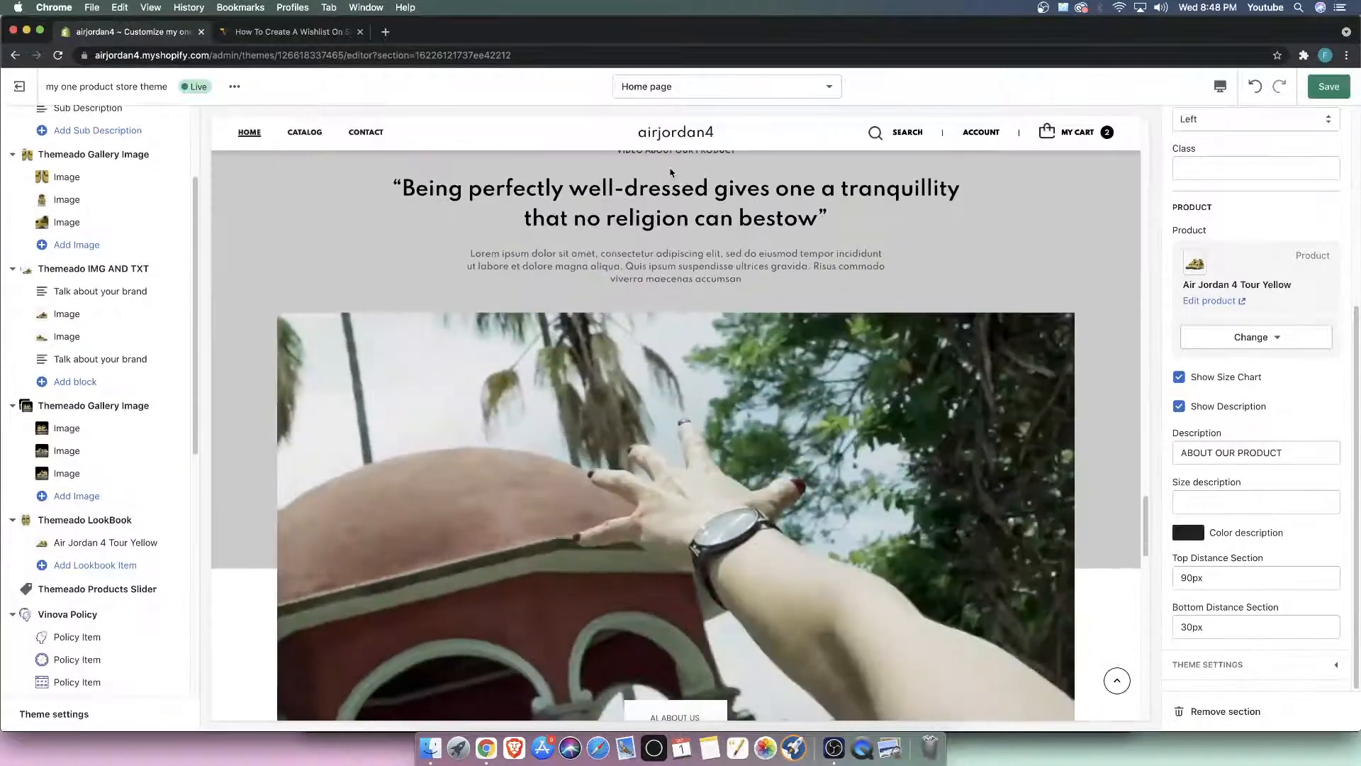
Save the home page with its new section order and review the Read the Blog section above the footer.
scroll(671, 173, "down", 4)
scroll(533, 364, "down", 8)
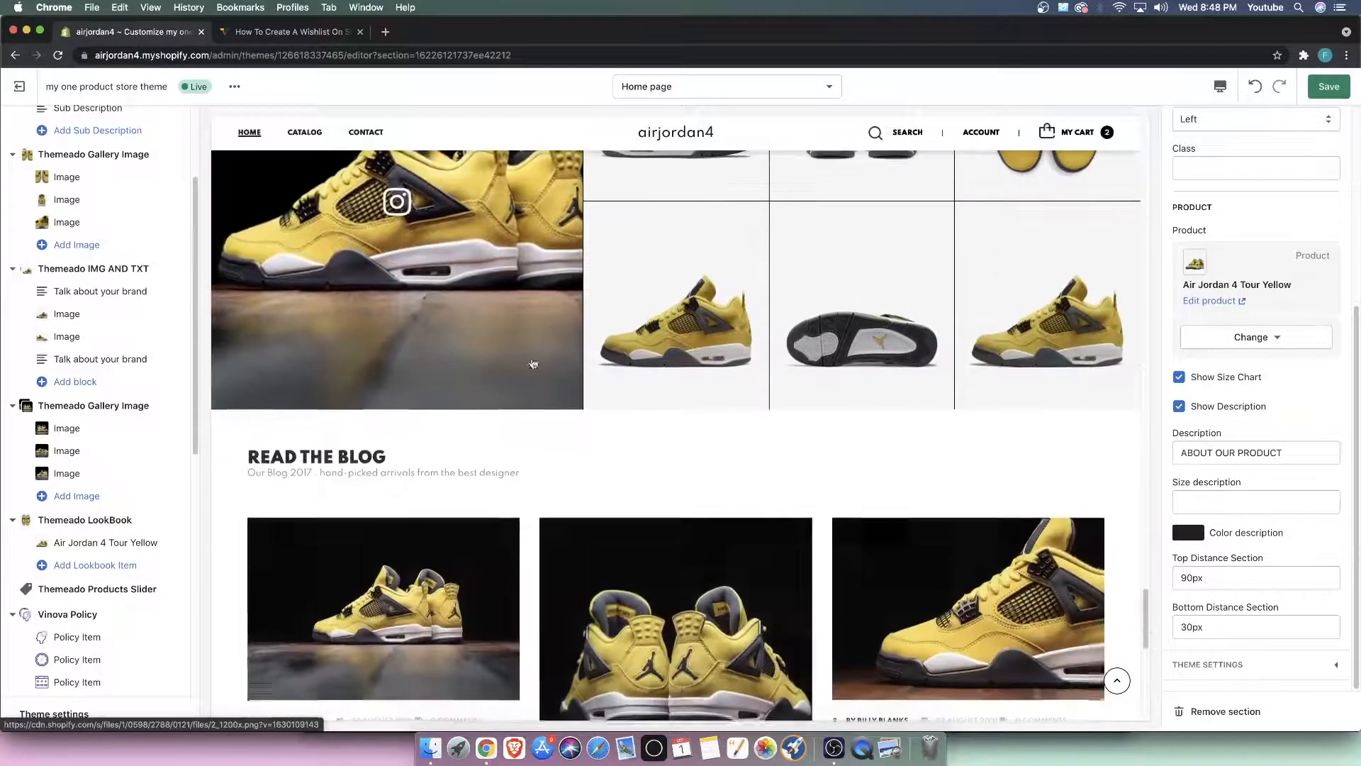
scroll(533, 363, "down", 8)
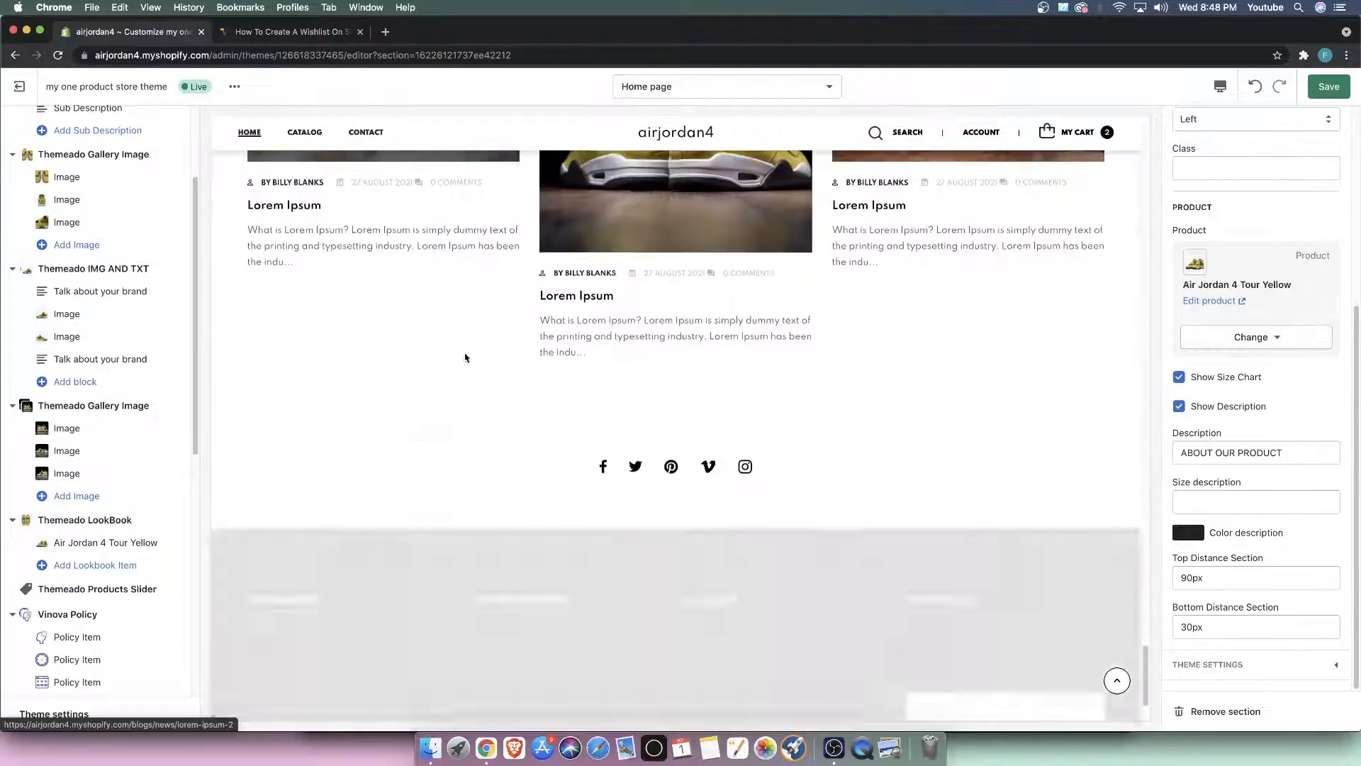
scroll(883, 299, "up", 10)
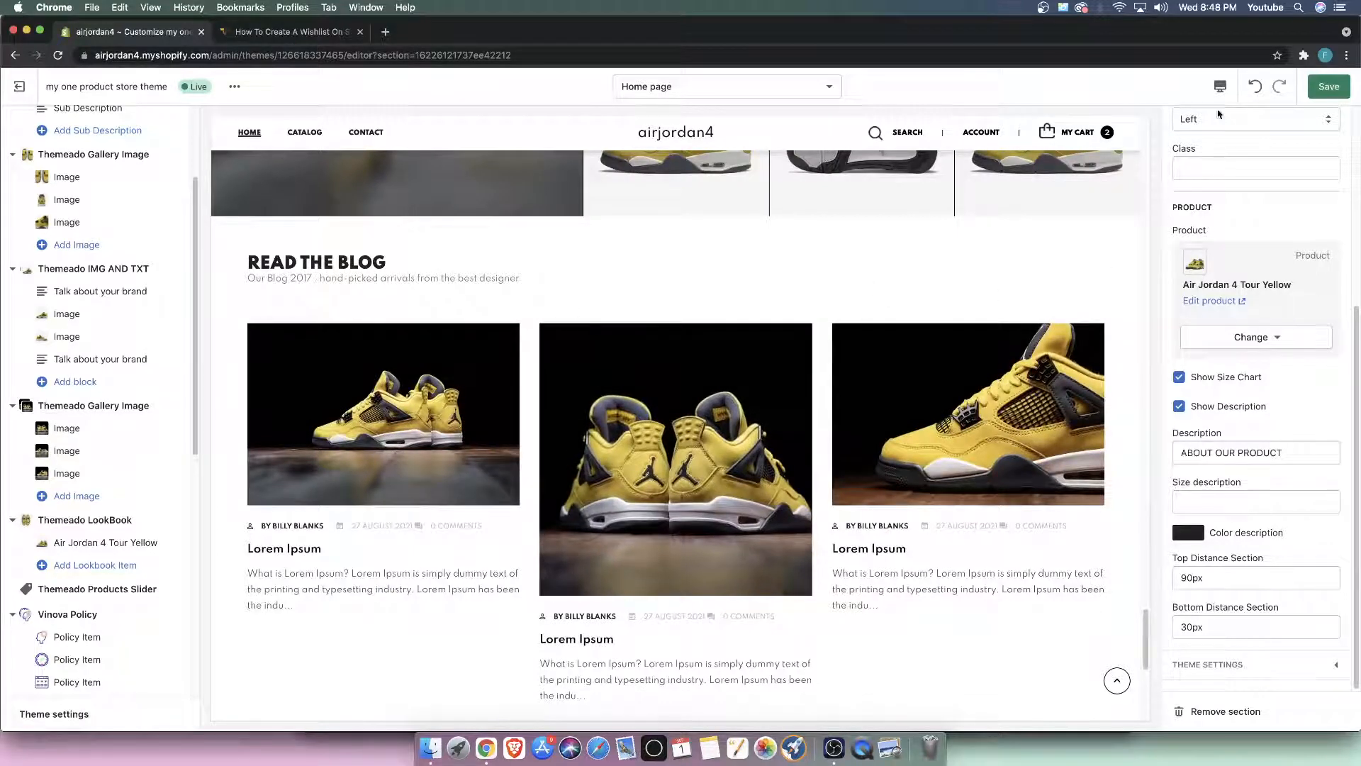
left_click(1337, 90)
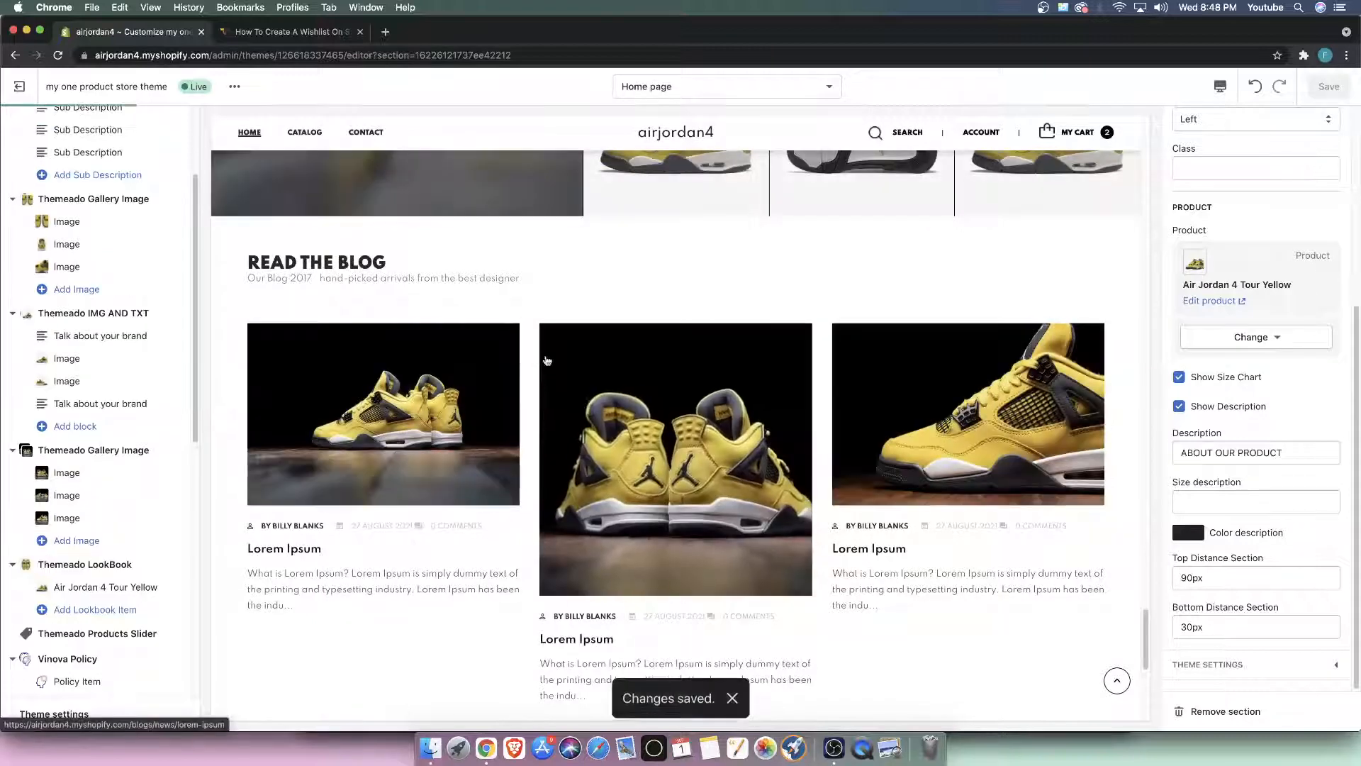
scroll(340, 395, "down", 5)
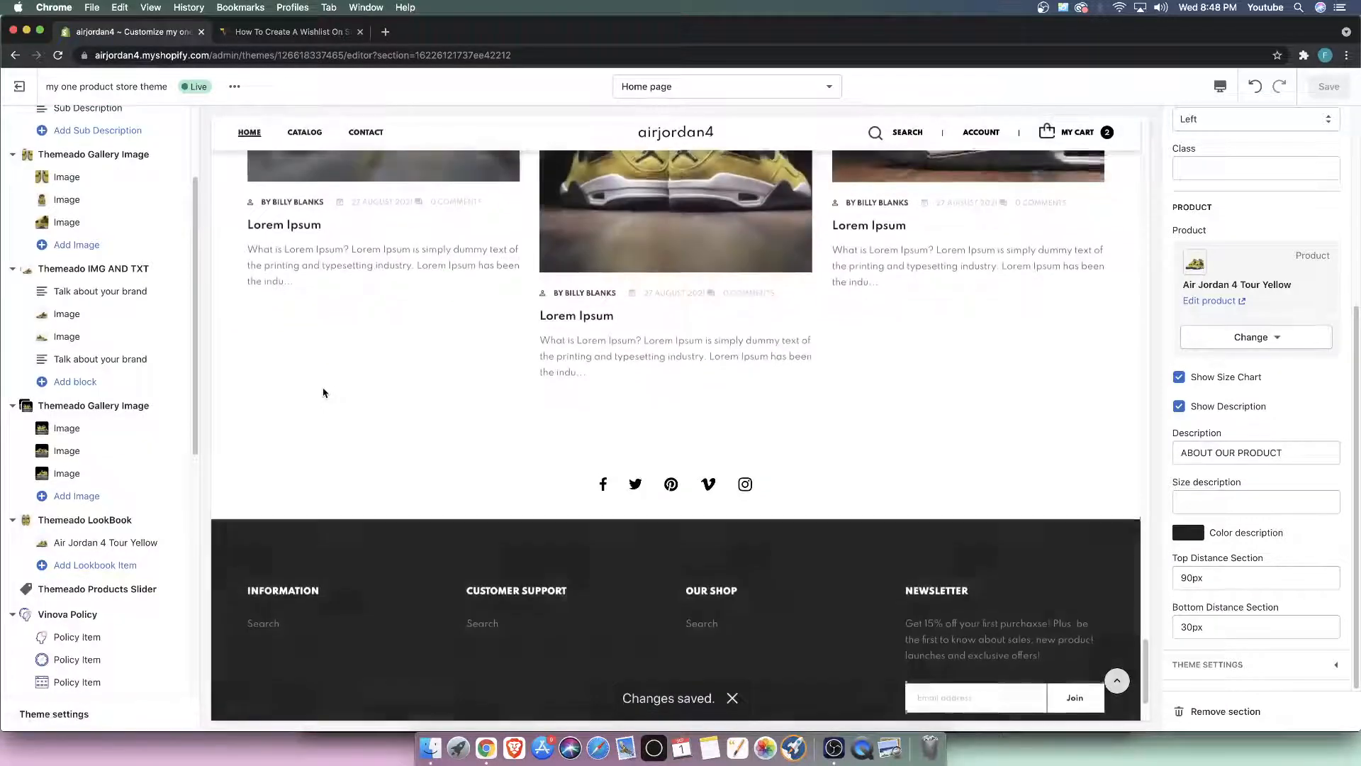
Leave the theme editor and open the second Lorem Ipsum post in the store's blog posts.
left_click(21, 90)
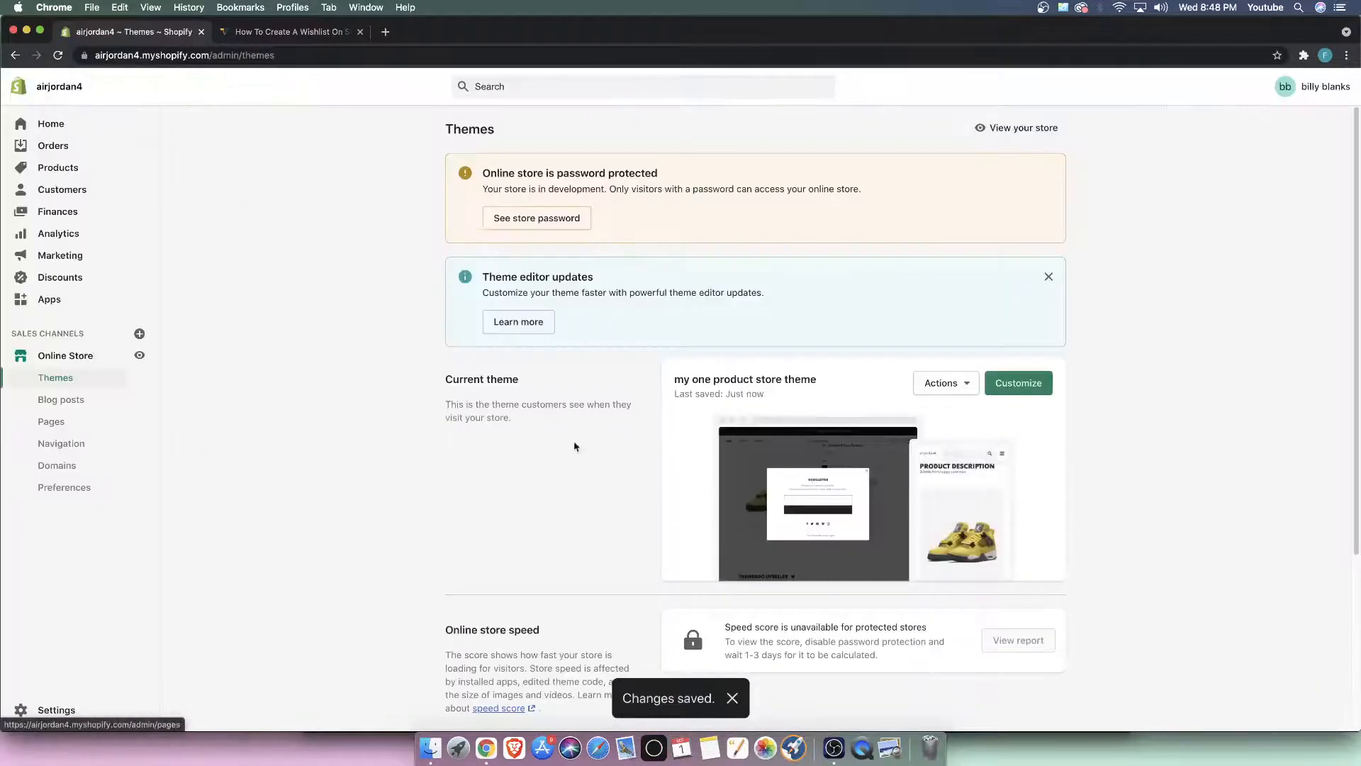
scroll(773, 455, "down", 4)
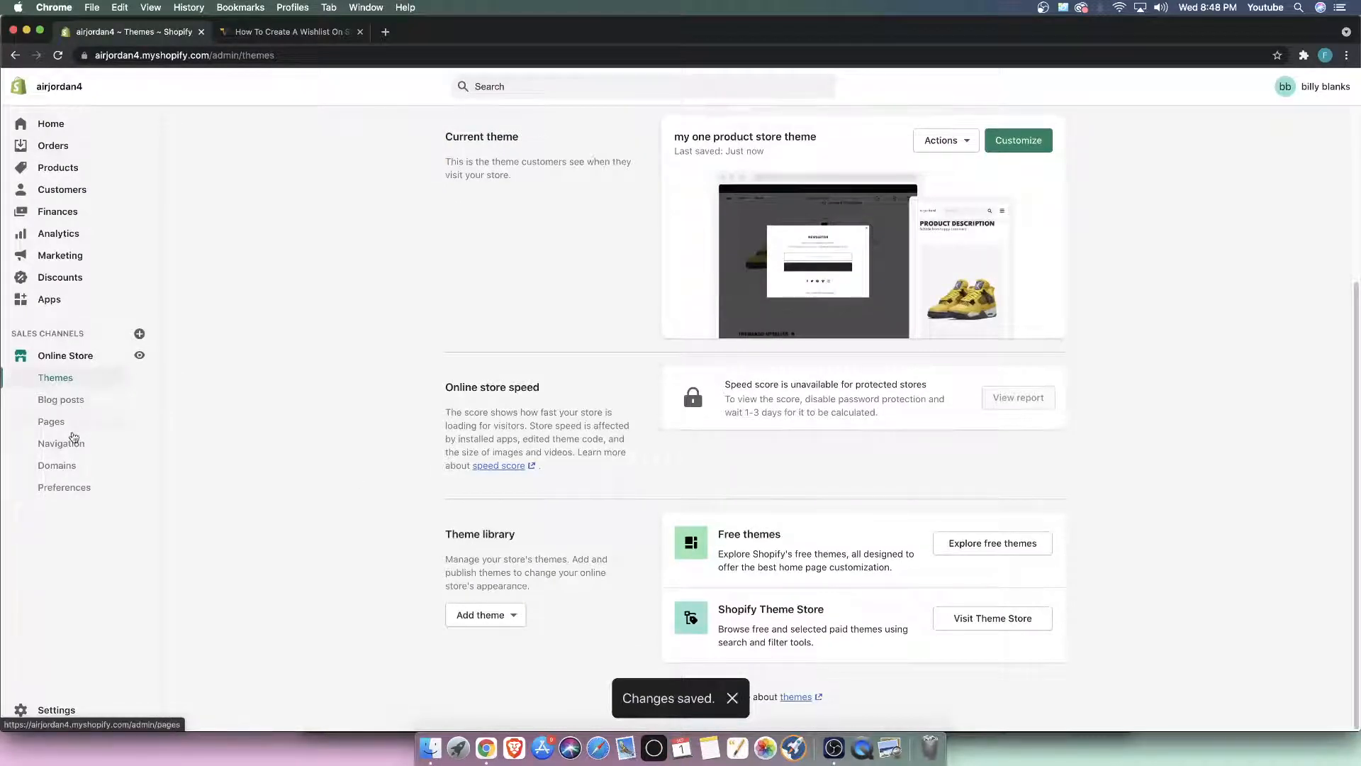
left_click(64, 402)
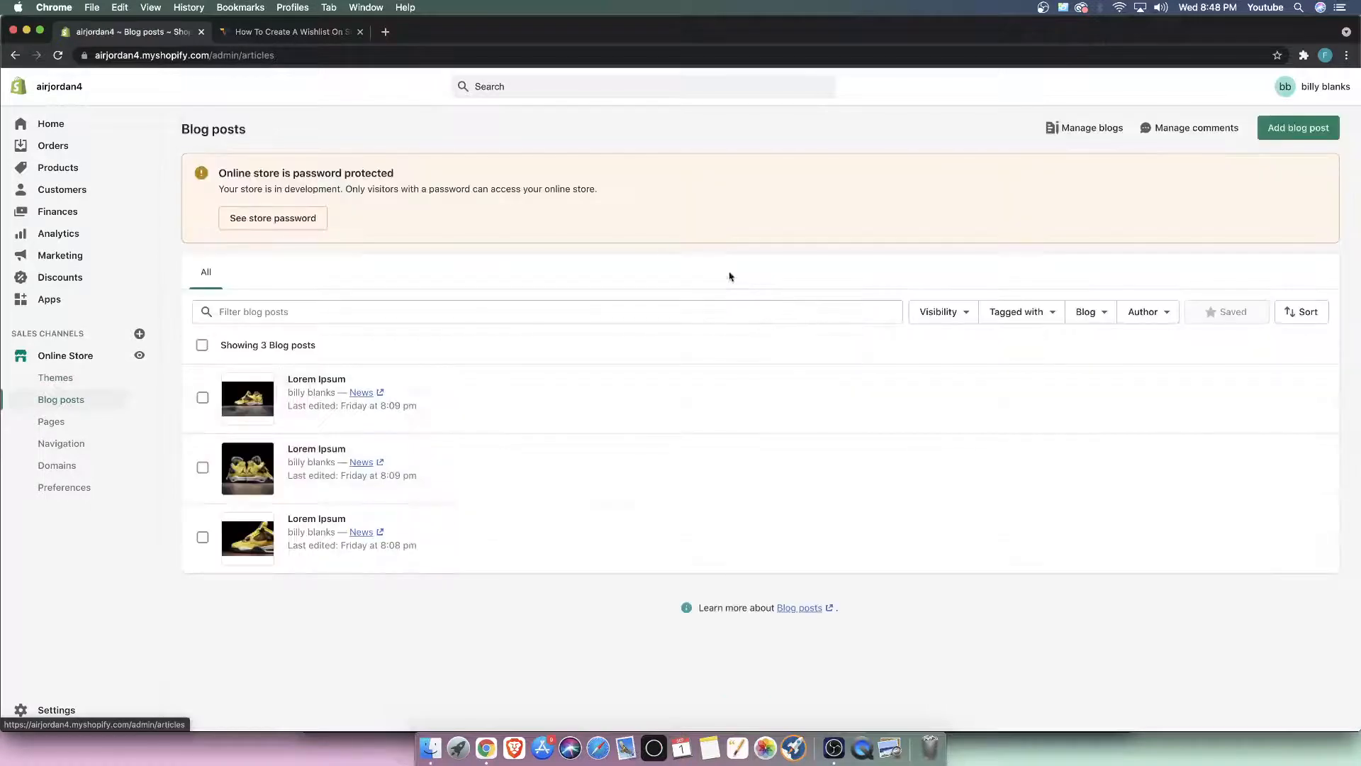
left_click(293, 451)
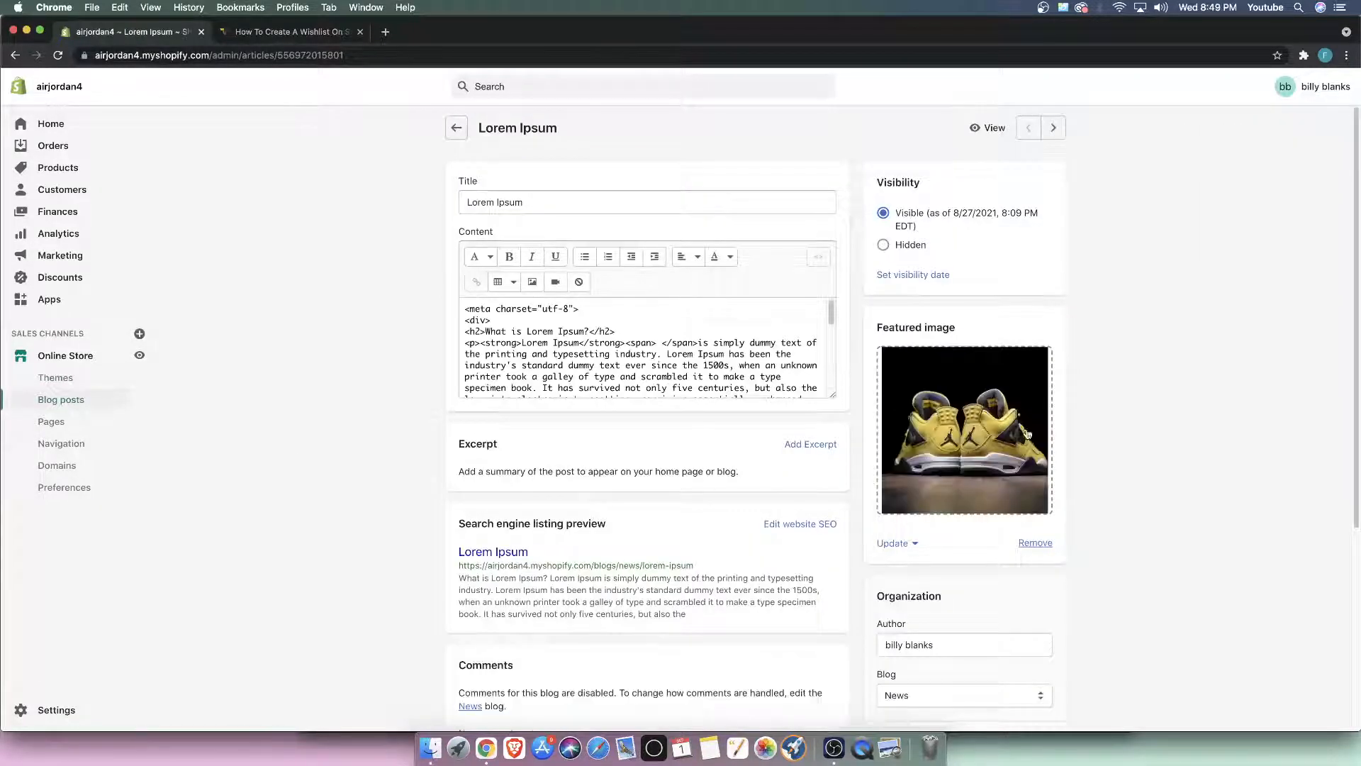
left_click(895, 544)
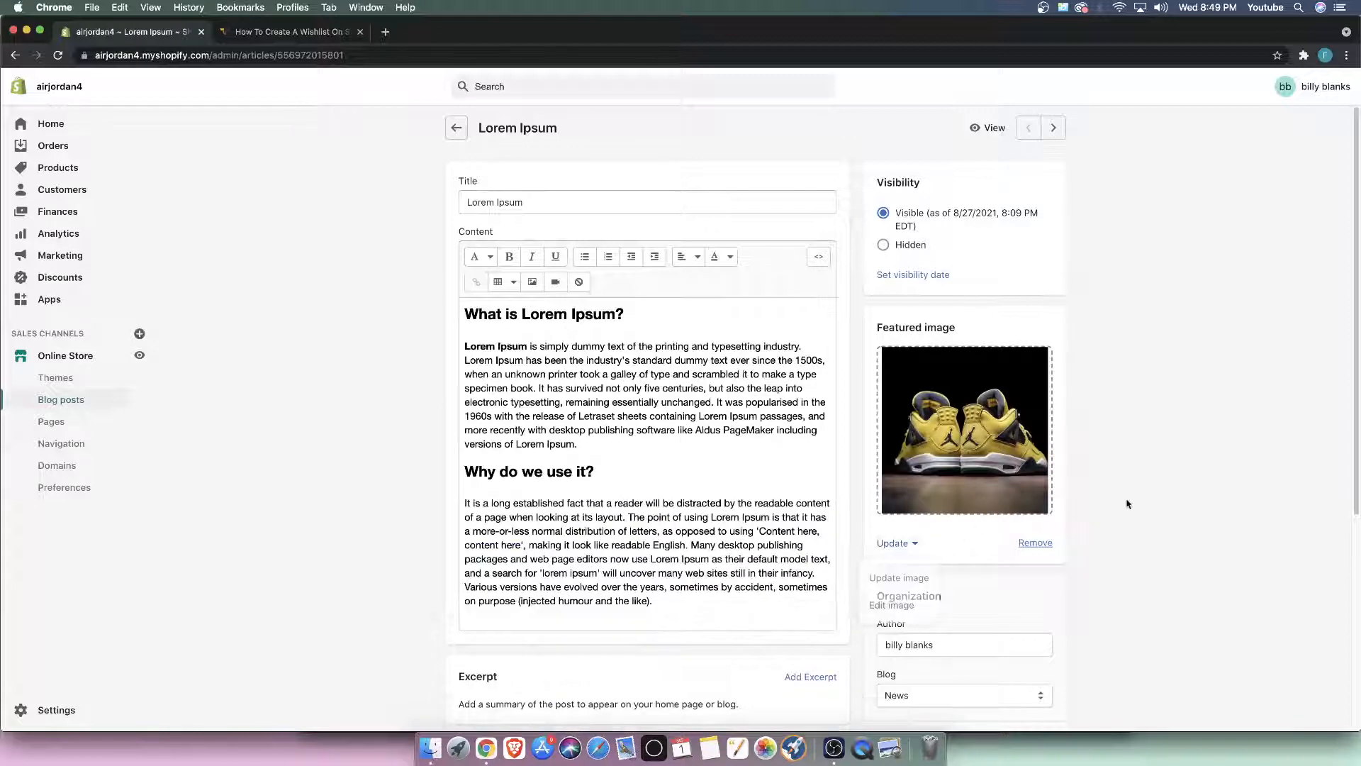
left_click(960, 439)
left_click(862, 316)
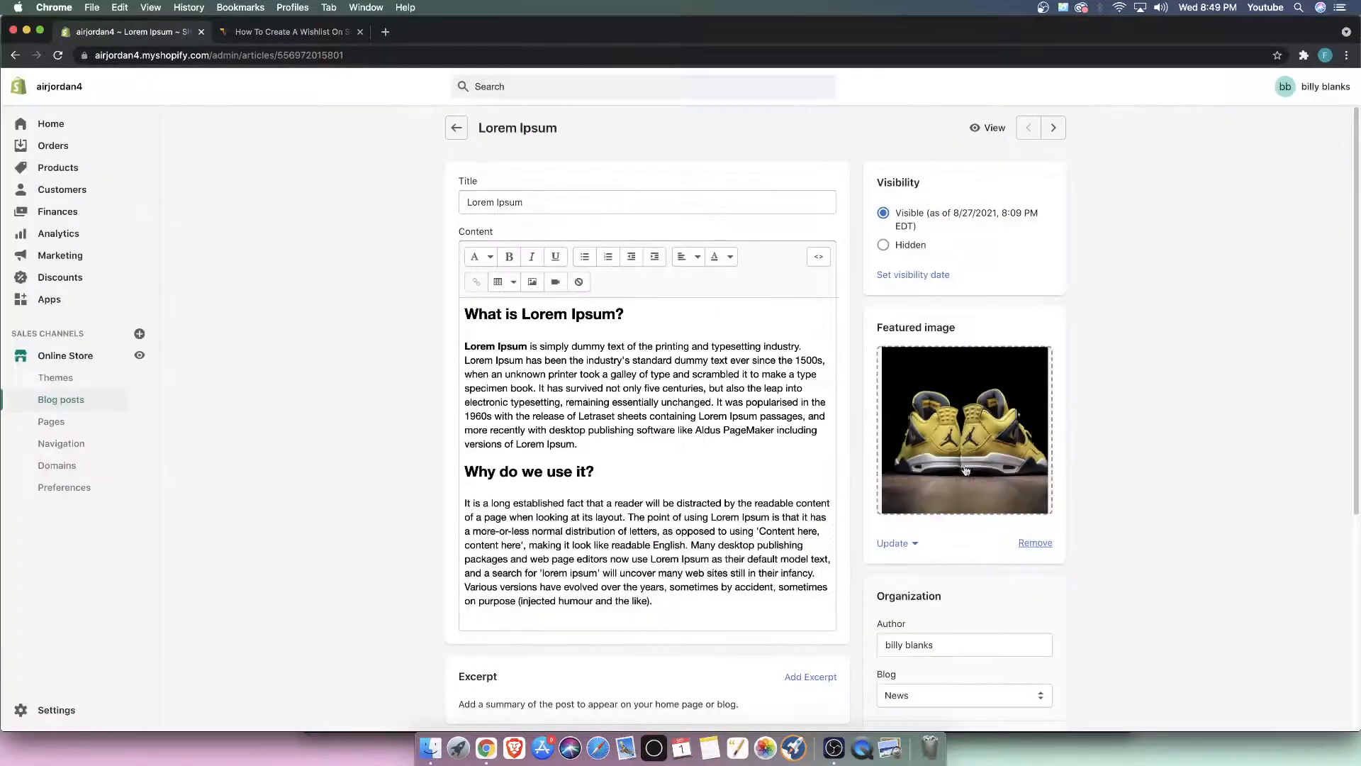
left_click(895, 543)
left_click(902, 601)
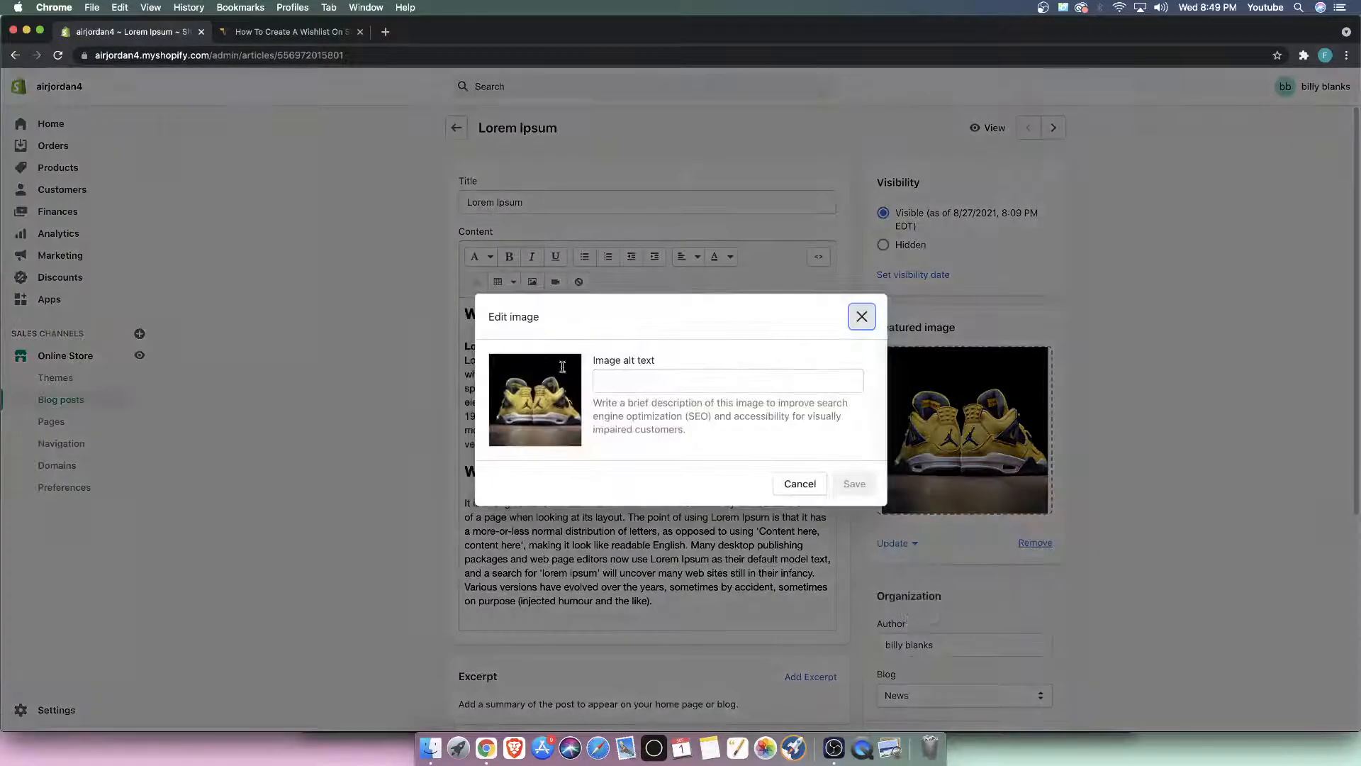
left_click(861, 318)
left_click(970, 436)
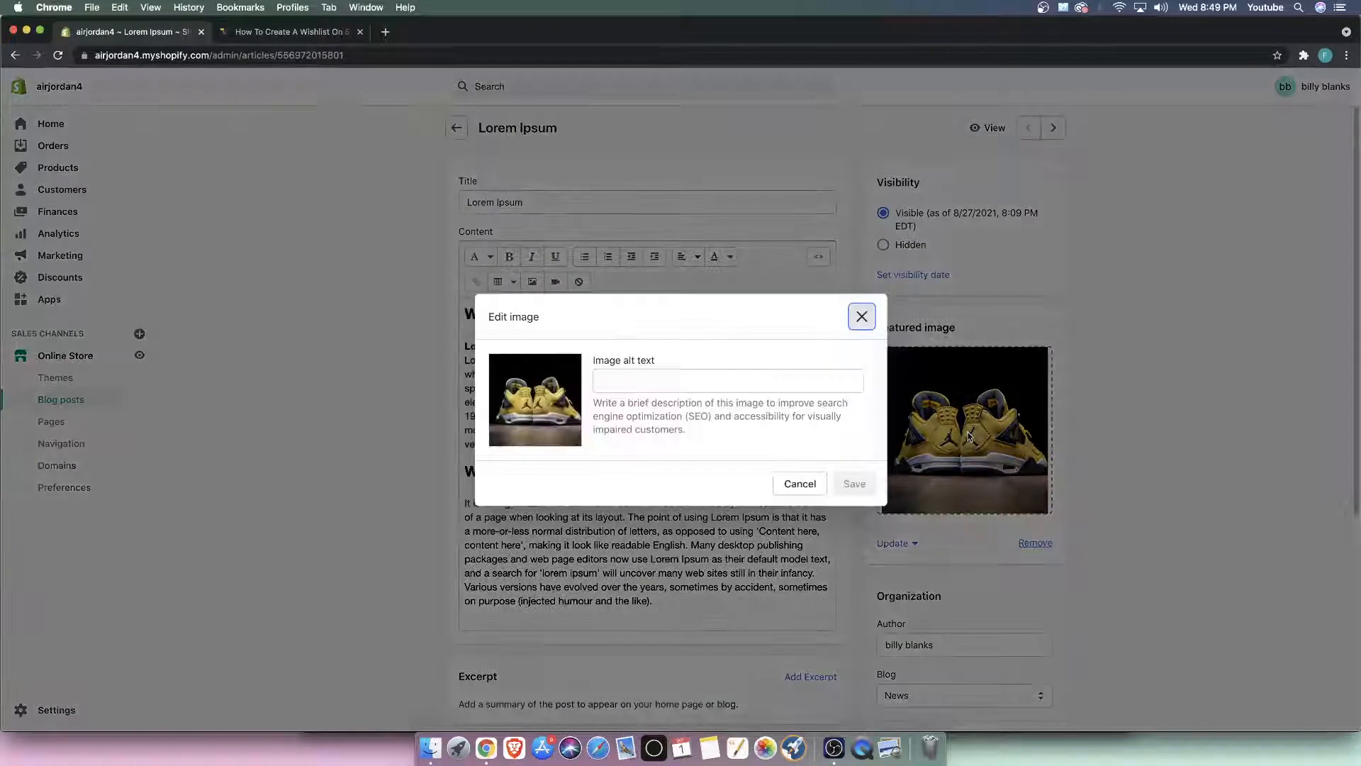
left_click(800, 484)
Remove the featured image from the Lorem Ipsum blog post and save the post.
left_click(1035, 543)
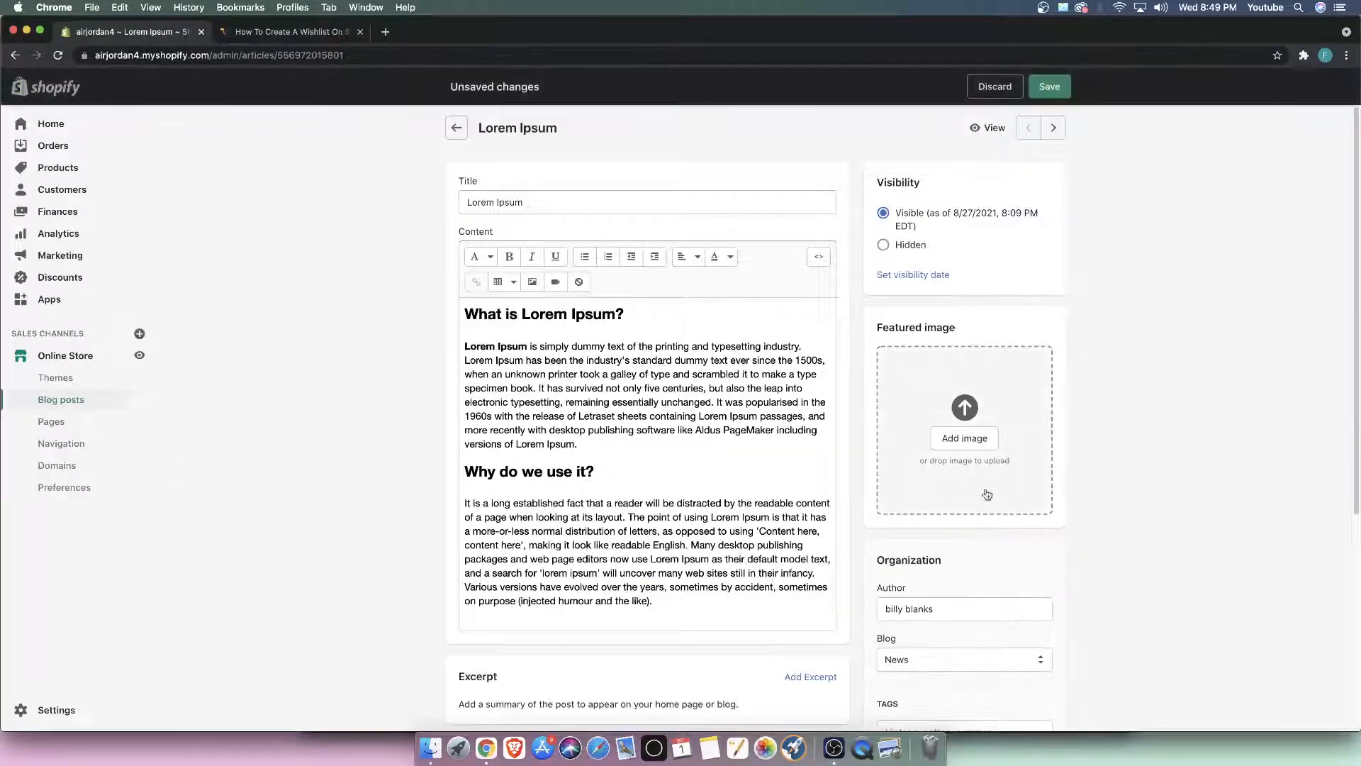
scroll(885, 234, "down", 5)
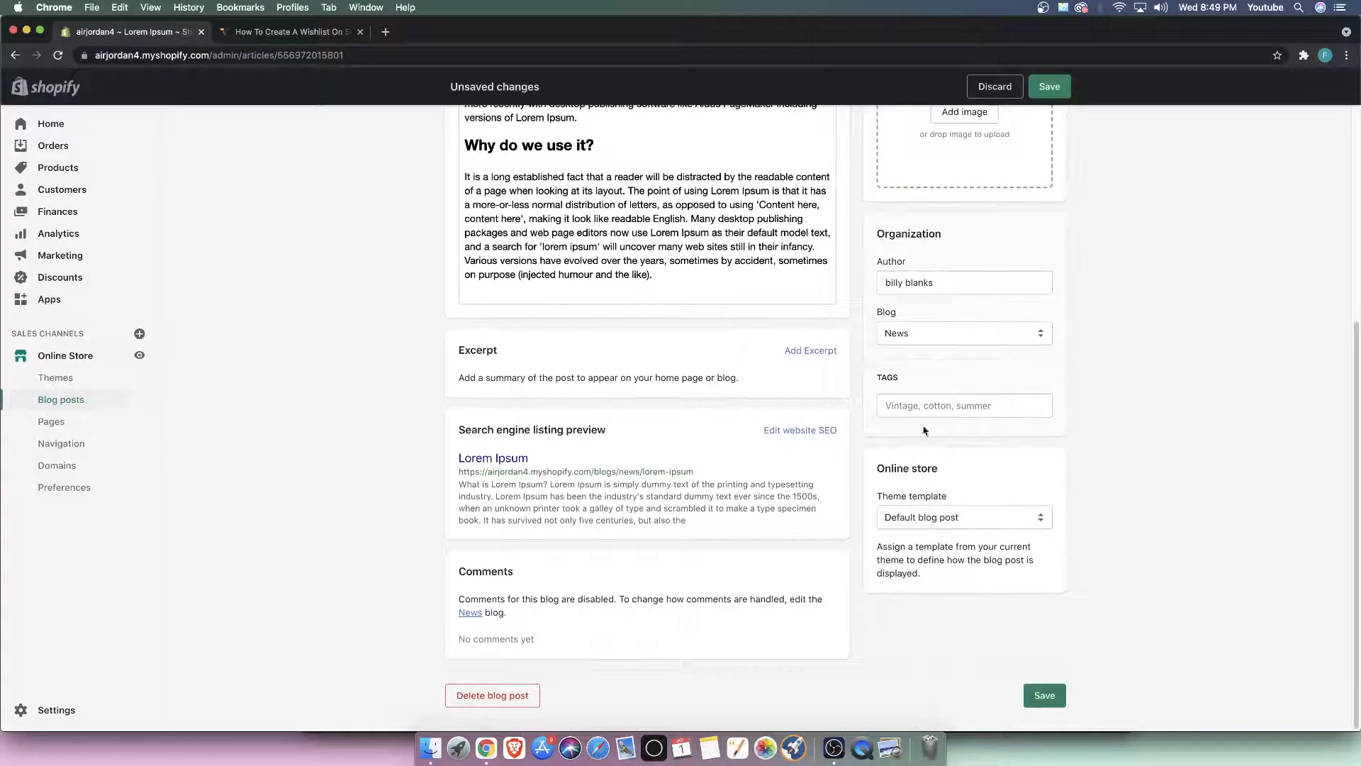
left_click(965, 526)
left_click(1090, 291)
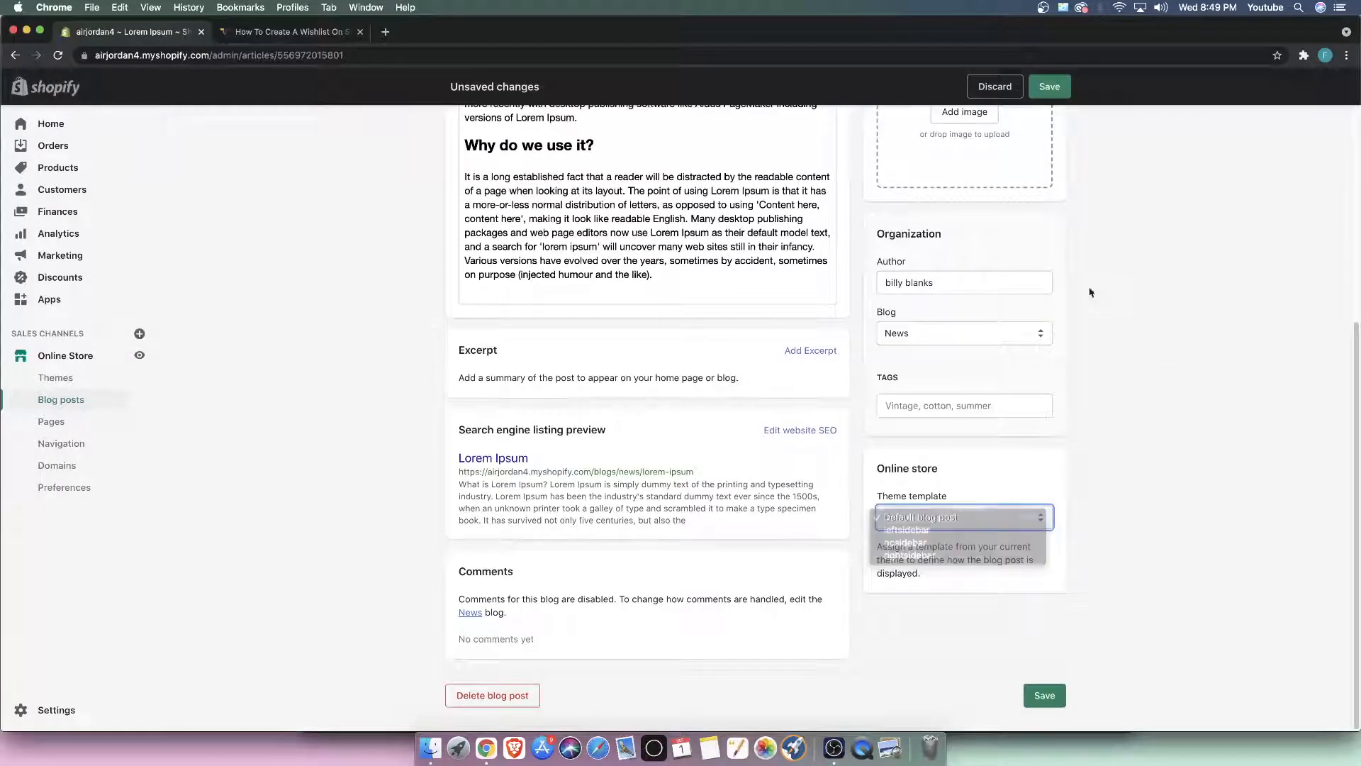
left_click(1050, 87)
scroll(695, 328, "up", 5)
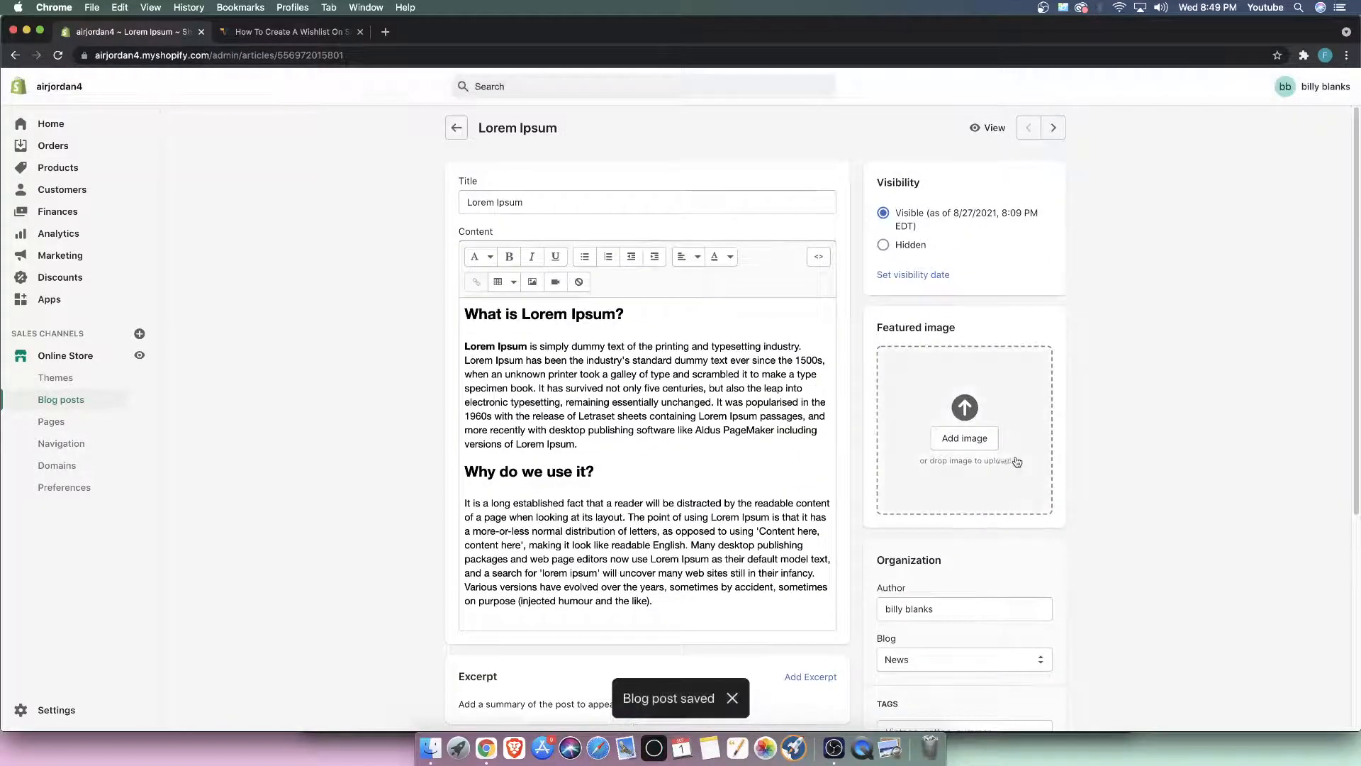
left_click(1014, 420)
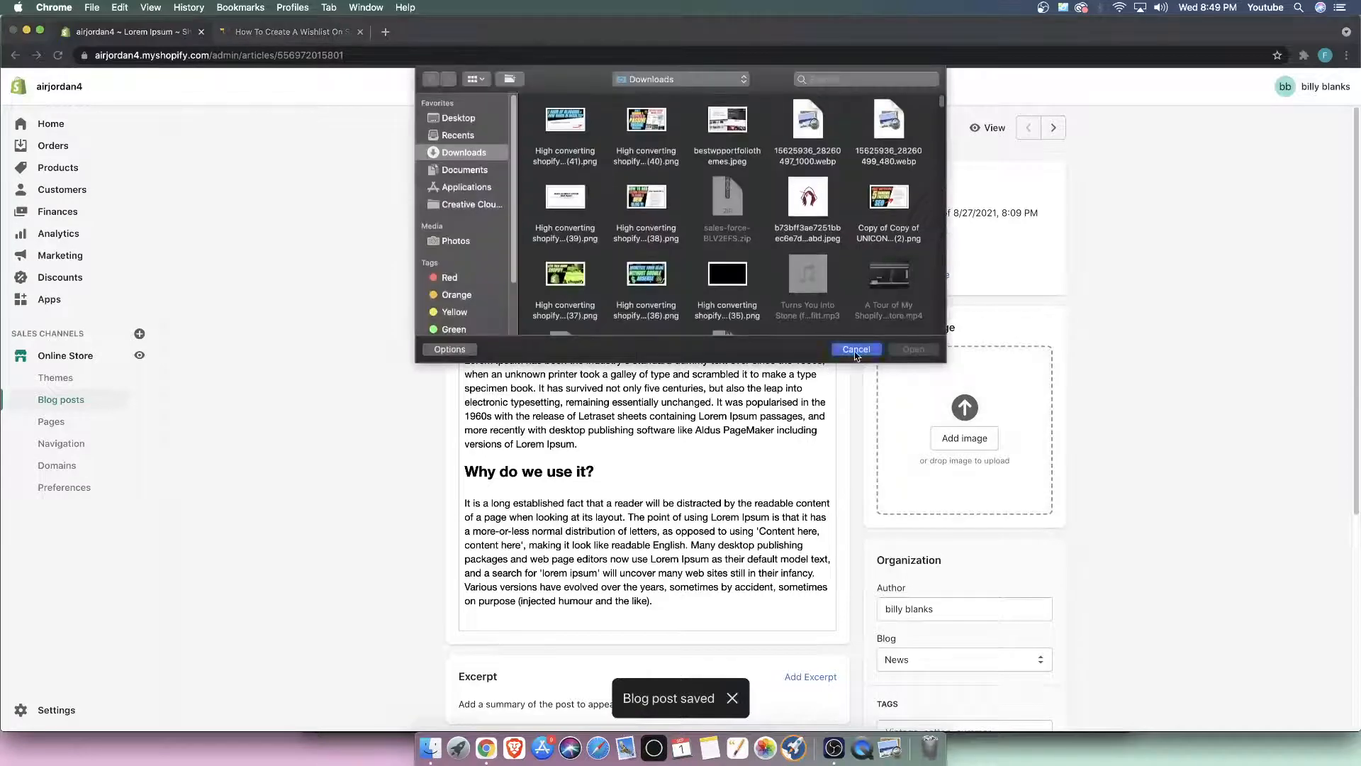
left_click(855, 349)
left_click(989, 442)
left_click(853, 351)
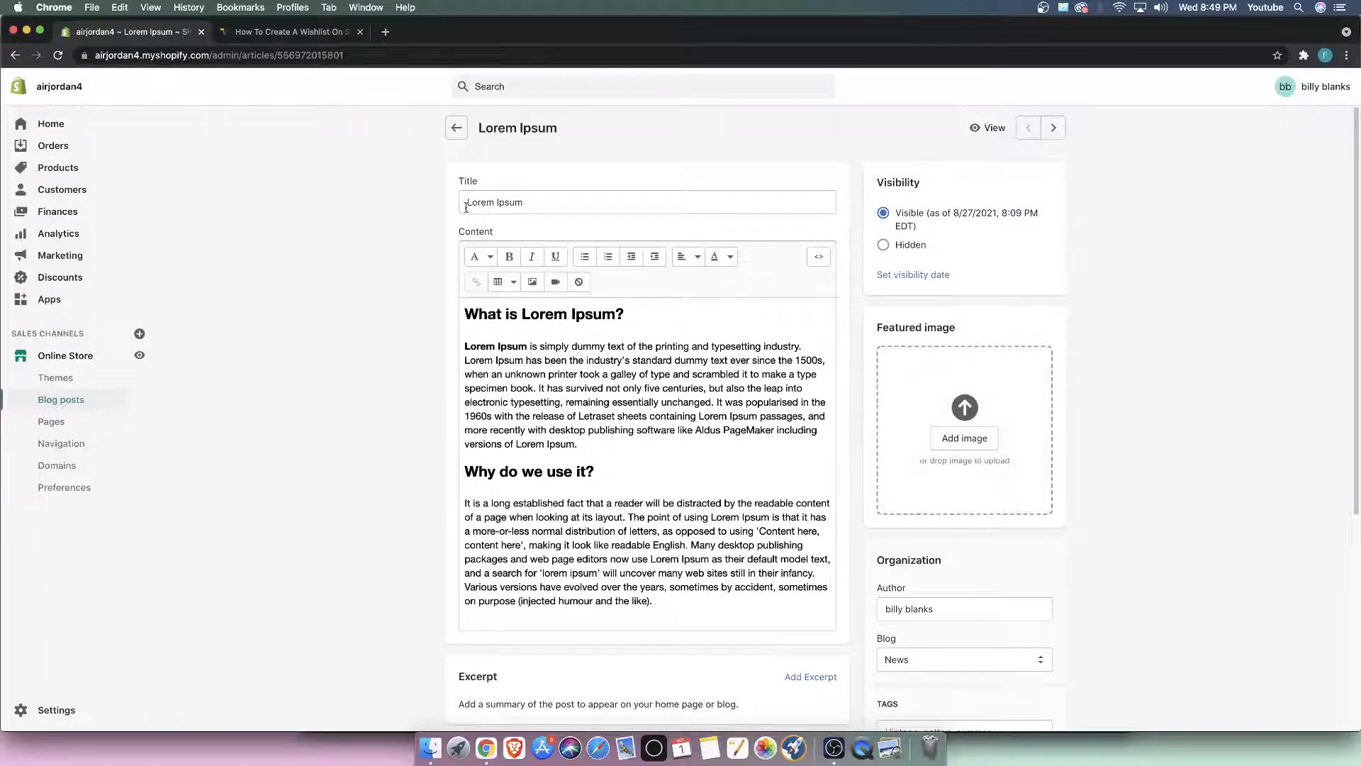
Delete the open Lorem Ipsum blog post that has no featured image.
scroll(489, 638, "down", 5)
left_click(489, 695)
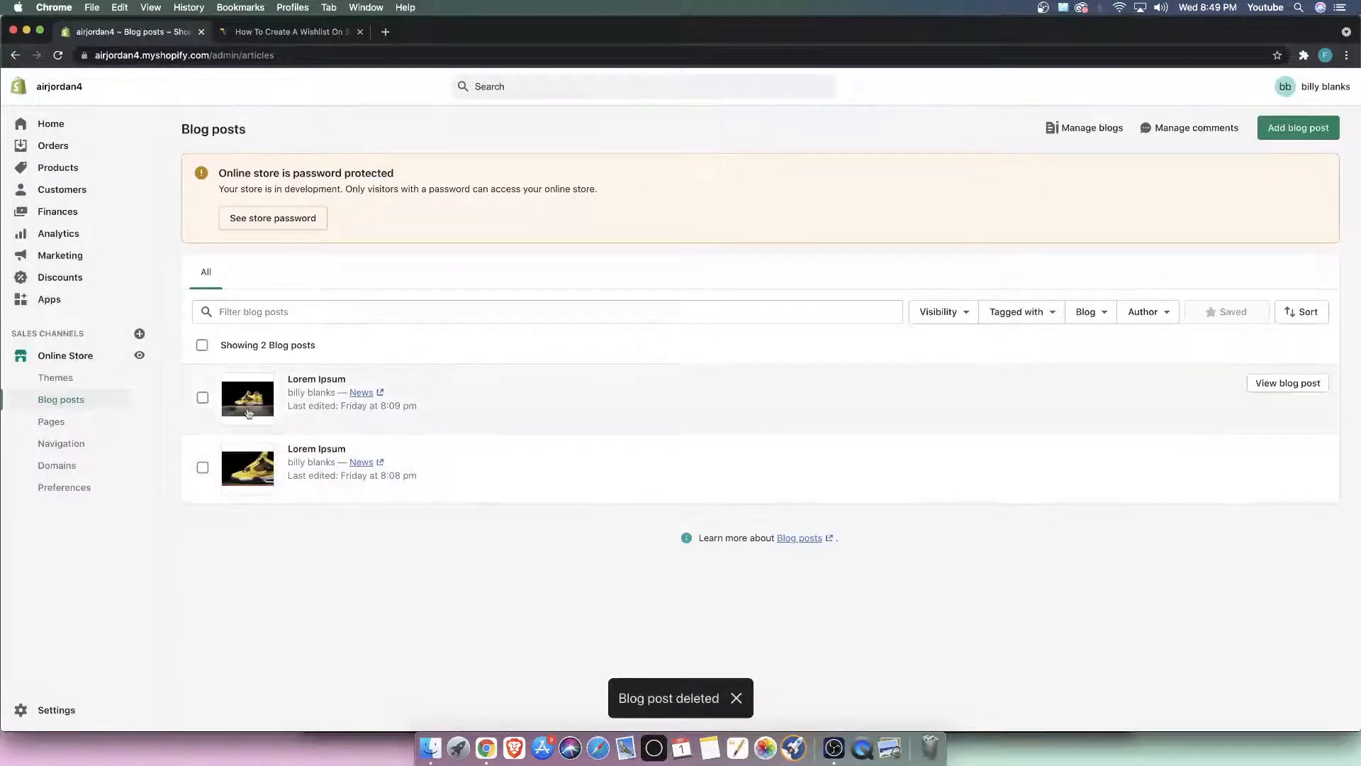
Preview the online store and open the second Lorem Ipsum article from the home page's Read the Blog section.
left_click(139, 356)
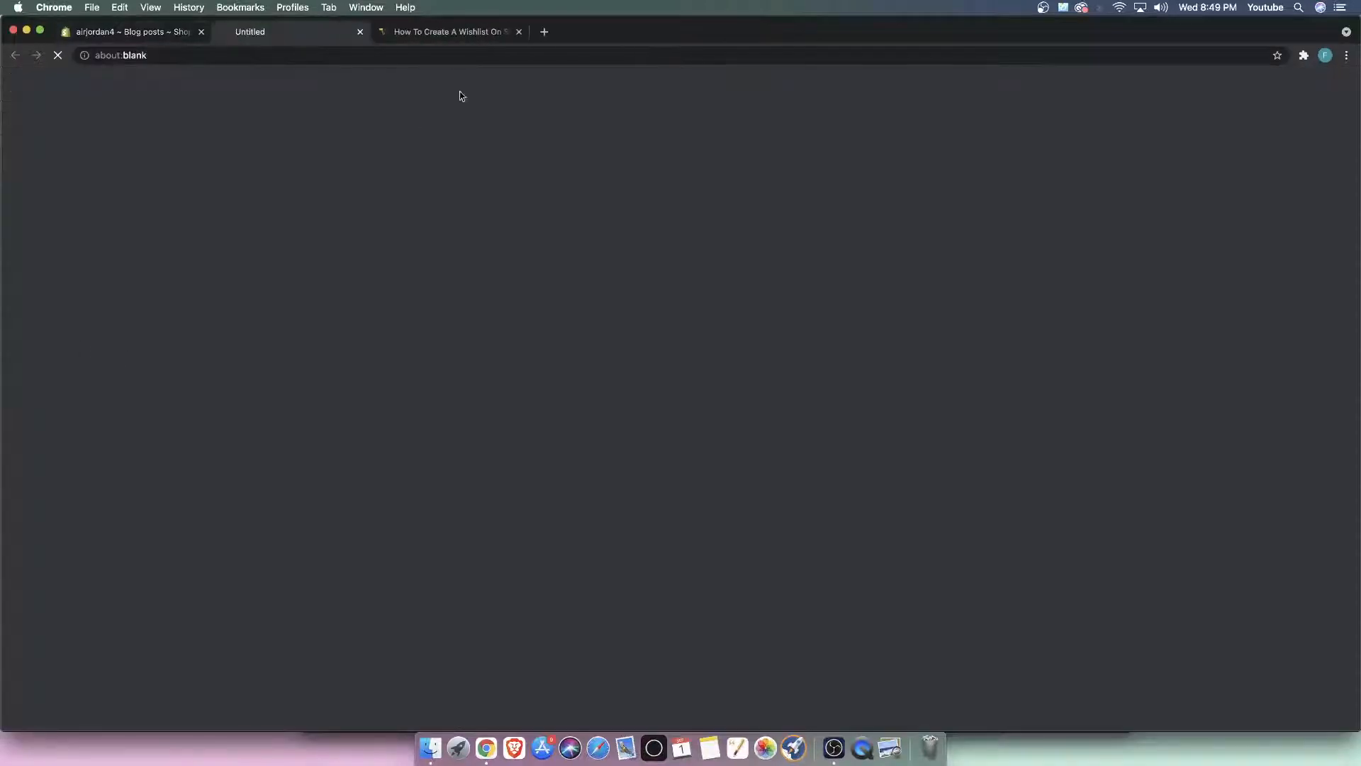
scroll(758, 333, "down", 6)
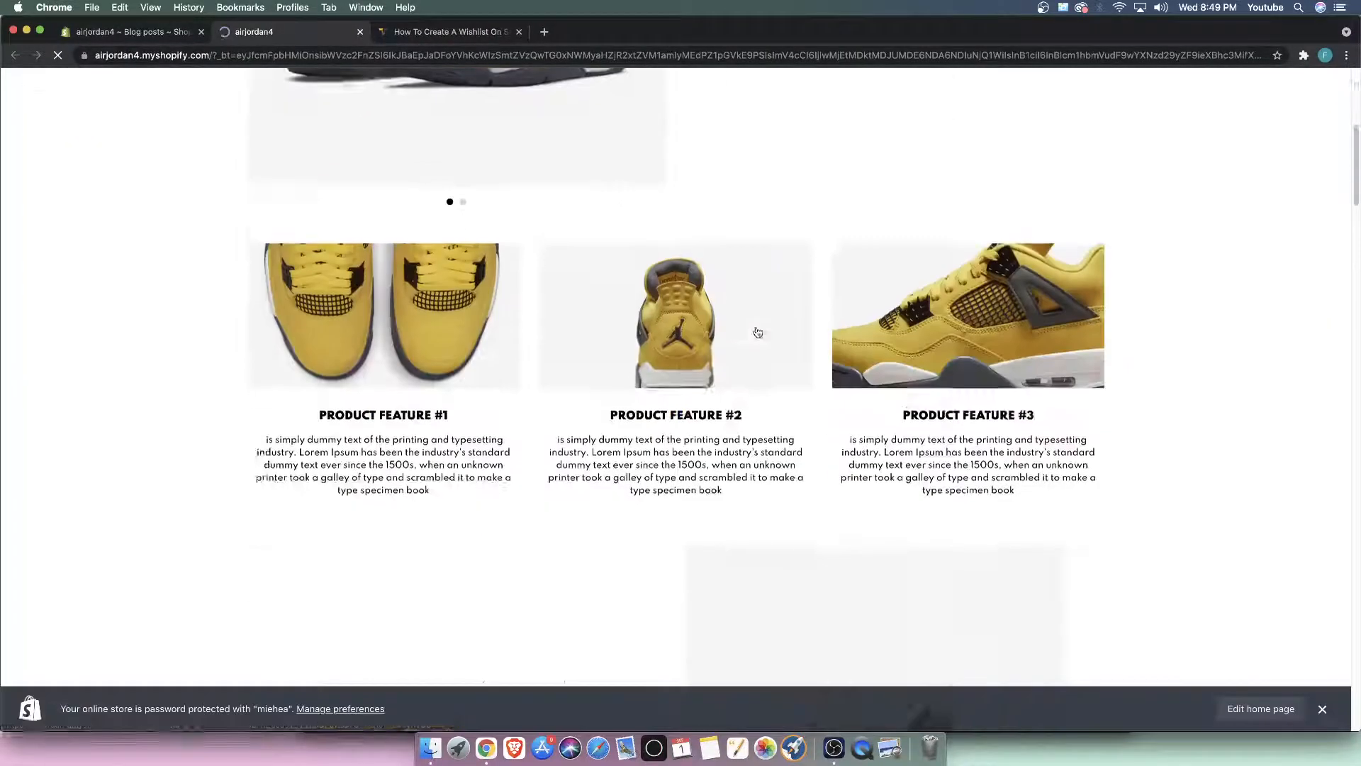
scroll(757, 332, "down", 15)
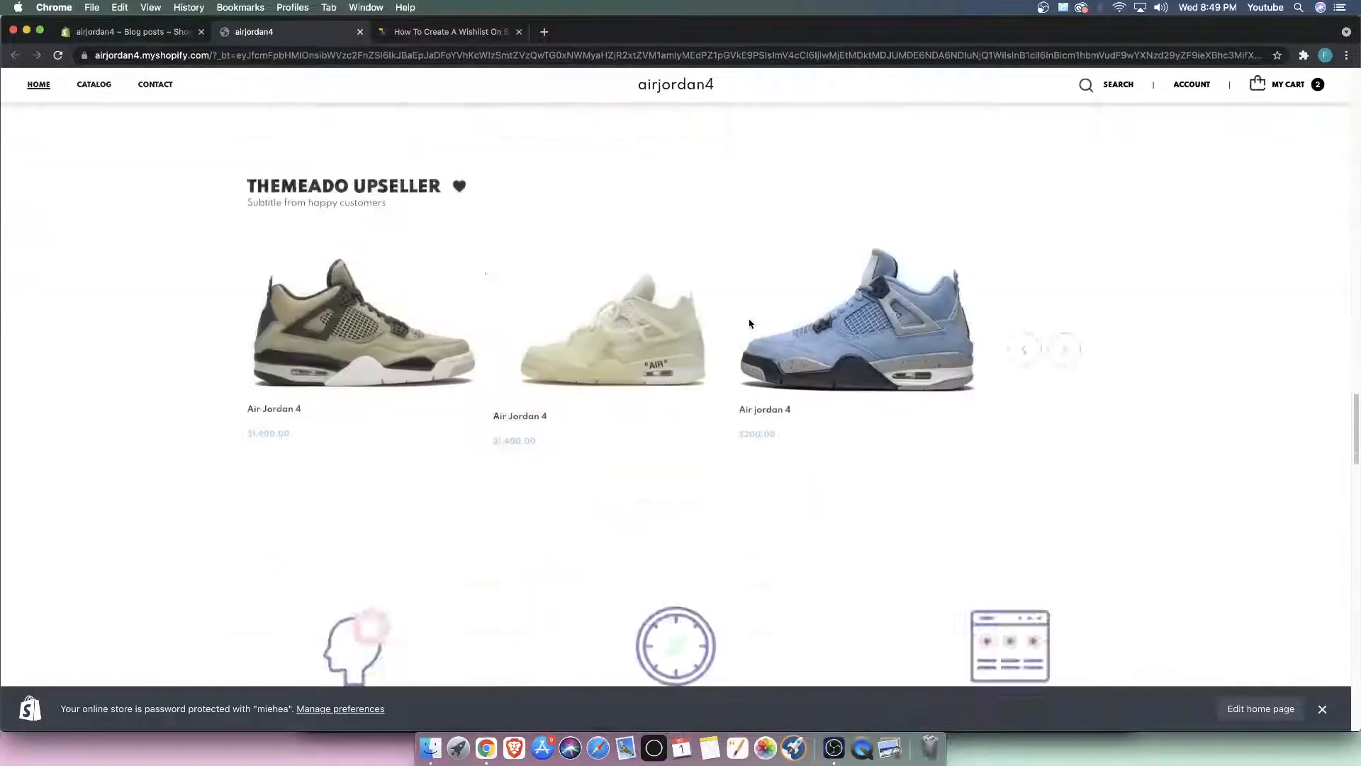
scroll(749, 323, "down", 15)
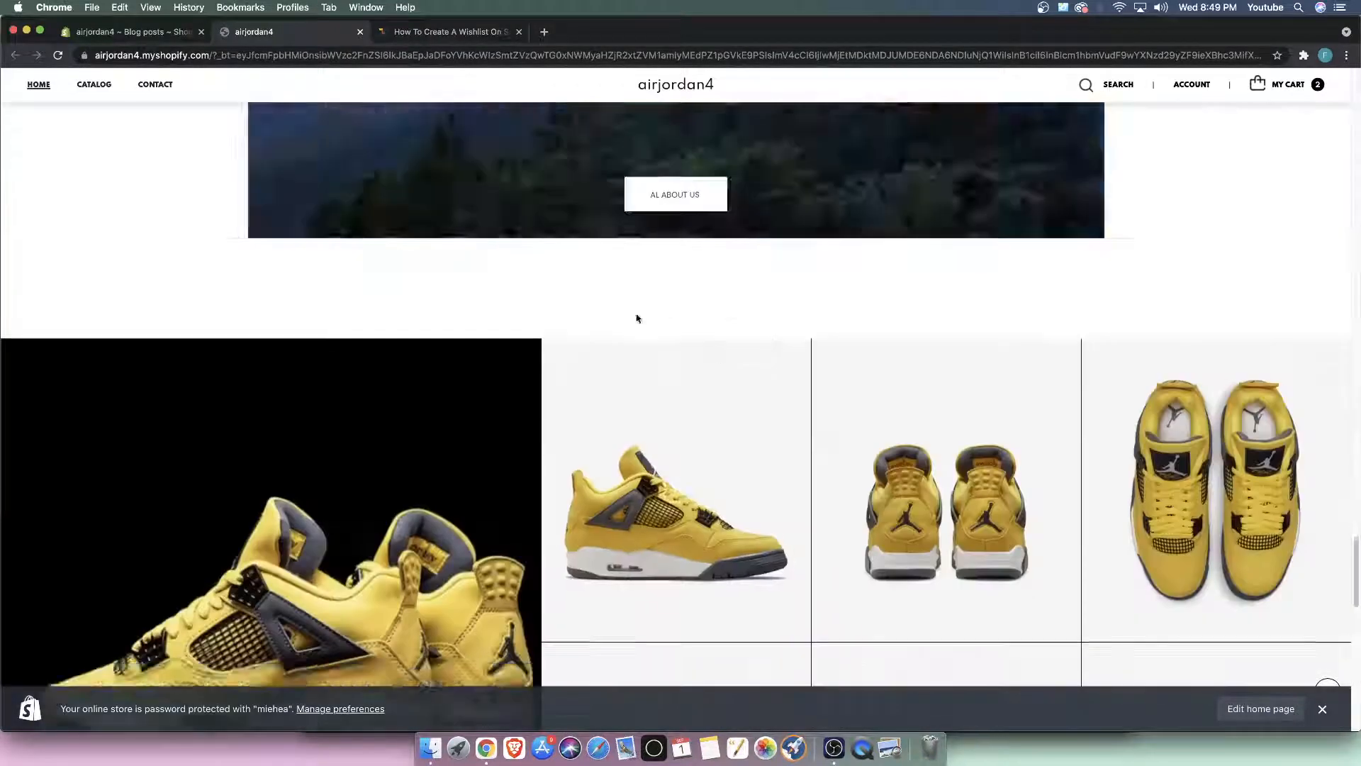
scroll(635, 318, "down", 15)
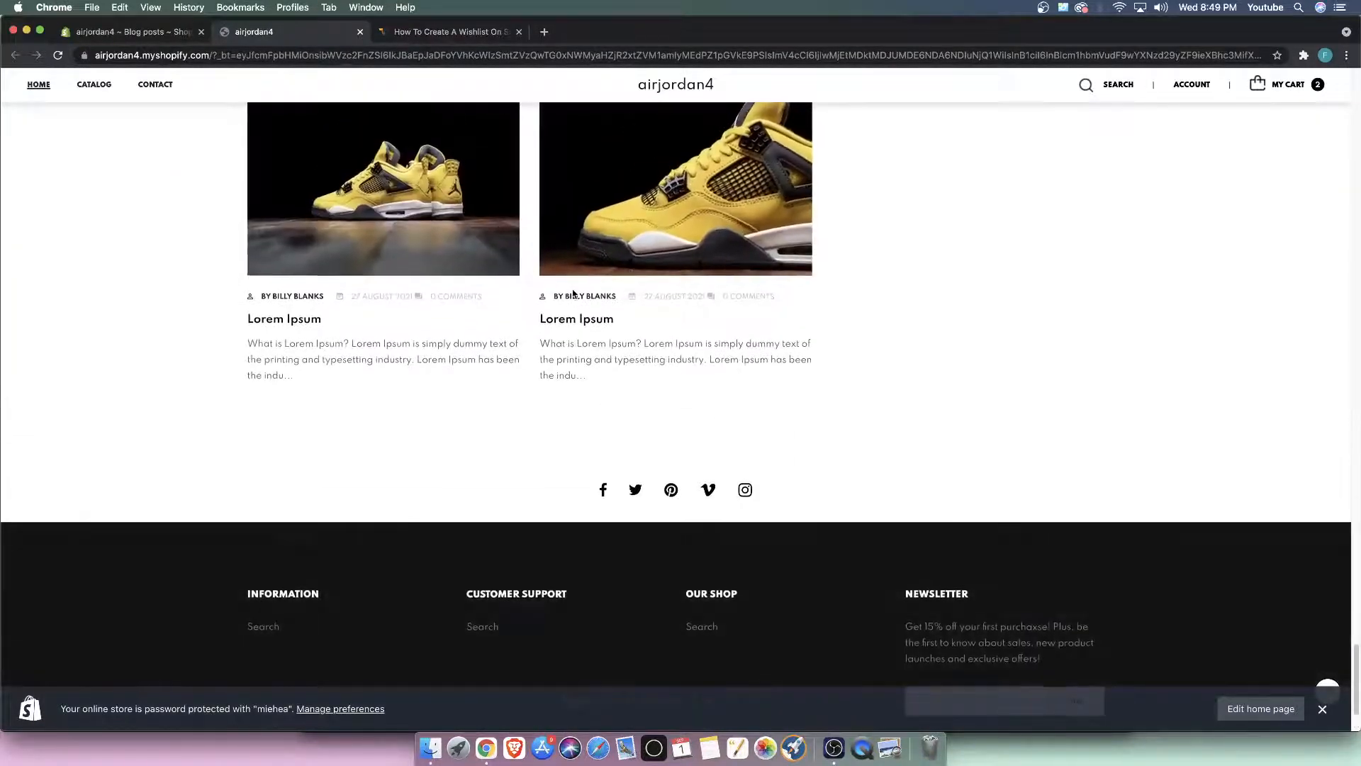
scroll(574, 293, "up", 2)
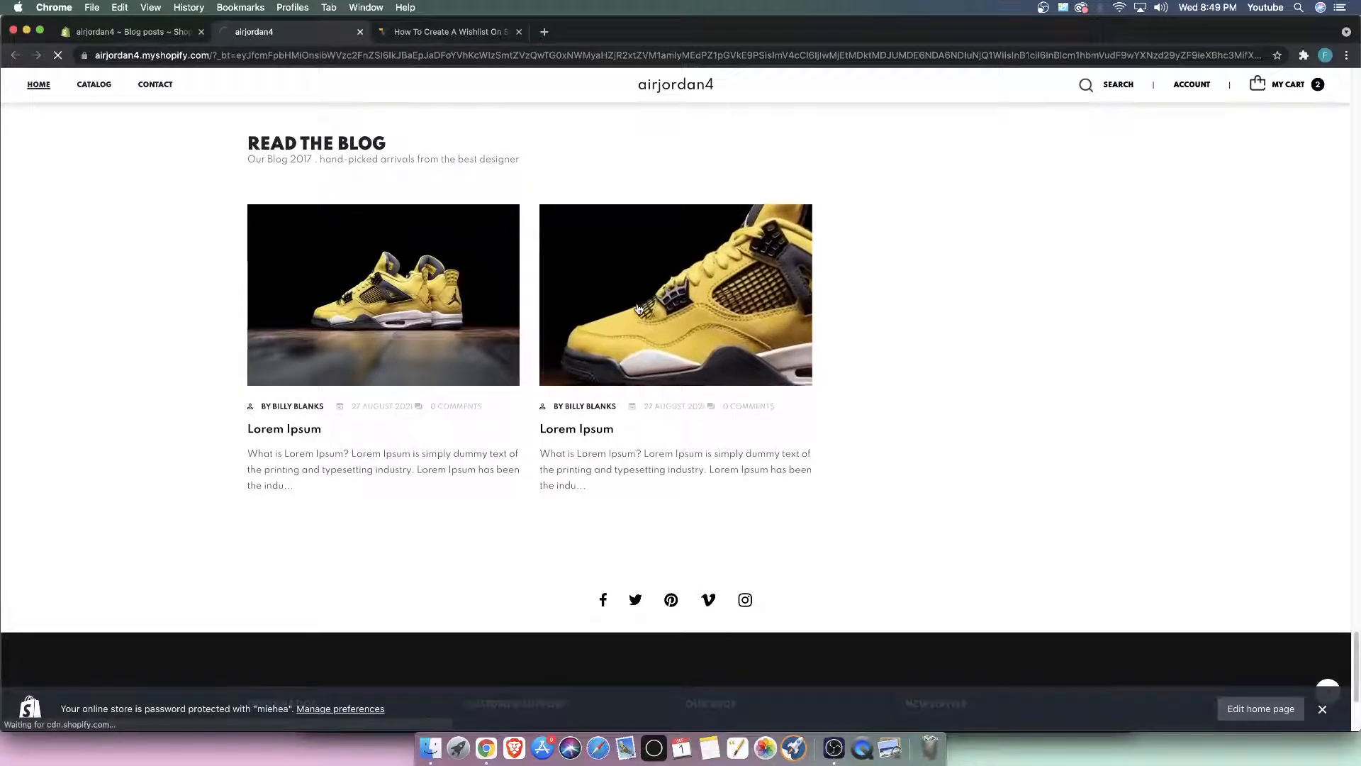
left_click(638, 309)
Save the article's large yellow Air Jordan image to the computer.
scroll(677, 401, "down", 4)
right_click(686, 393)
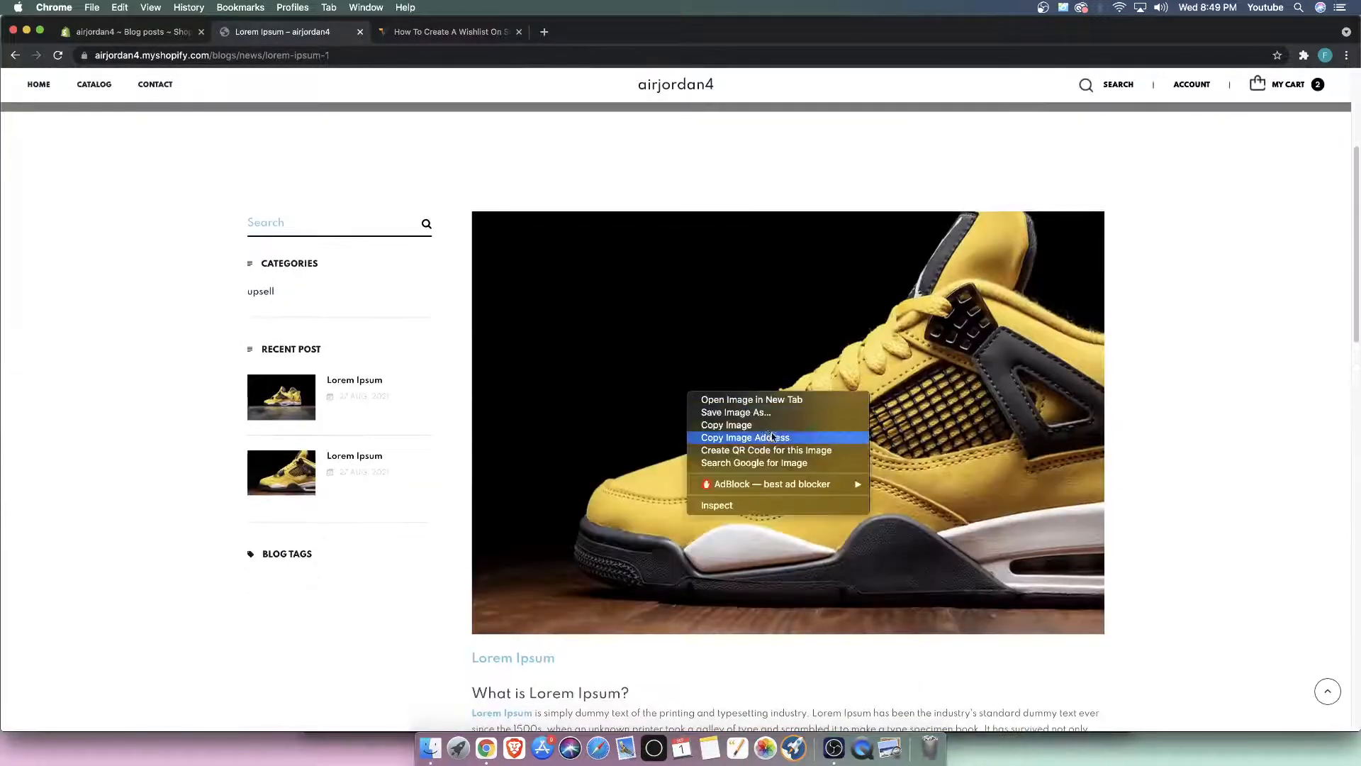
left_click(773, 413)
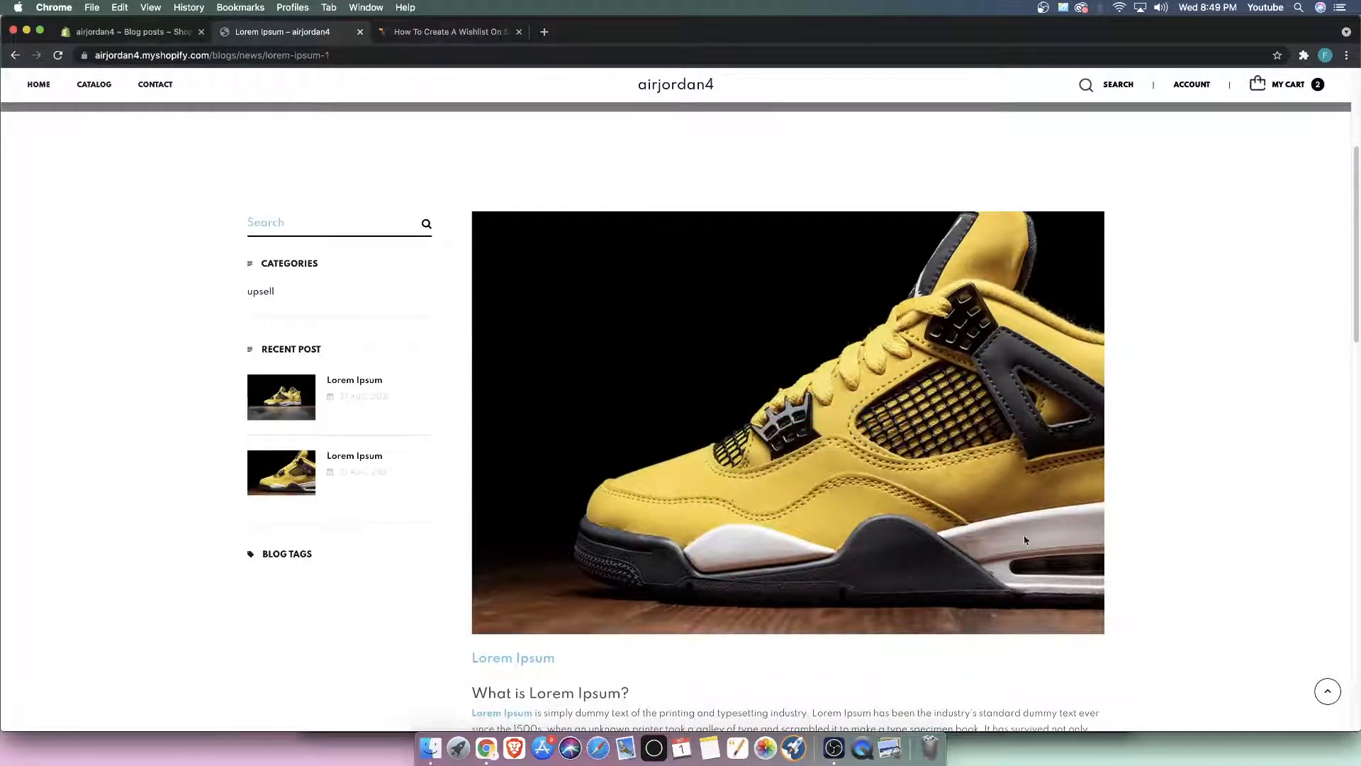
left_click(909, 353)
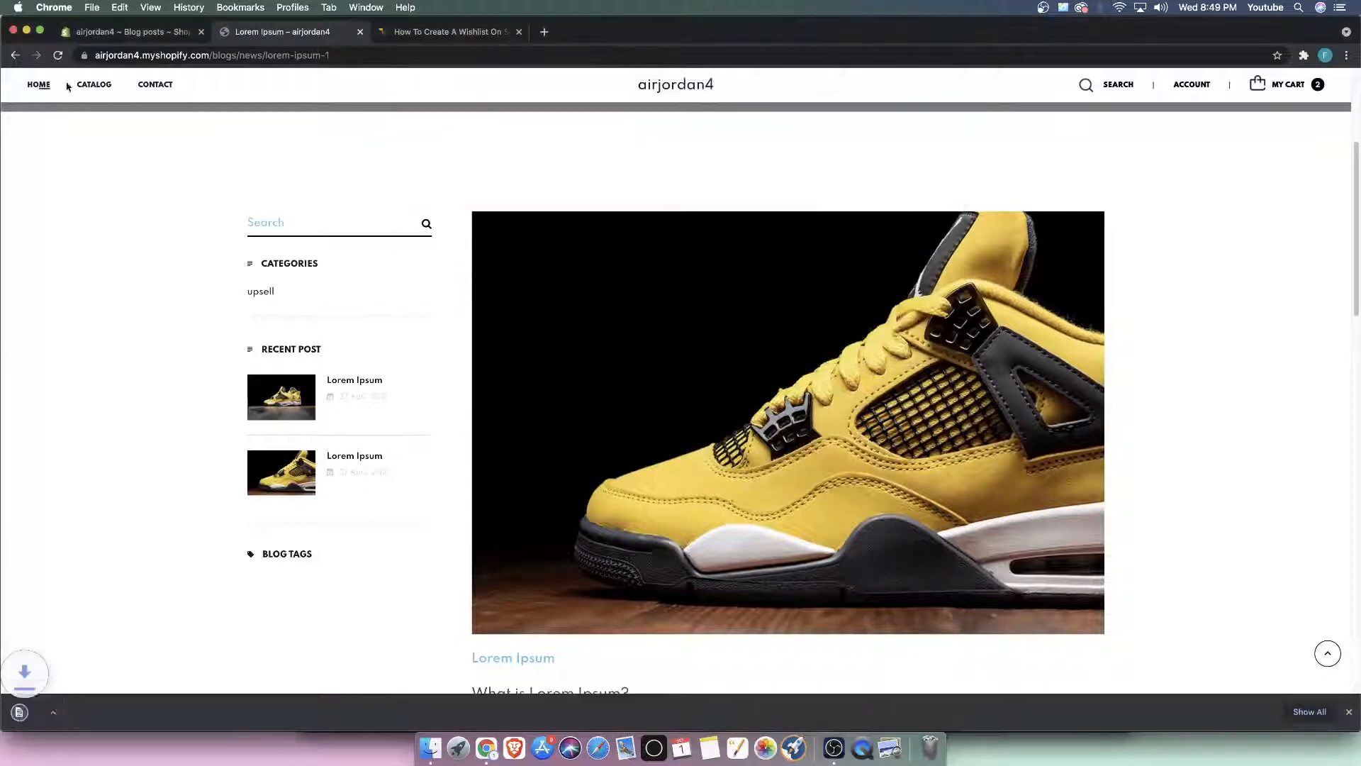
Start a new blog post in the Shopify admin and add the downloaded air-jordan-4 JPEG as its featured image.
left_click(91, 33)
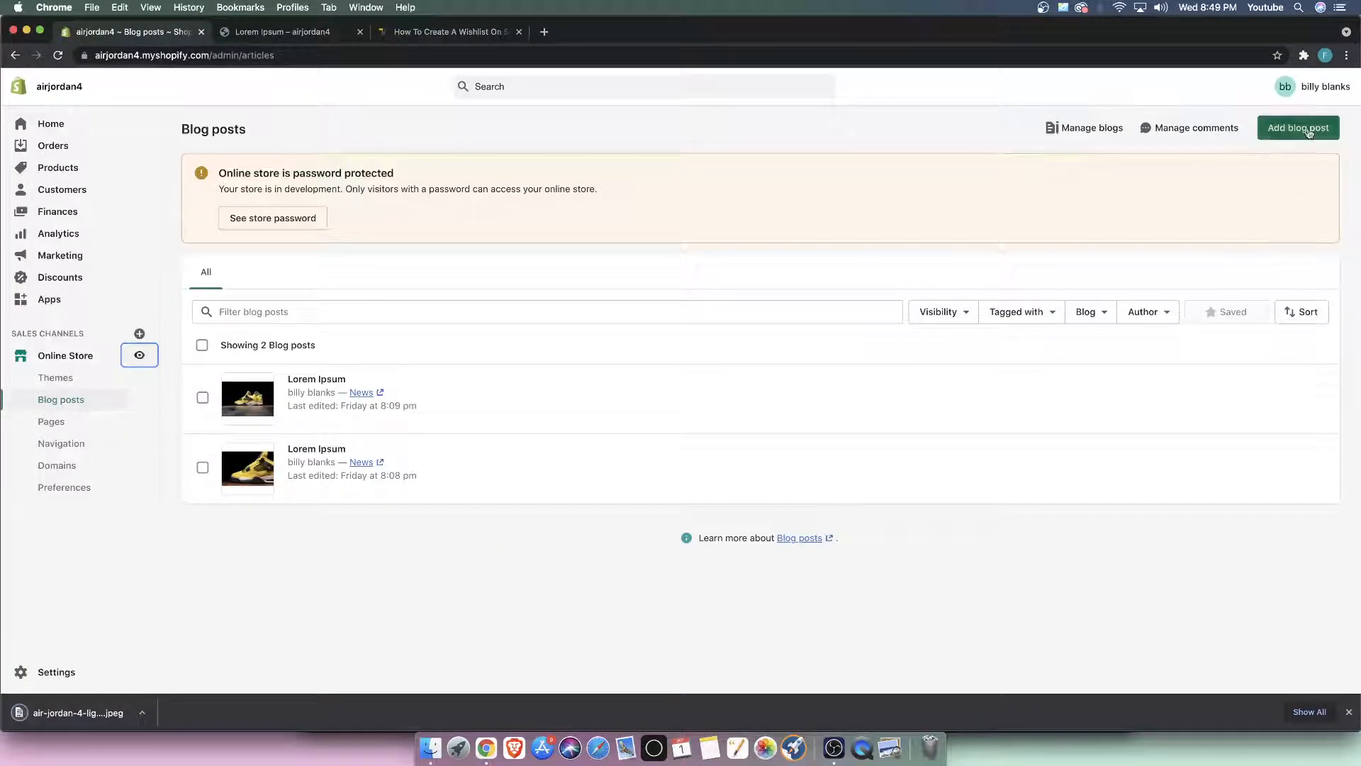
left_click(1308, 129)
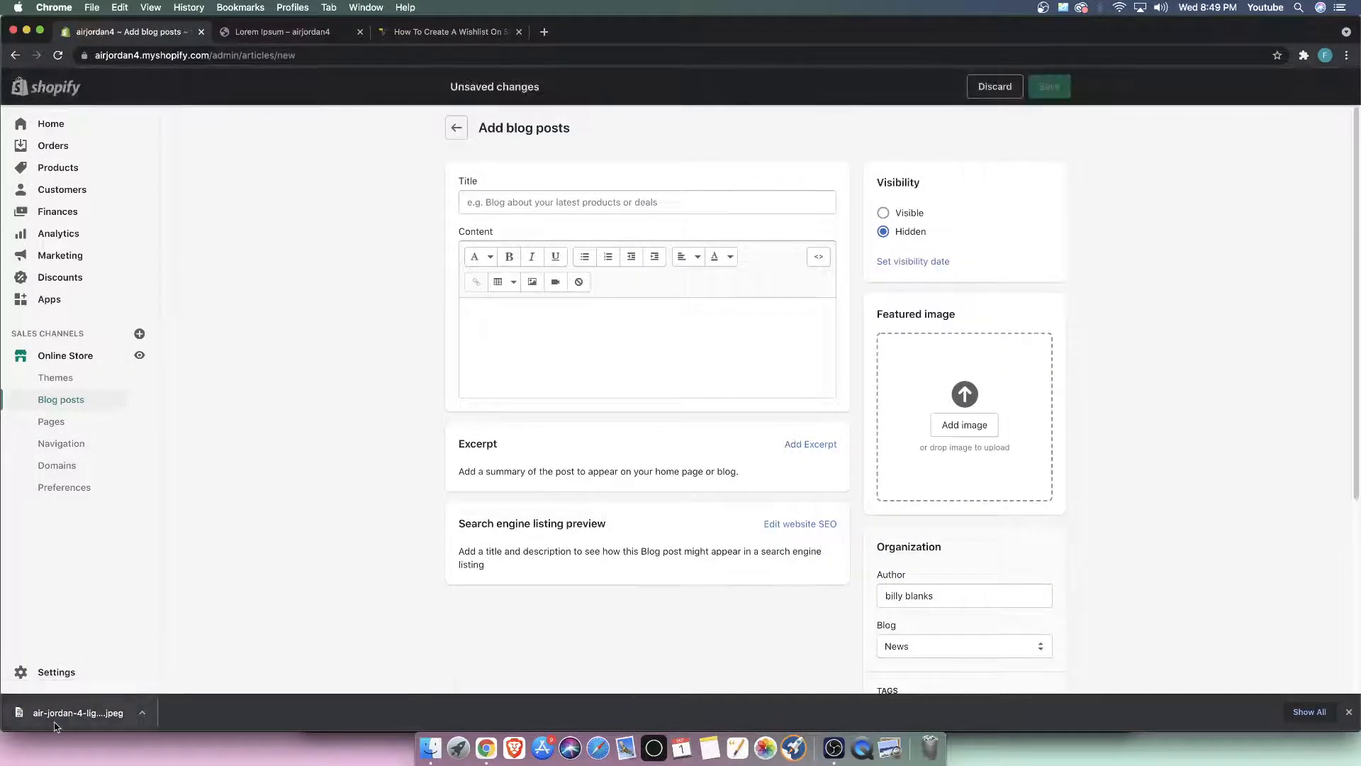
left_click_drag(56, 726, 992, 408)
Title the new blog post "wwef", staying on the page with the unsaved changes.
left_click(570, 210)
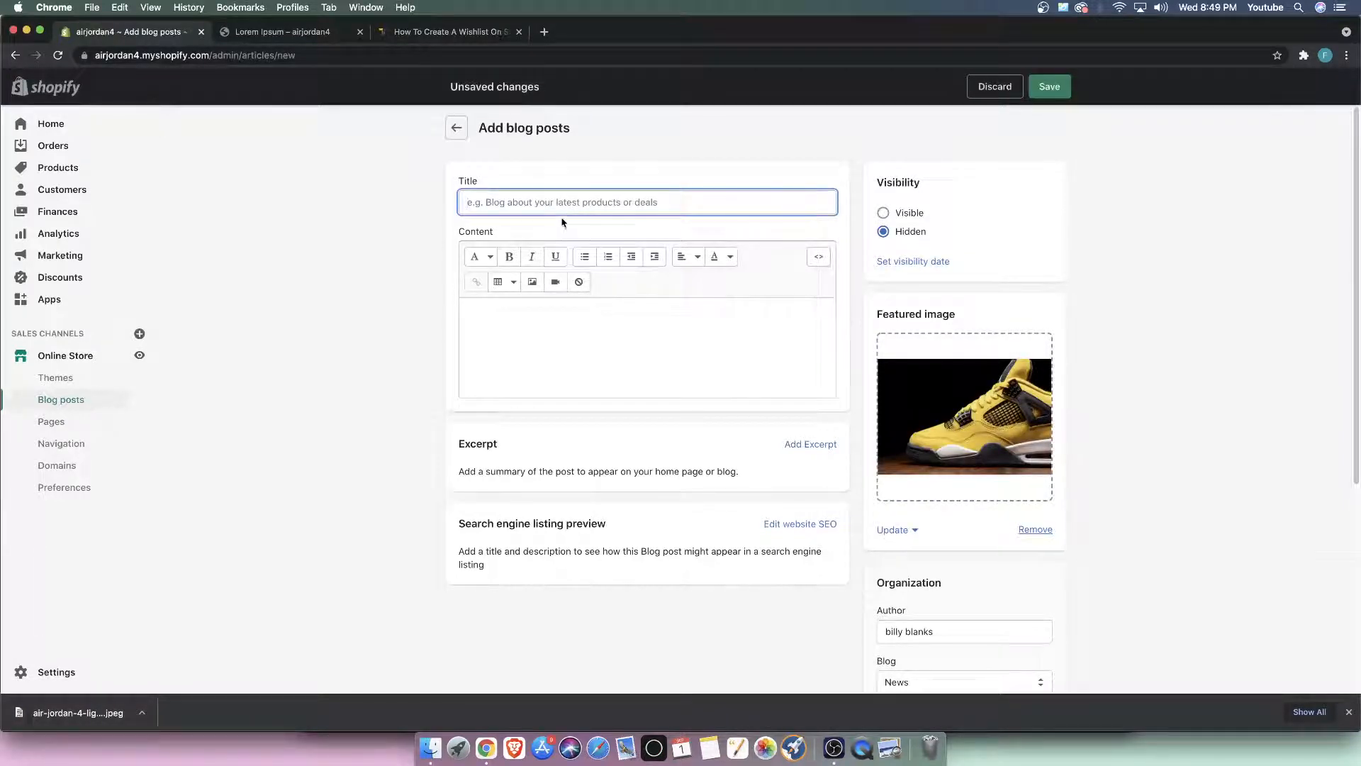
left_click(1044, 91)
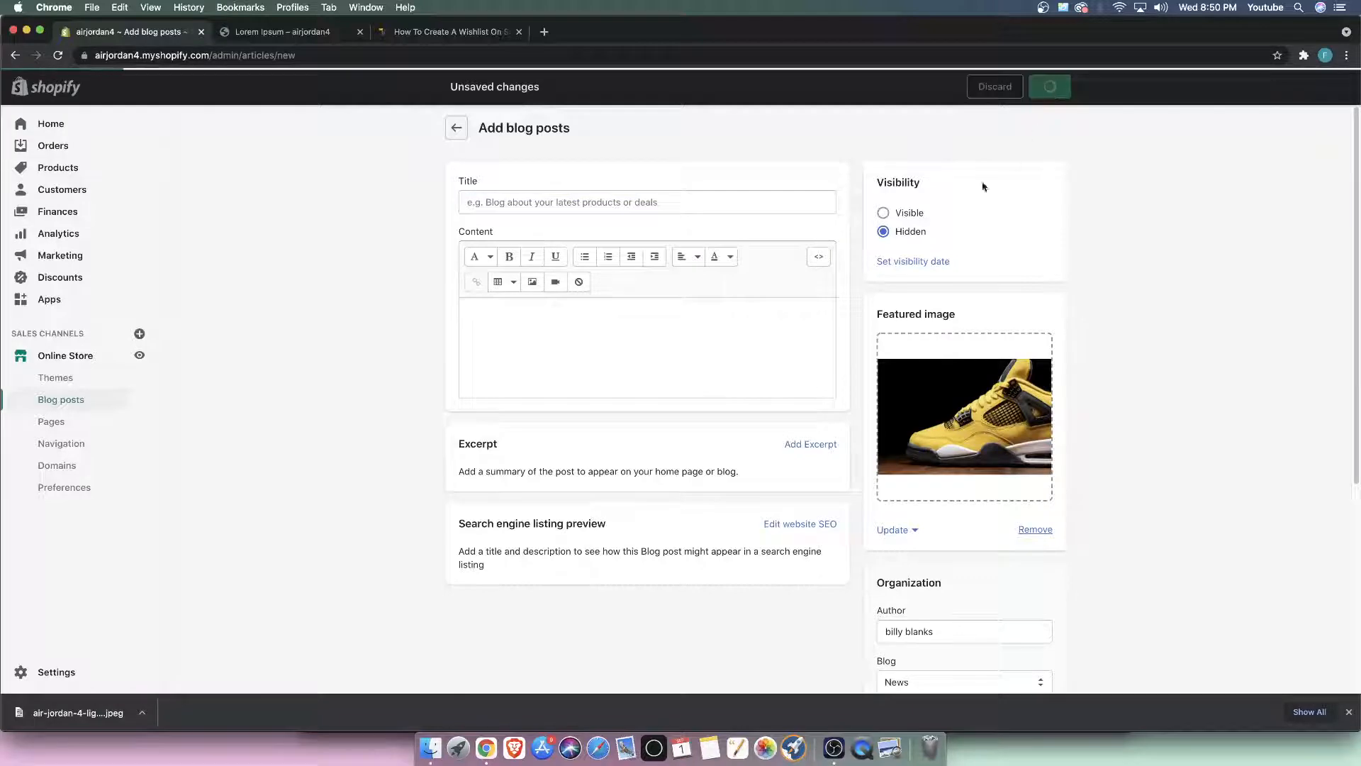
left_click(456, 127)
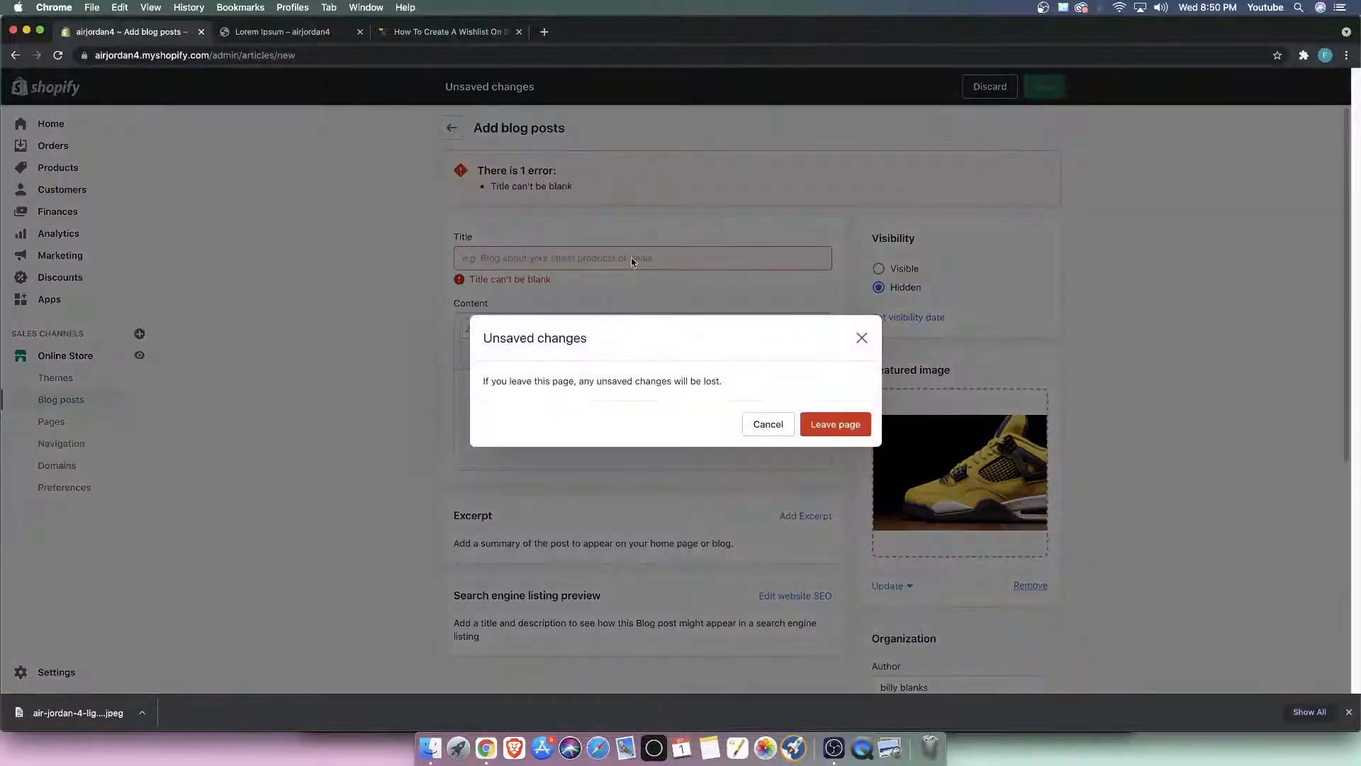
left_click(764, 425)
type("wwef")
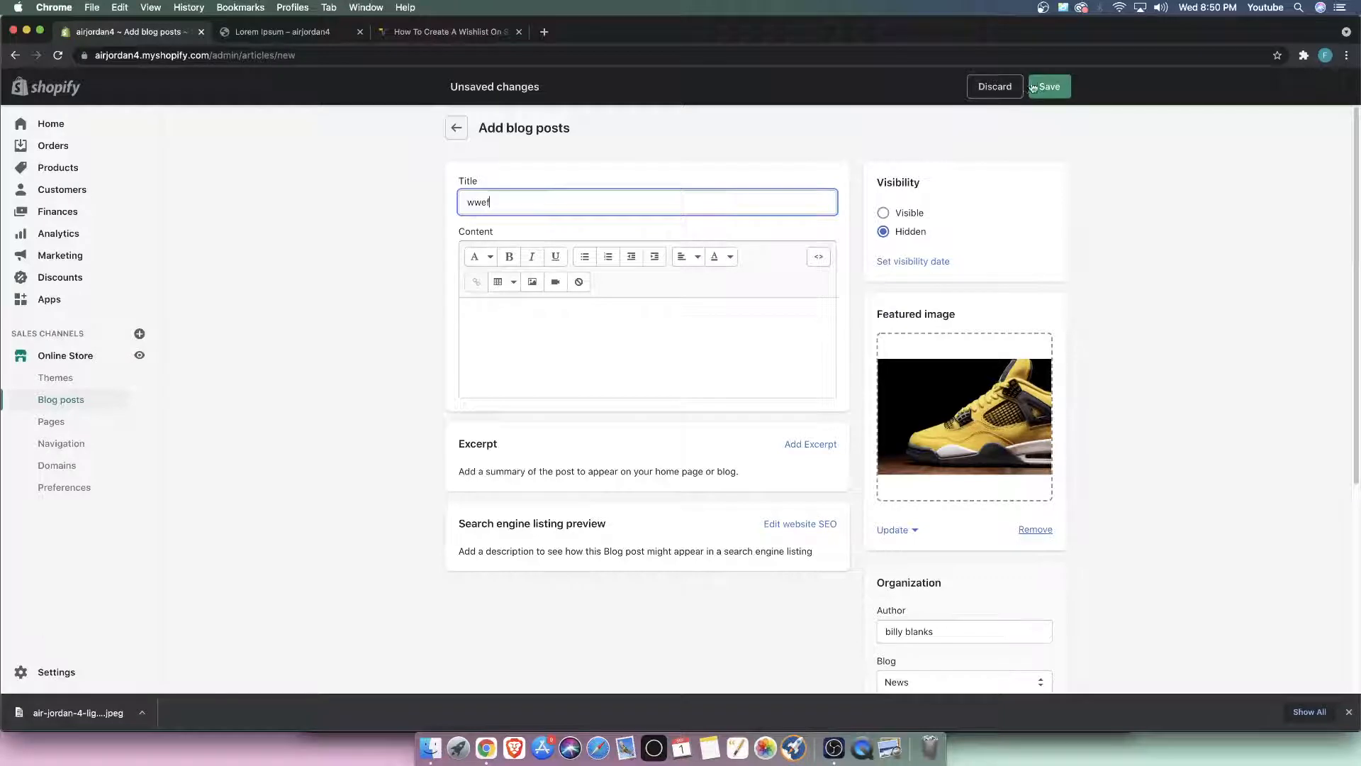
Save the new blog post, then open the oldest existing Lorem Ipsum post and copy its title.
left_click(1039, 87)
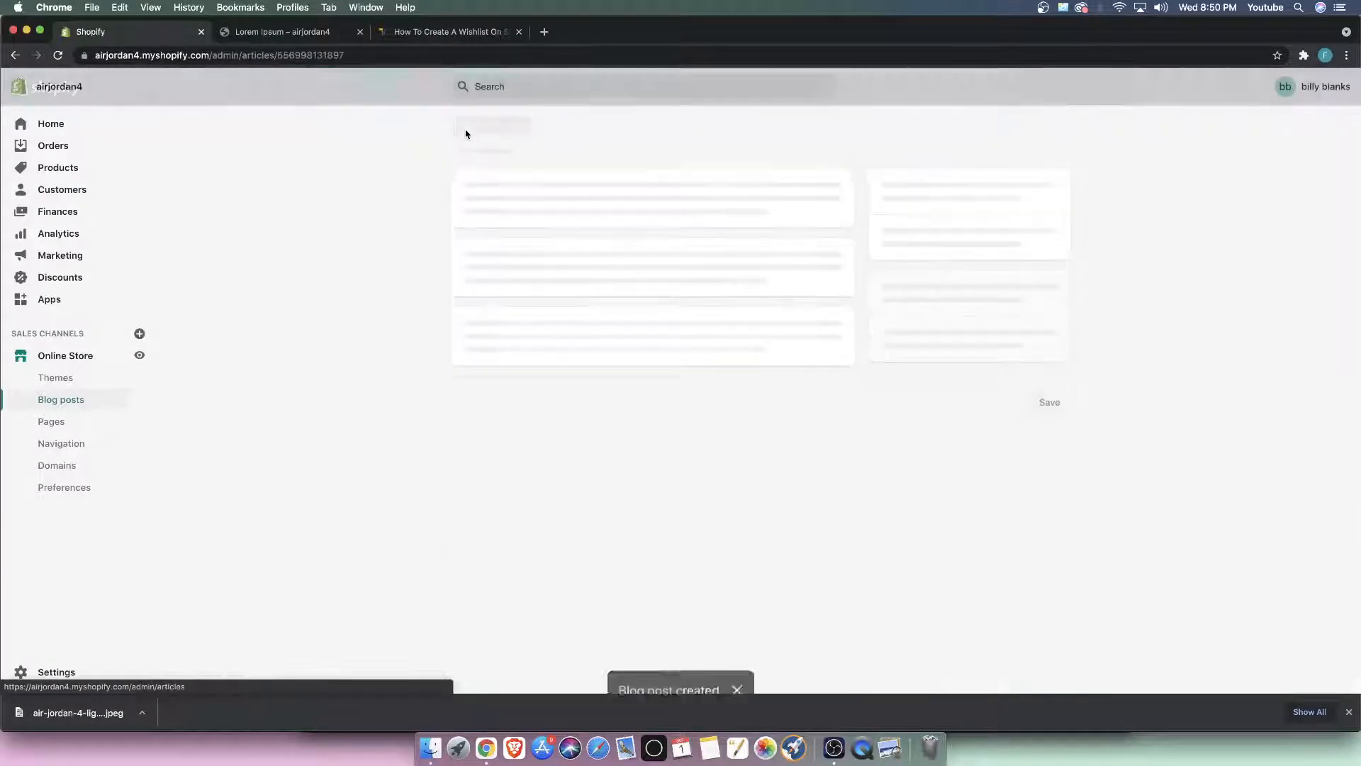
left_click(456, 128)
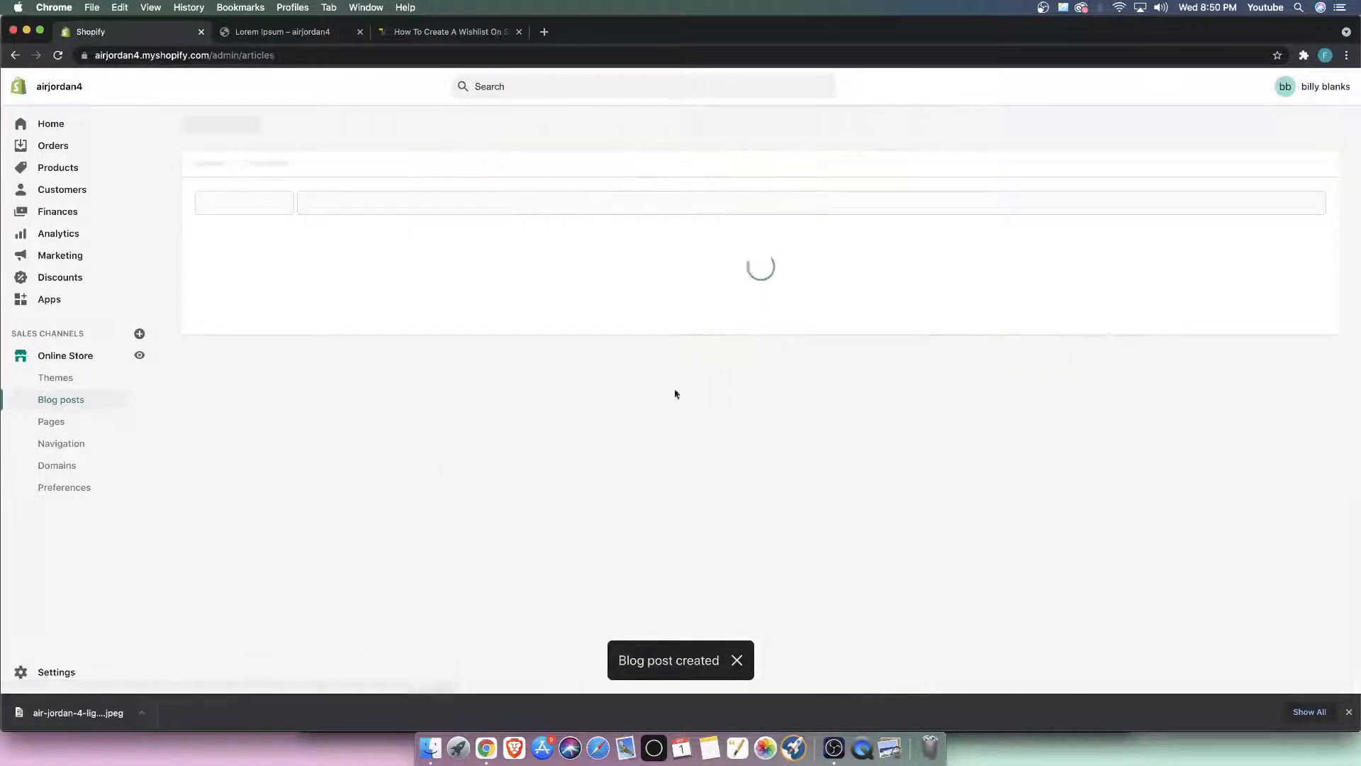
left_click(262, 397)
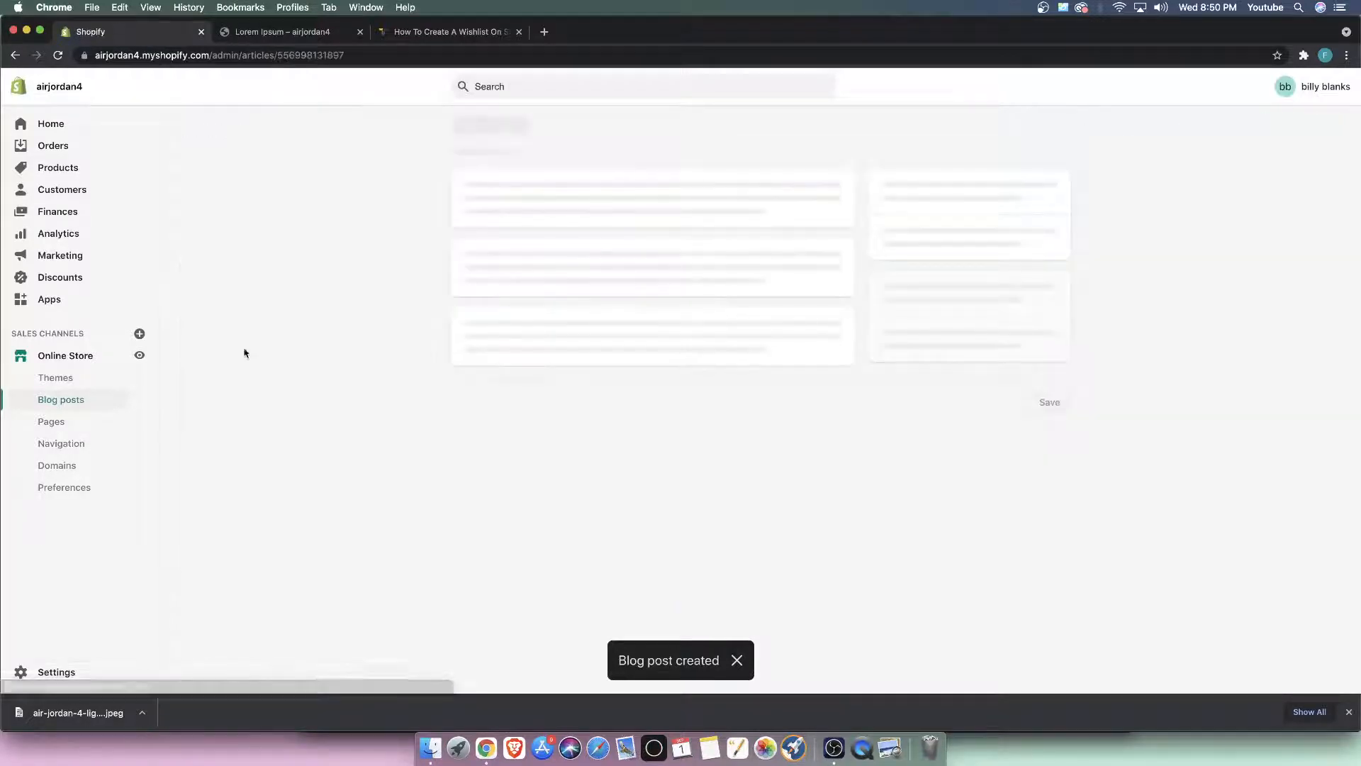
left_click(14, 56)
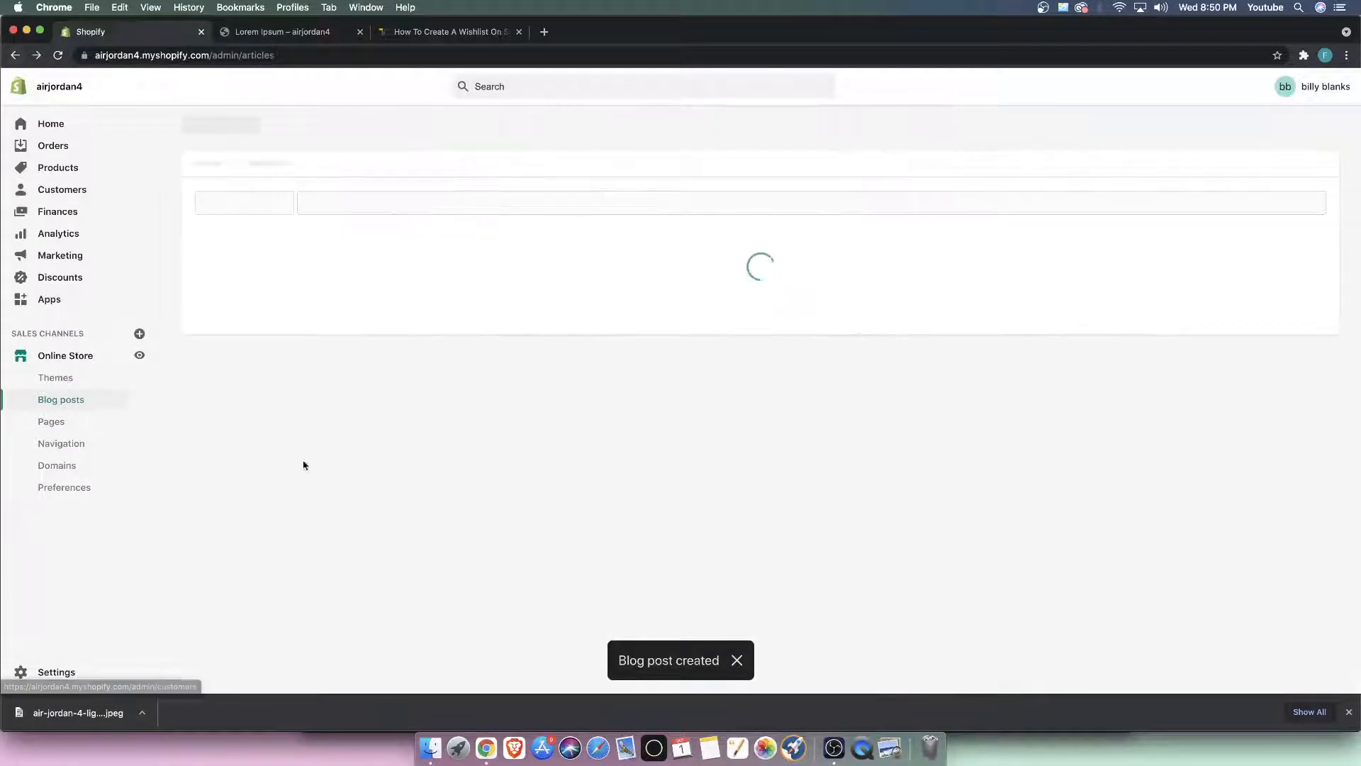
left_click(279, 532)
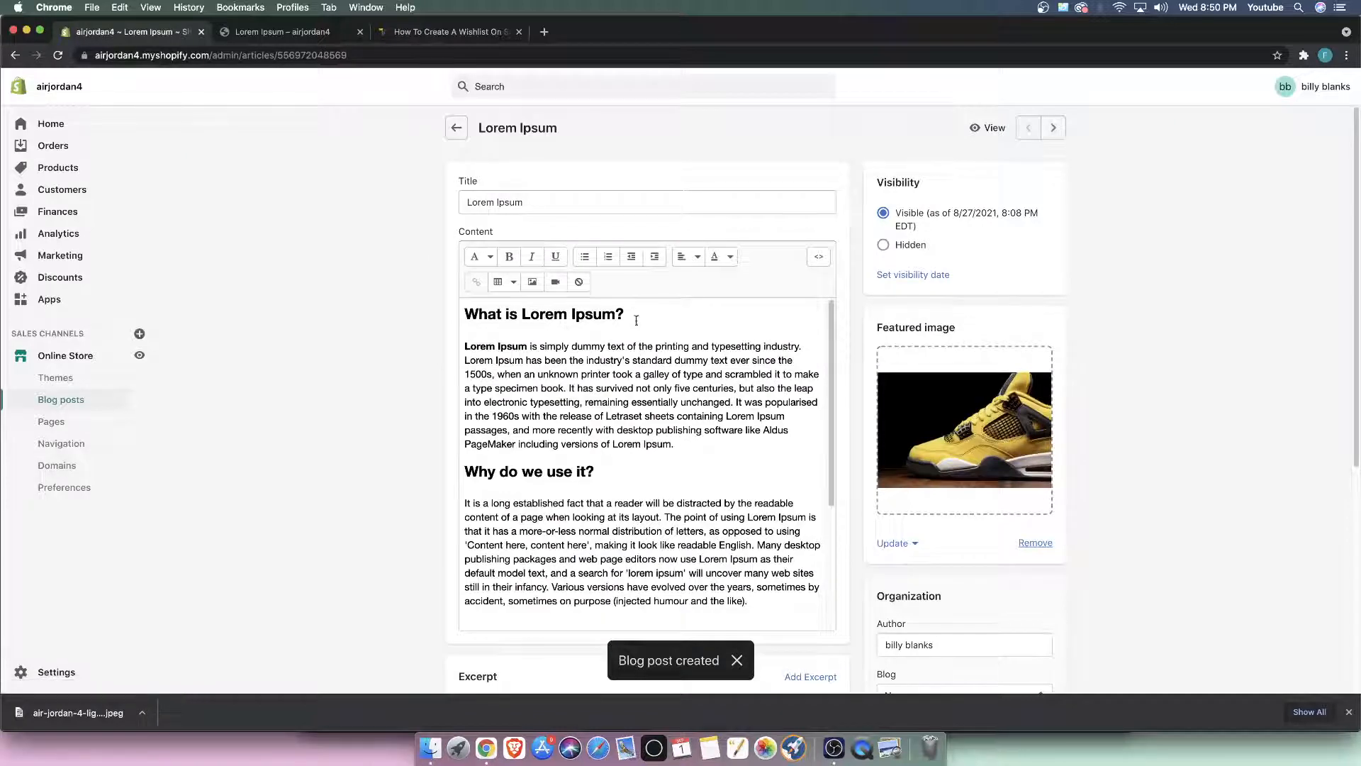
left_click_drag(550, 210, 410, 195)
key("super+c")
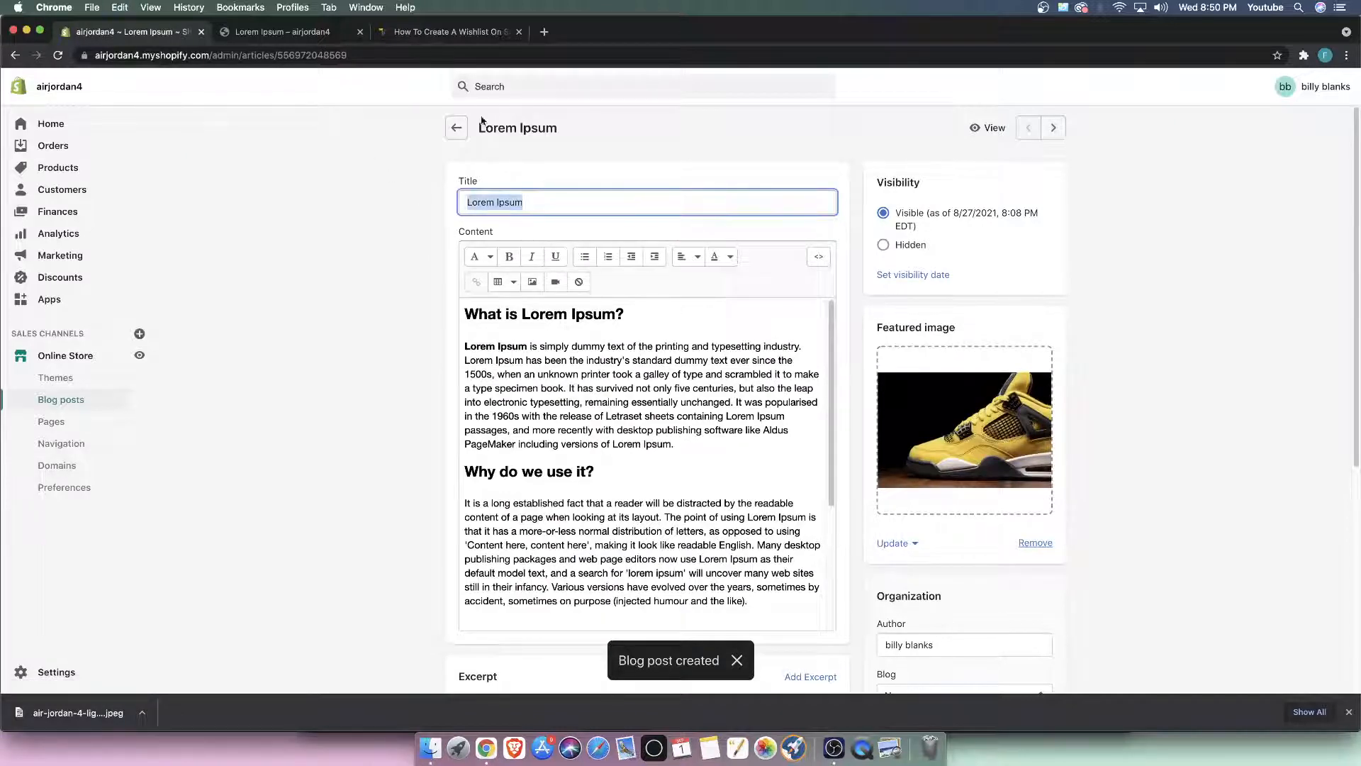
Retitle the "wwef" blog post as "Lorem Ipsum" and save it.
left_click(456, 128)
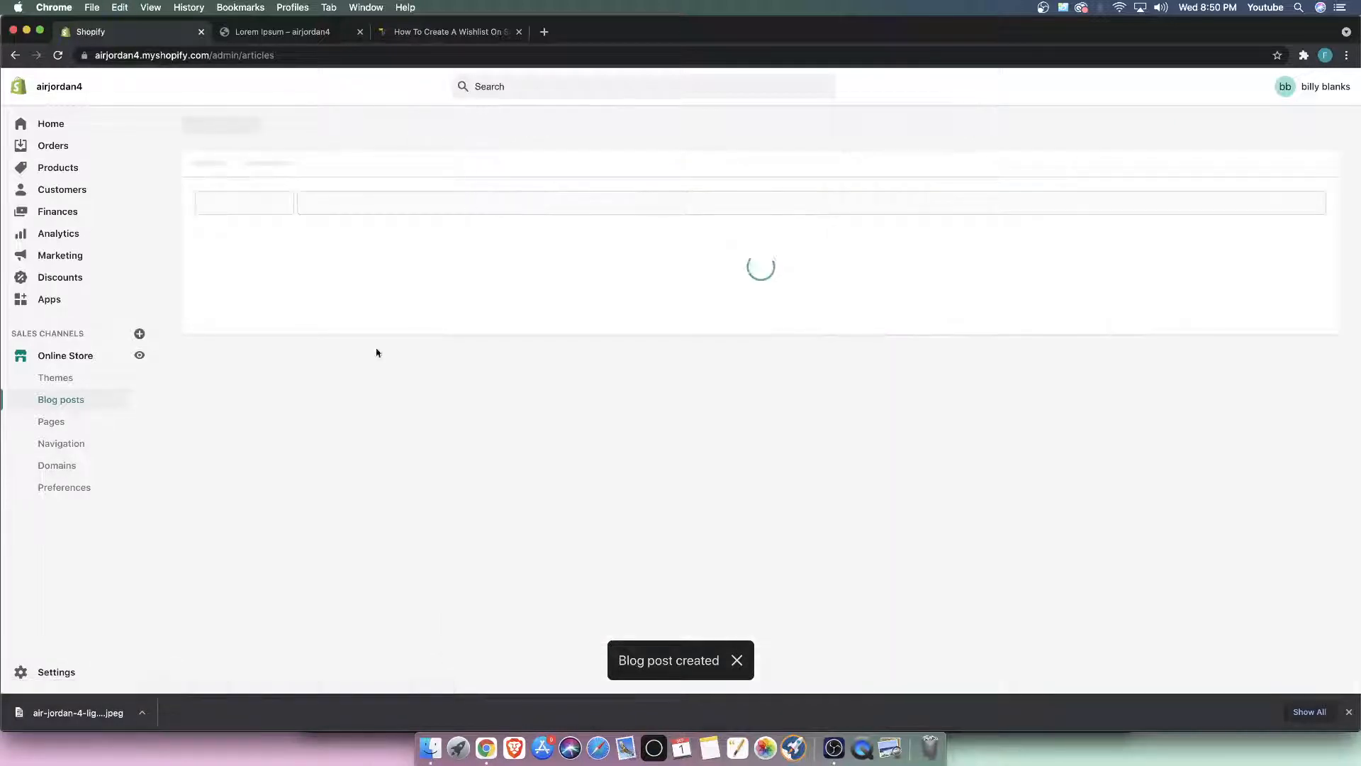
left_click(294, 375)
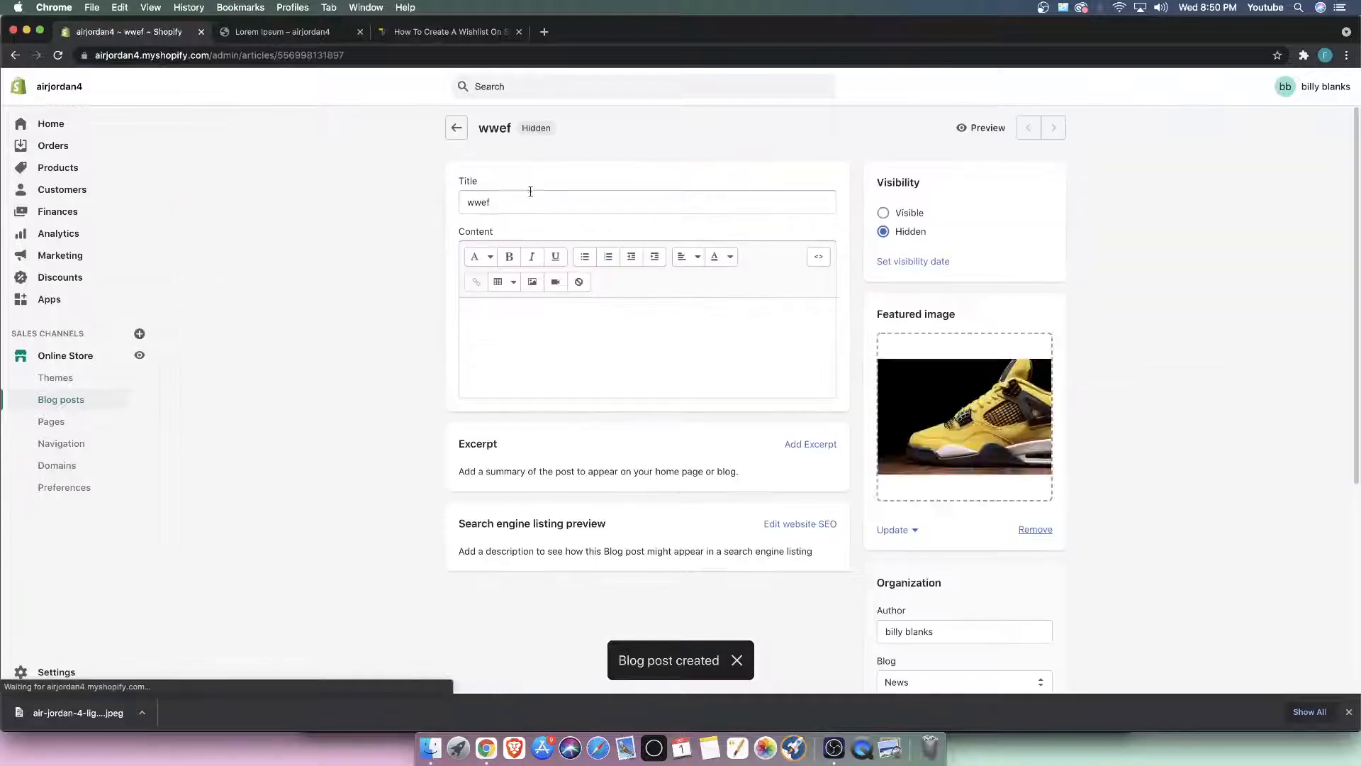
left_click_drag(530, 191, 334, 234)
key("super+v")
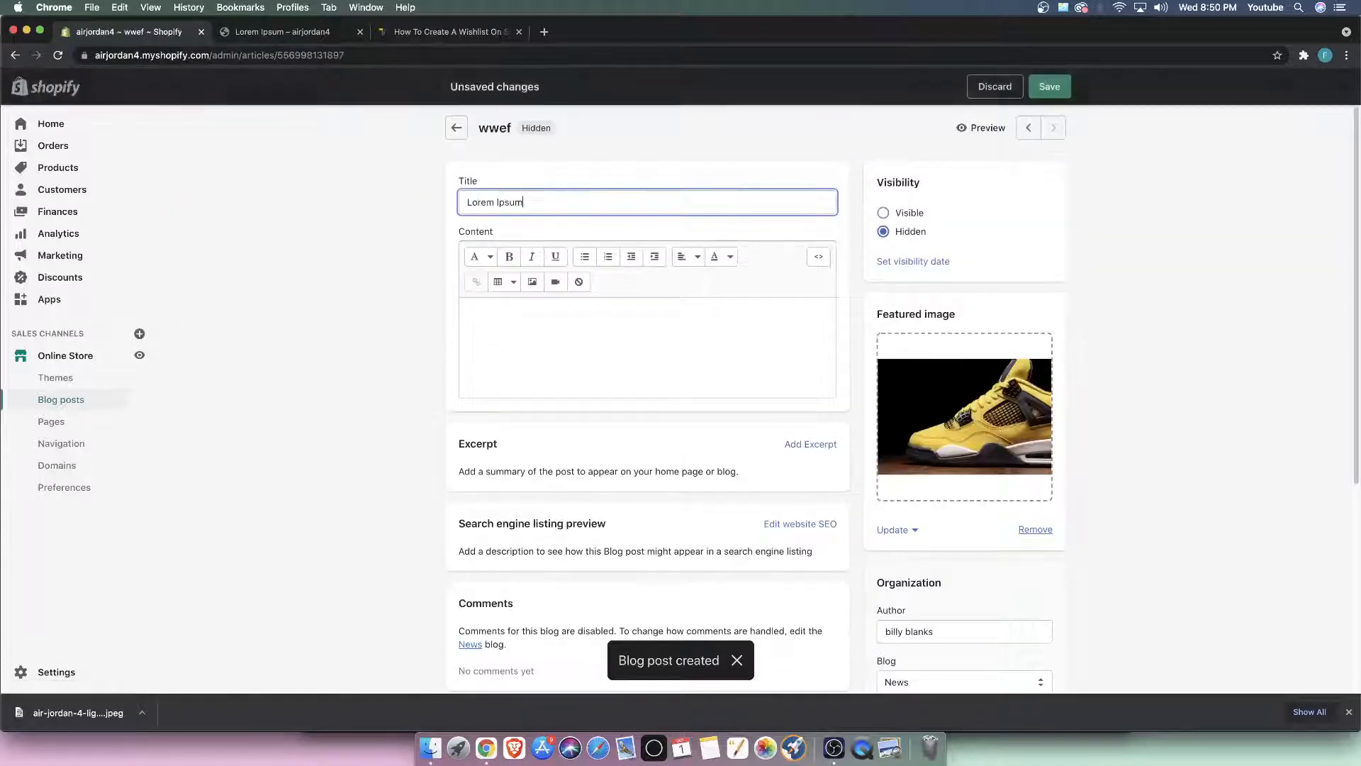
left_click(1049, 86)
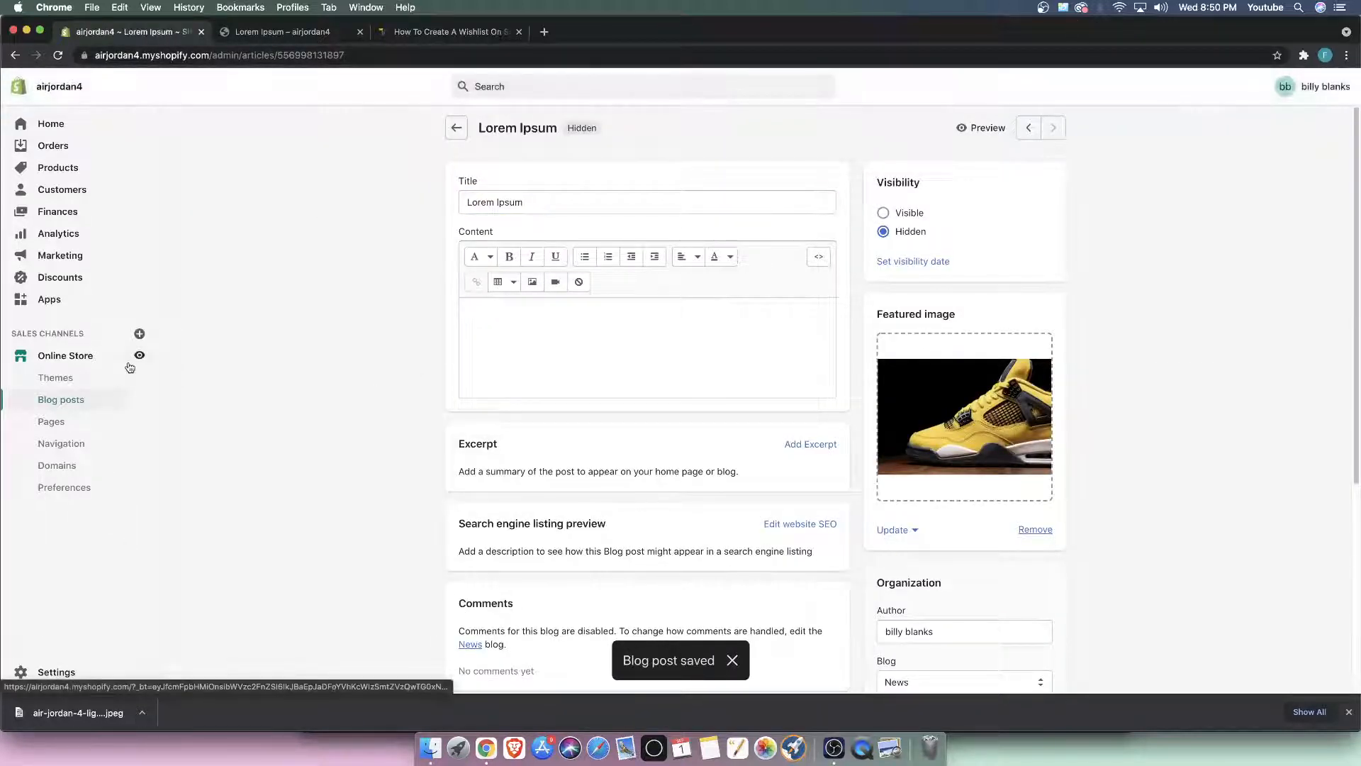
Preview the online store, close the old article preview, and check the blog posts shown near the end of the home page.
left_click(139, 355)
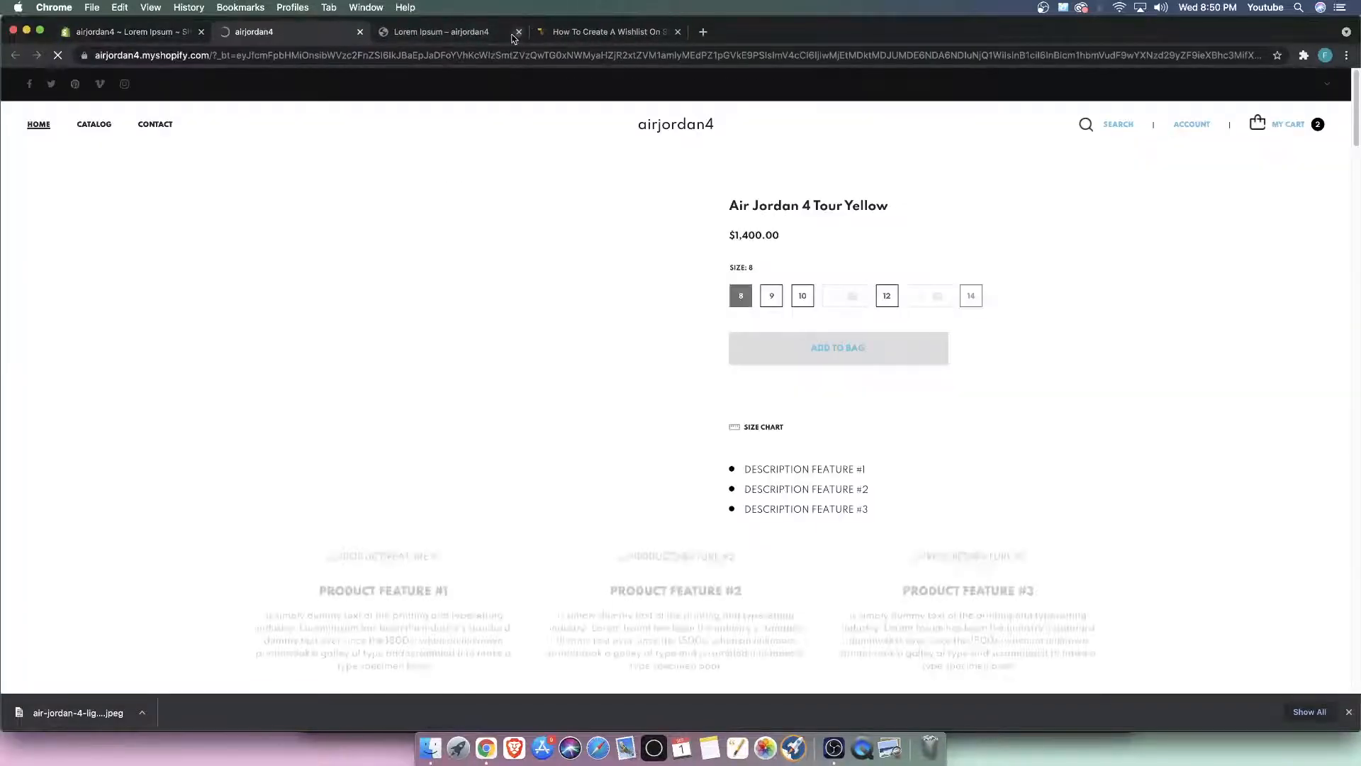
left_click(513, 39)
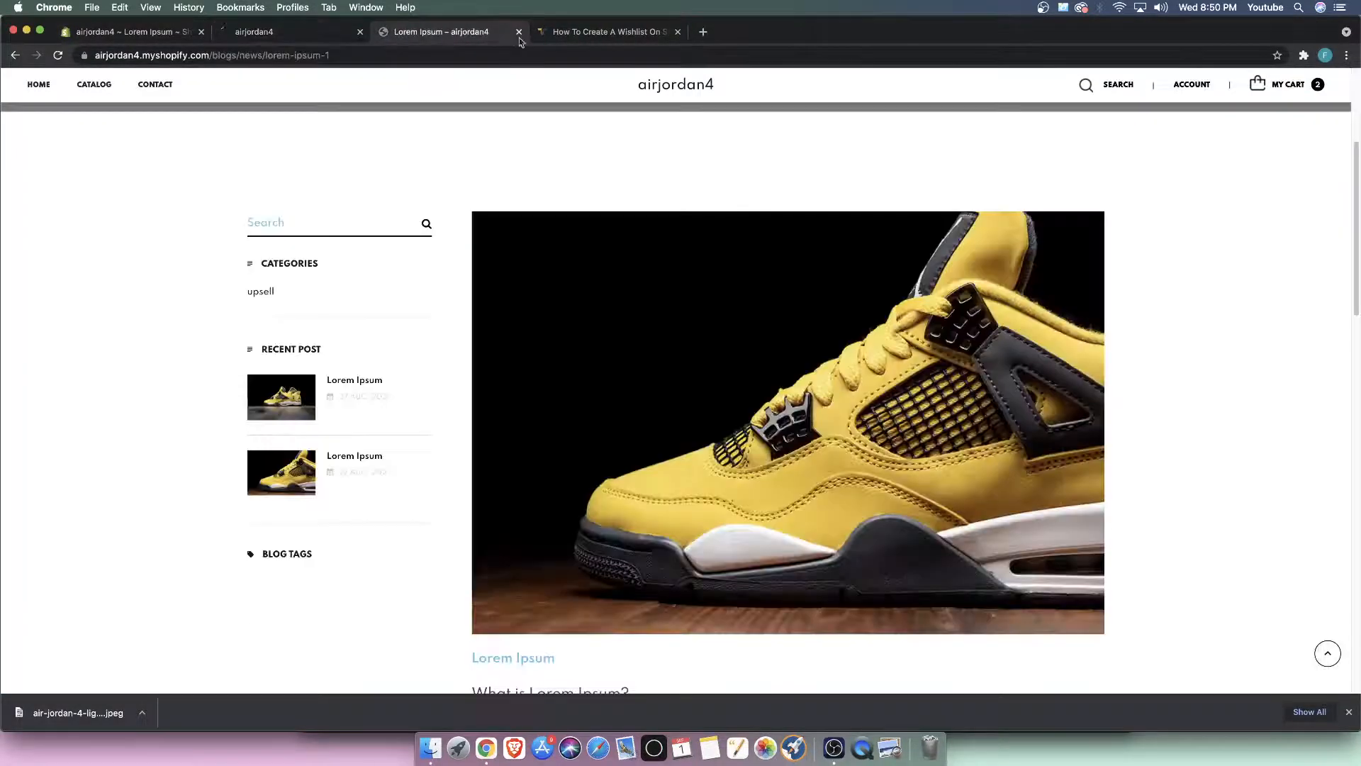
left_click(520, 32)
scroll(614, 283, "down", 13)
scroll(626, 292, "up", 7)
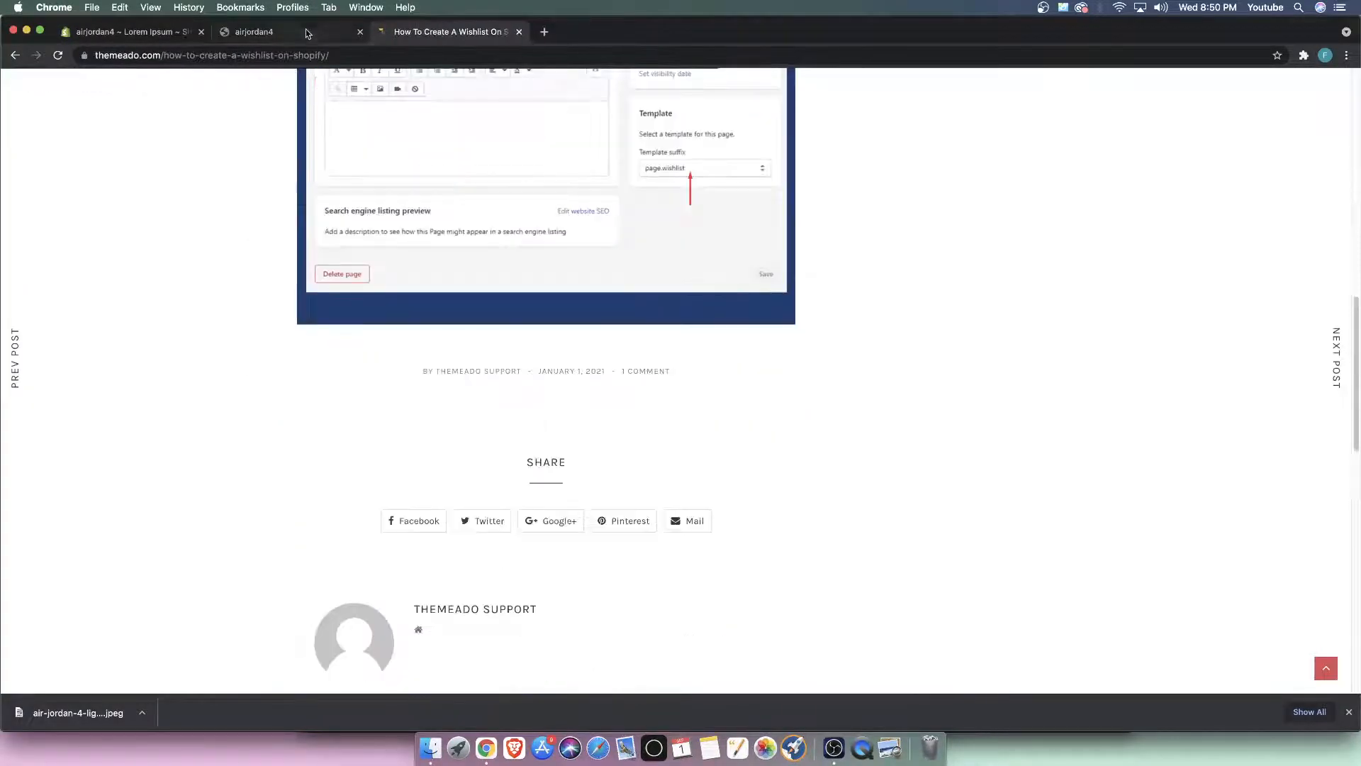
left_click(307, 34)
scroll(759, 296, "down", 6)
scroll(780, 326, "down", 20)
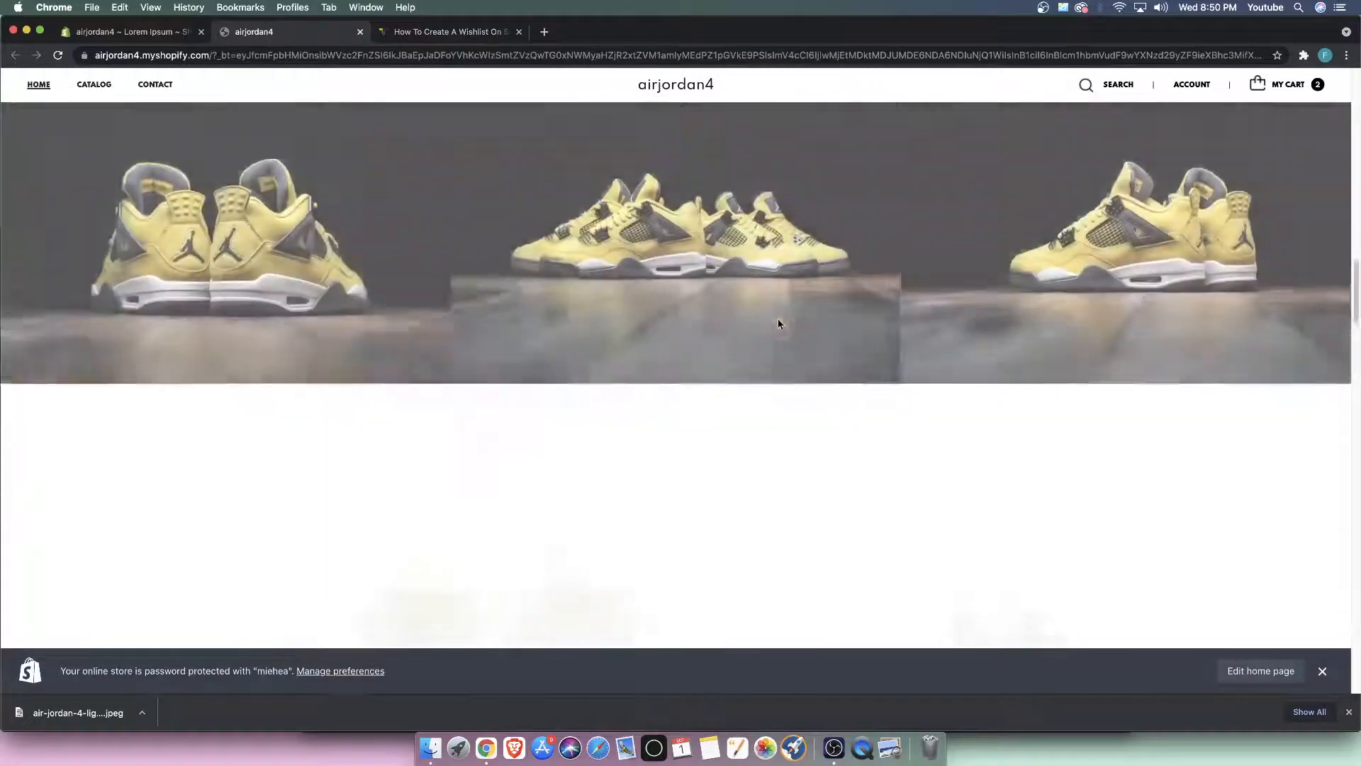
scroll(778, 322, "down", 8)
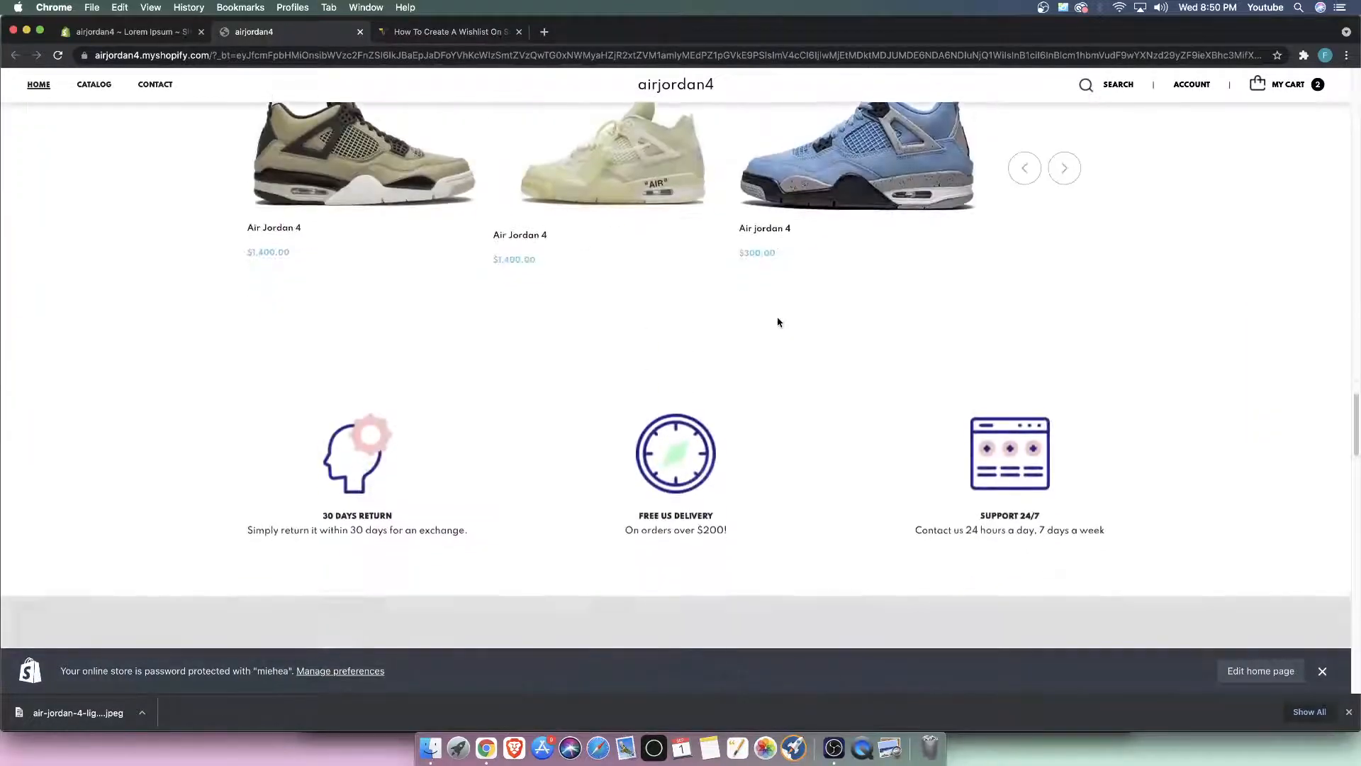
scroll(775, 322, "down", 15)
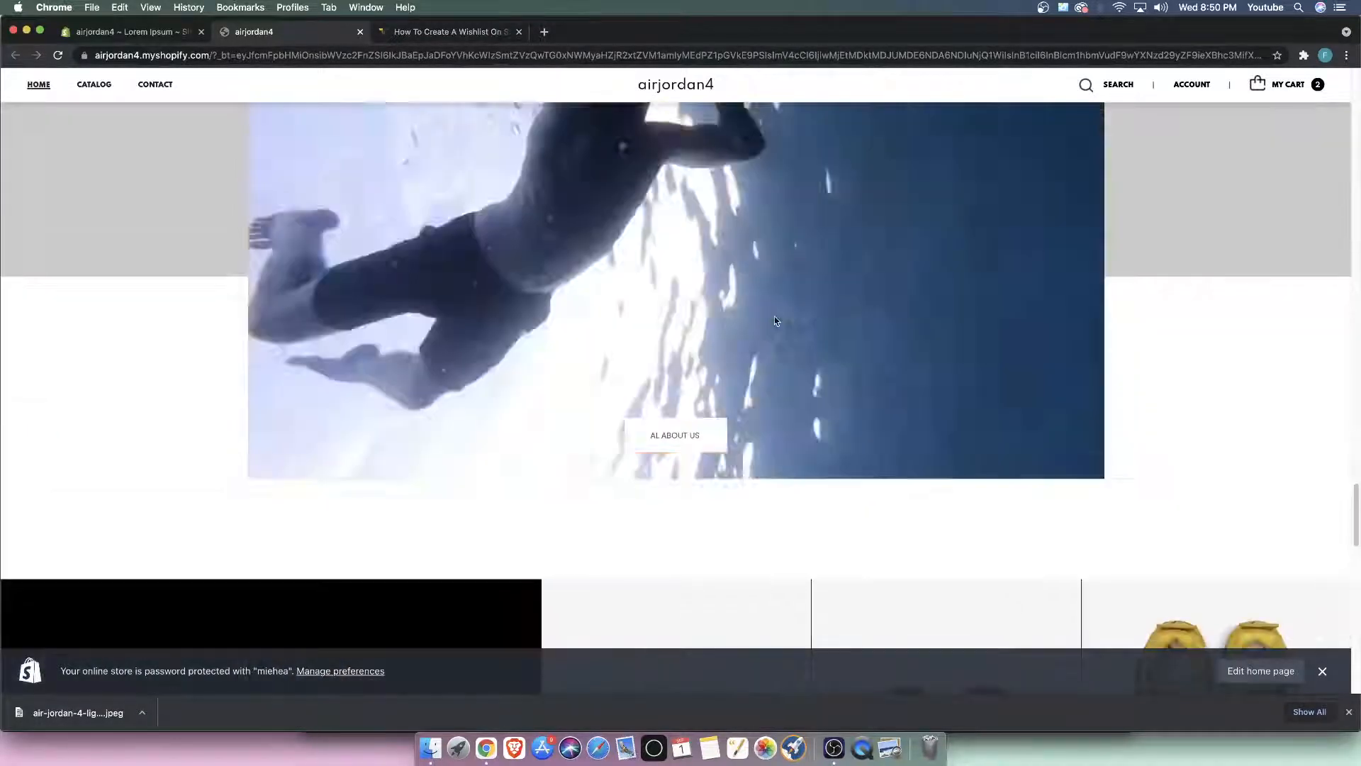
scroll(753, 309, "down", 5)
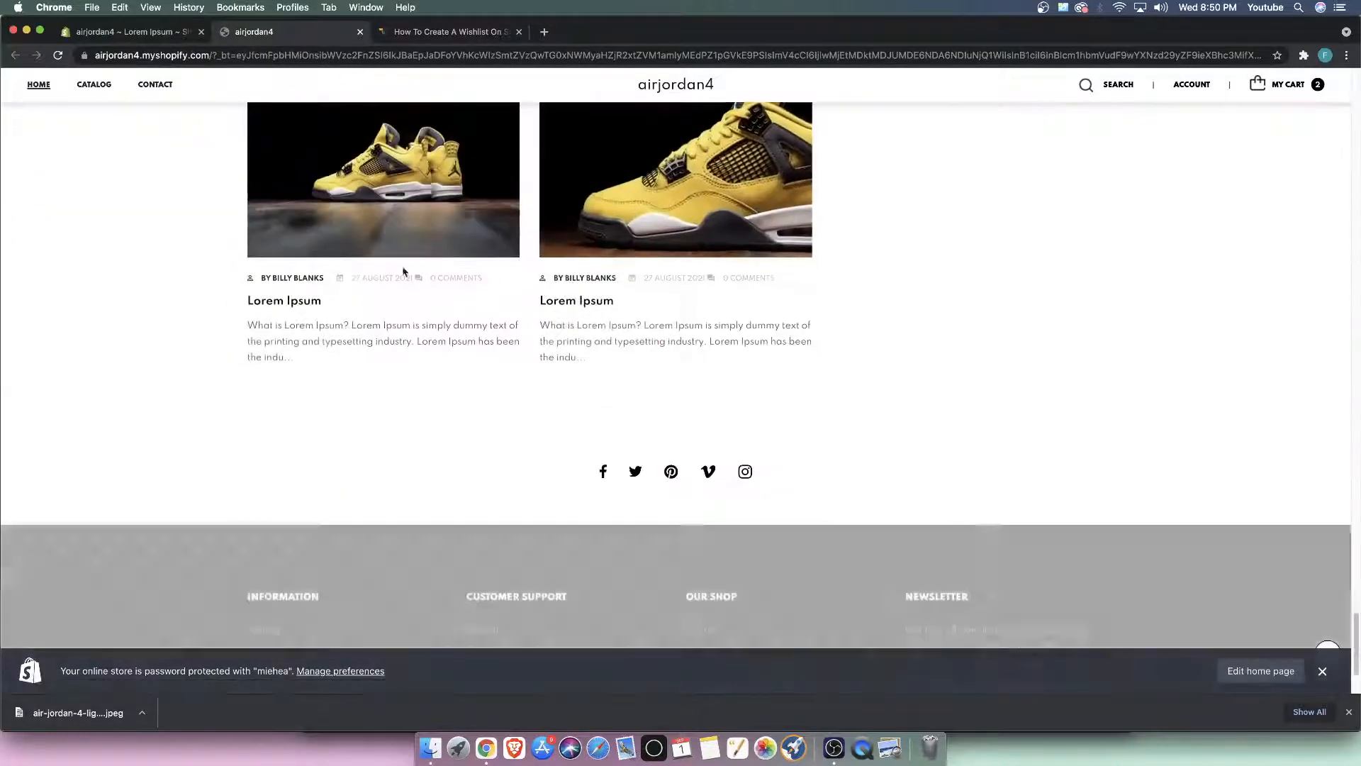
Set the hidden Lorem Ipsum blog post's visibility to Visible and save it.
left_click(107, 31)
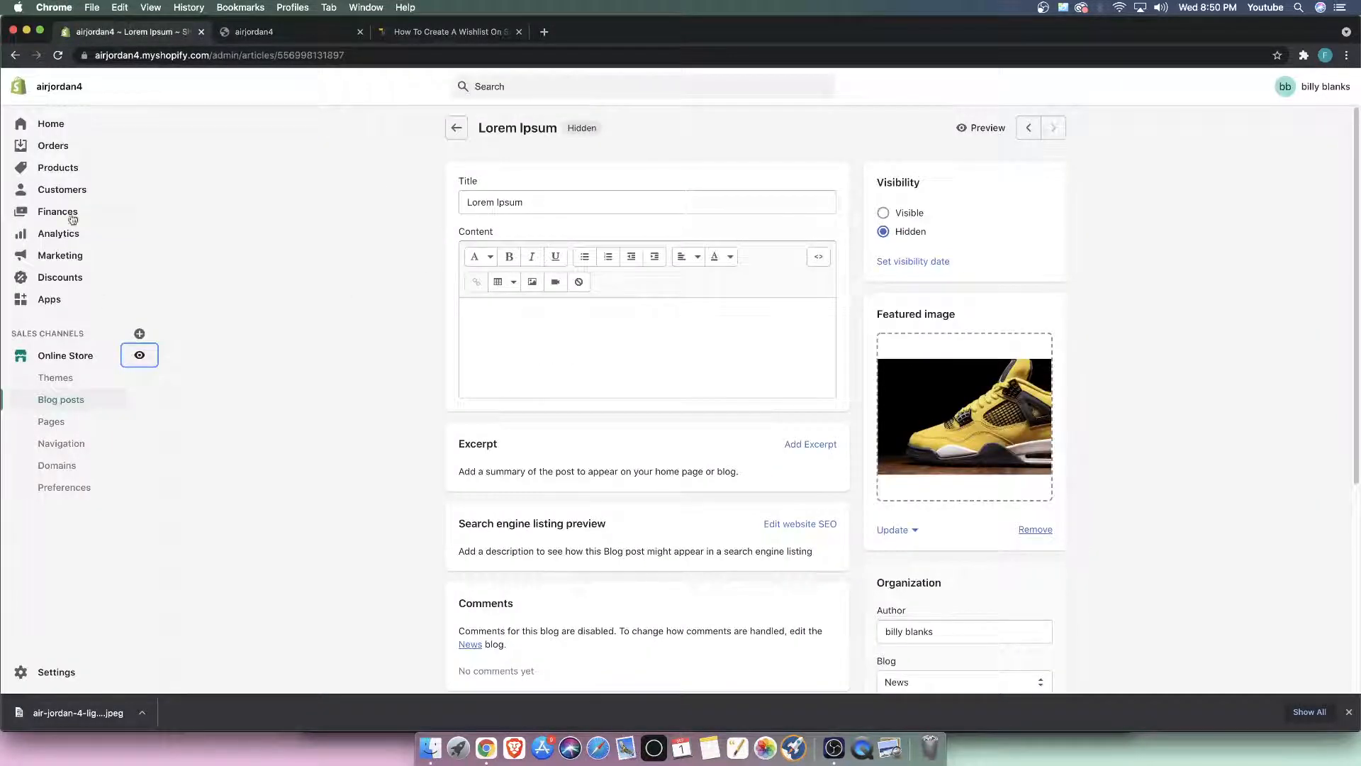
left_click(84, 401)
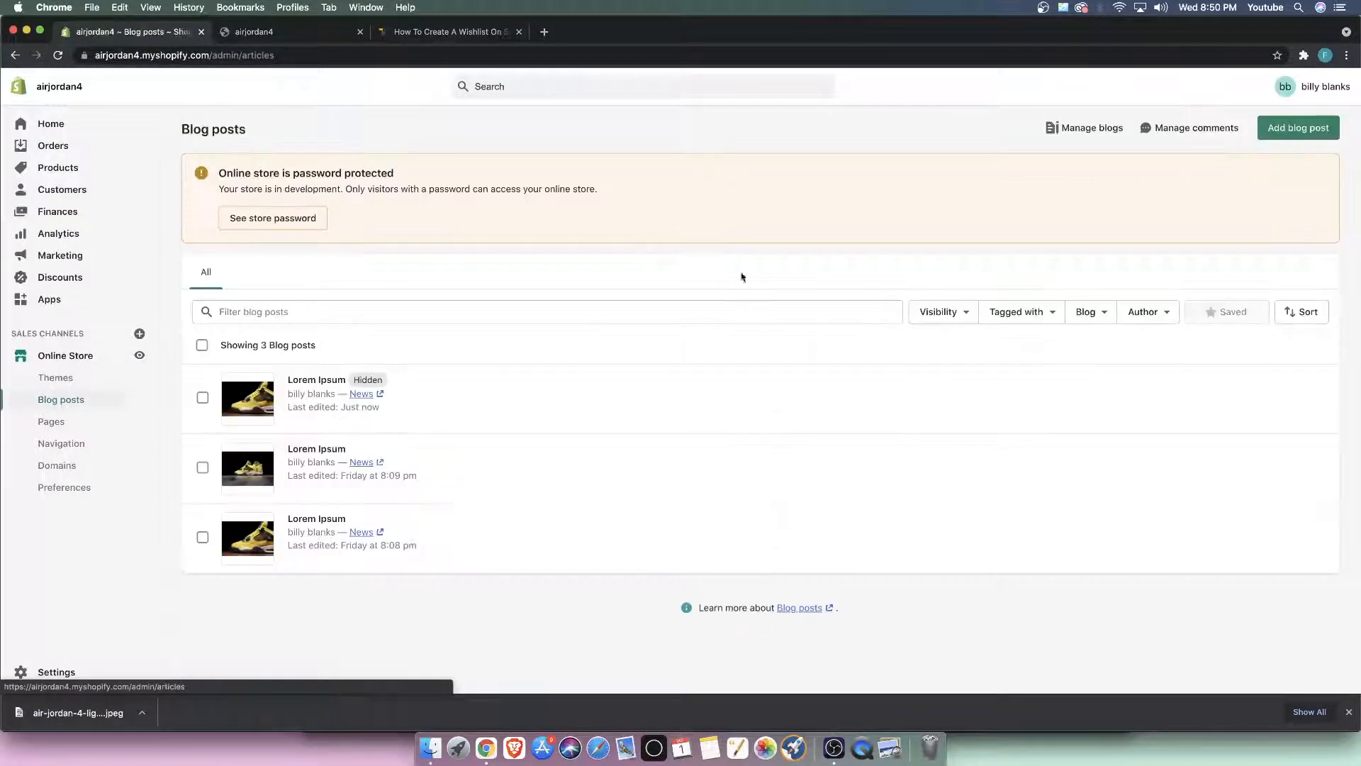
left_click(346, 387)
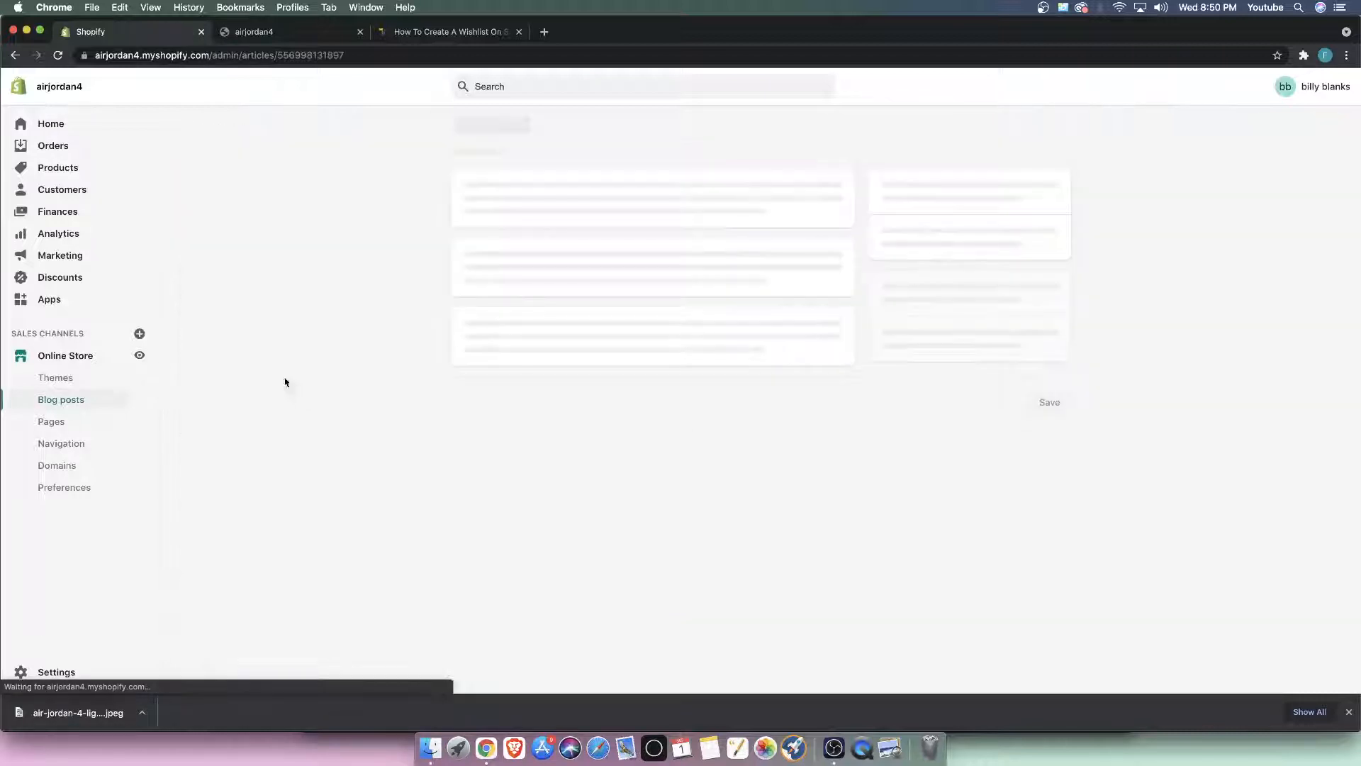
scroll(863, 376, "down", 3)
scroll(863, 375, "up", 3)
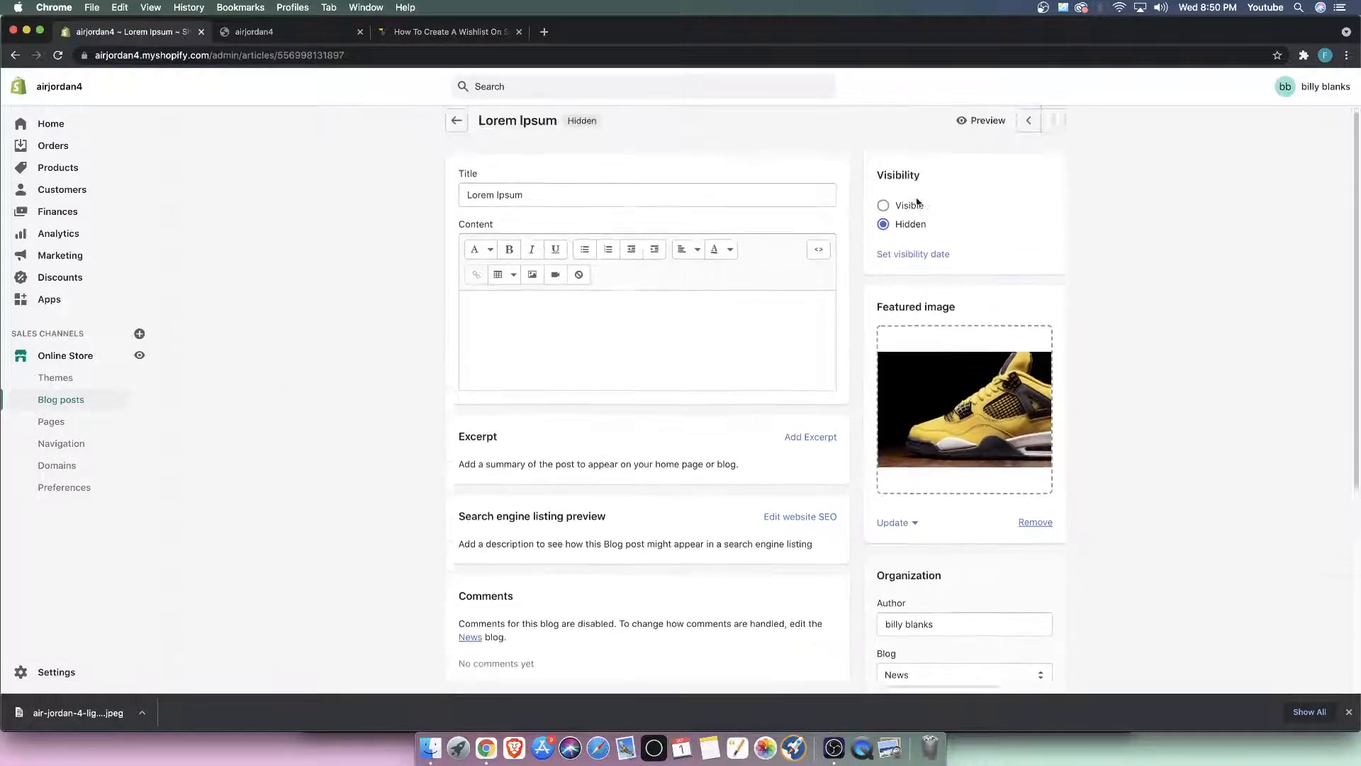
left_click(883, 213)
left_click(1045, 87)
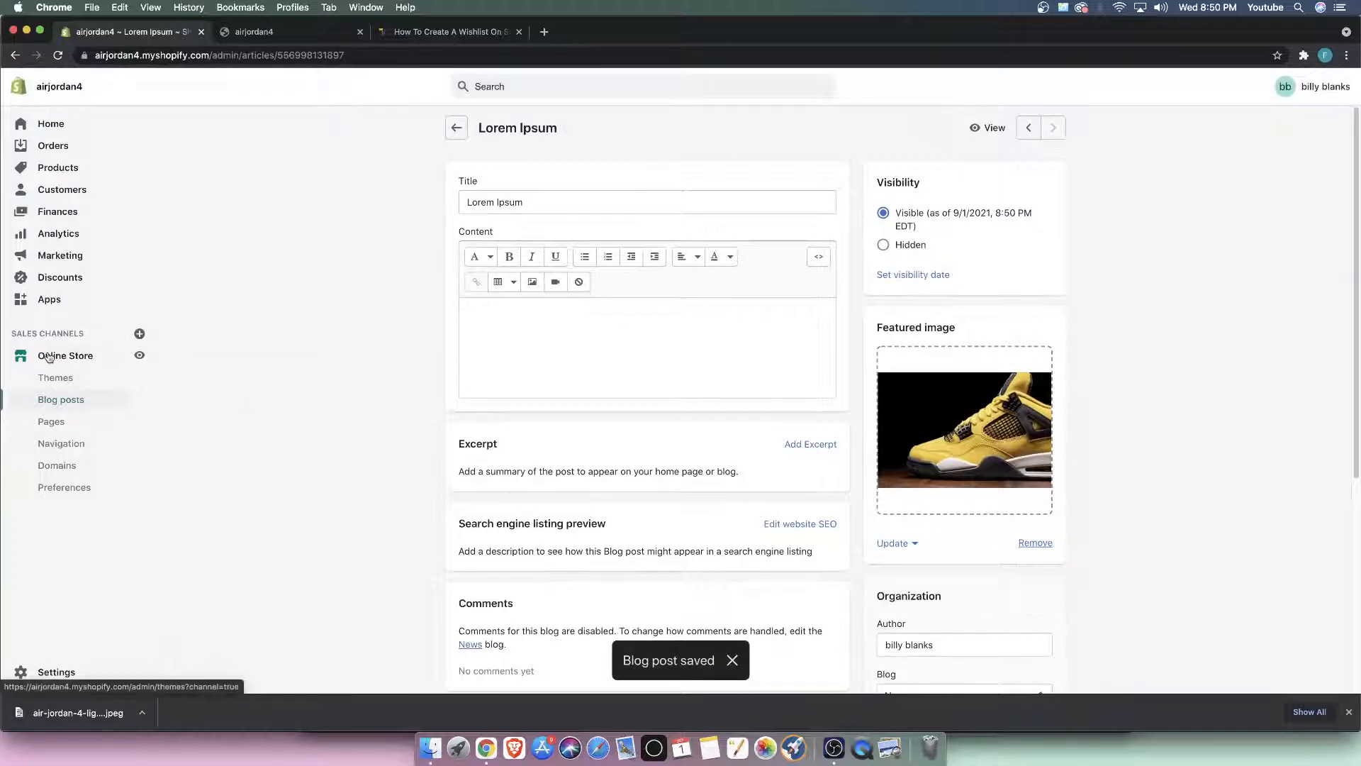
Start a new online store page and assign it the wishlist theme template.
left_click(51, 423)
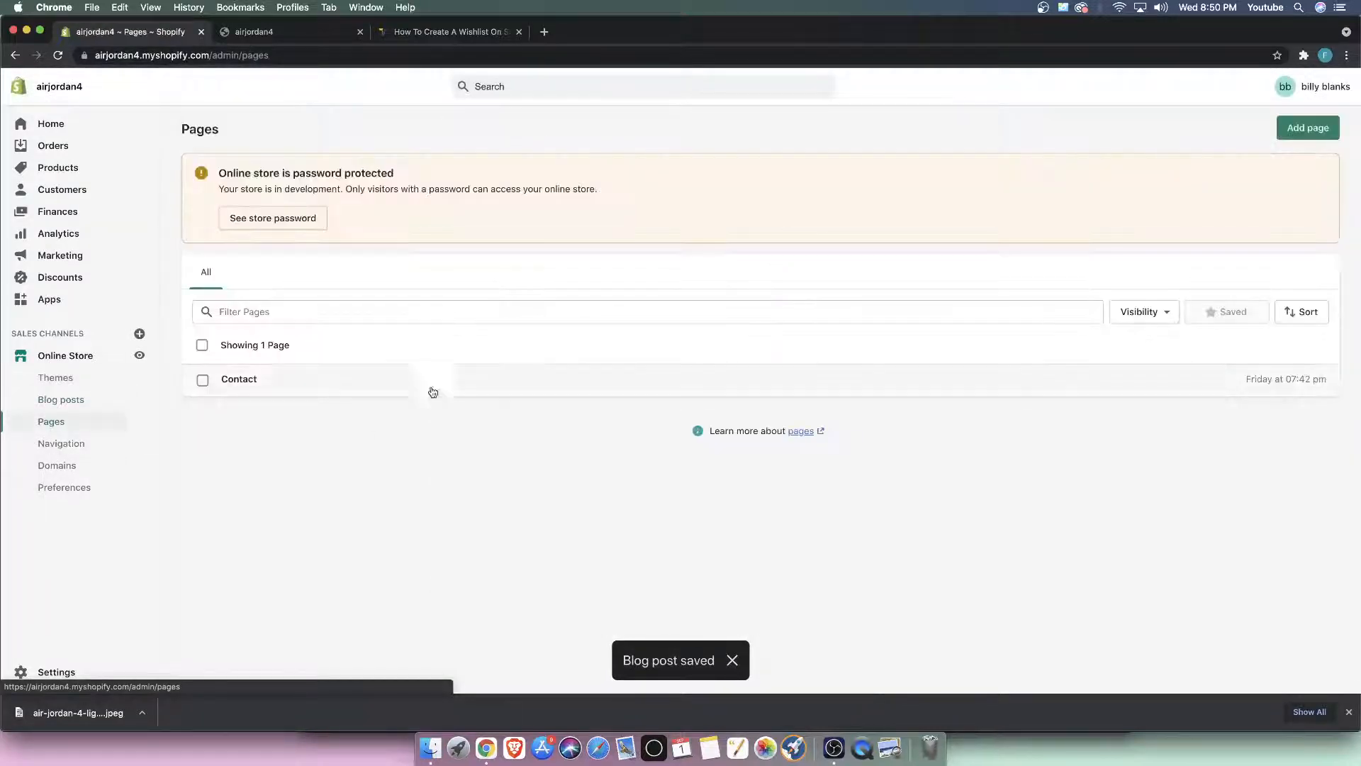
left_click(1308, 128)
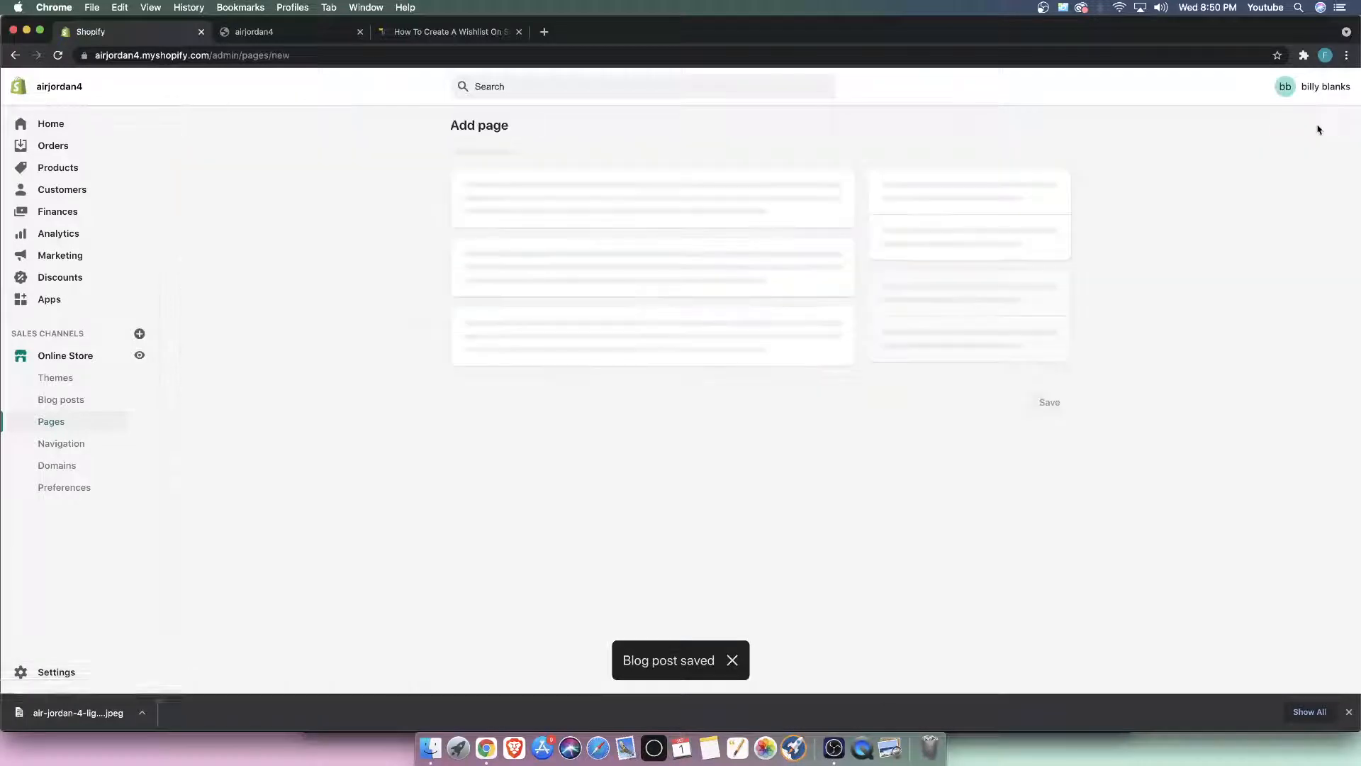
left_click(968, 366)
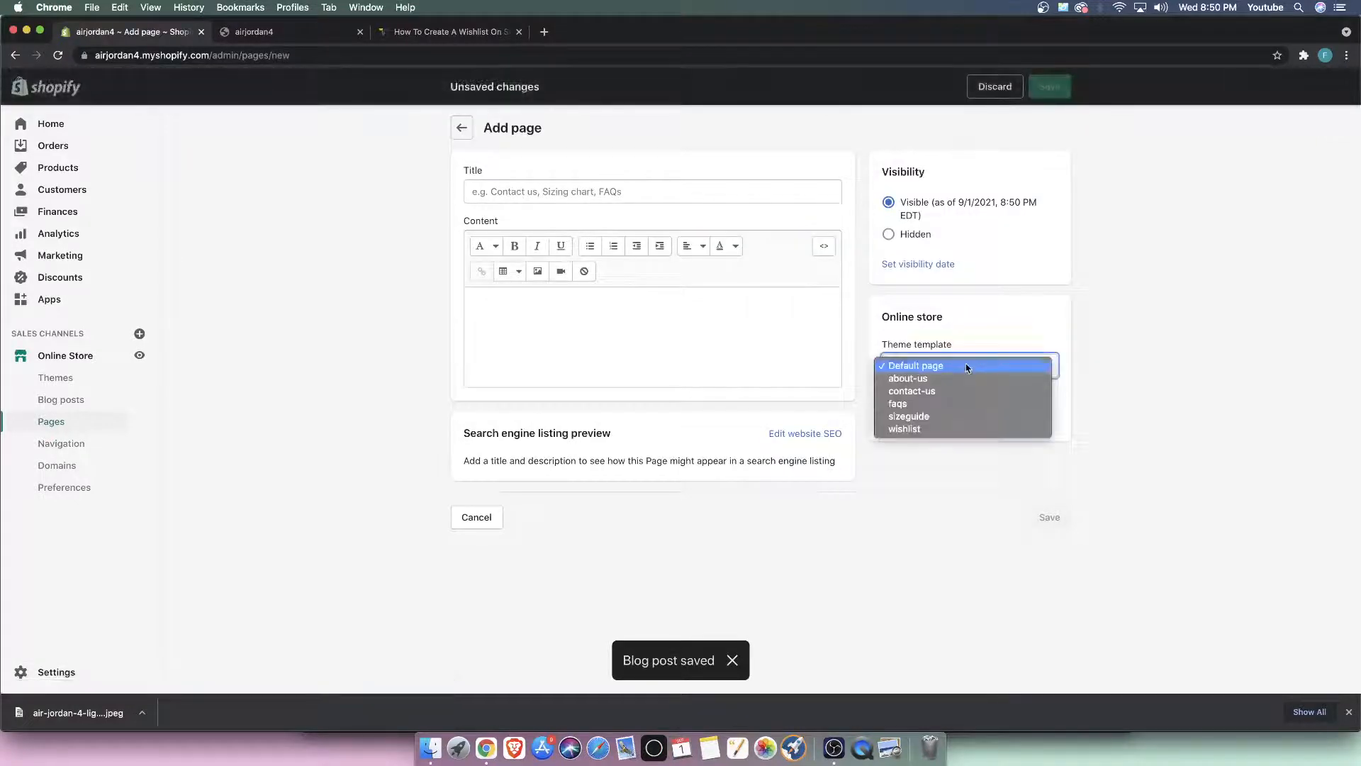
left_click(911, 429)
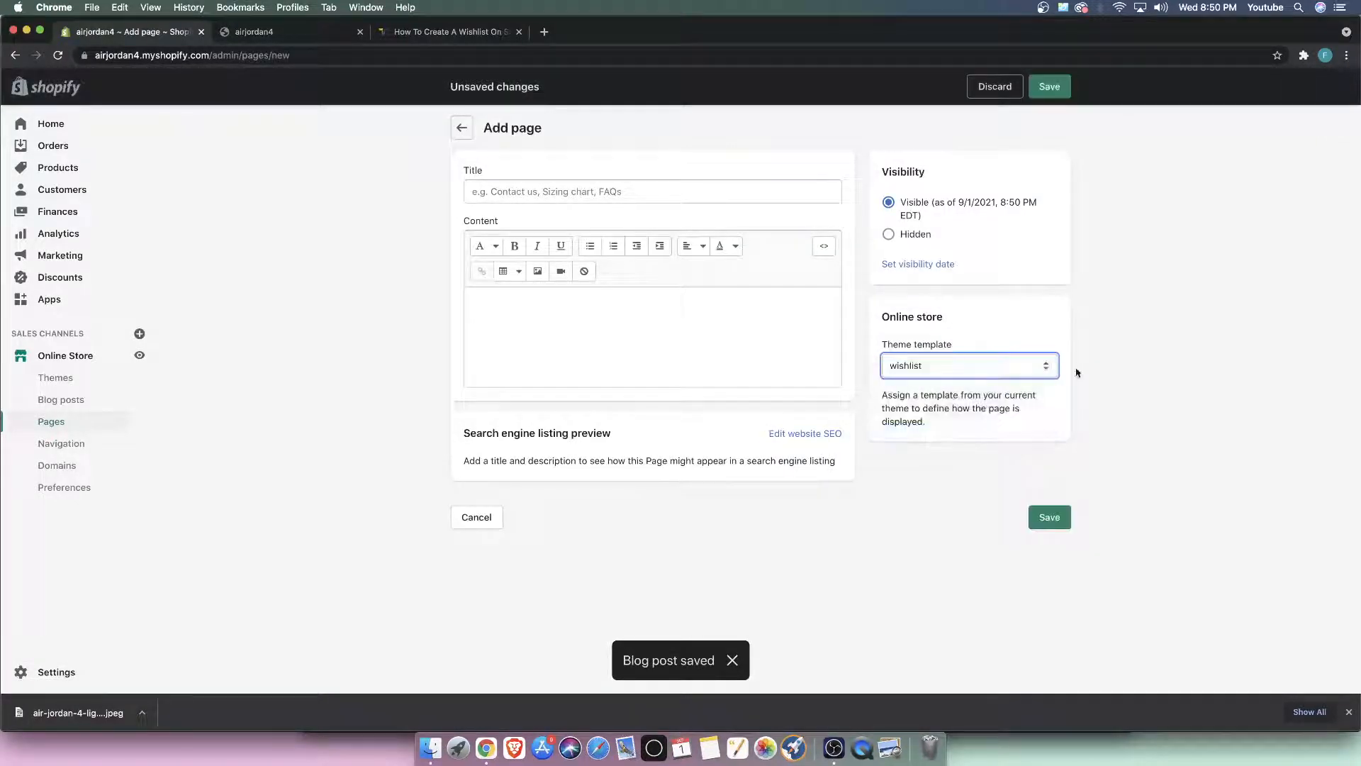
Read the page setup instructions in Themeado's wishlist guide and select the required page title, "Page Wishlist".
left_click(307, 24)
left_click(445, 31)
scroll(400, 317, "up", 15)
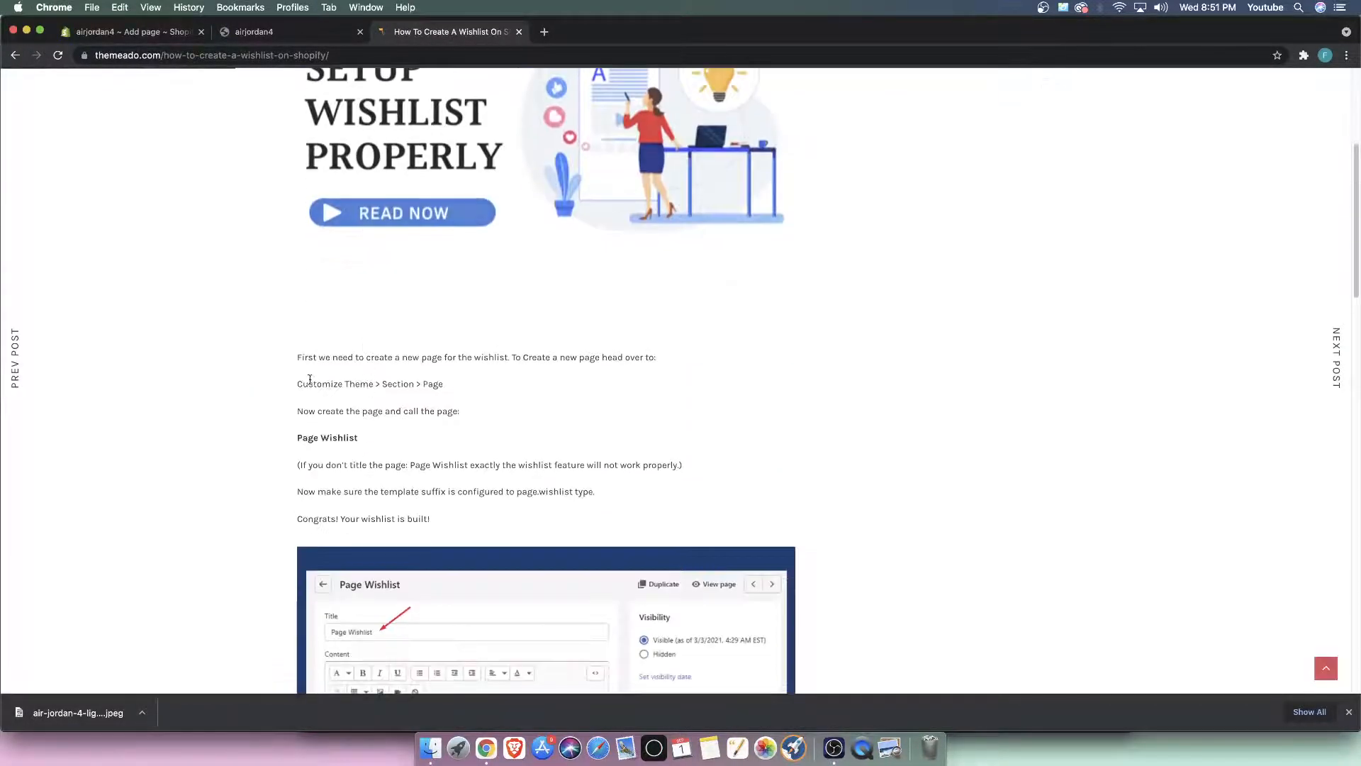
left_click_drag(304, 356, 602, 356)
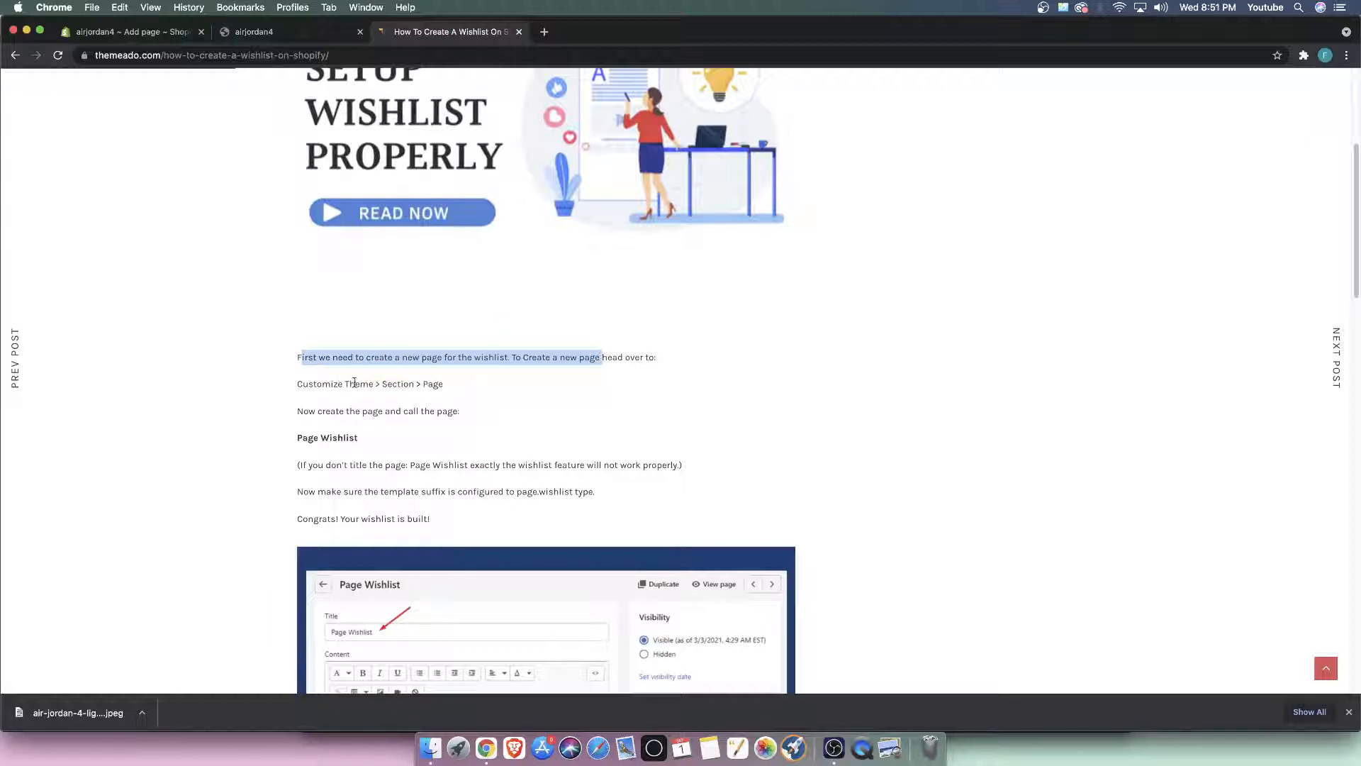
left_click(300, 383)
left_click(312, 412)
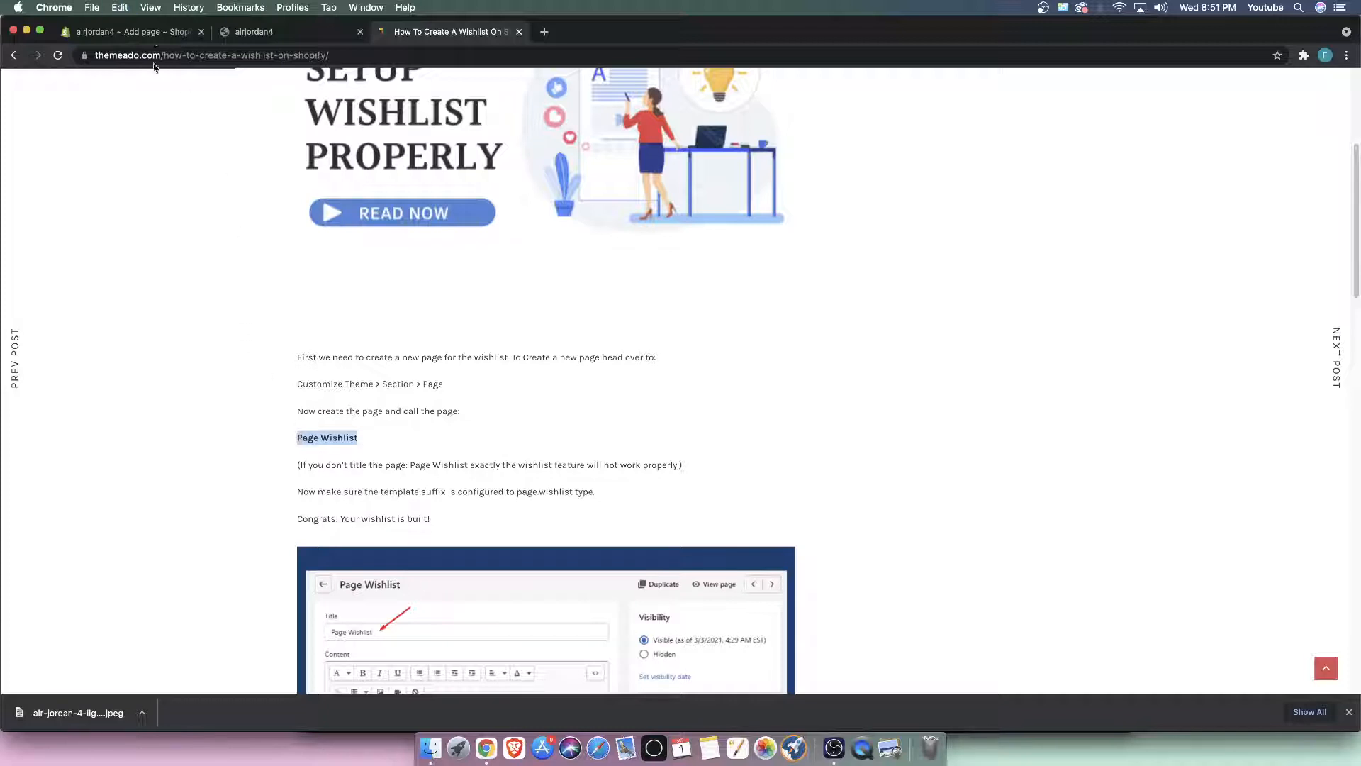
Title the new page "Page Wishlist" and save it.
left_click(160, 32)
left_click(529, 190)
type("Page Wishlist")
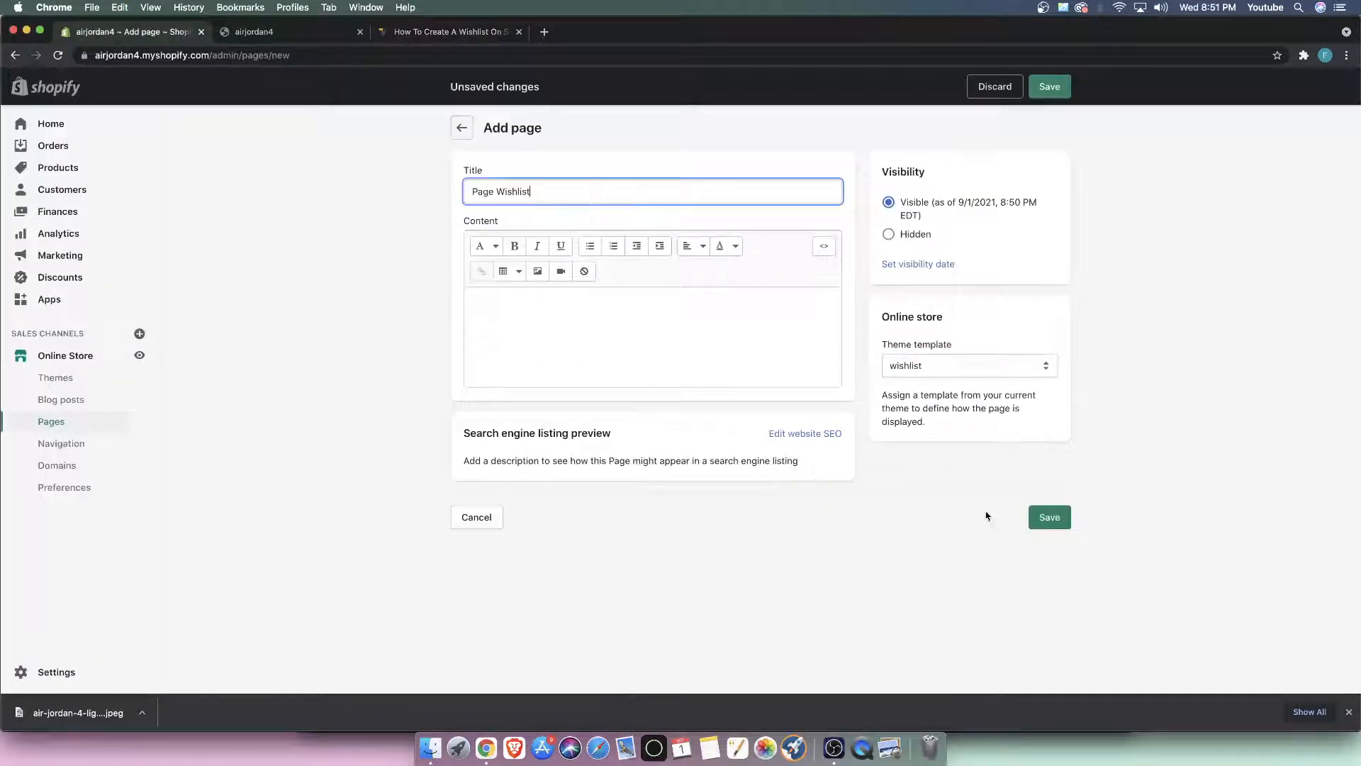
left_click(1050, 518)
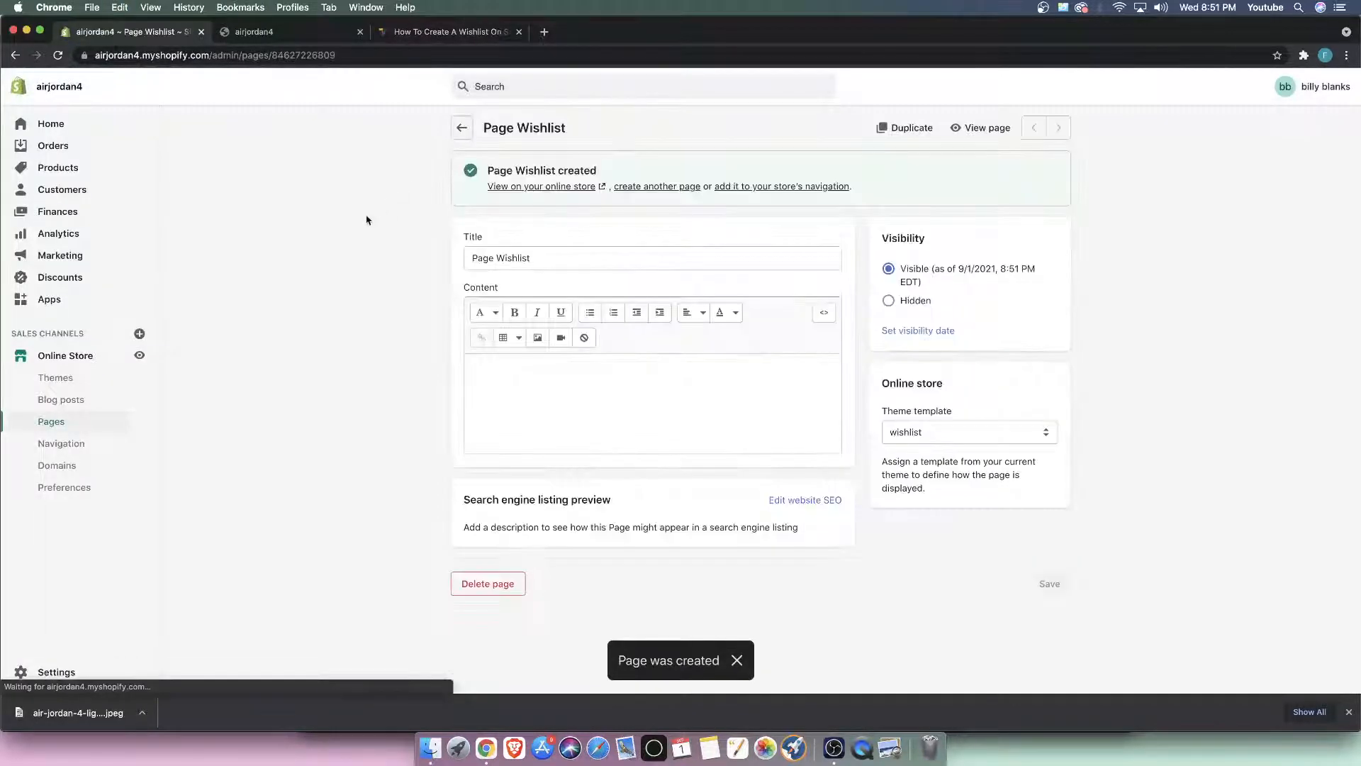
Place the wishlist guide beside the Shopify admin and check its title and template instructions against the saved page.
left_click_drag(455, 34, 296, 34)
scroll(419, 482, "up", 1)
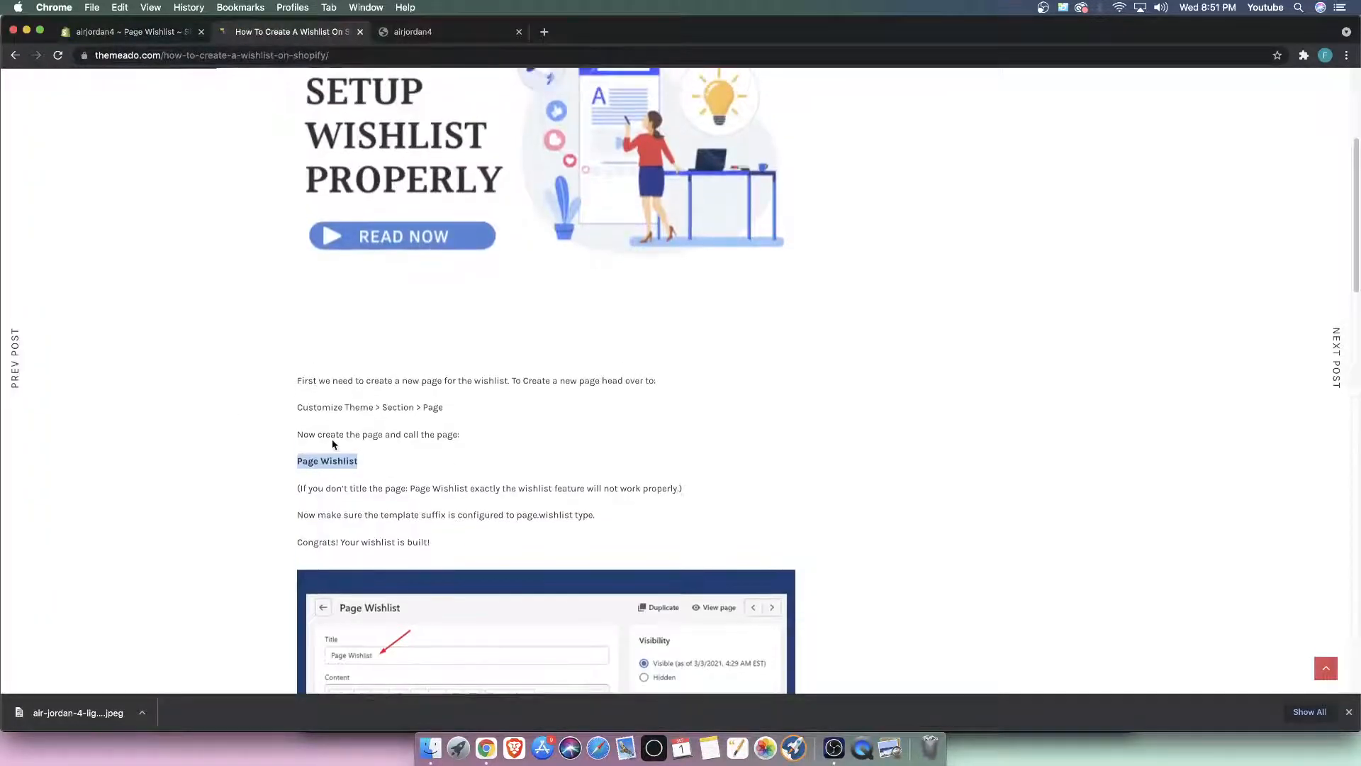
left_click(148, 39)
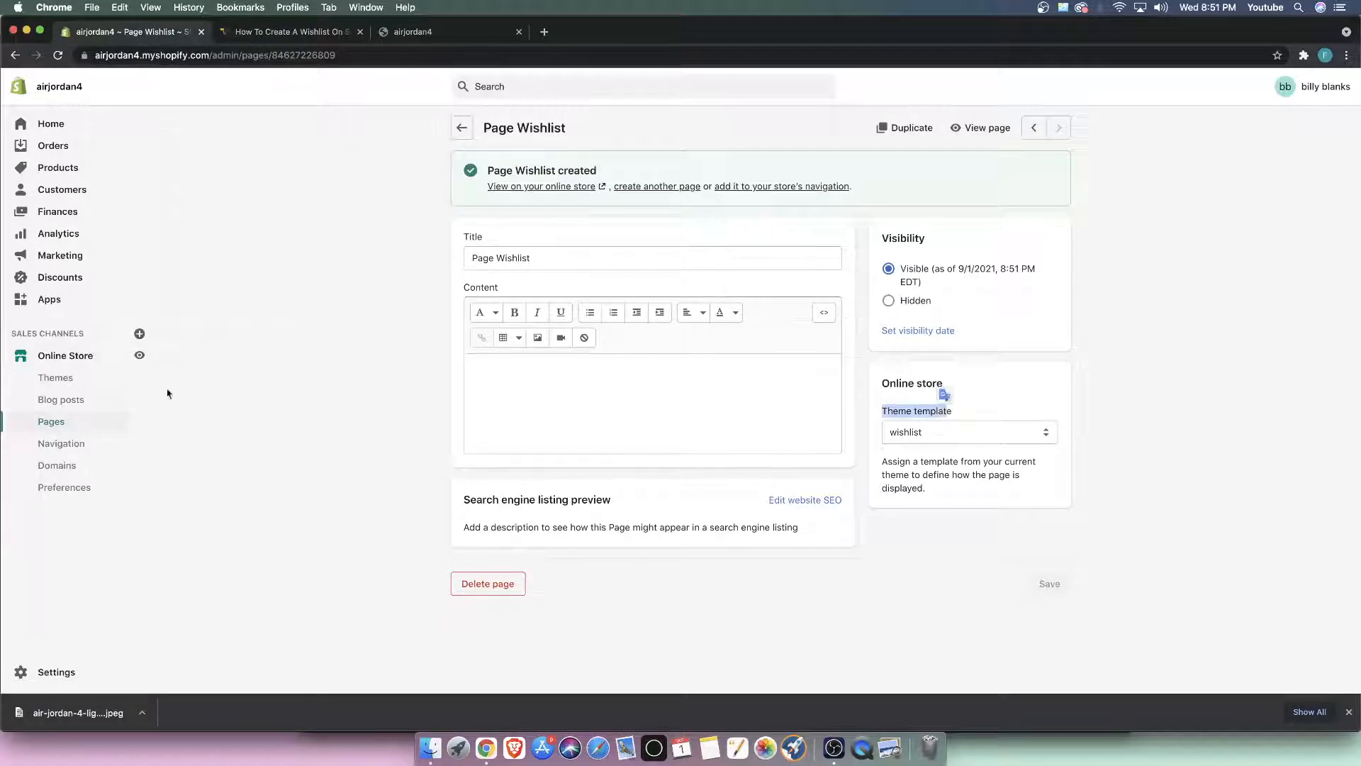
Open the current theme for customizing, reload the storefront home page and check its blog section.
left_click(74, 358)
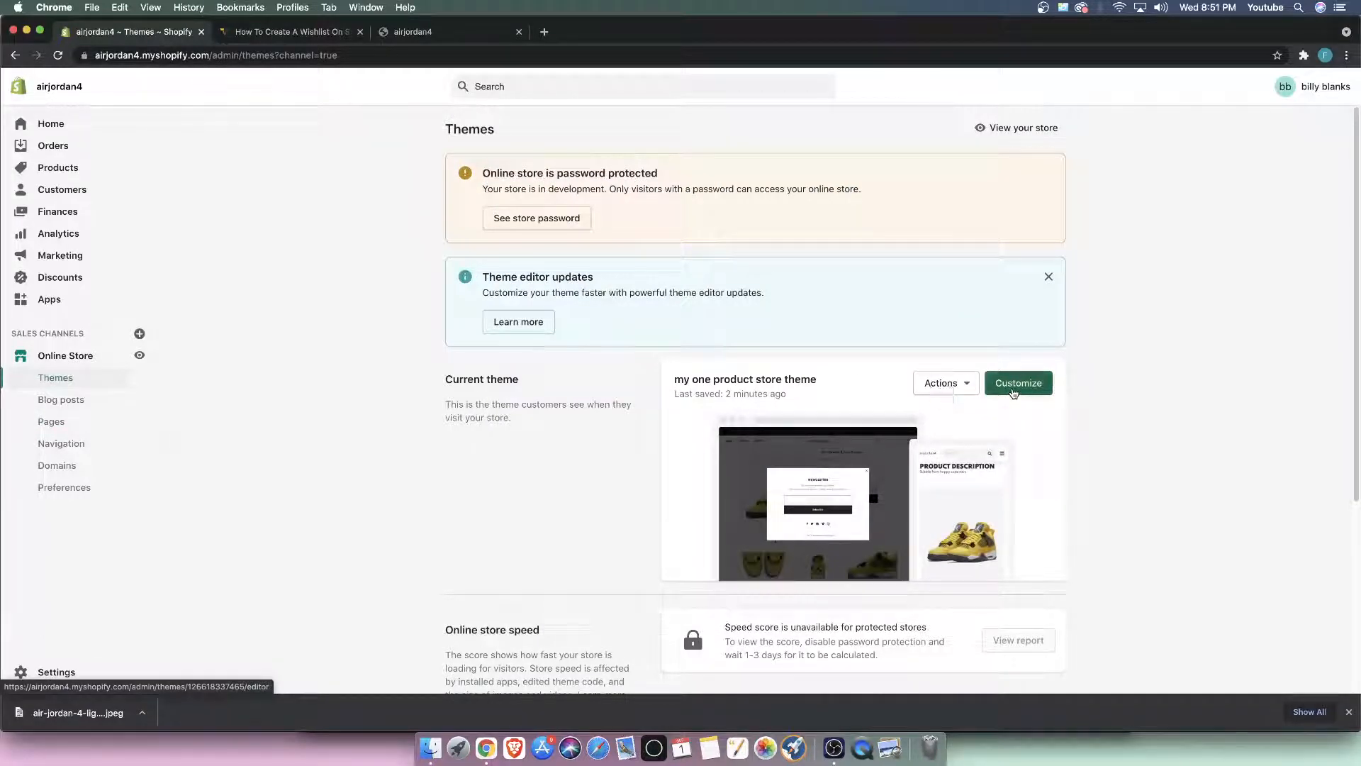
left_click(1014, 386)
left_click(454, 31)
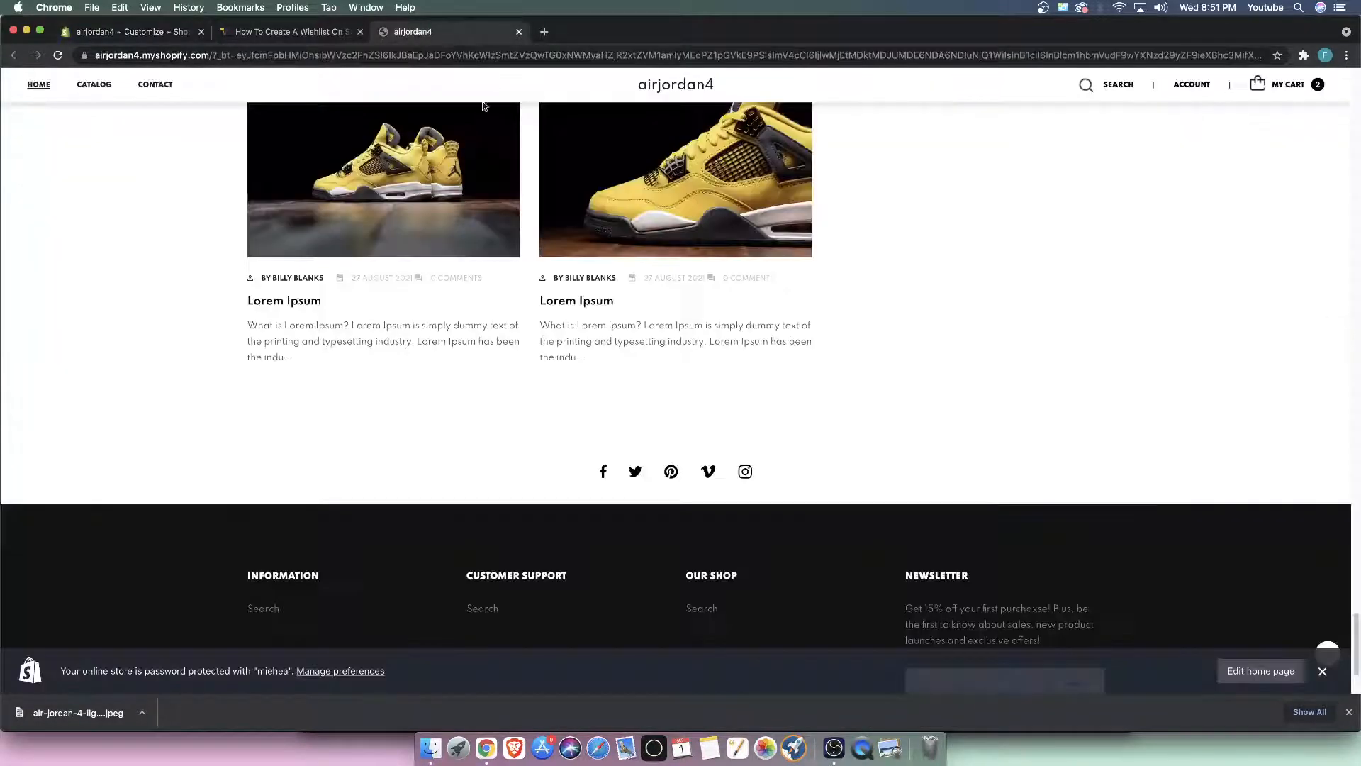
left_click(509, 58)
key("Return")
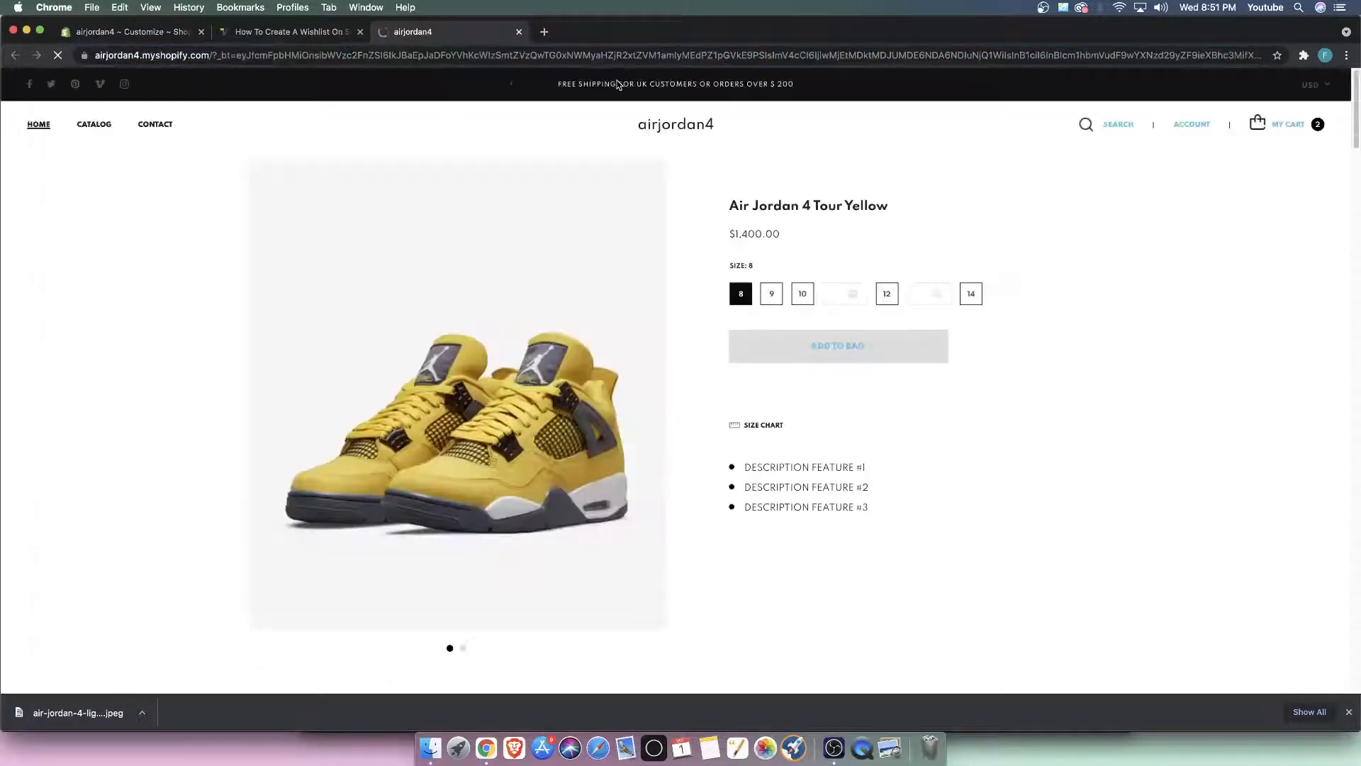
scroll(742, 207, "up", 6)
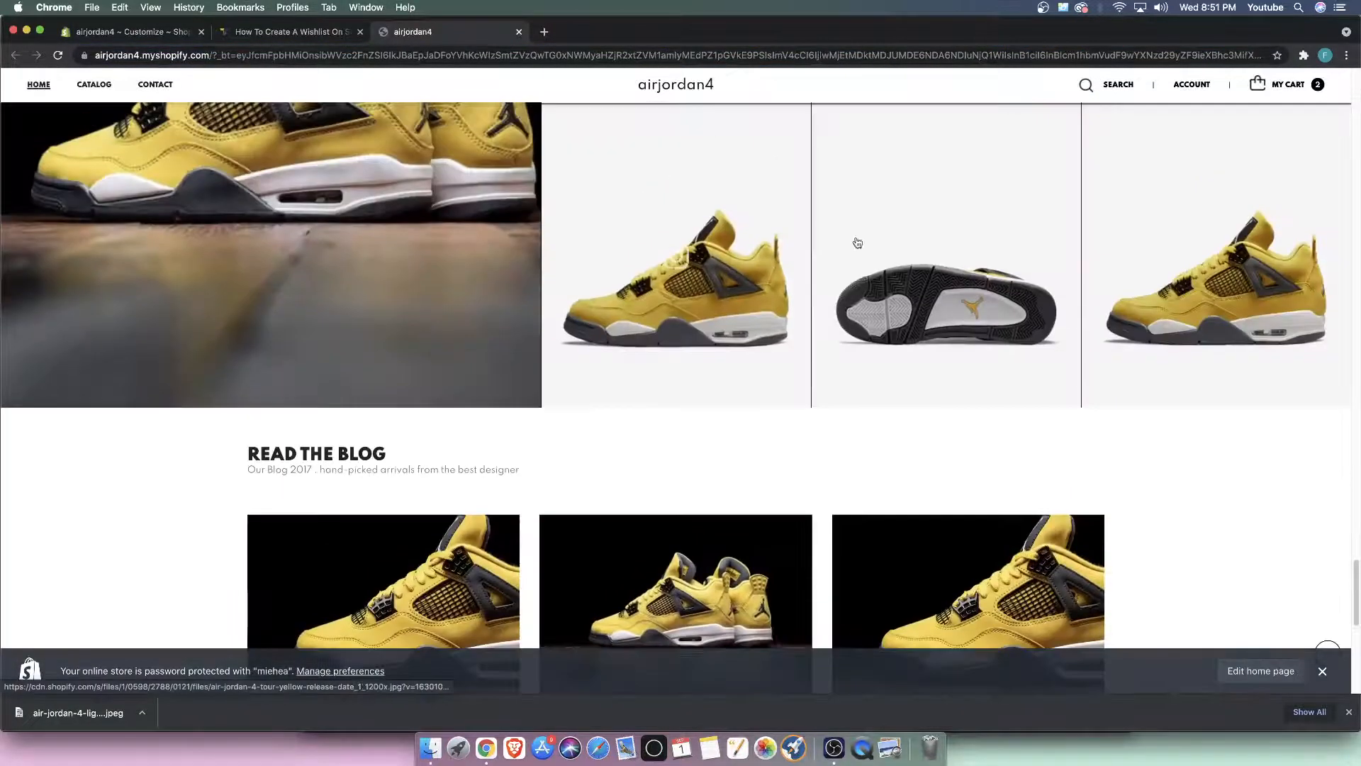
scroll(857, 243, "down", 4)
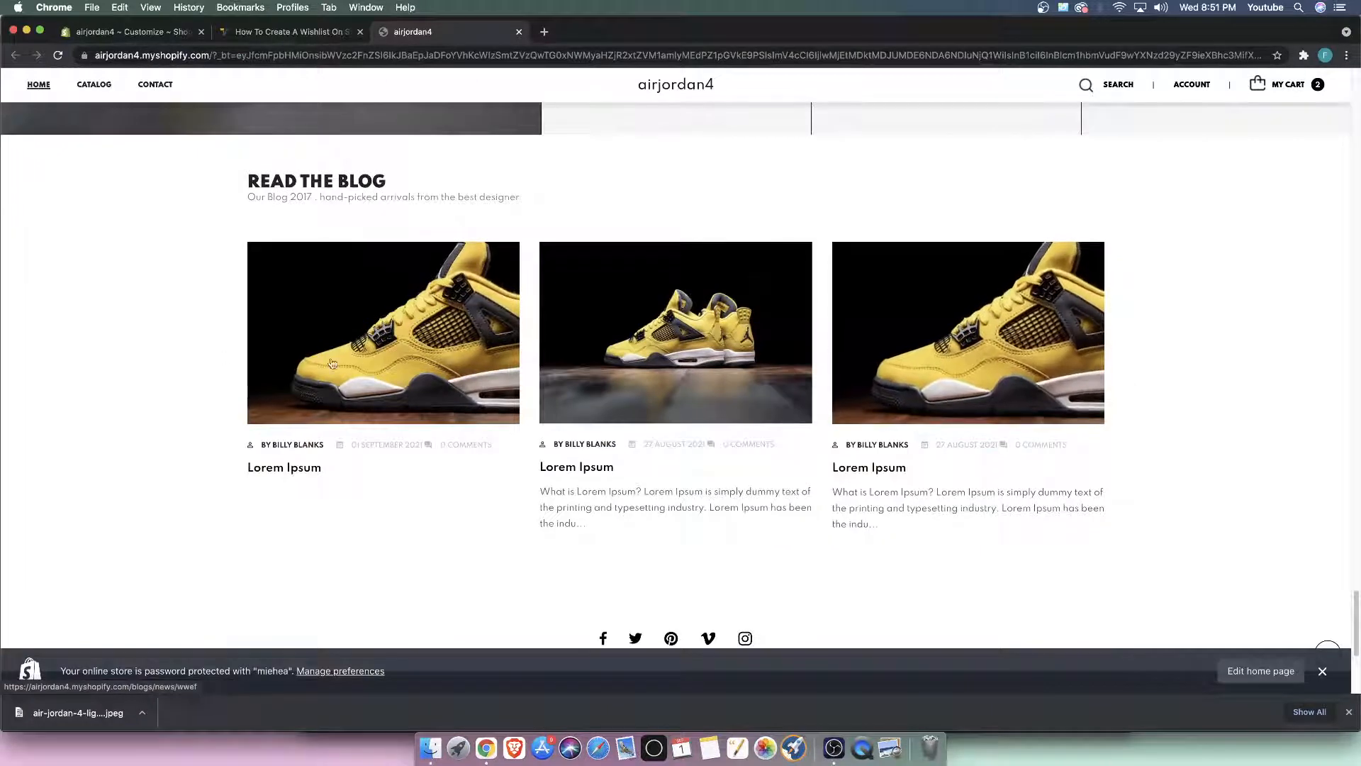
scroll(564, 334, "up", 6)
scroll(564, 334, "up", 10)
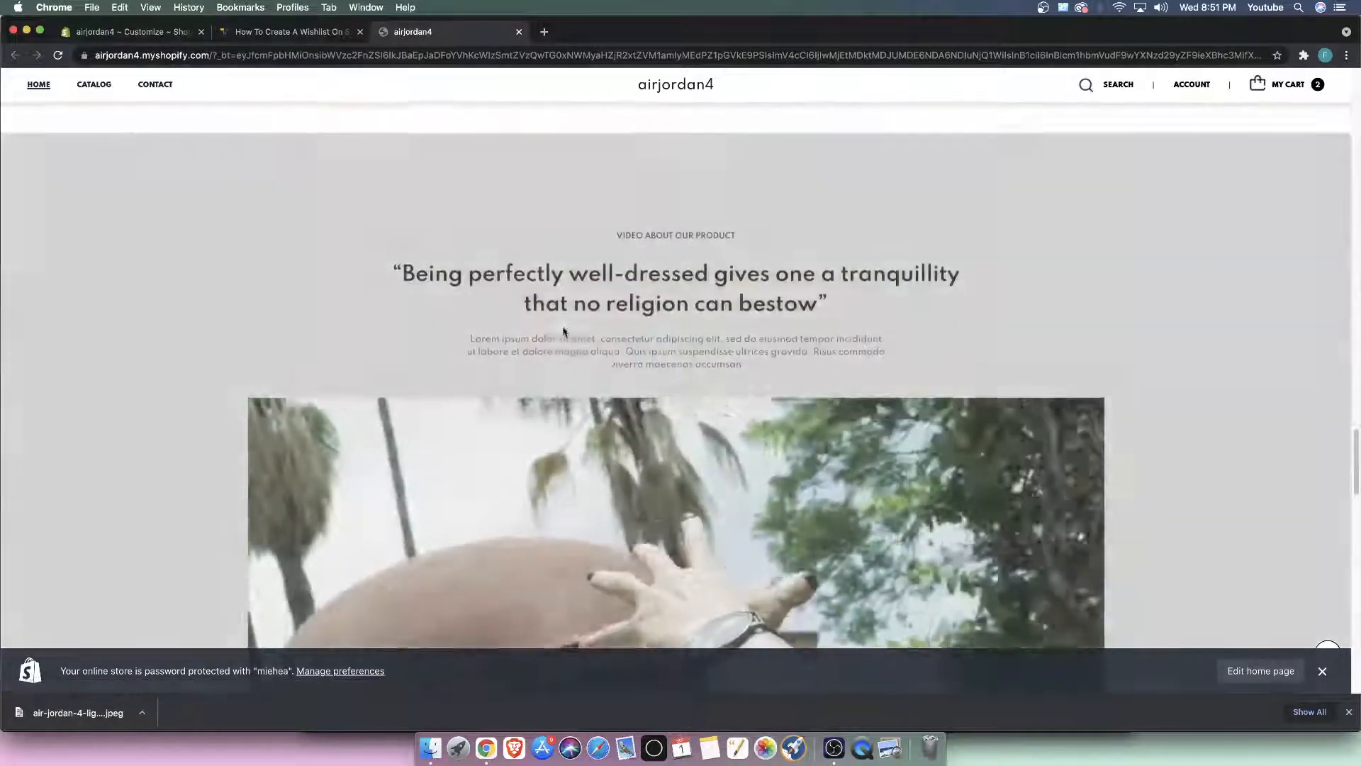
Add the blue $300 Air jordan 4 from the upseller section to the wishlist and view the wishlist page.
mouse_move(958, 399)
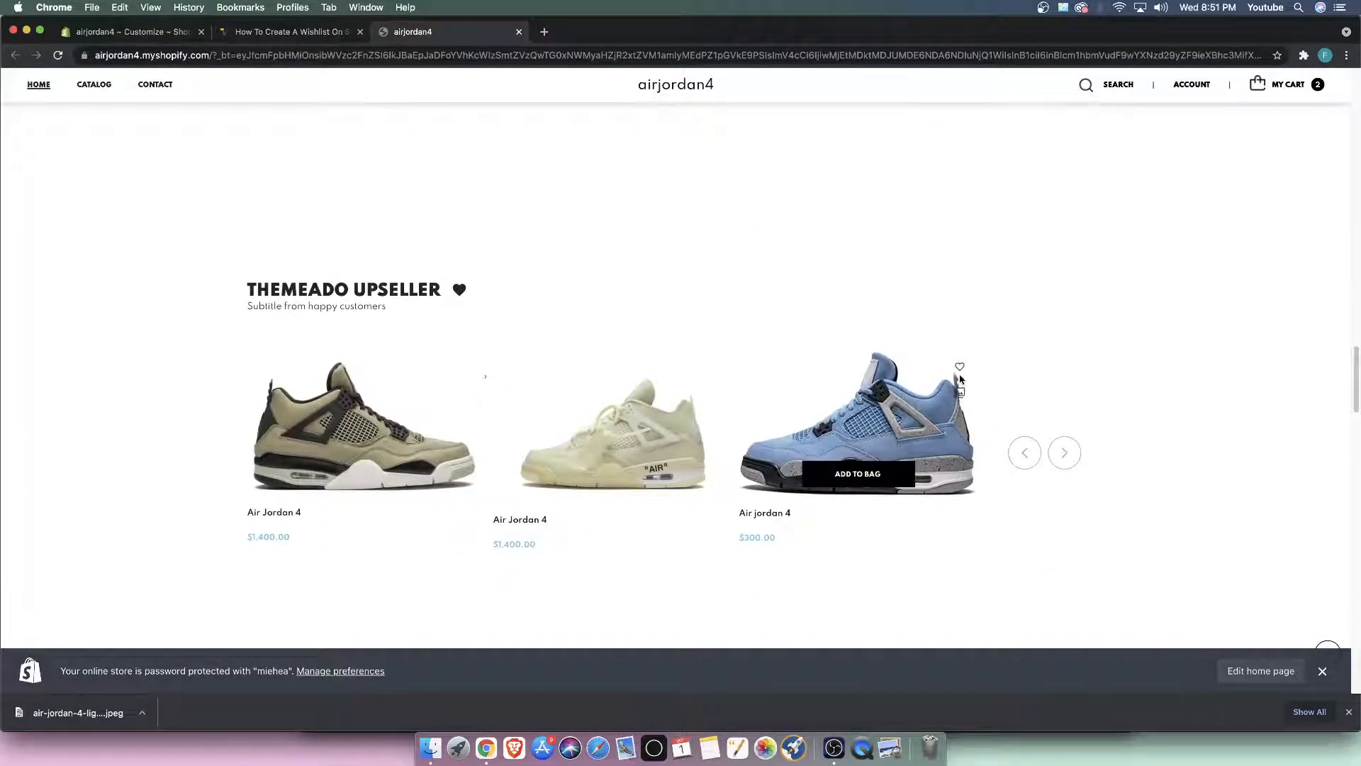
left_click(968, 367)
left_click(1323, 673)
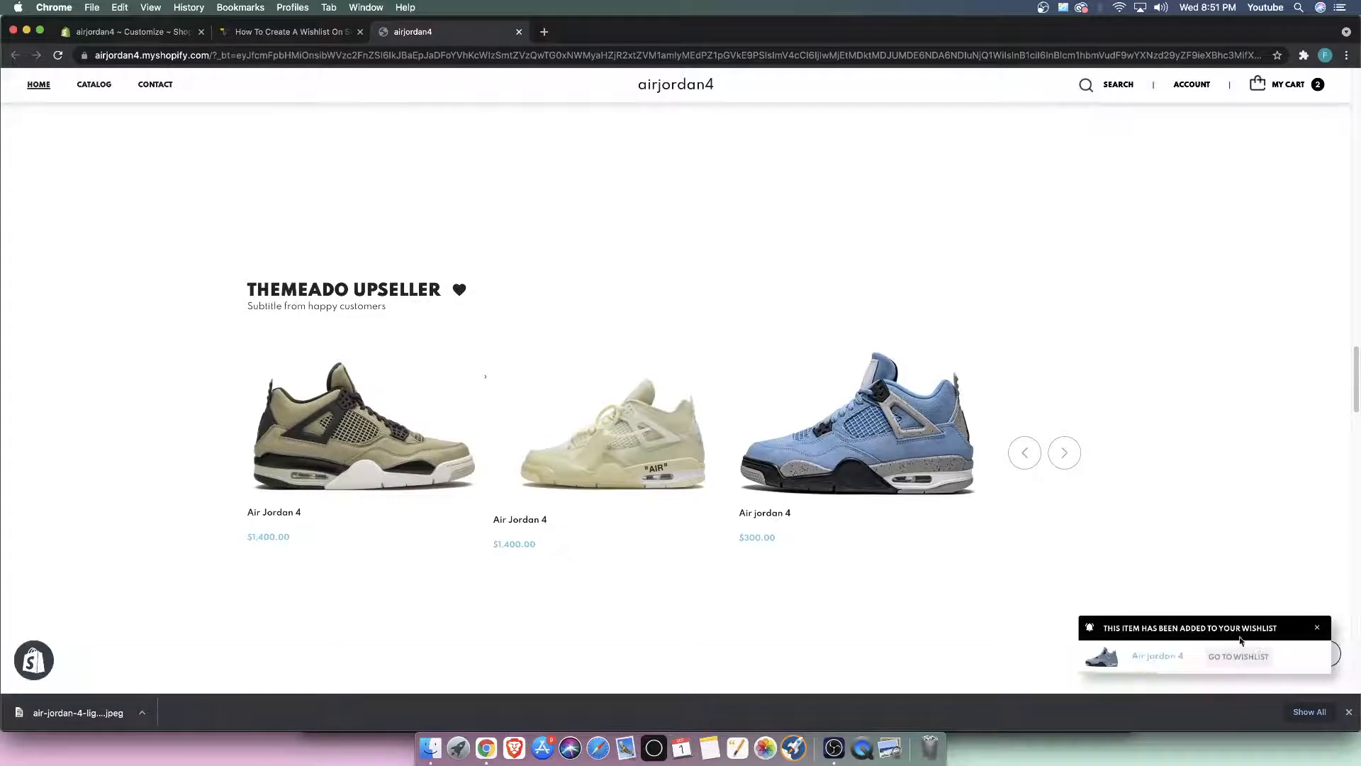
left_click(1239, 657)
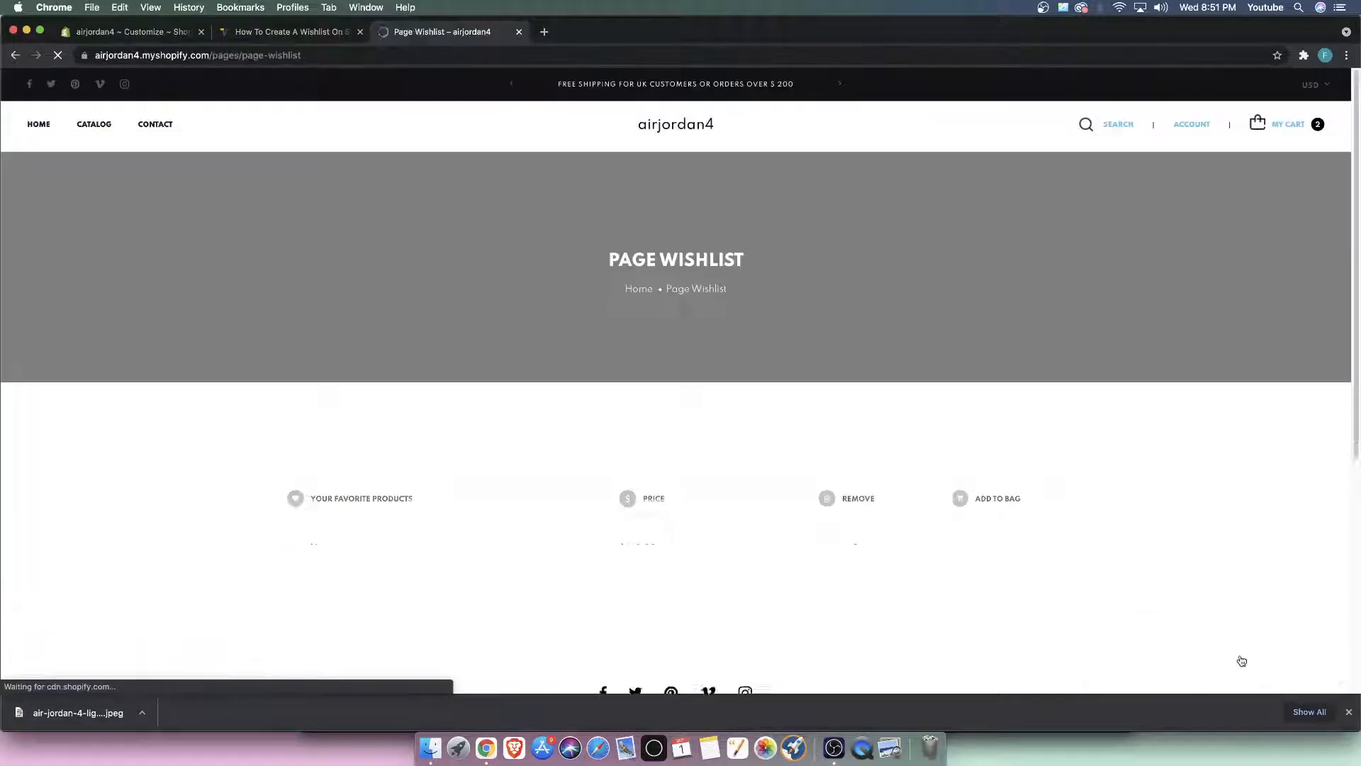
scroll(694, 359, "down", 3)
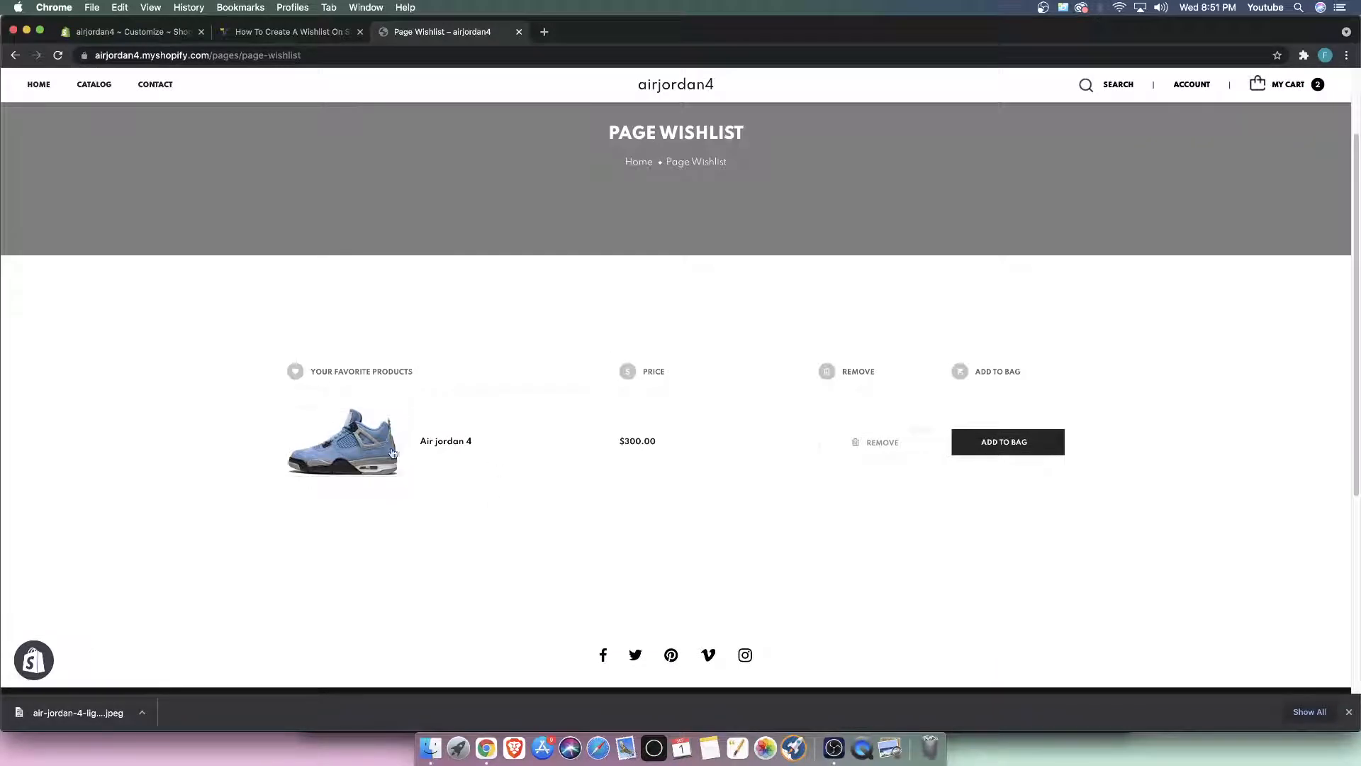
Remove the blue Air jordan 4 from the wishlist and return to the store's home page.
left_click(858, 452)
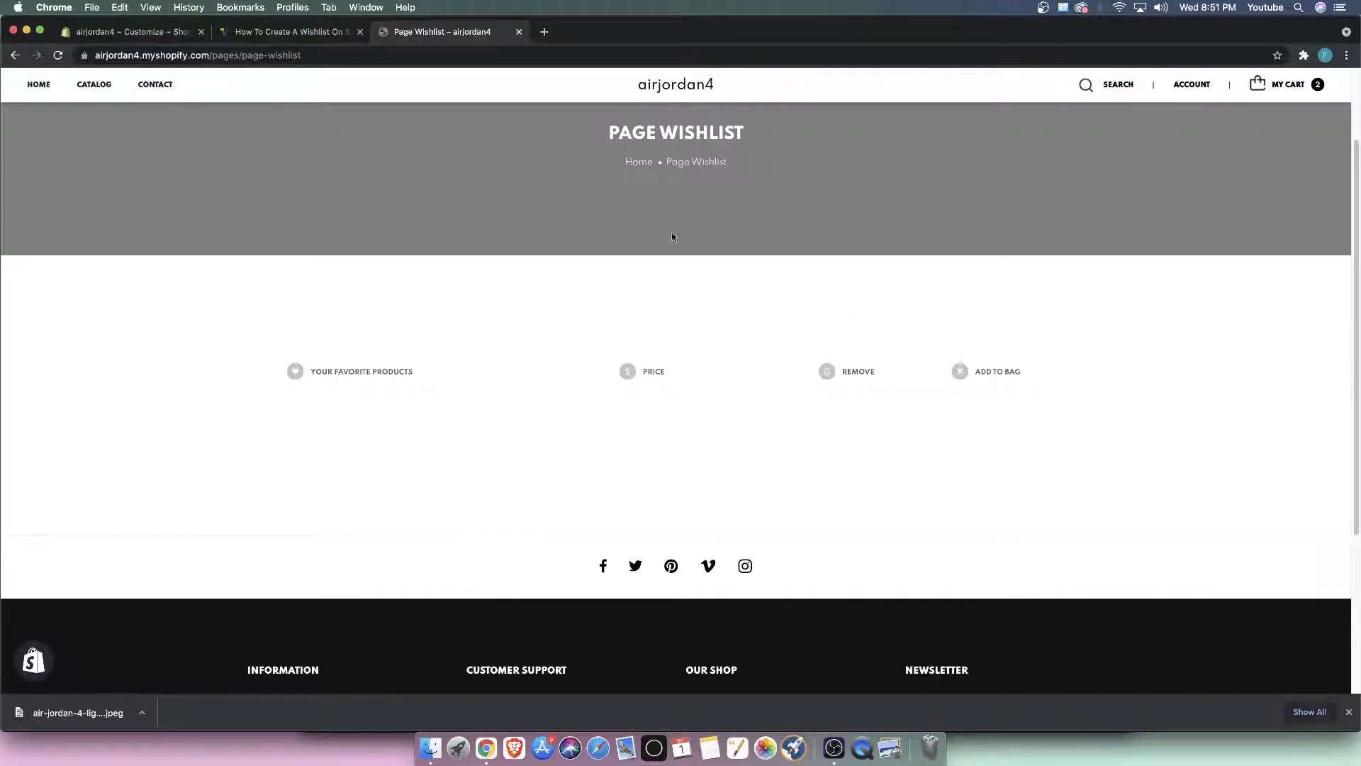
left_click(668, 88)
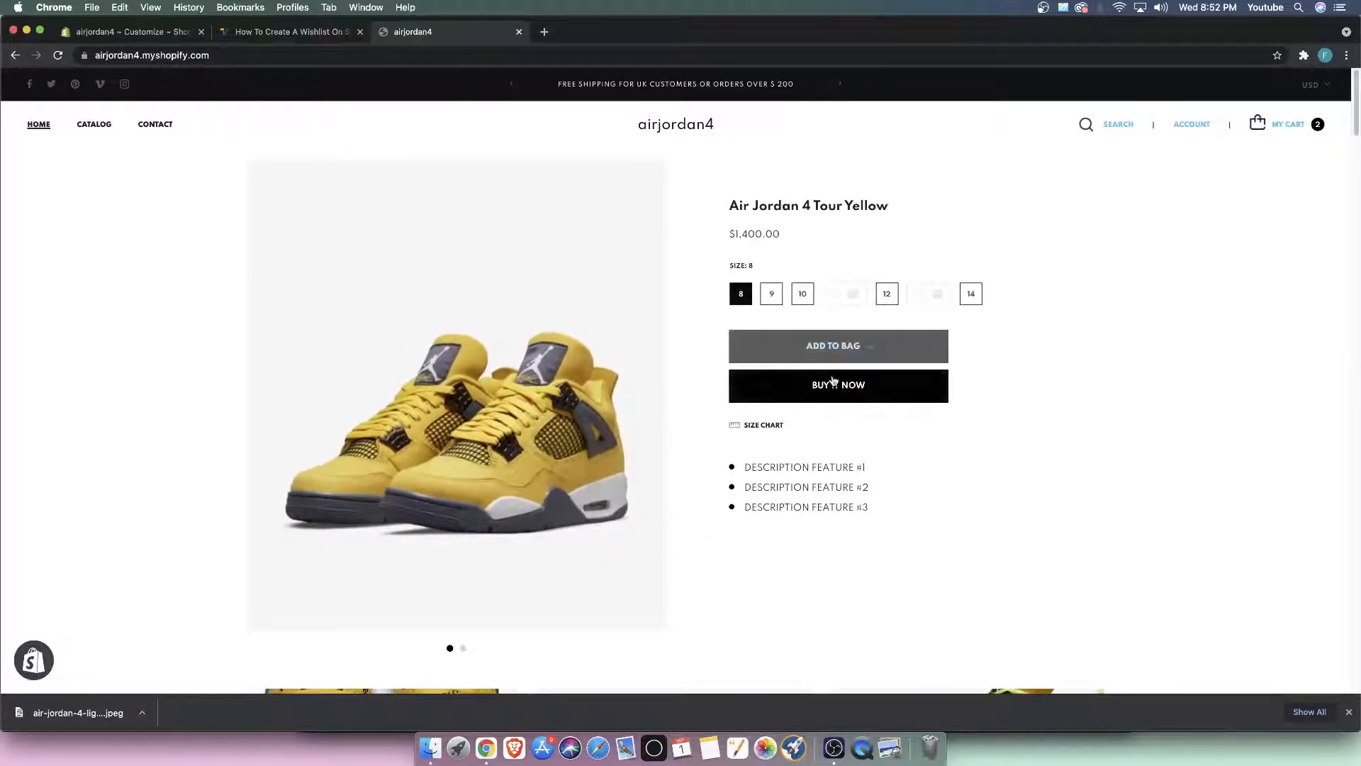
Add the cream and olive Air Jordan 4 upsell products to the wishlist and view them on the wishlist page.
scroll(625, 357, "down", 4)
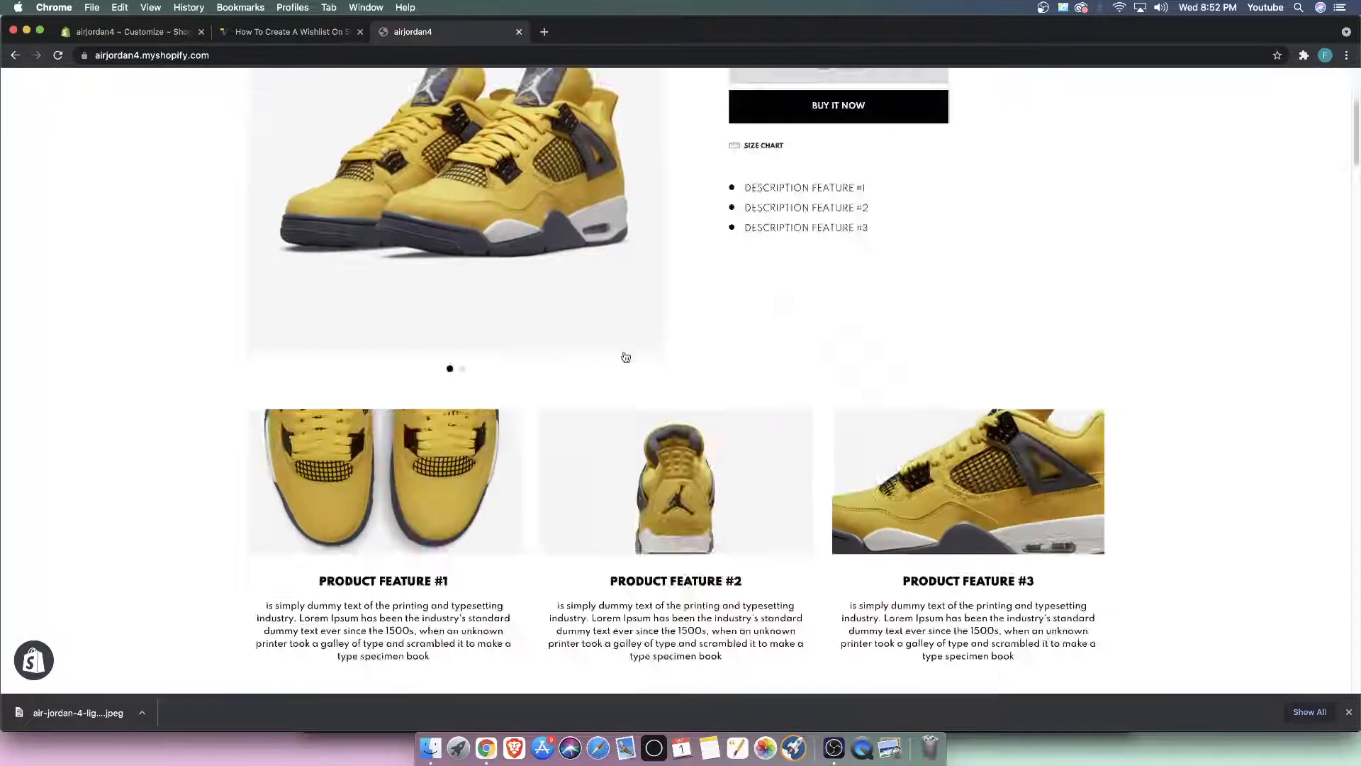
scroll(625, 356, "down", 15)
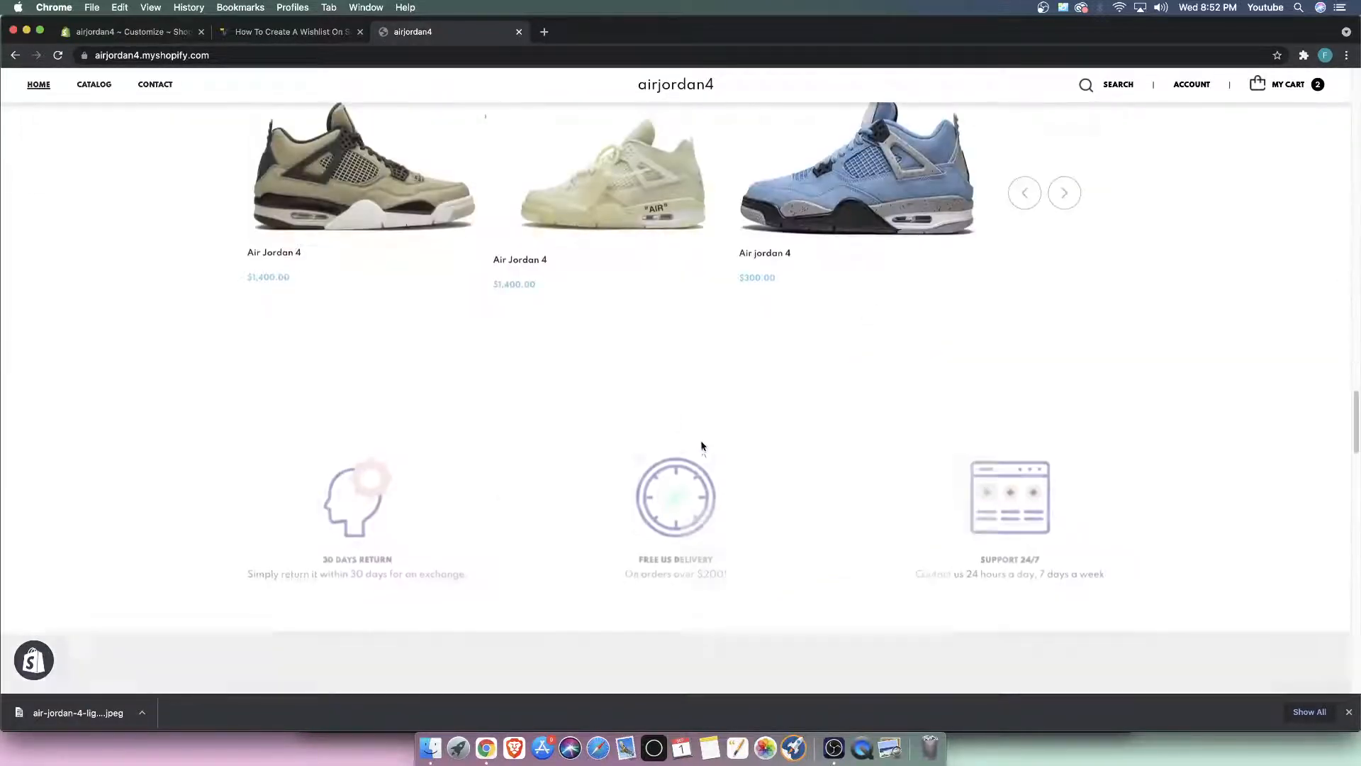
scroll(702, 445, "up", 4)
left_click(713, 390)
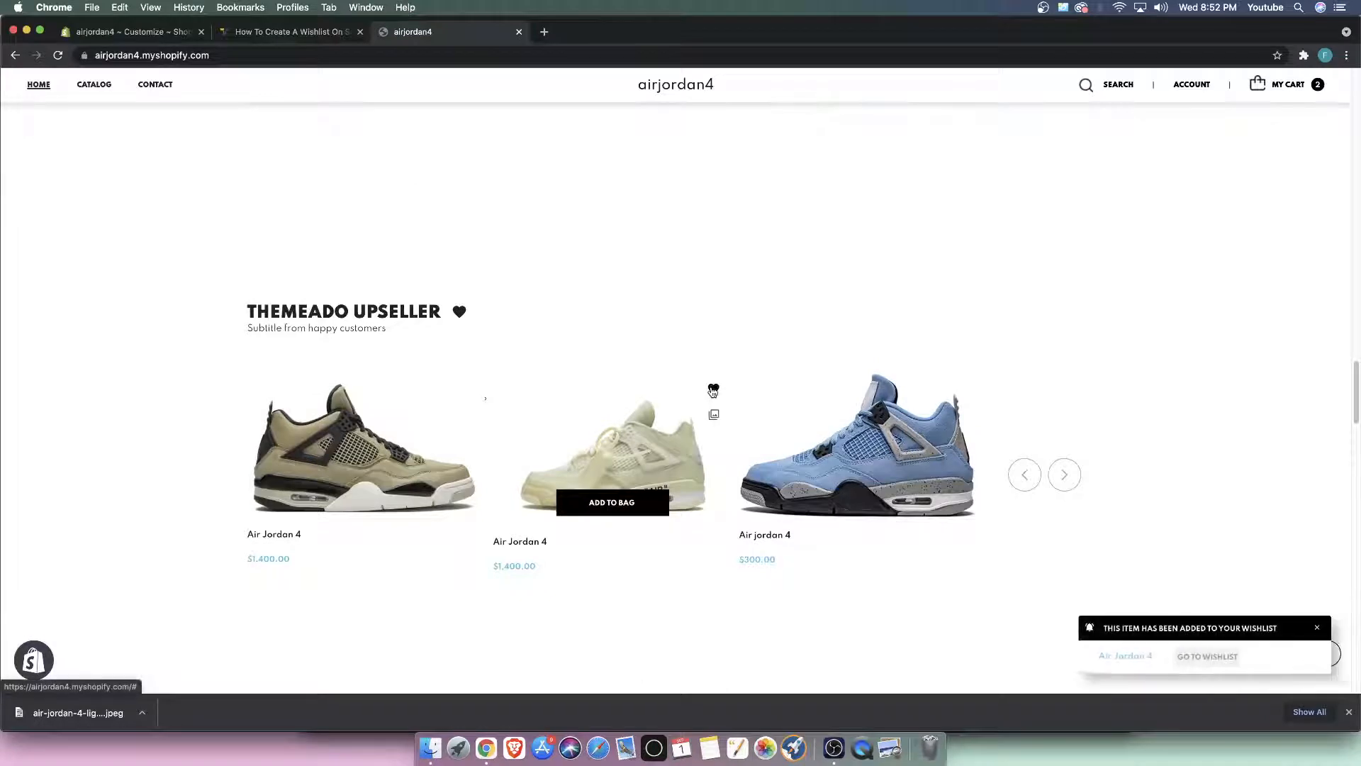
mouse_move(464, 391)
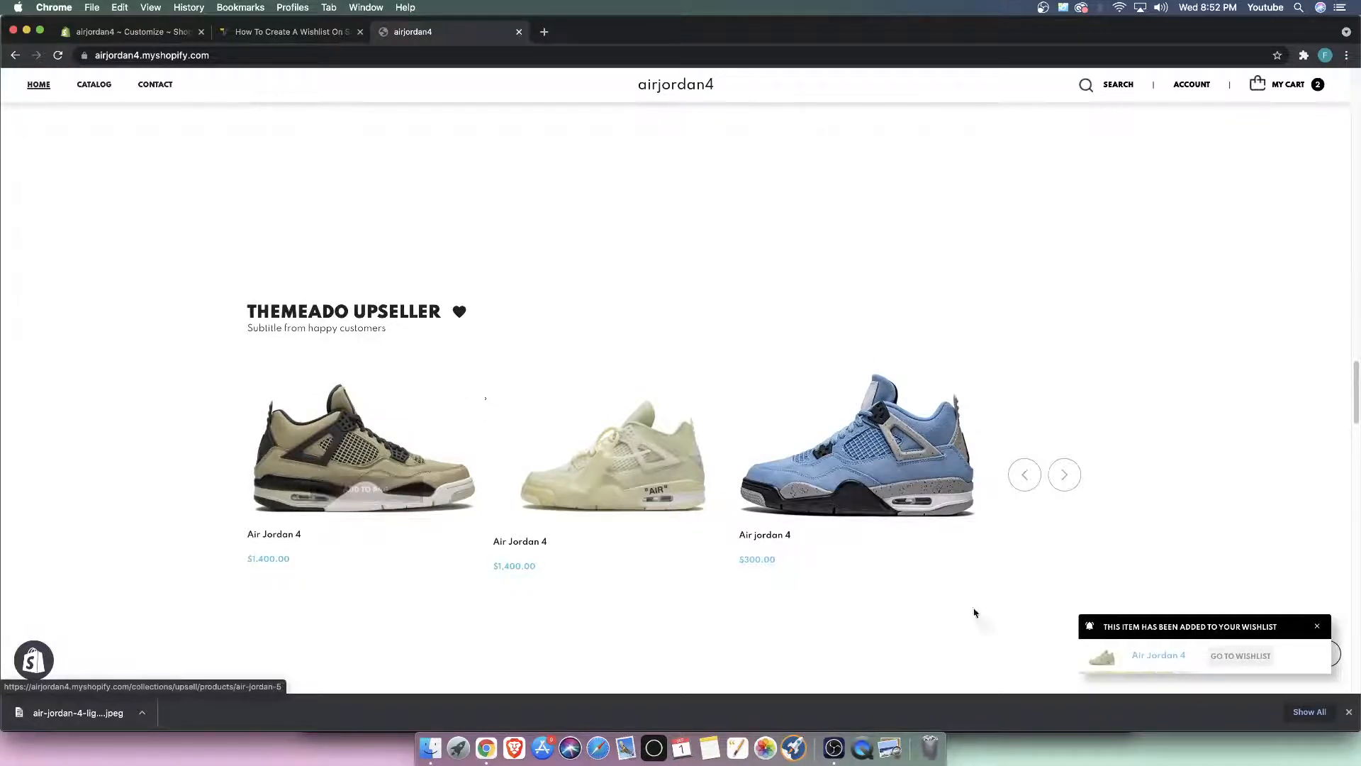
left_click(1234, 656)
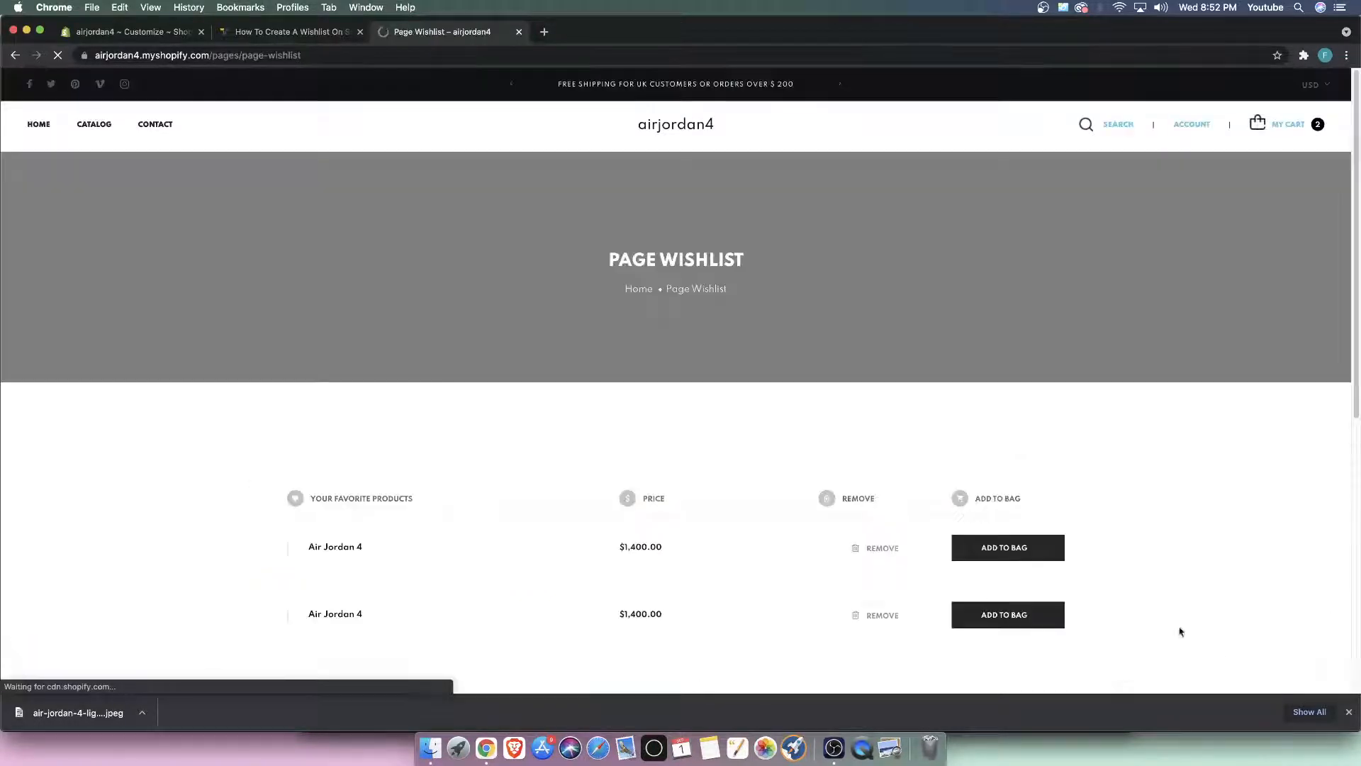
scroll(663, 420, "down", 4)
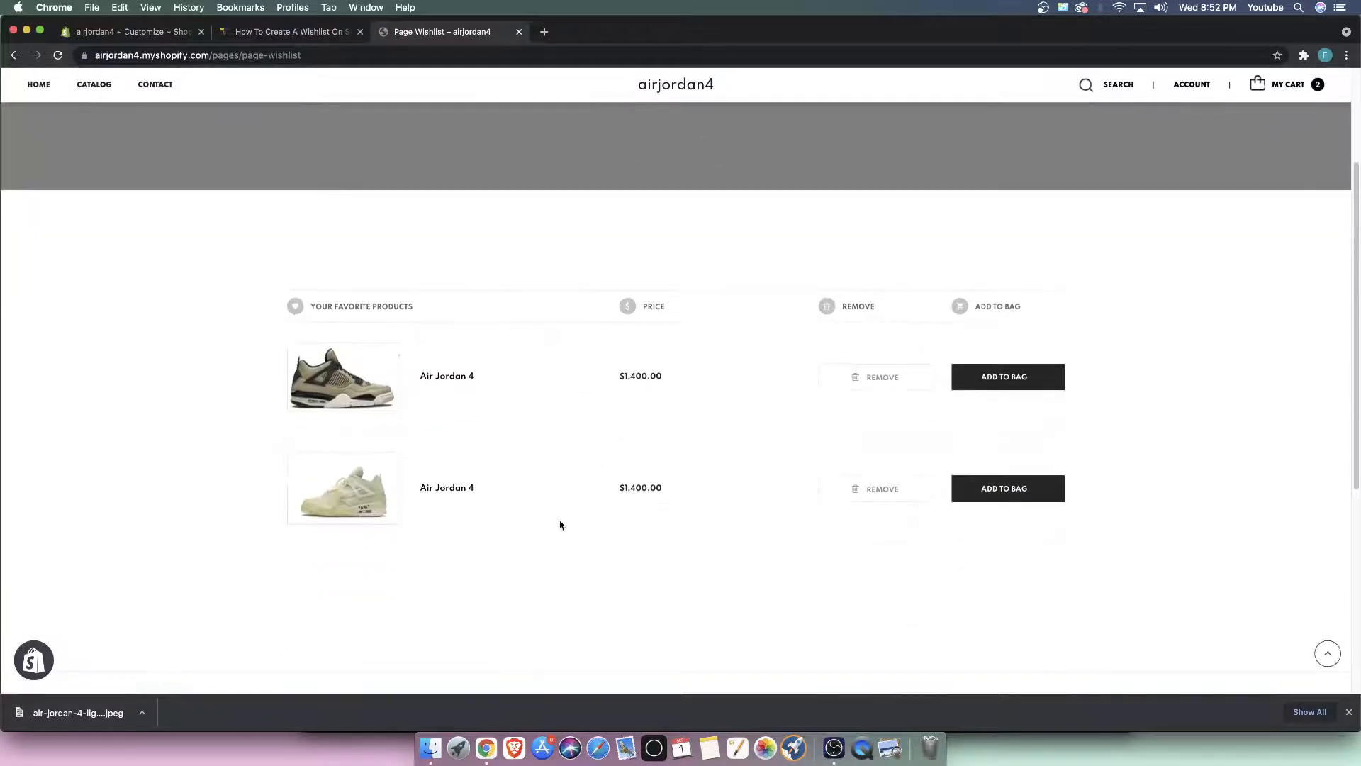
Remove the olive Air Jordan 4 from the wishlist and add the cream one to the bag.
left_click(879, 377)
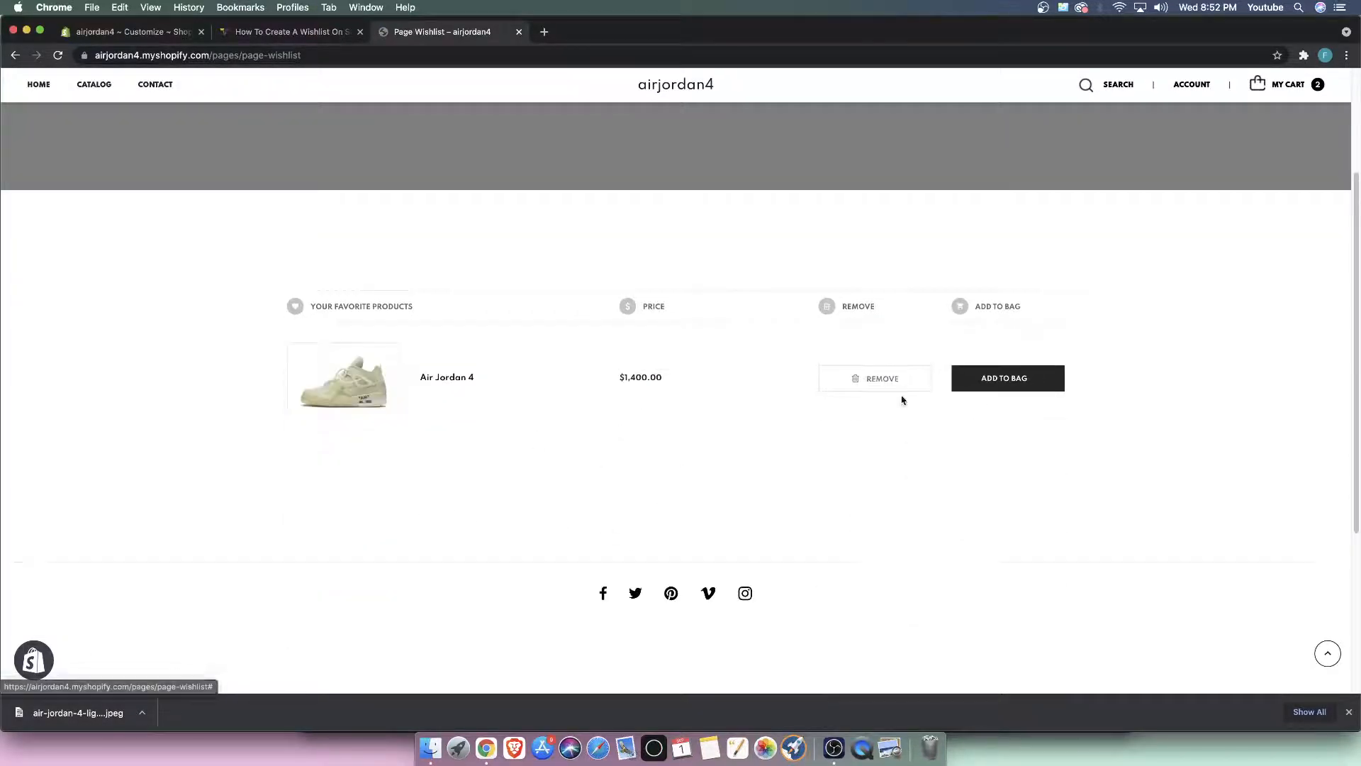
left_click(998, 379)
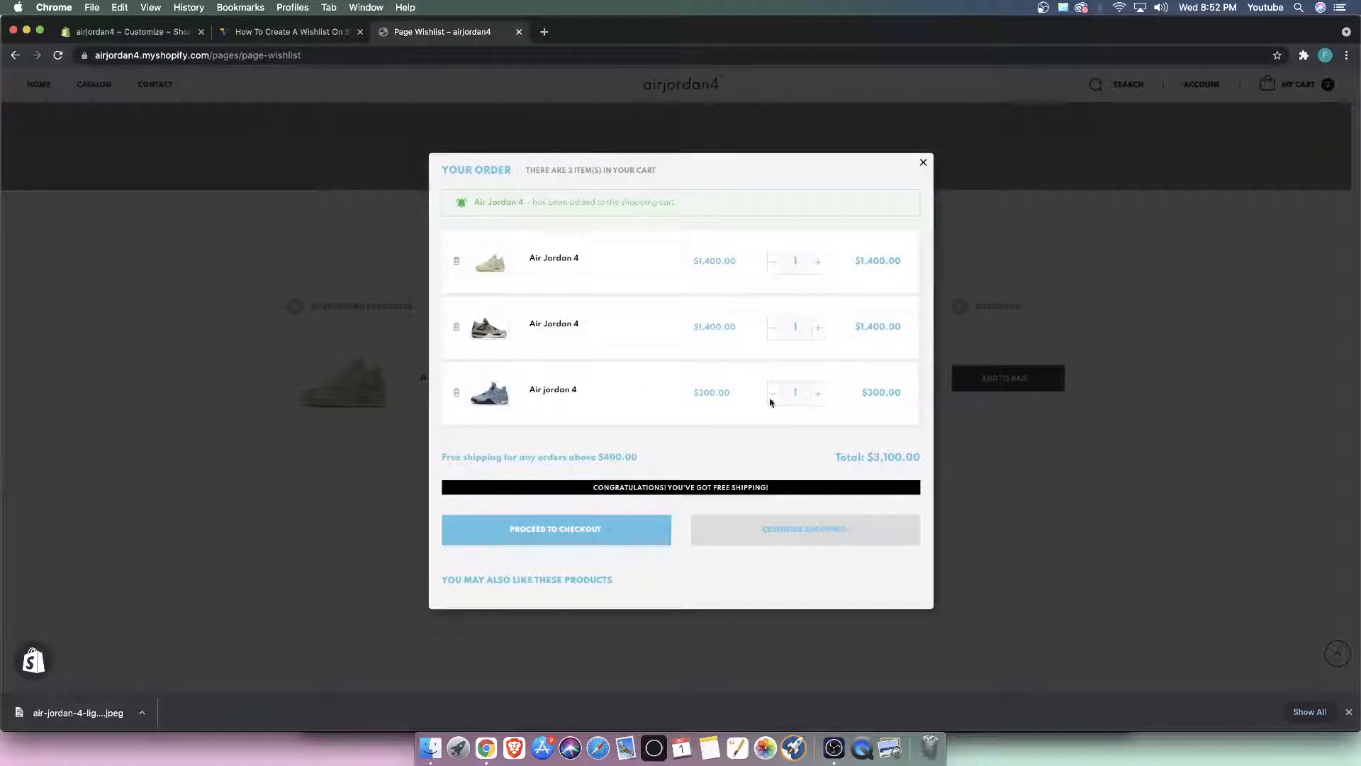
Delete the olive and cream Air Jordan 4 shoes from the cart and close the order popup.
left_click(458, 327)
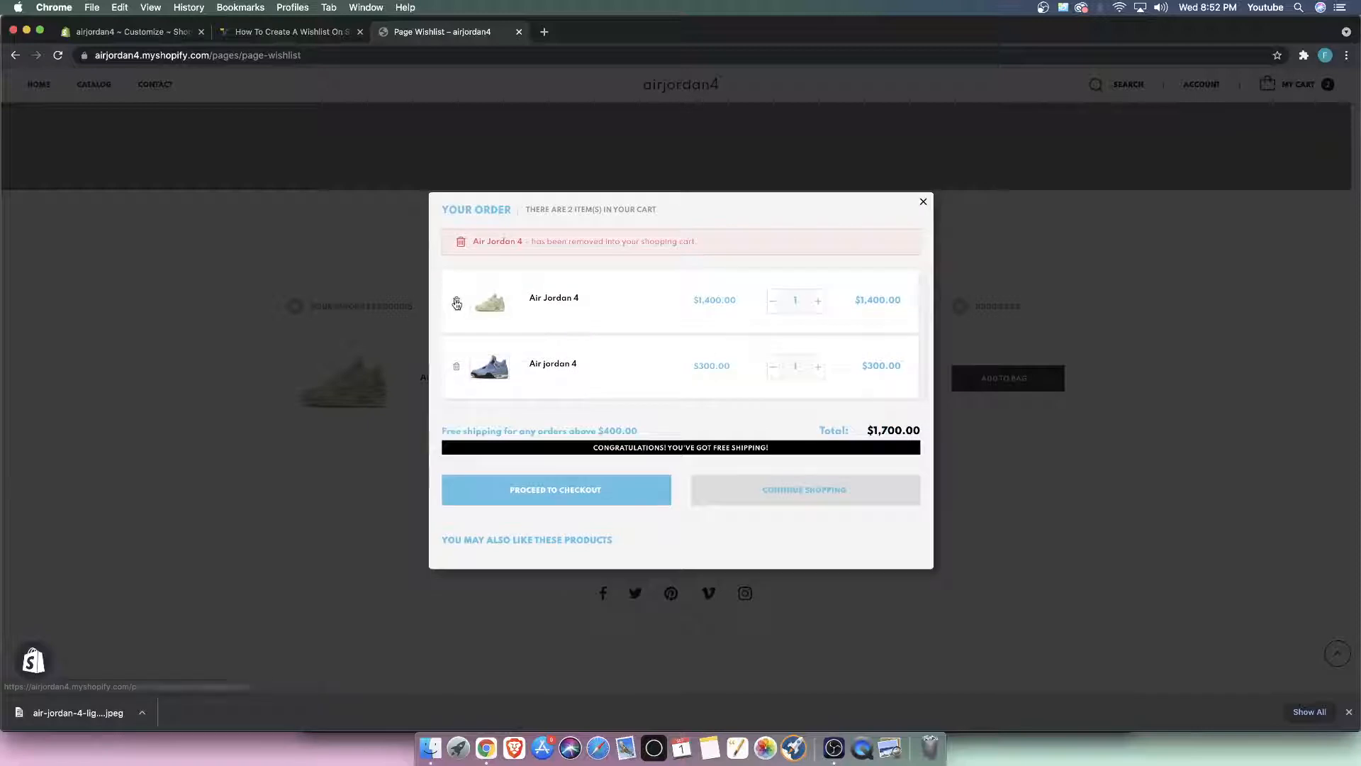
left_click(456, 303)
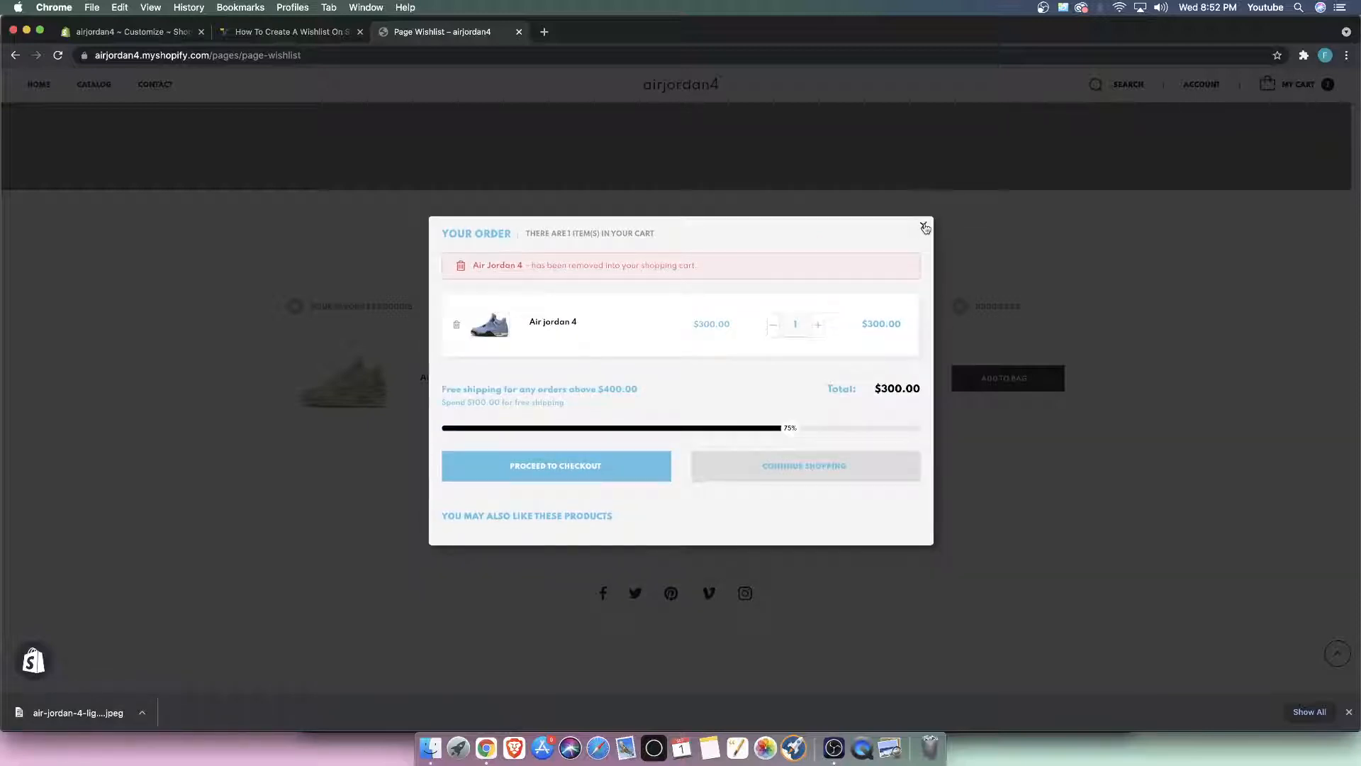
left_click(226, 88)
Return to the theme editor and review the Themeado Config General options in the theme settings.
left_click(166, 33)
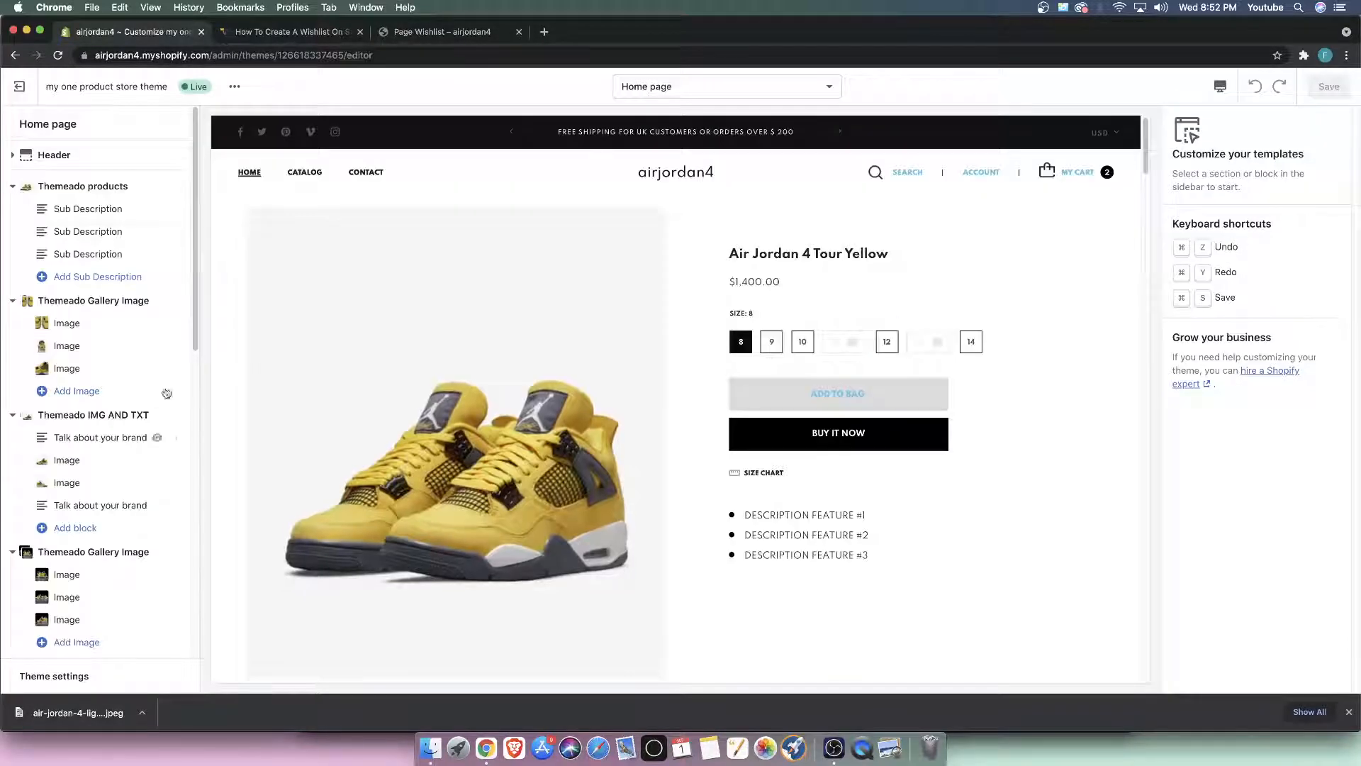
scroll(258, 358, "down", 2)
scroll(118, 568, "down", 4)
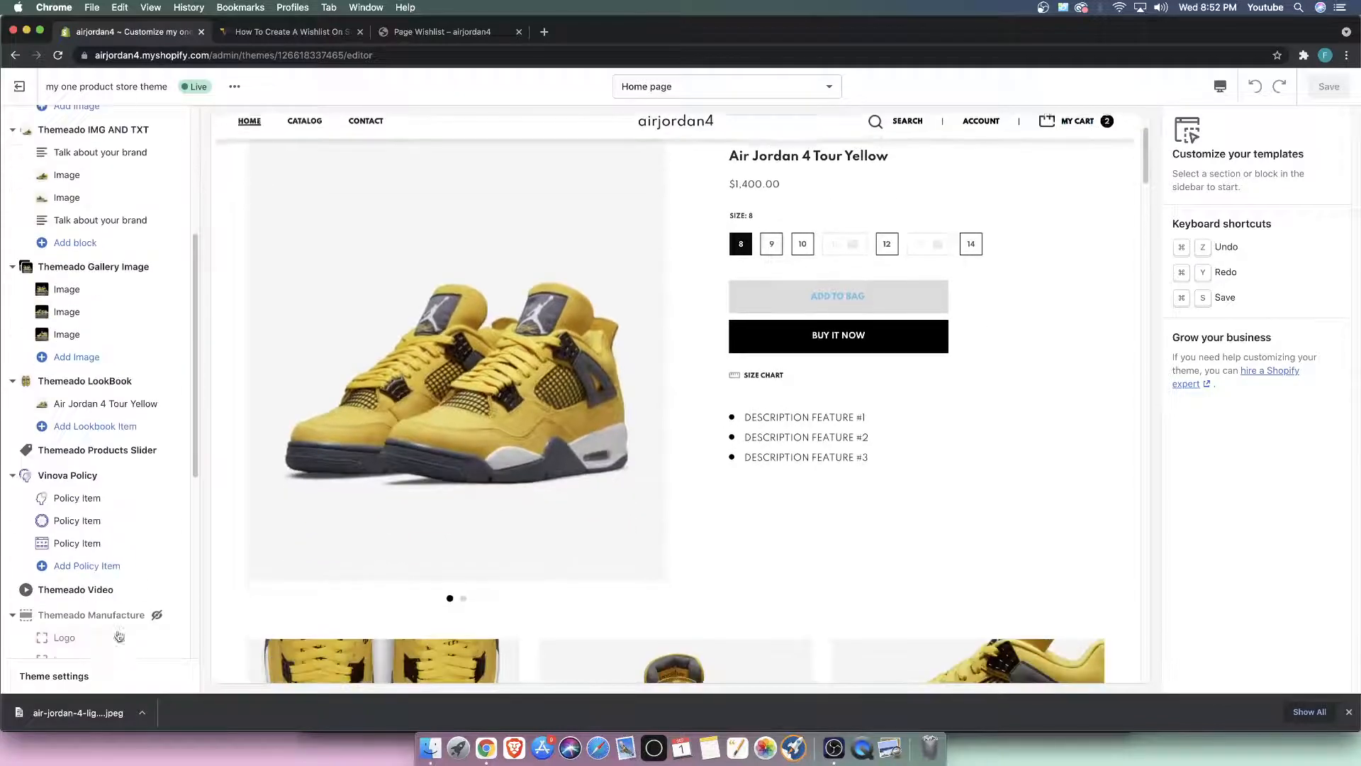
left_click(86, 682)
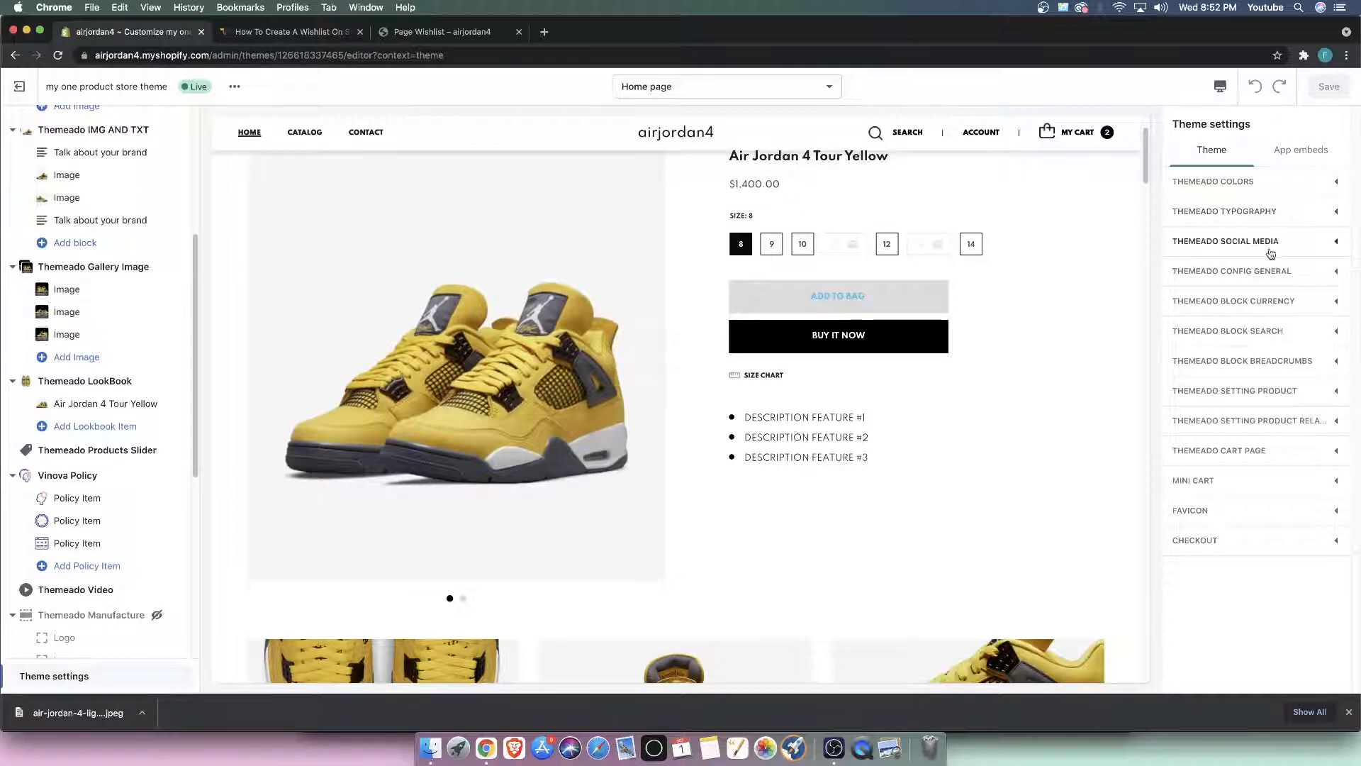
left_click(1269, 270)
scroll(1255, 354, "down", 5)
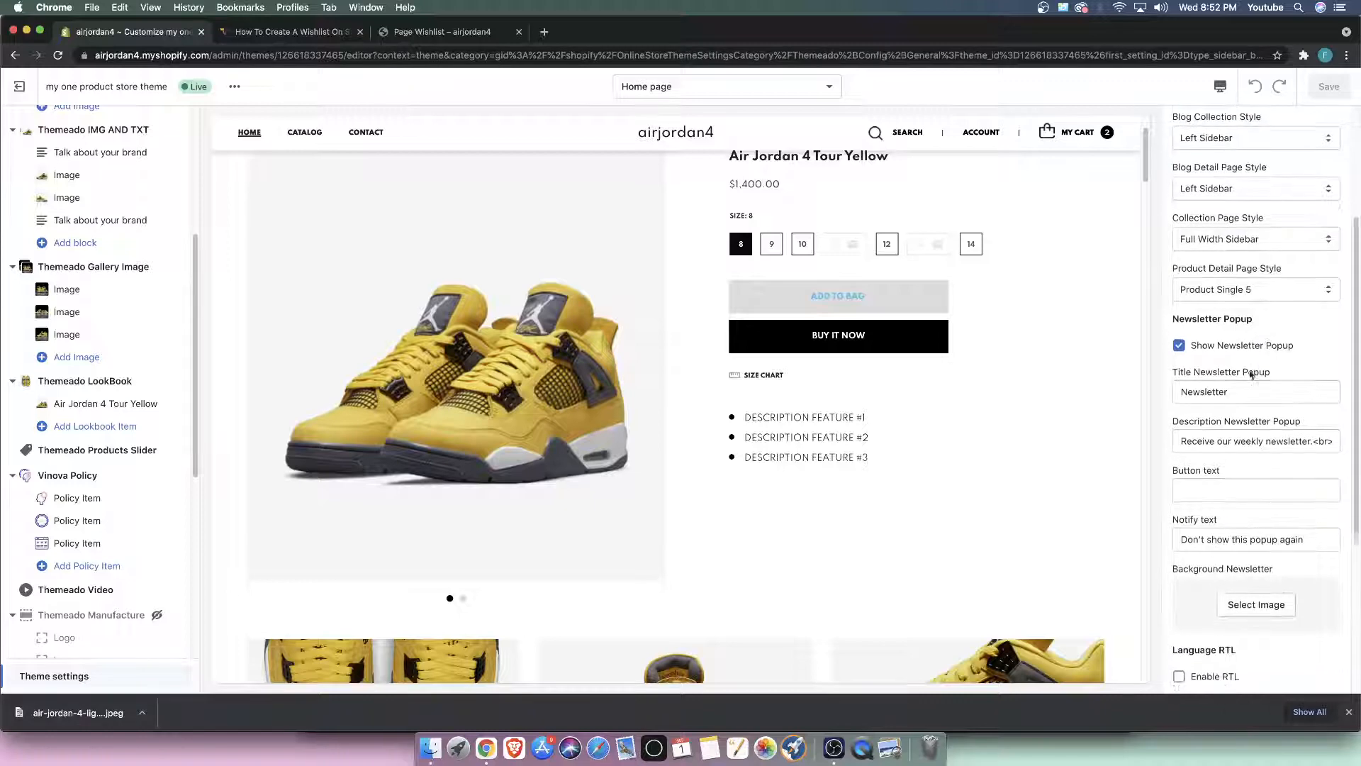
scroll(1252, 374, "up", 5)
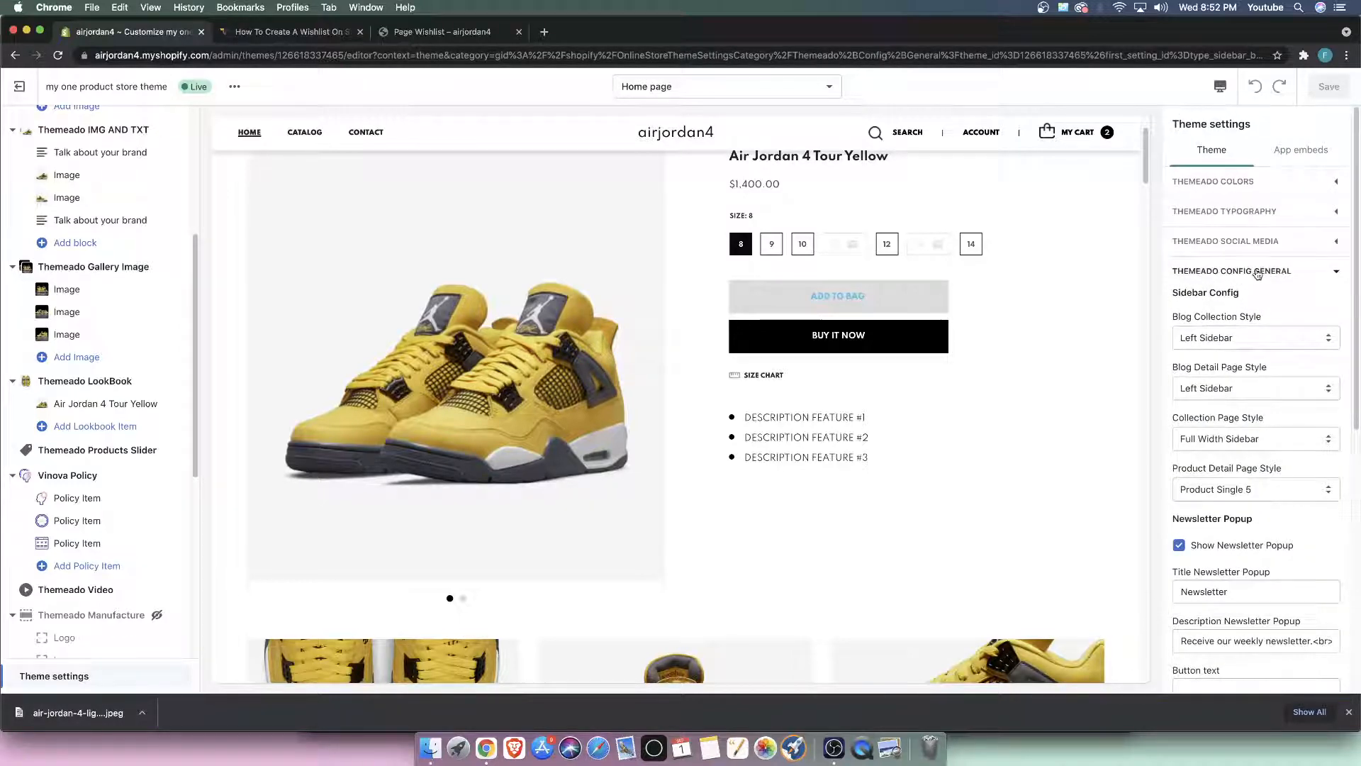
left_click(1246, 270)
left_click(1246, 271)
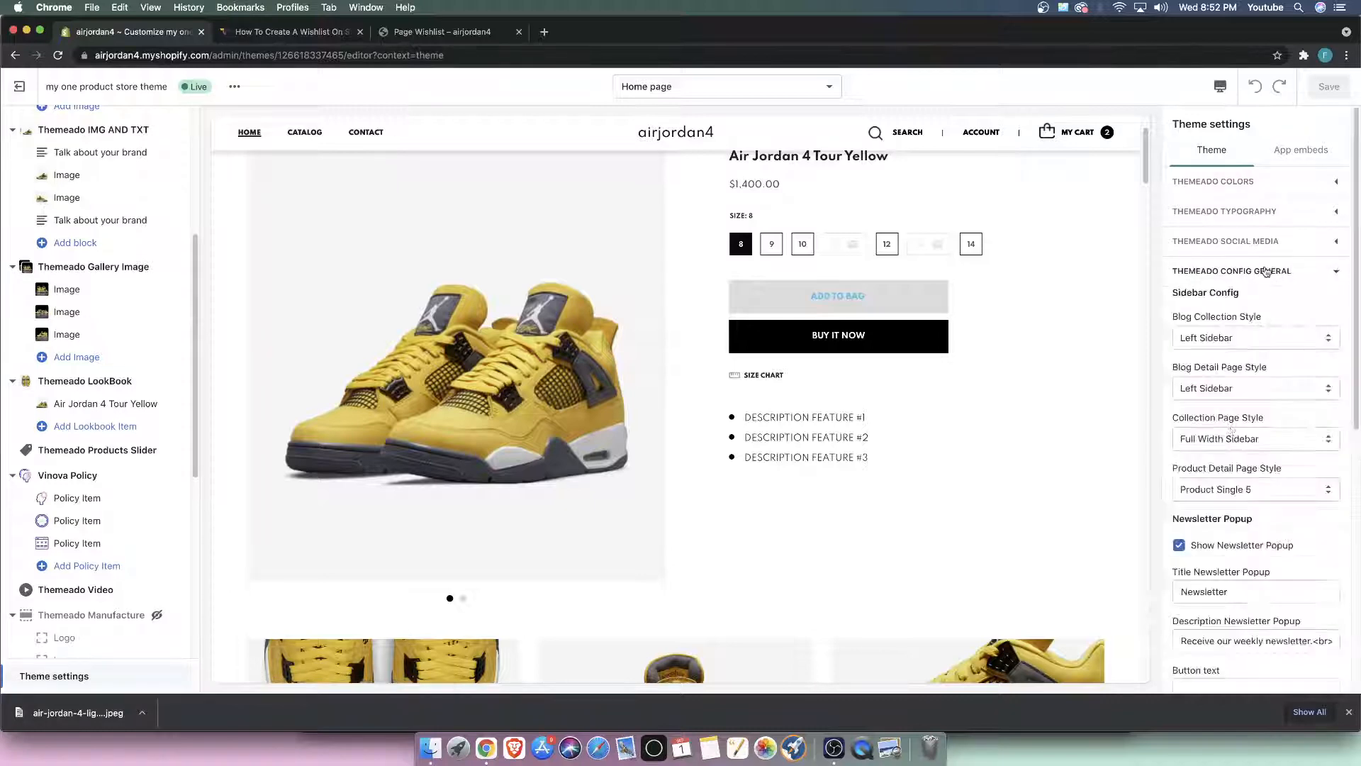
Set the newsletter popup's background to the library's close-up image of the yellow shoe with the Jumpman logo.
scroll(1222, 458, "down", 1)
scroll(1222, 458, "down", 5)
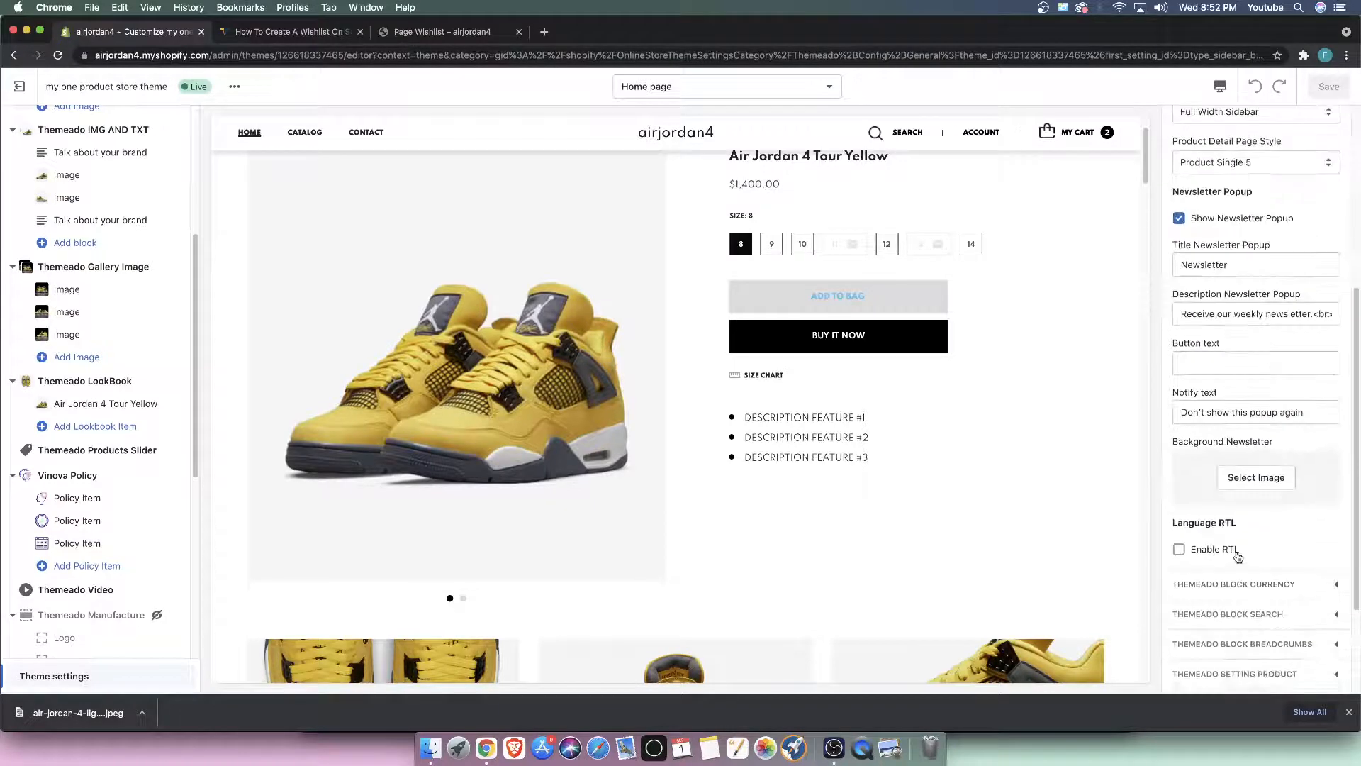
left_click(1249, 476)
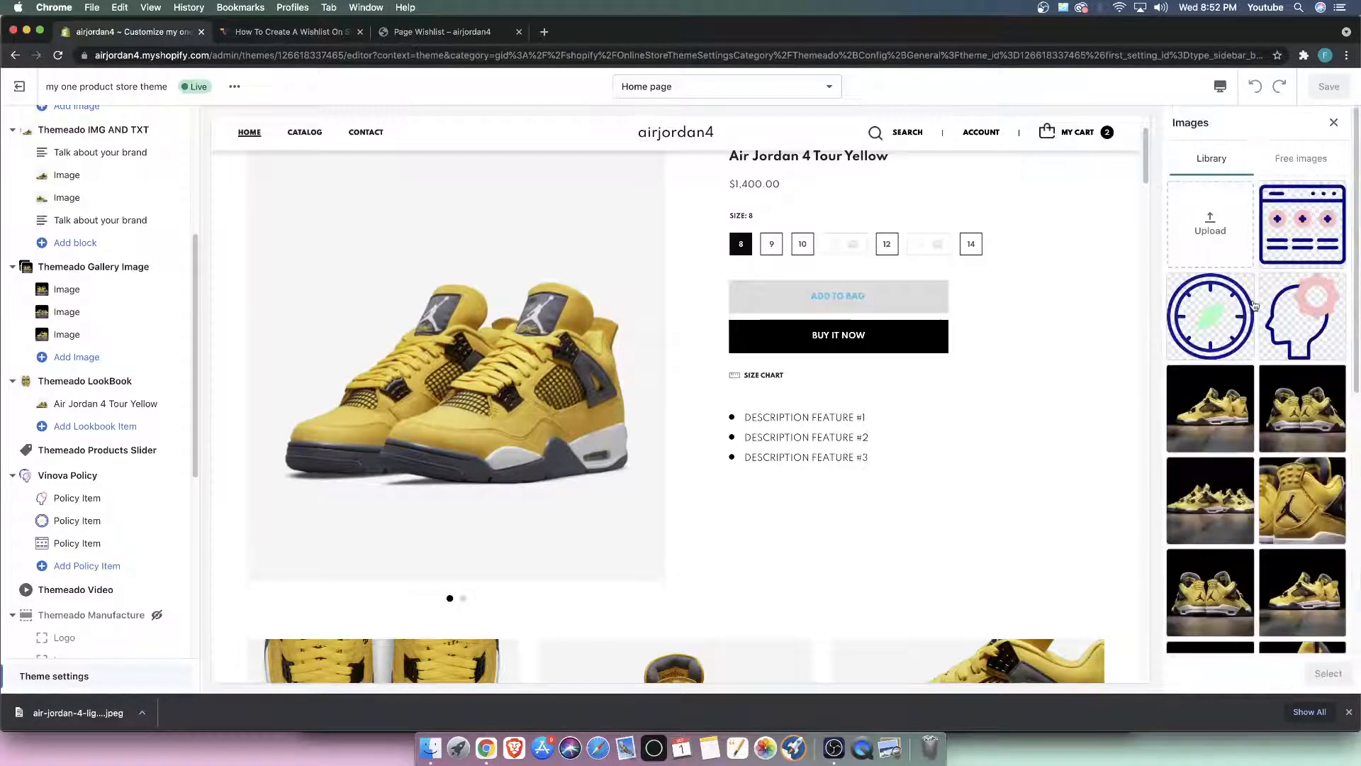
scroll(1290, 363, "down", 3)
left_click(1290, 363)
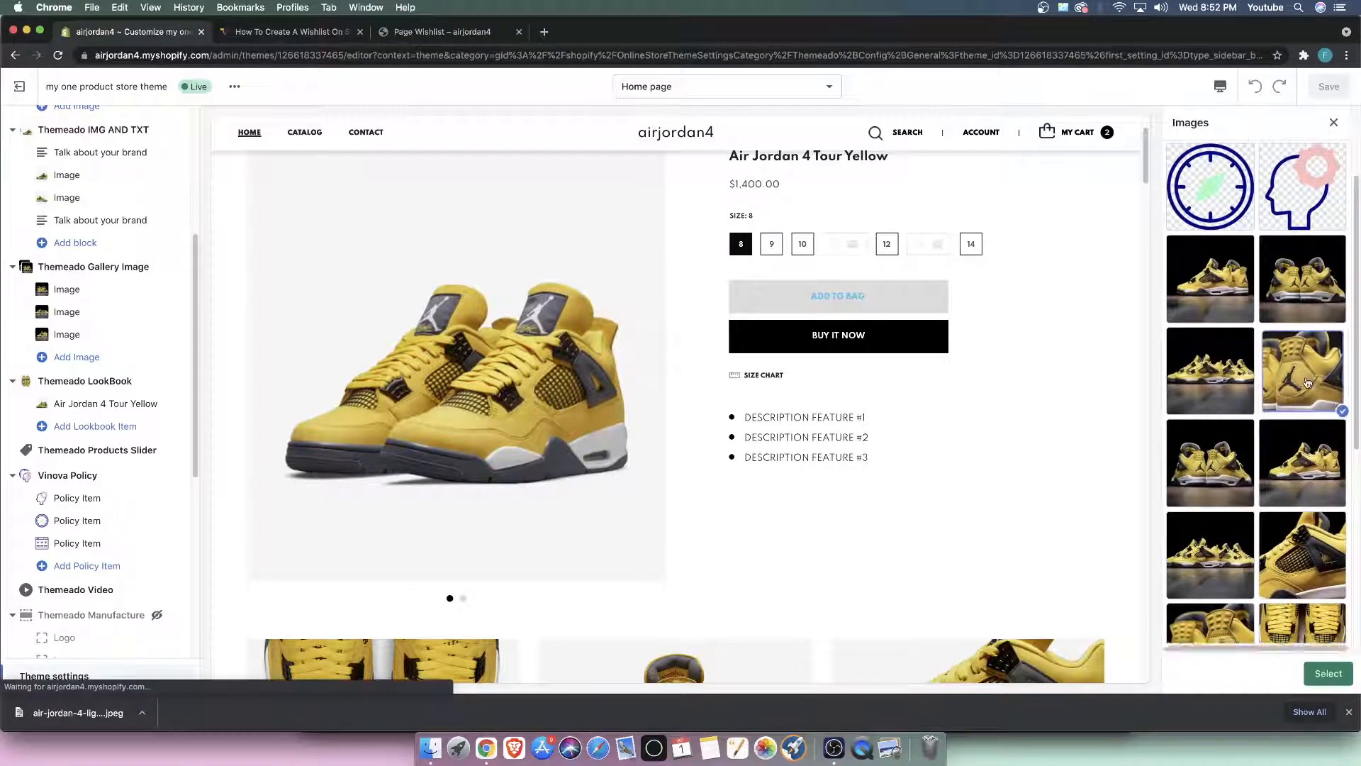
left_click(1328, 674)
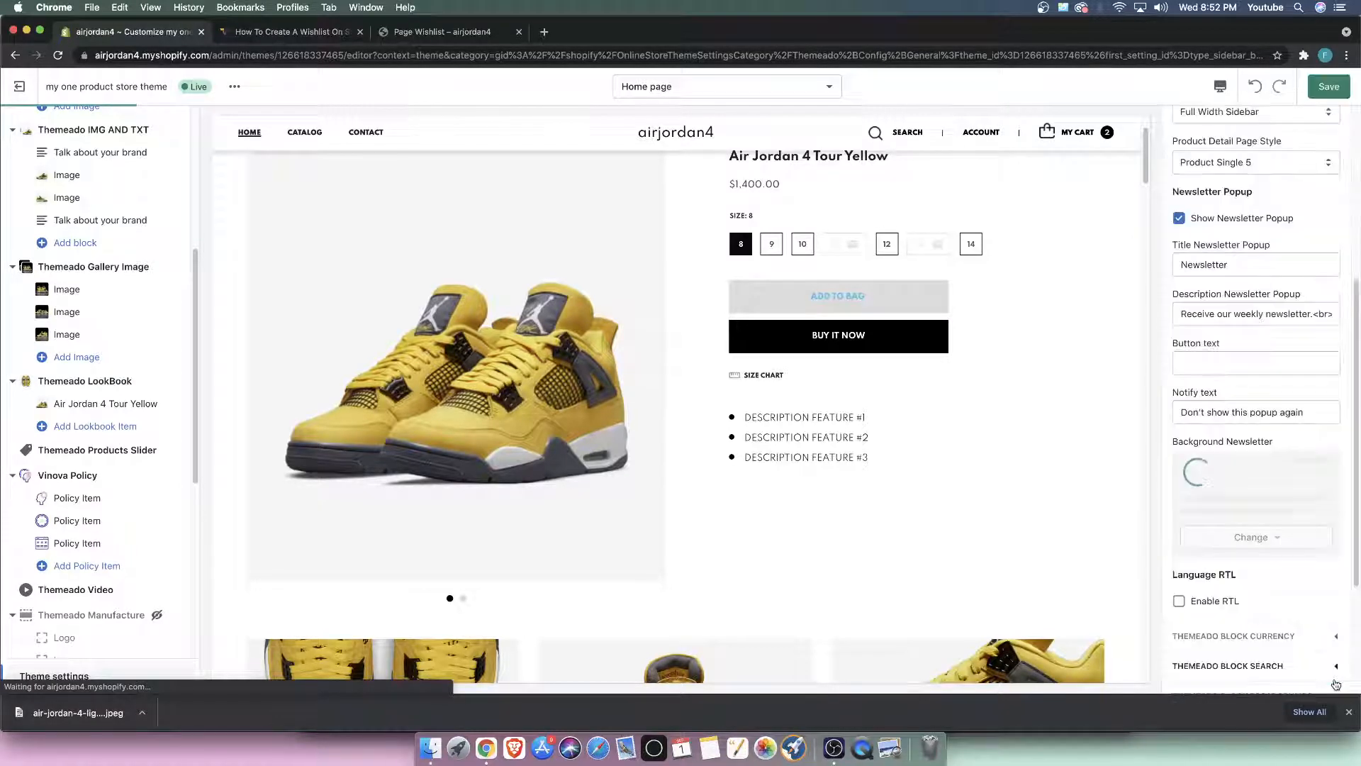
Set the breadcrumbs' background image to the library's side-view photo of the yellow shoes on black and save the theme.
scroll(1225, 417, "down", 3)
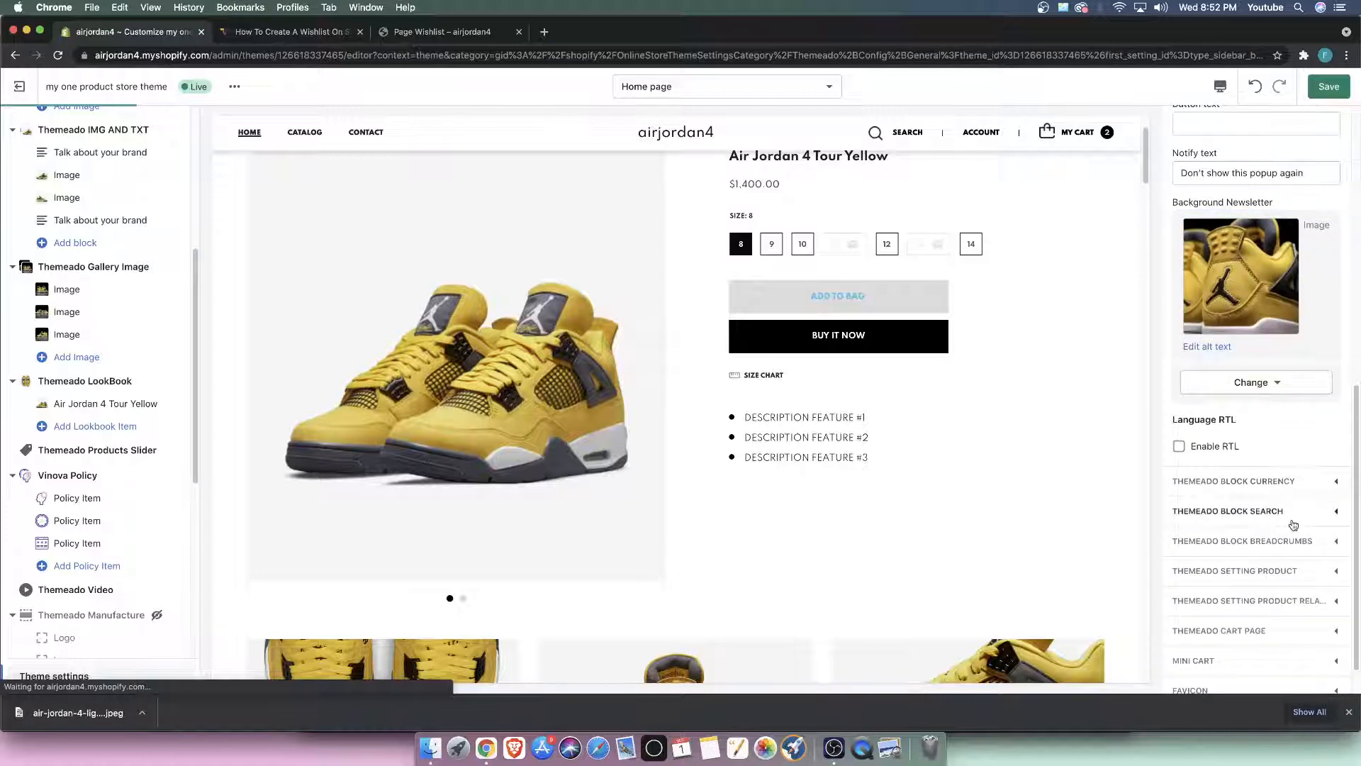
left_click(1276, 549)
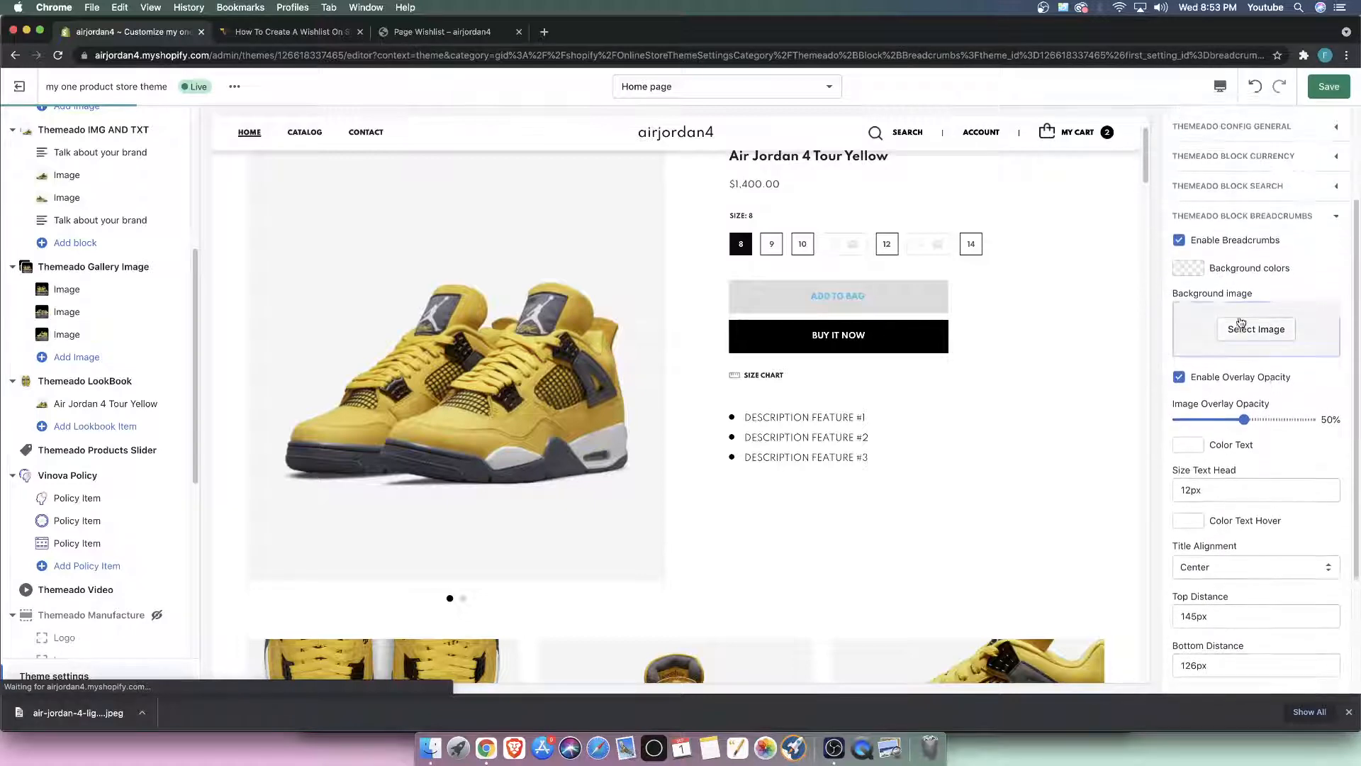
left_click(1261, 343)
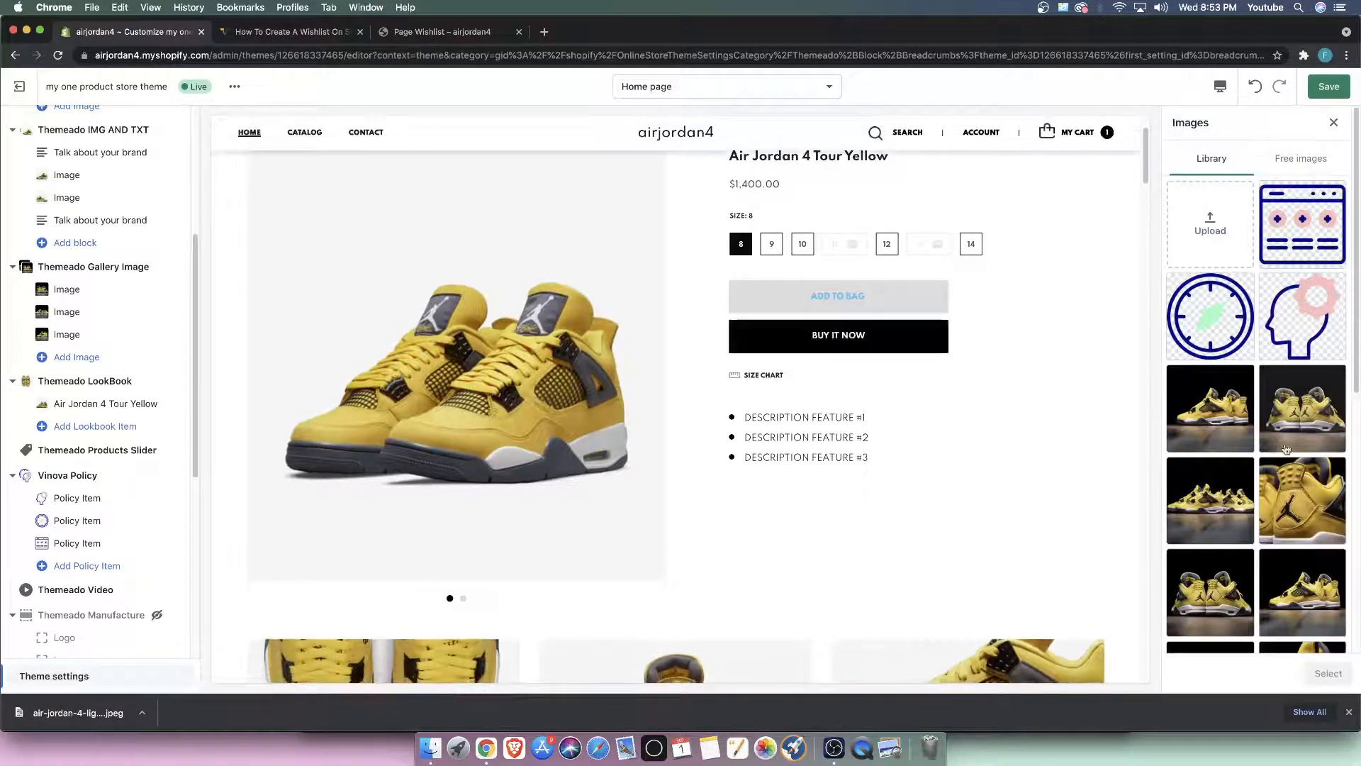
left_click(1246, 435)
left_click(1317, 678)
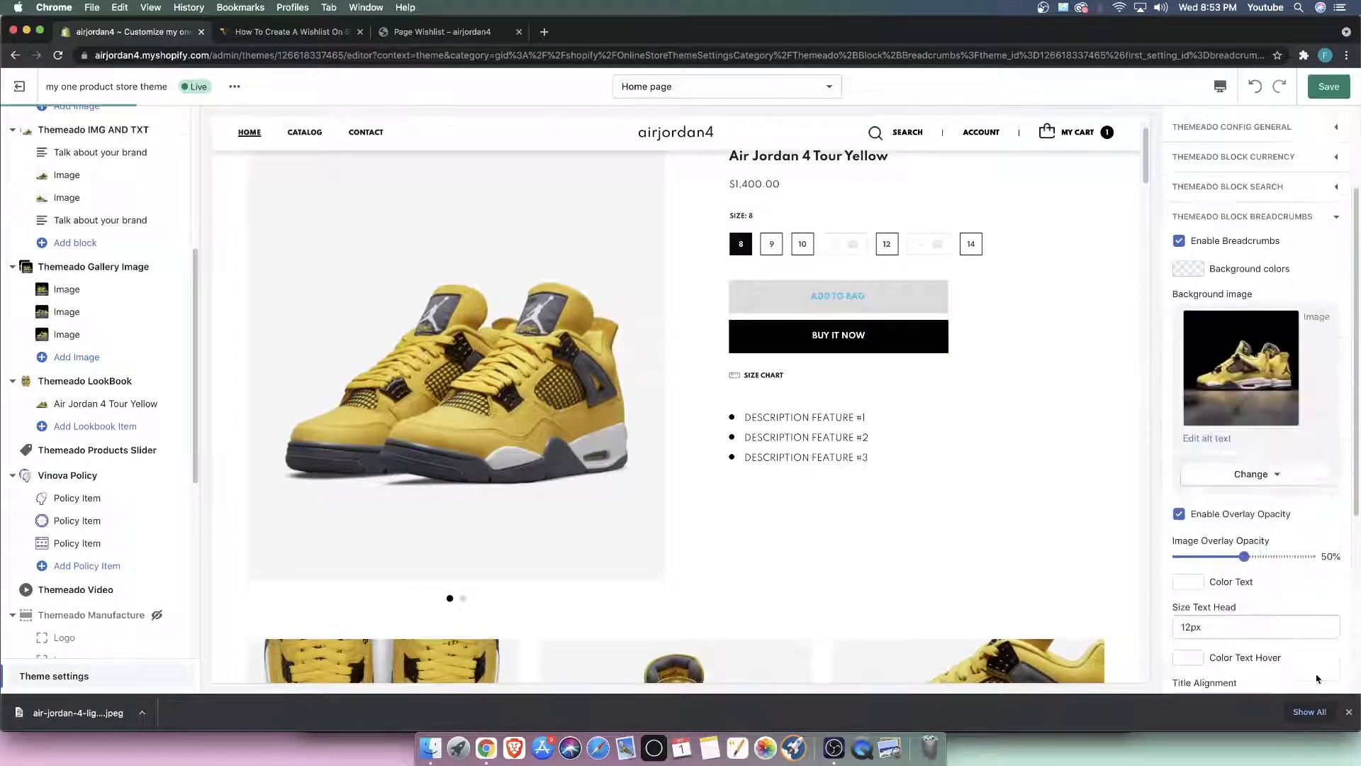
left_click(1344, 88)
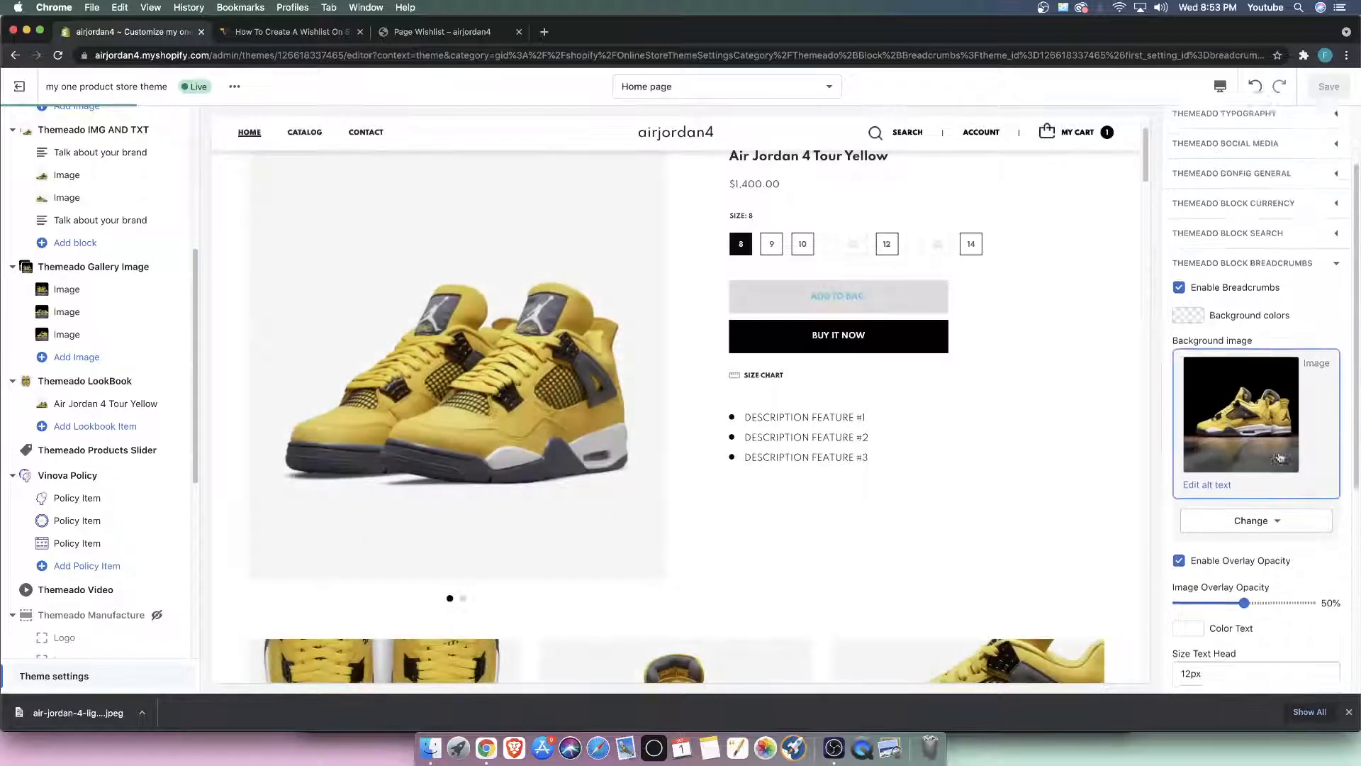
Review the remaining breadcrumbs settings and the home page preview from the product features to the upseller section.
scroll(1279, 456, "down", 3)
scroll(1279, 456, "down", 4)
scroll(757, 479, "down", 10)
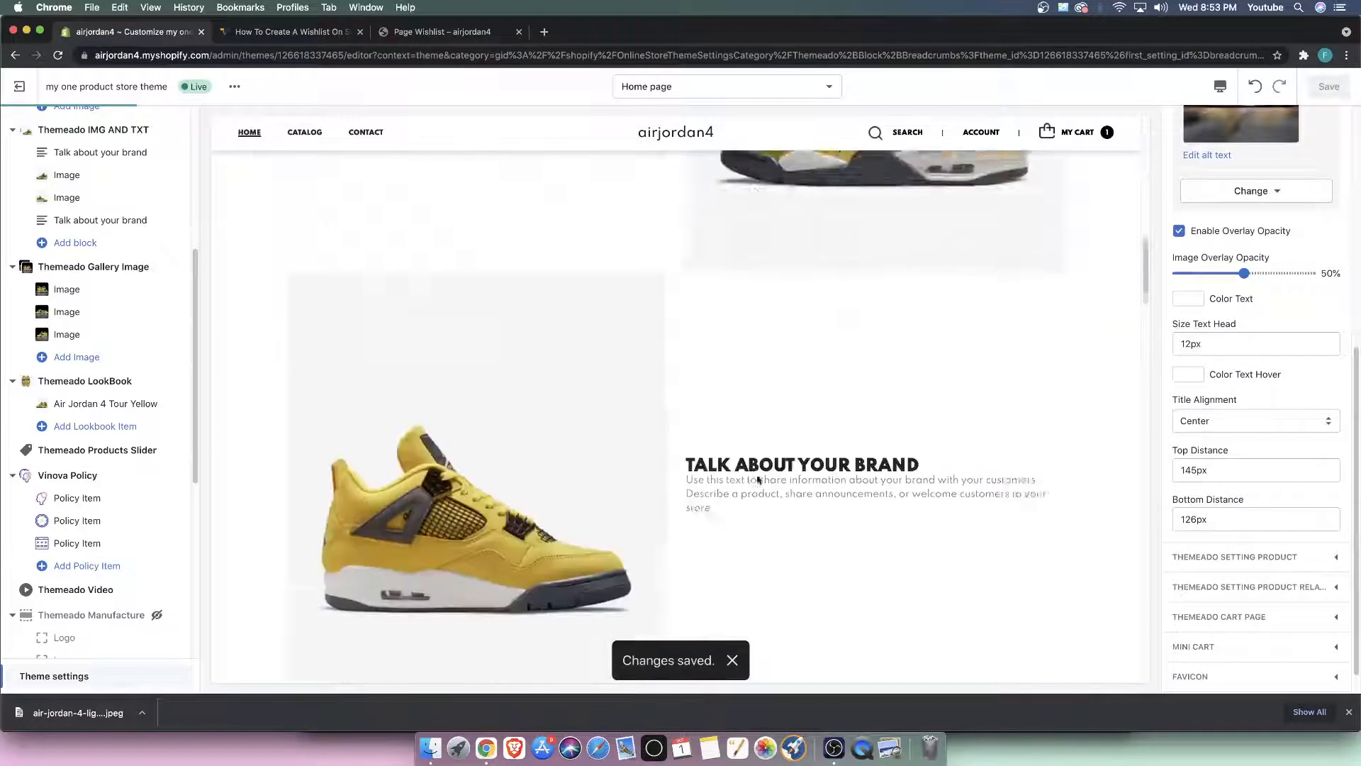
scroll(758, 479, "down", 10)
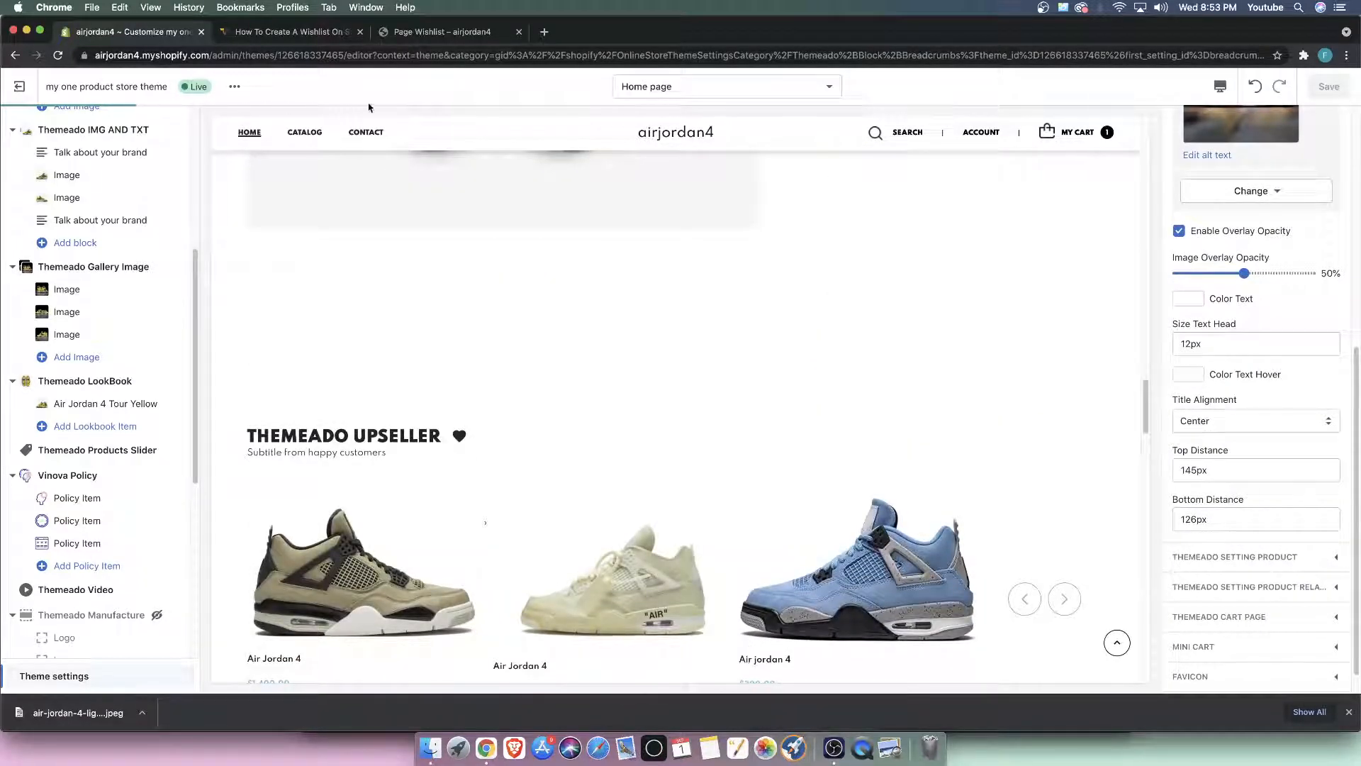
scroll(343, 354, "up", 10)
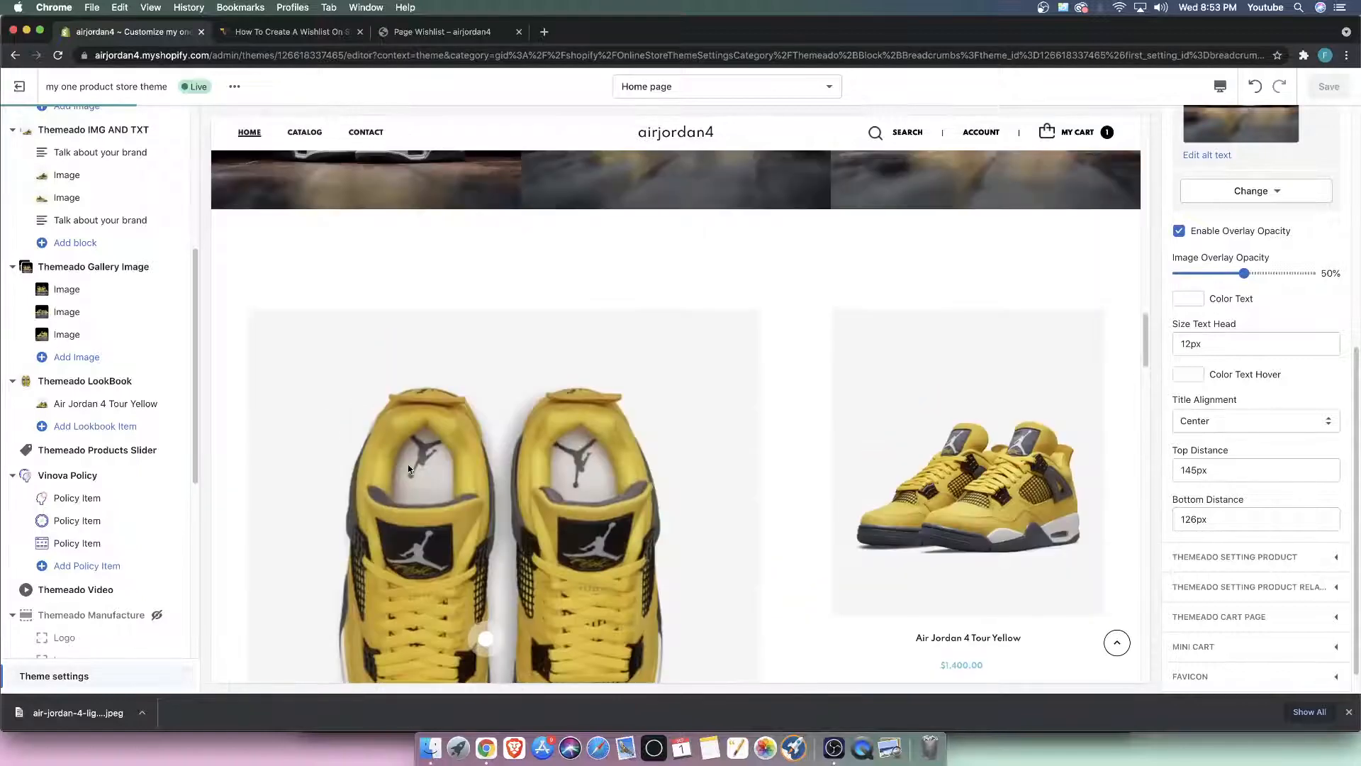
scroll(388, 350, "up", 5)
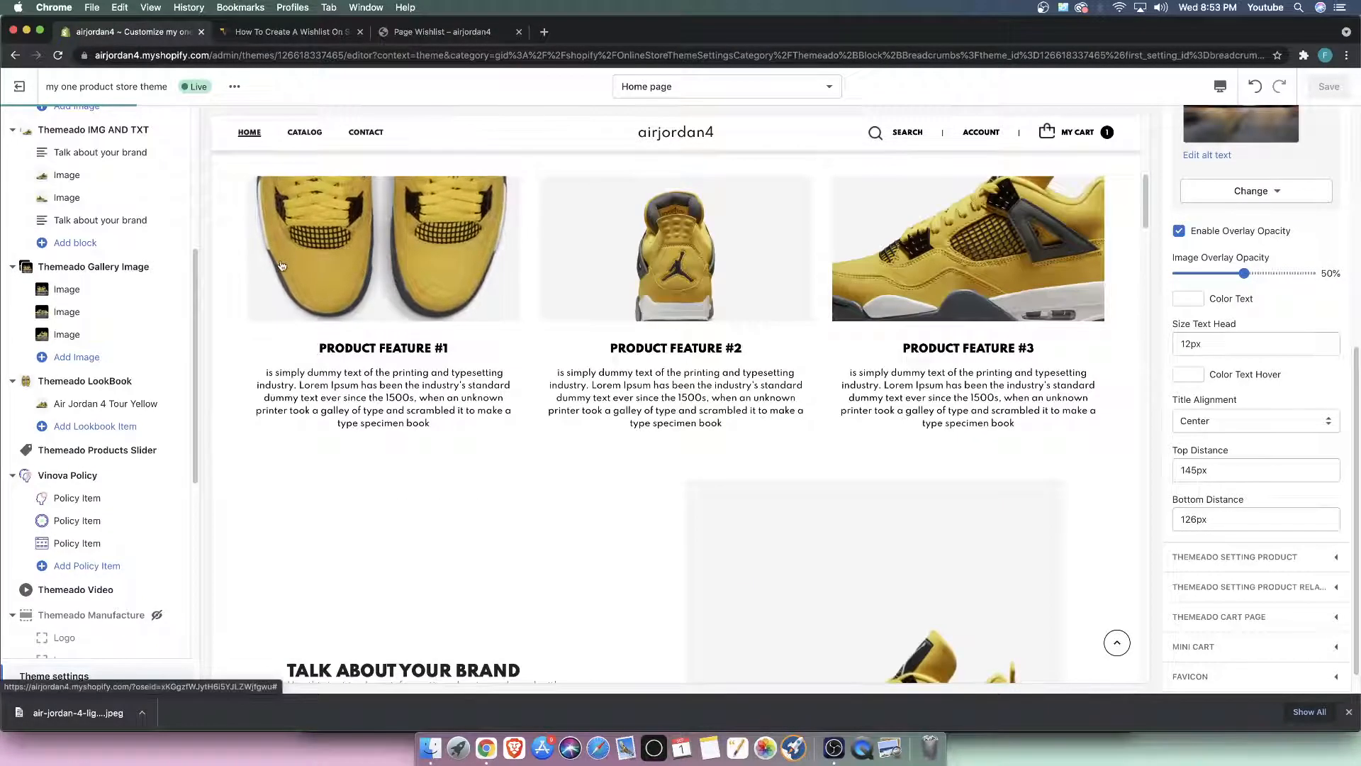
scroll(344, 269, "down", 1)
scroll(340, 266, "up", 9)
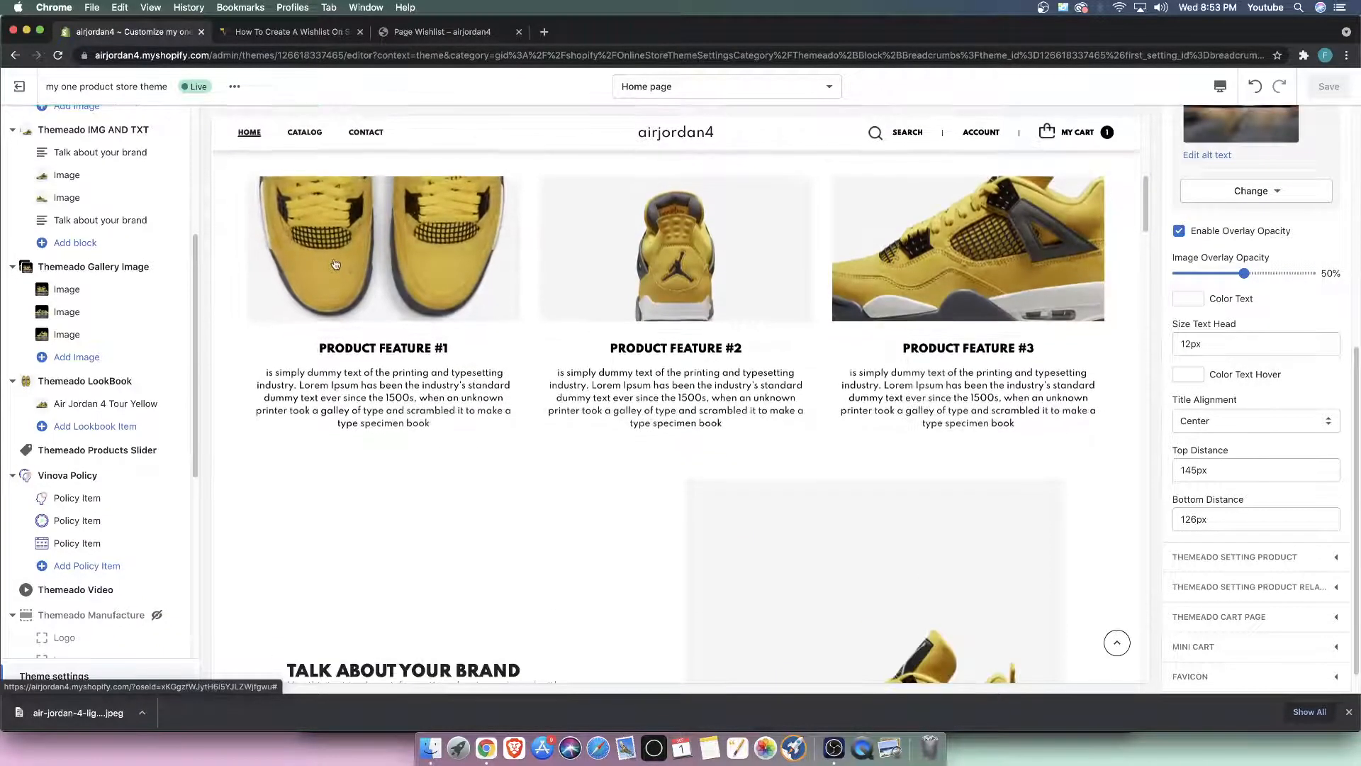
scroll(1179, 236, "up", 6)
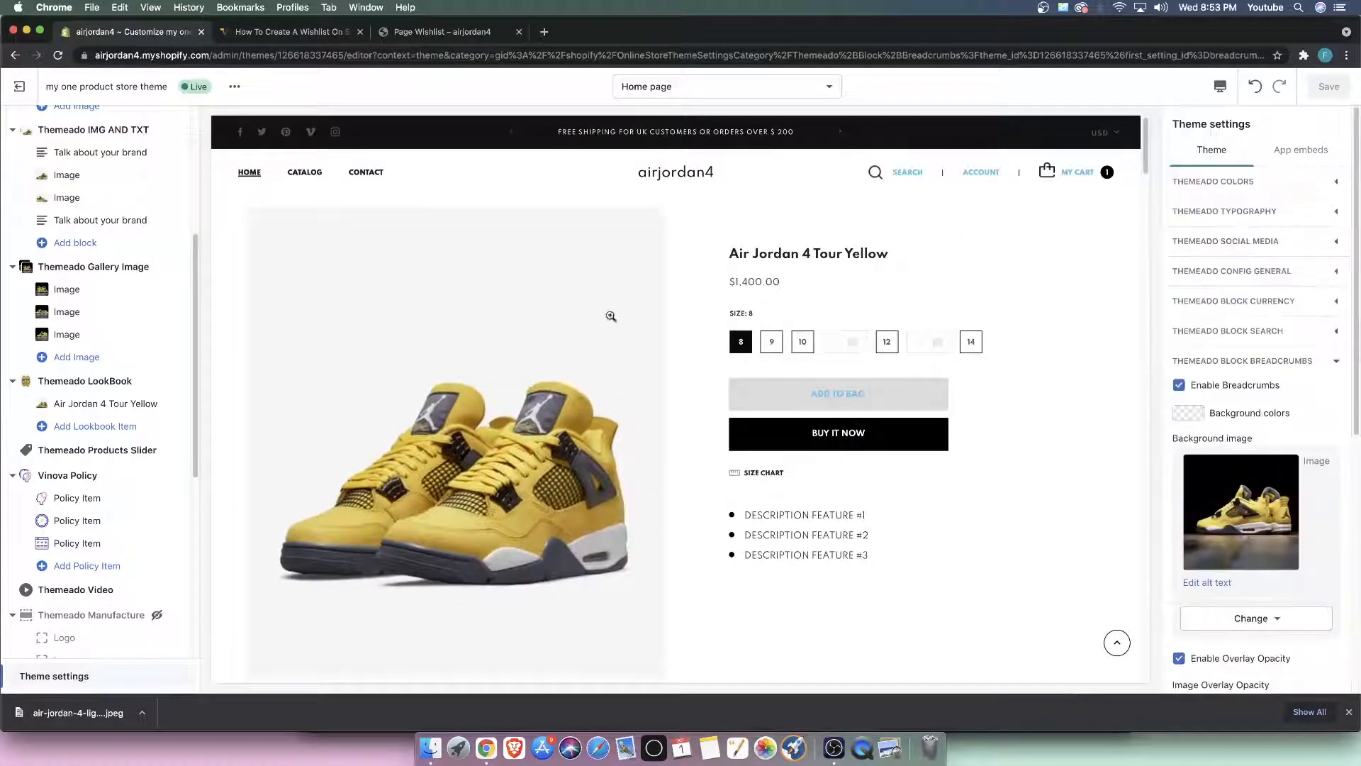
Open the catalog page in the preview and check its breadcrumbs banner and product grid.
left_click(307, 173)
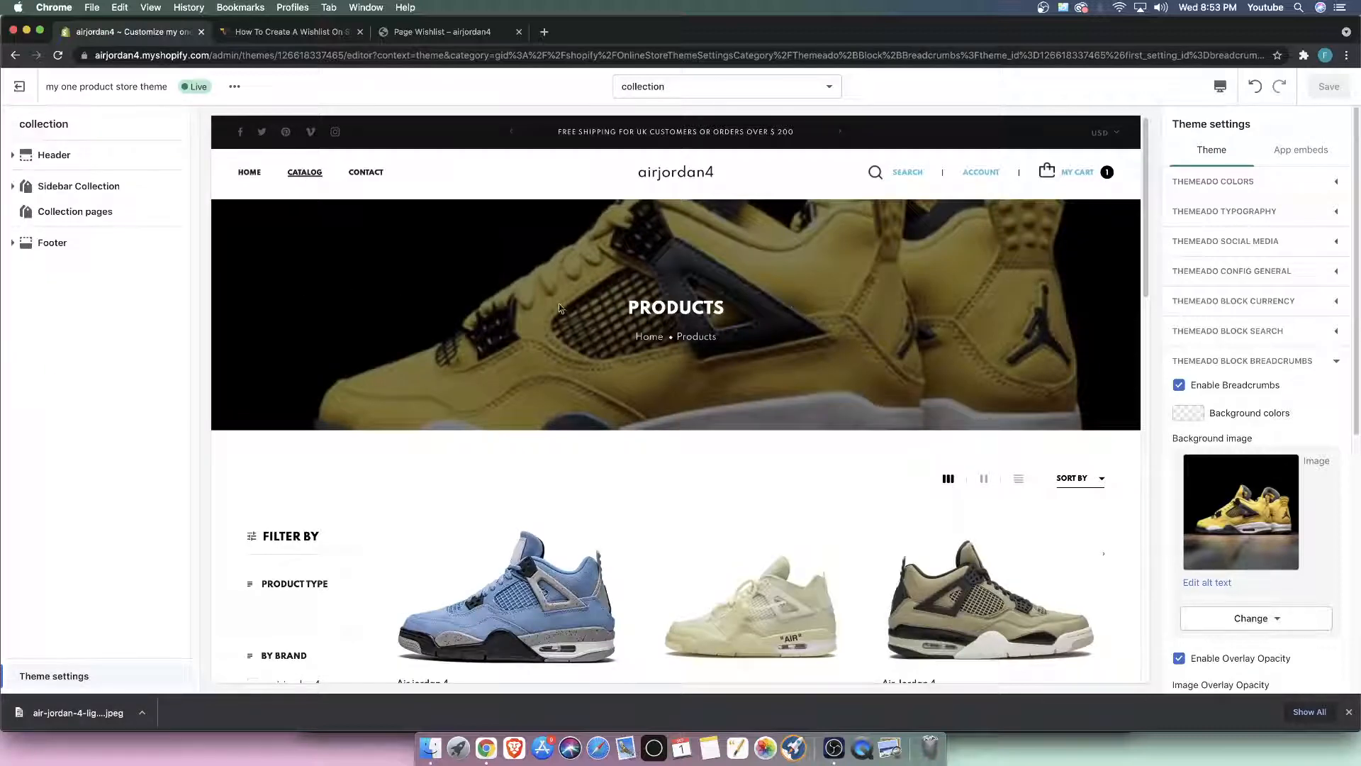
scroll(779, 317, "down", 3)
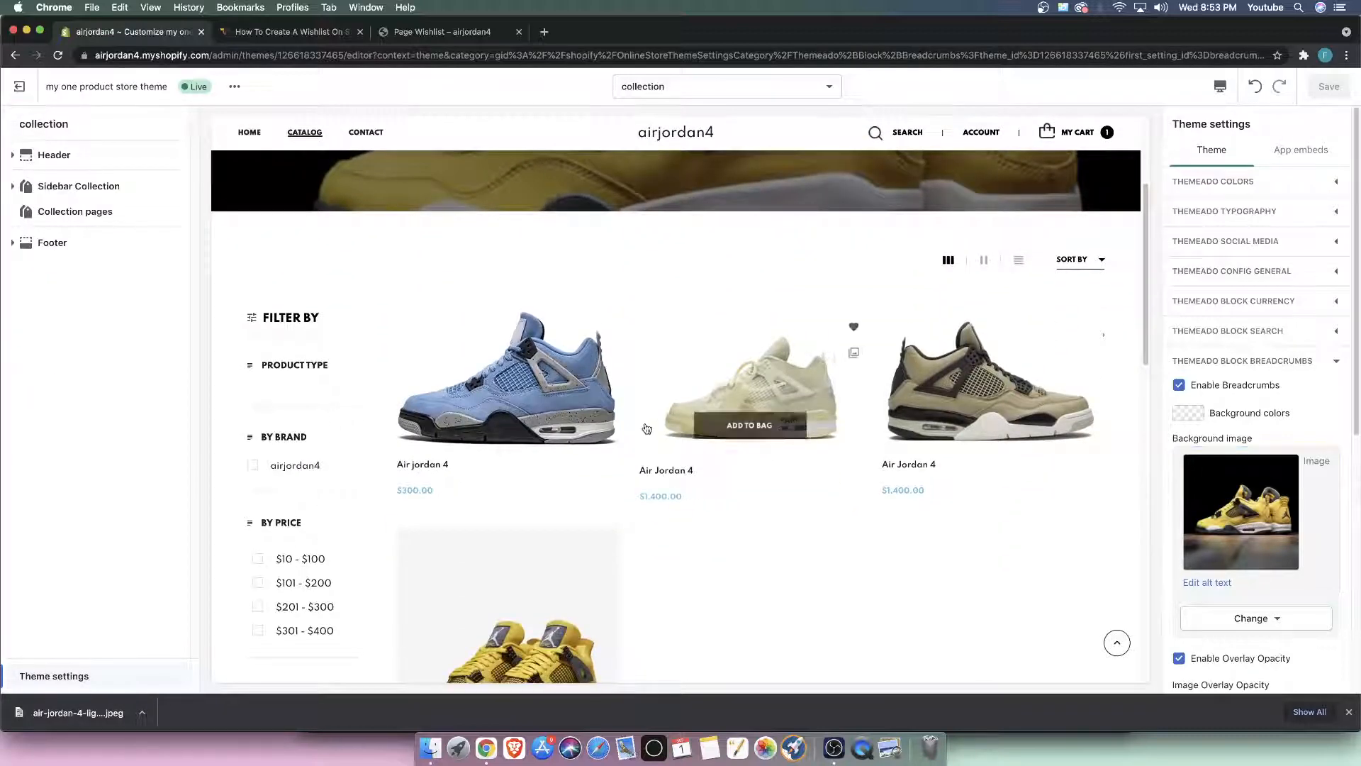
scroll(849, 174, "up", 3)
scroll(849, 174, "up", 1)
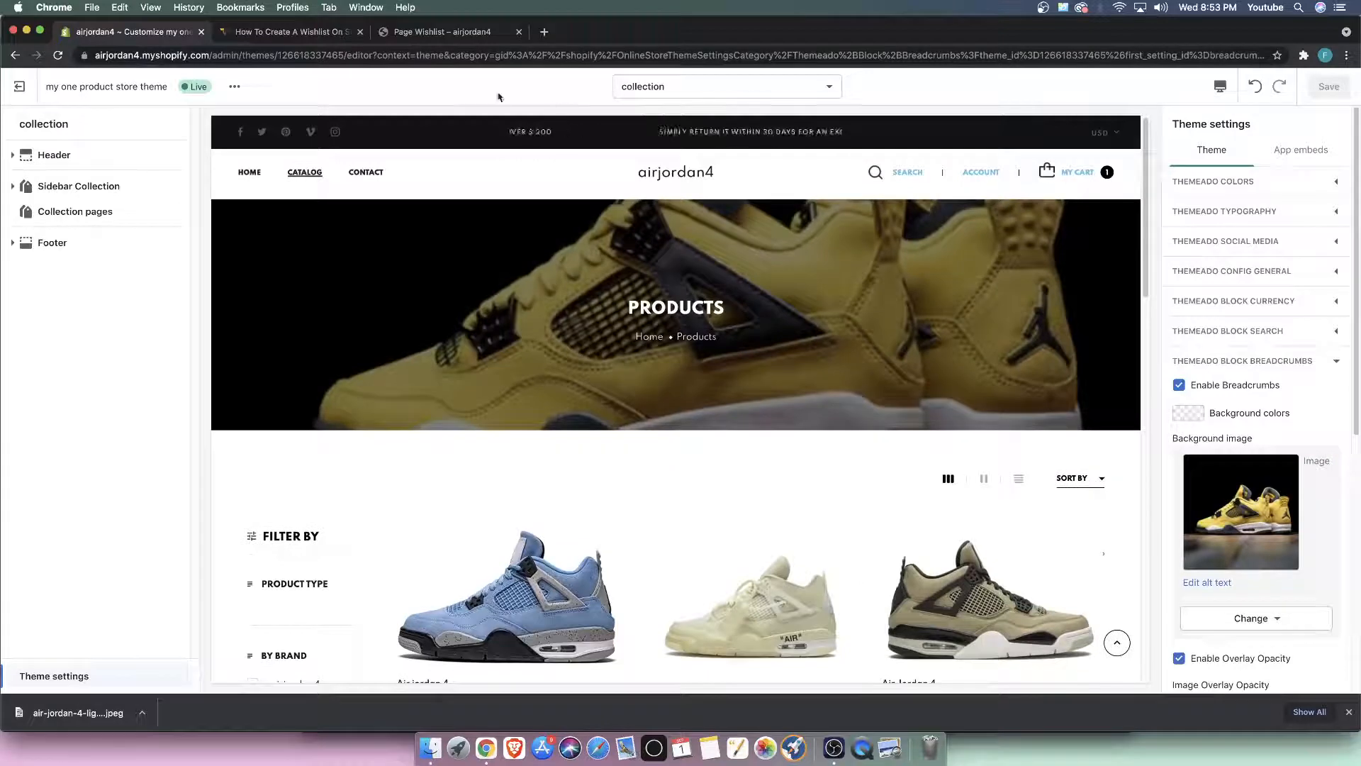
Leave the theme editor and open the airjordan4.myshopify.com storefront in a new incognito window.
left_click(17, 86)
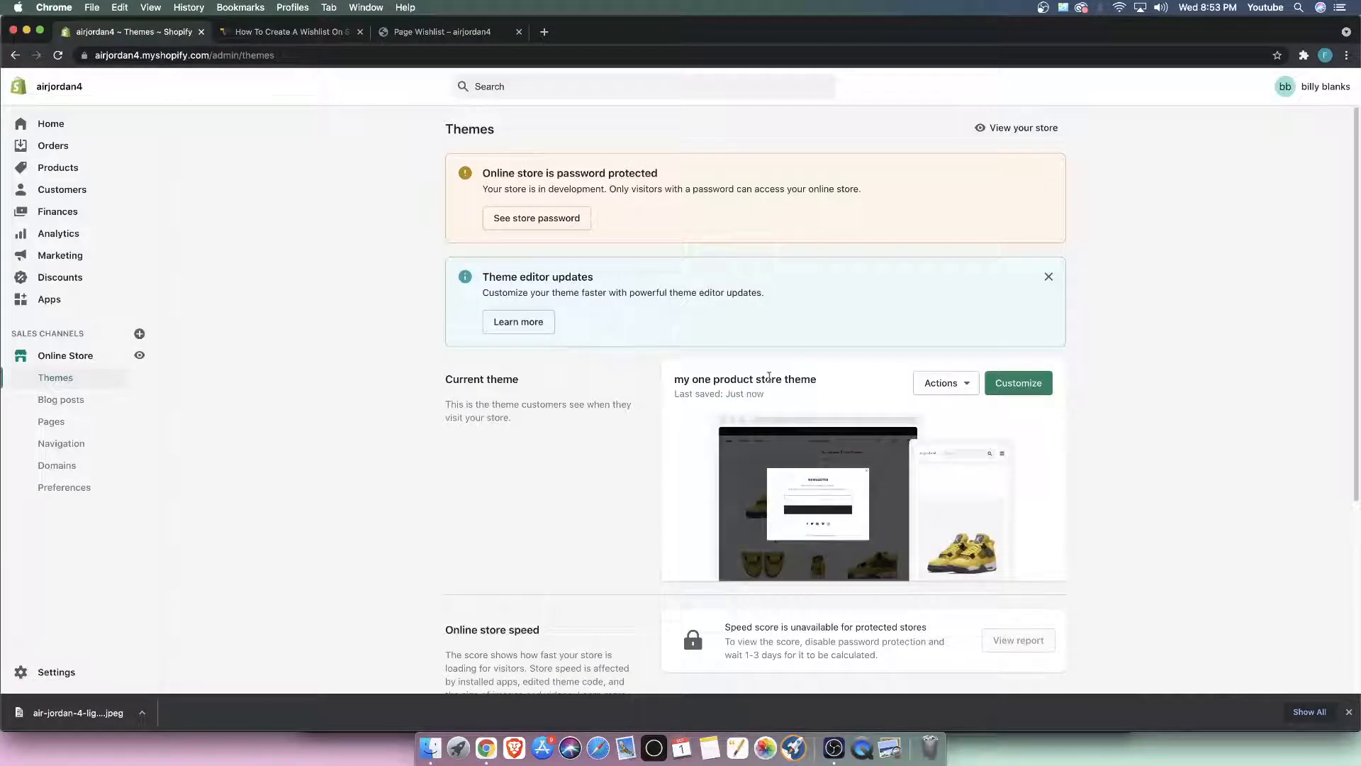
scroll(870, 369, "down", 4)
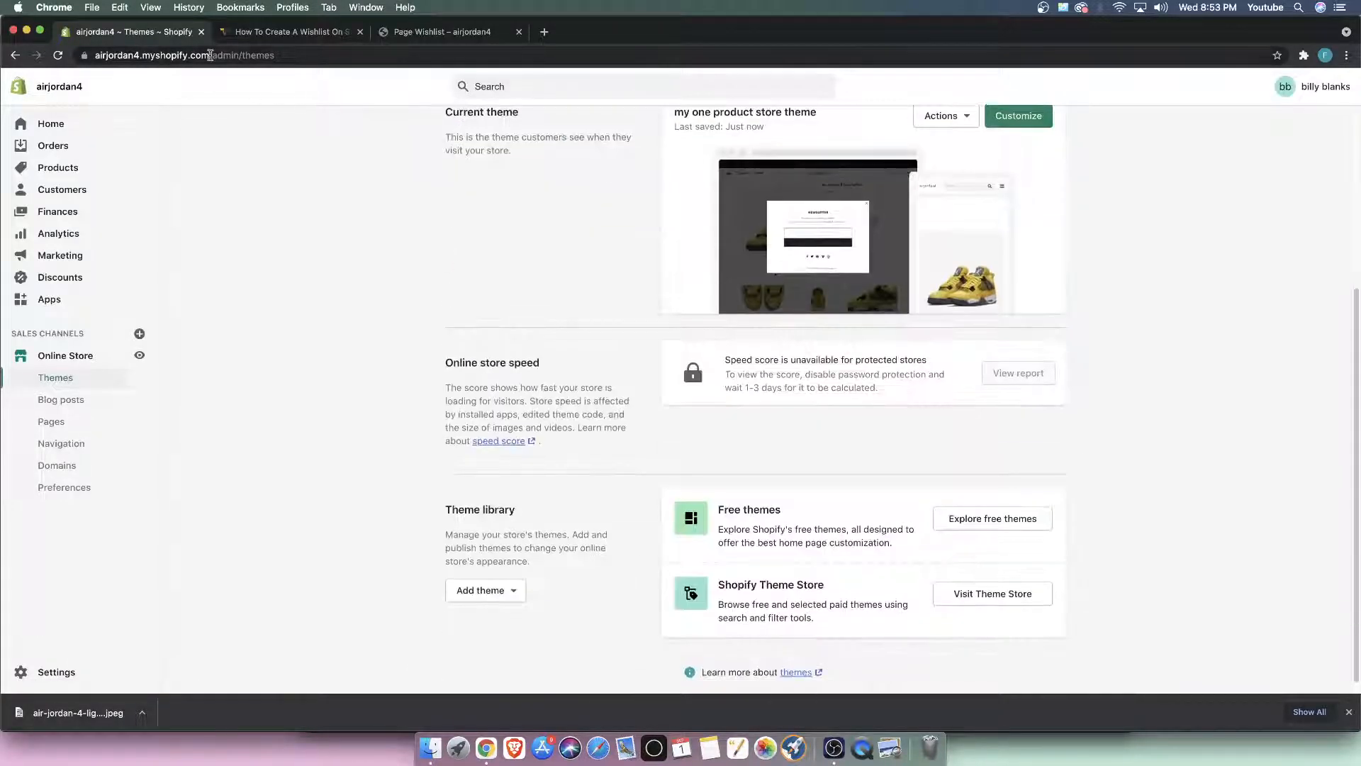
left_click(185, 56)
left_click_drag(68, 48, 69, 51)
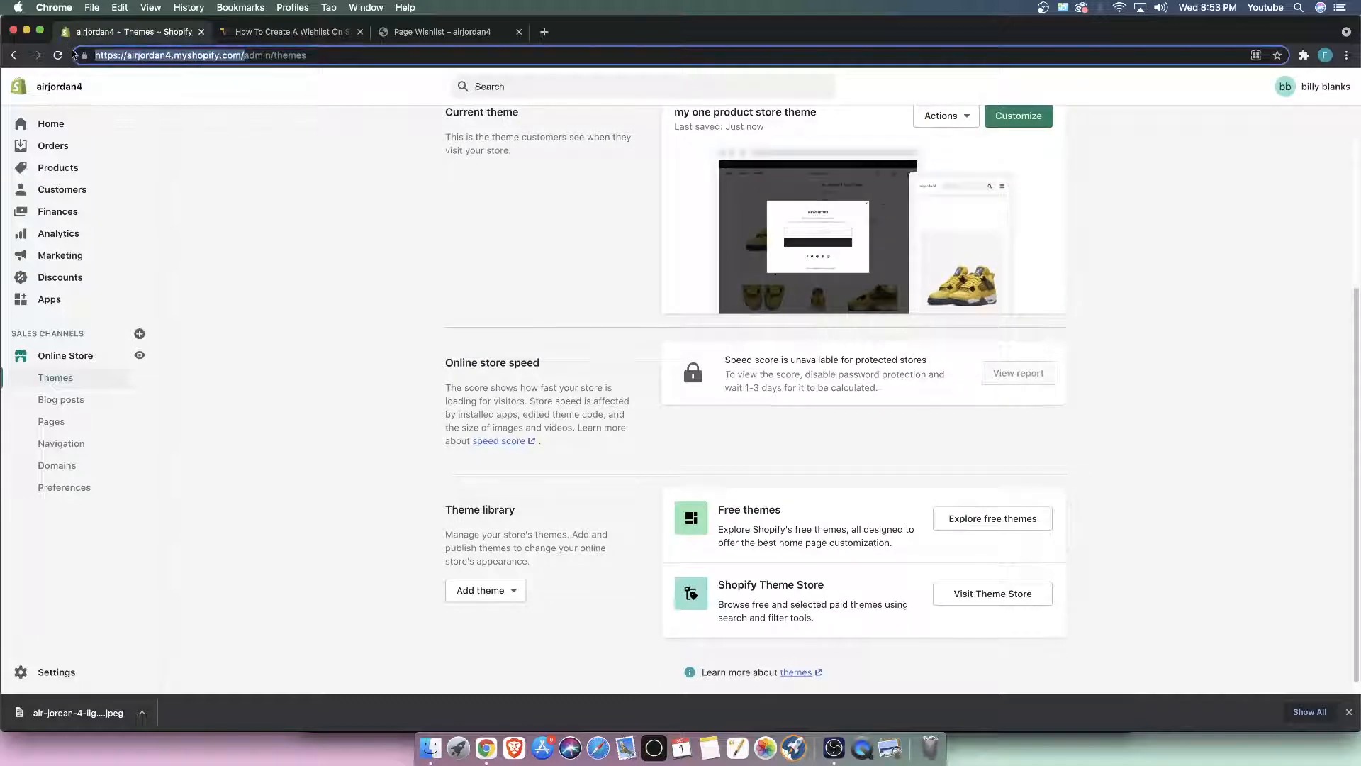
key("super+x")
left_click(1357, 134)
left_click(1345, 56)
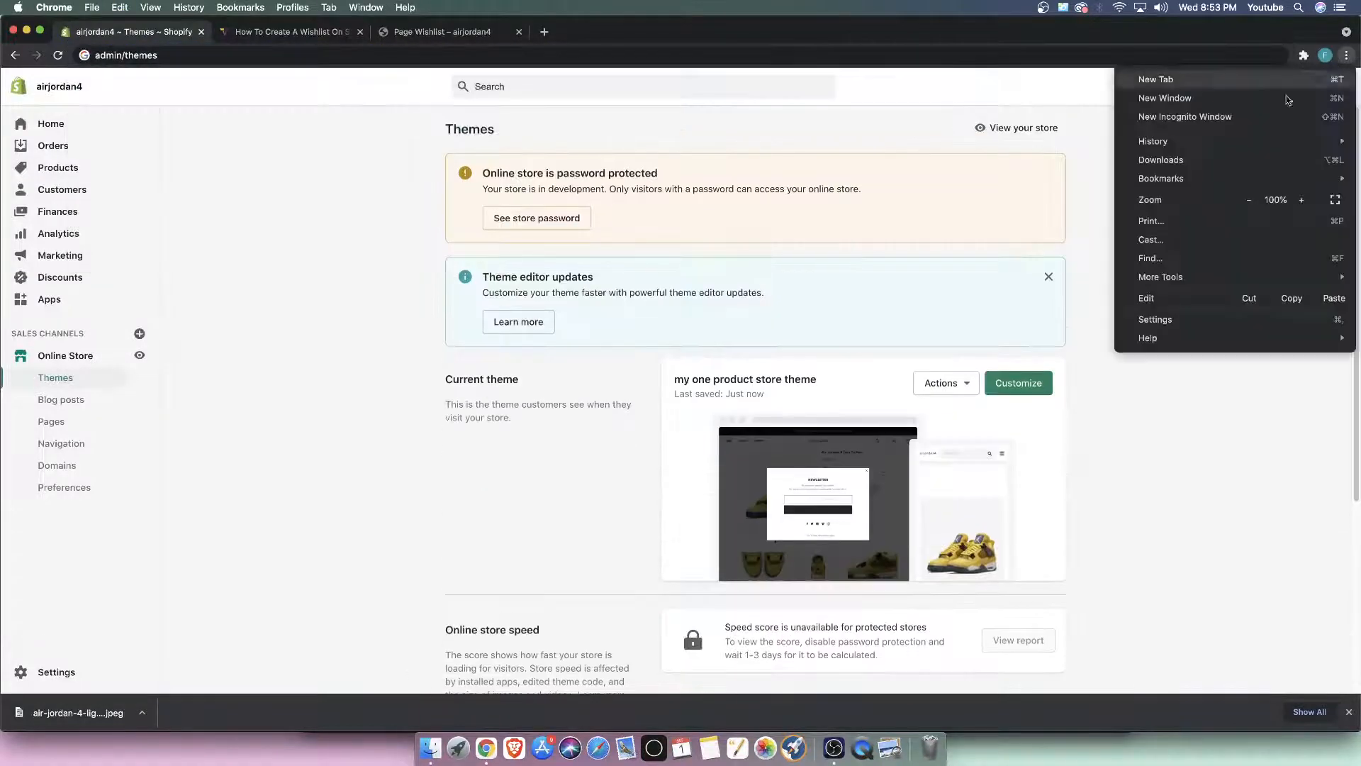
left_click(1231, 120)
key("super+v")
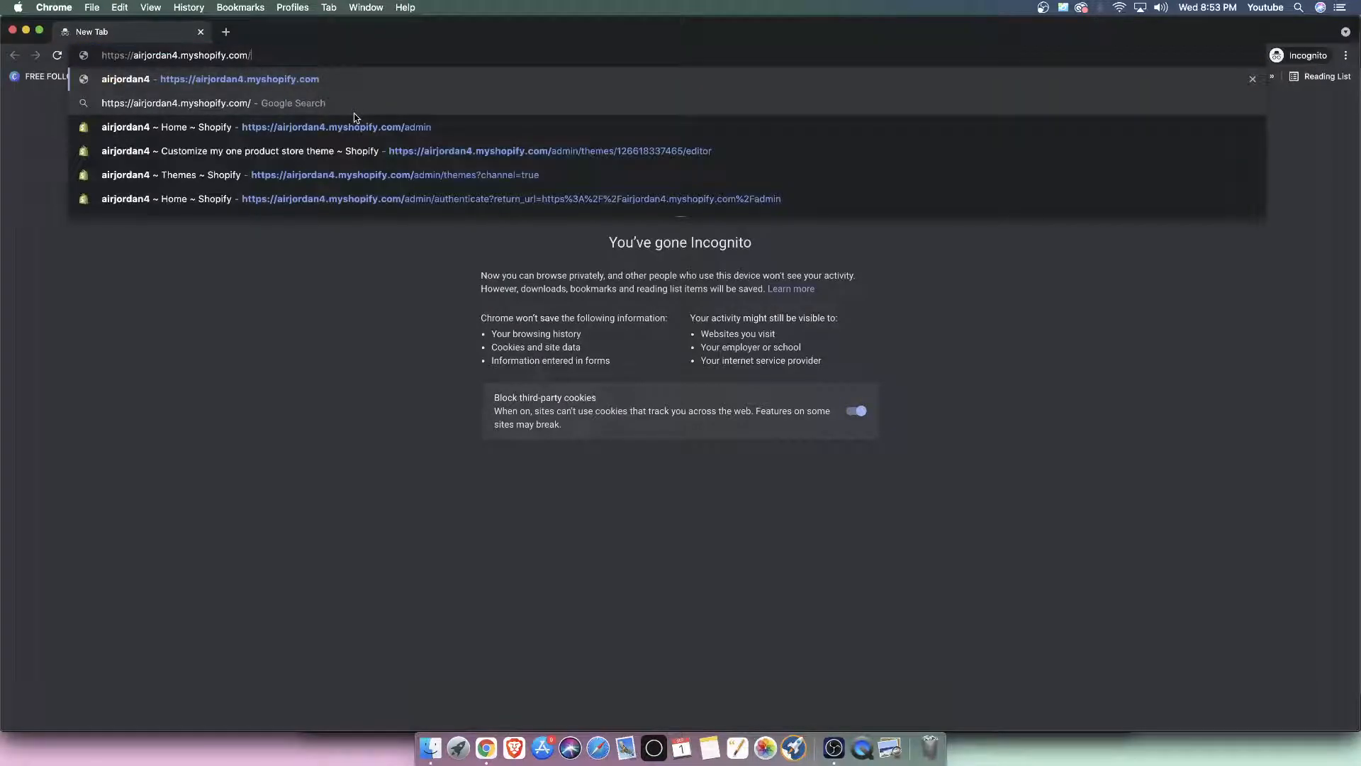
key("Return")
left_click_drag(328, 26, 778, 30)
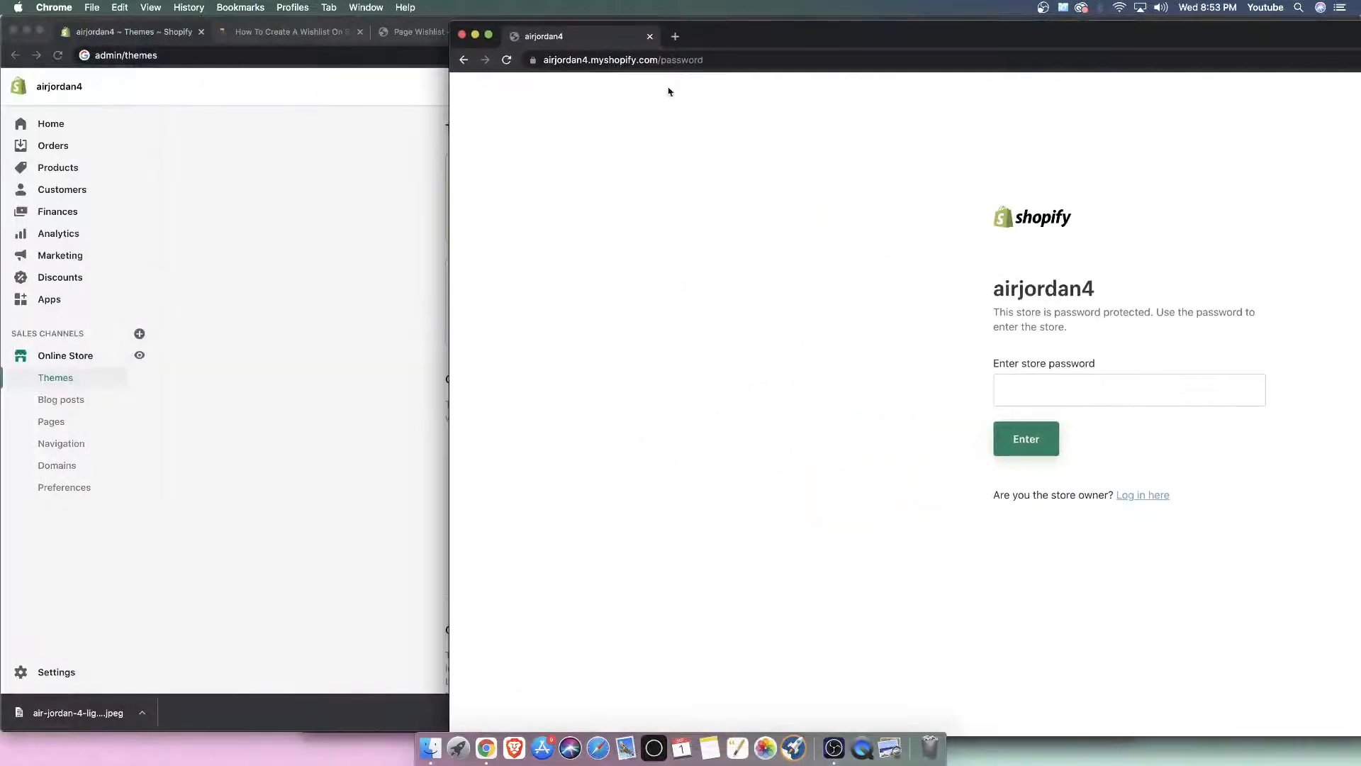
Return to the Shopify admin, search for the password setting and copy the storefront password from the Preferences page.
key("super+w")
left_click(608, 85)
type("password")
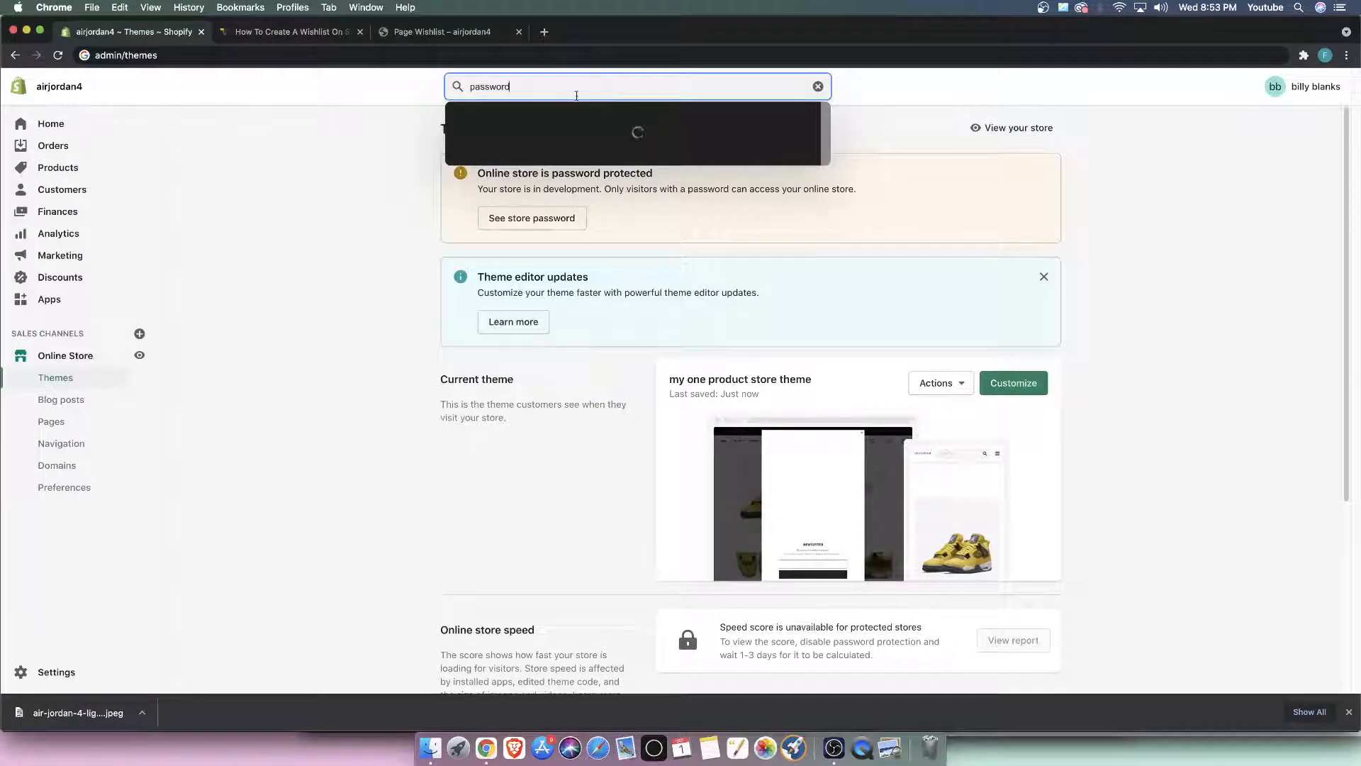
left_click(562, 159)
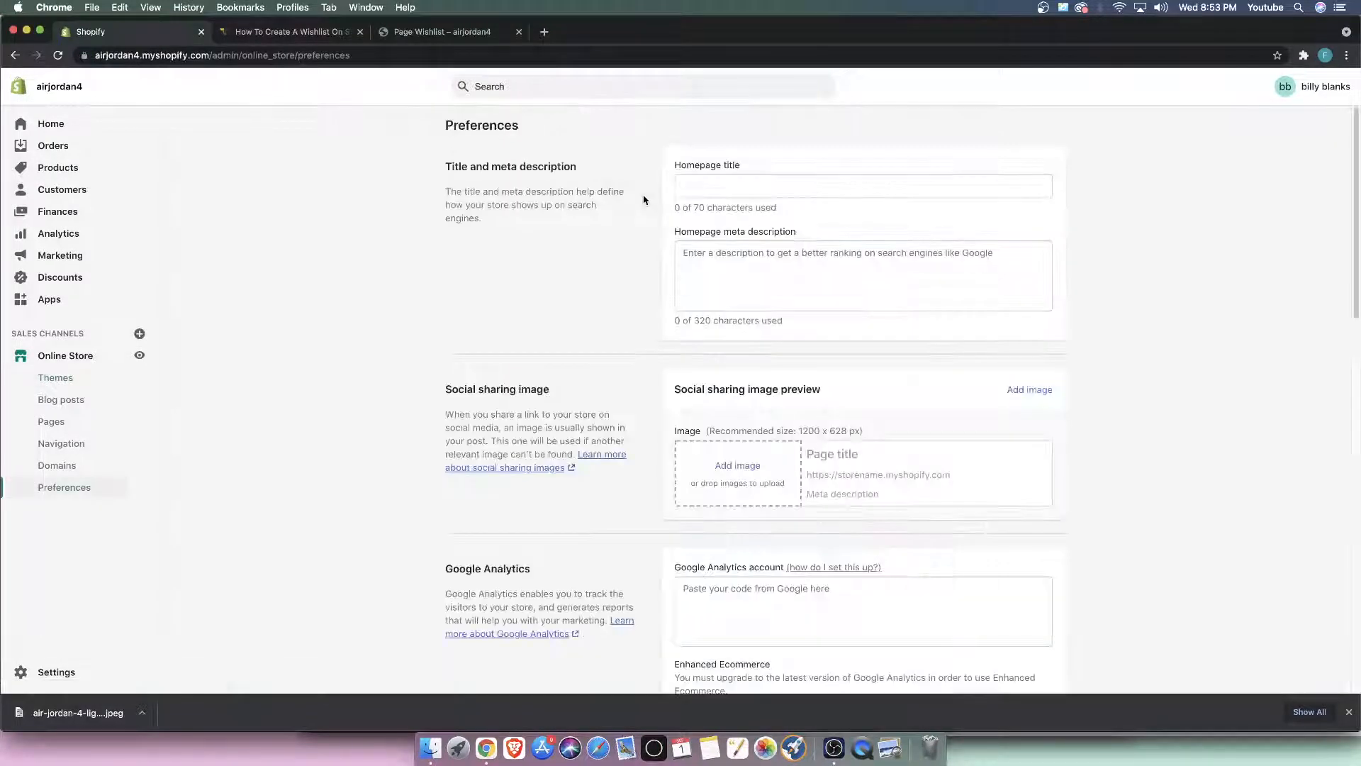
scroll(424, 332, "down", 10)
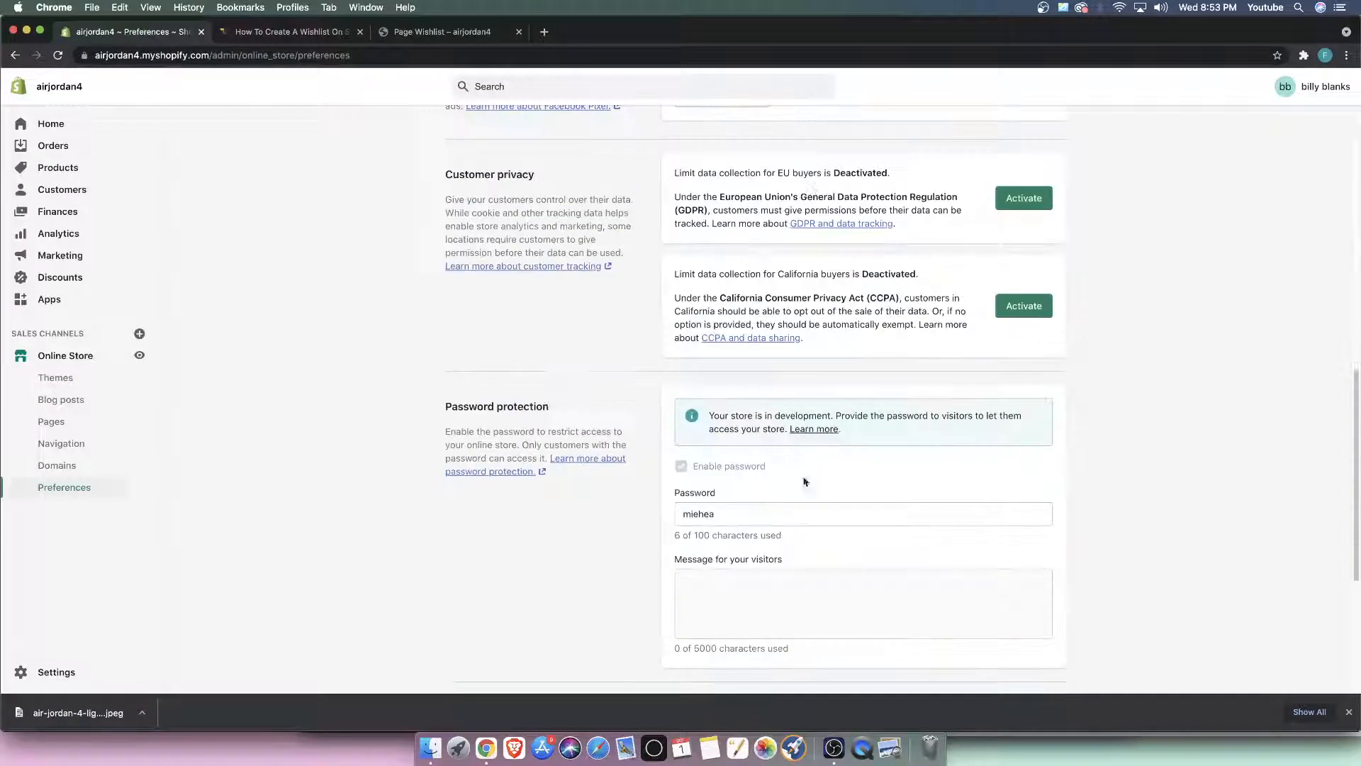
left_click(738, 511)
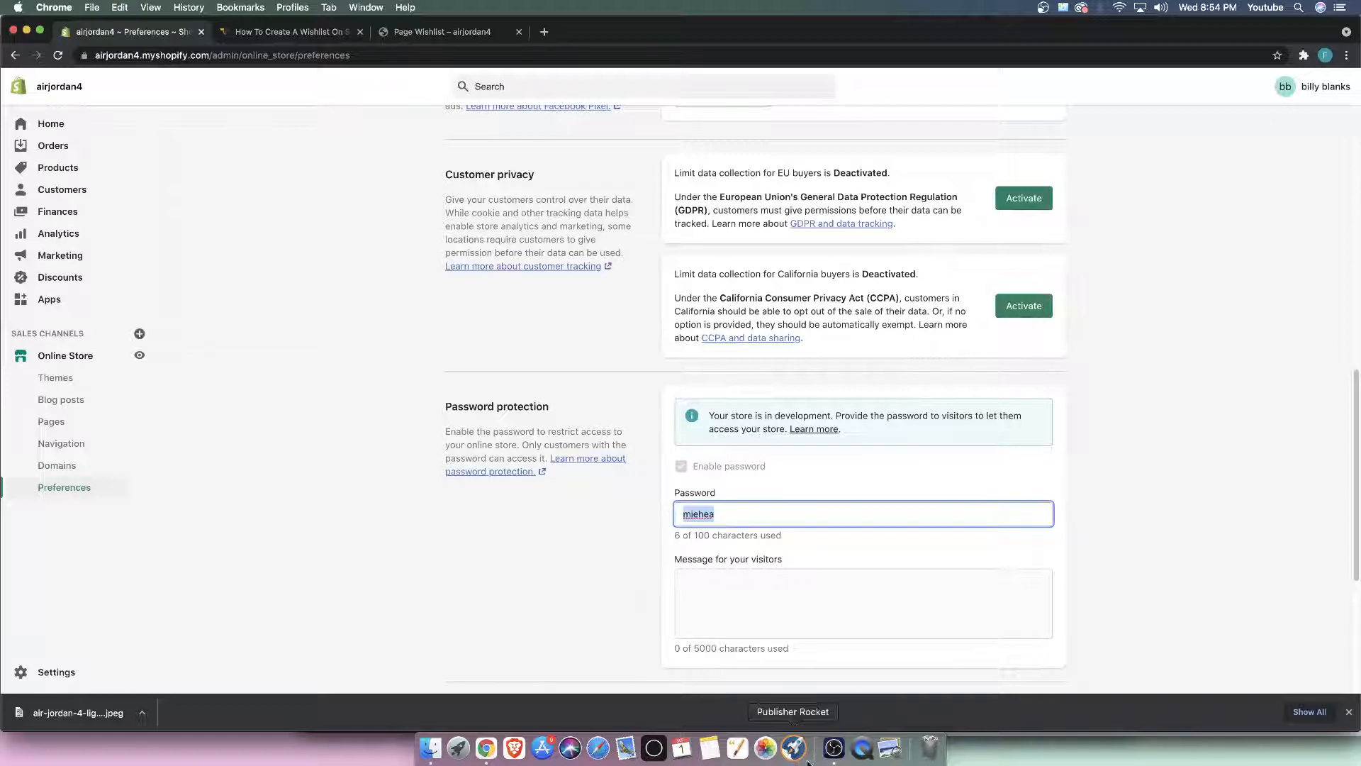
Switch back to the incognito storefront, enter the store password to access the shop and maximize the window.
right_click(481, 761)
left_click(518, 546)
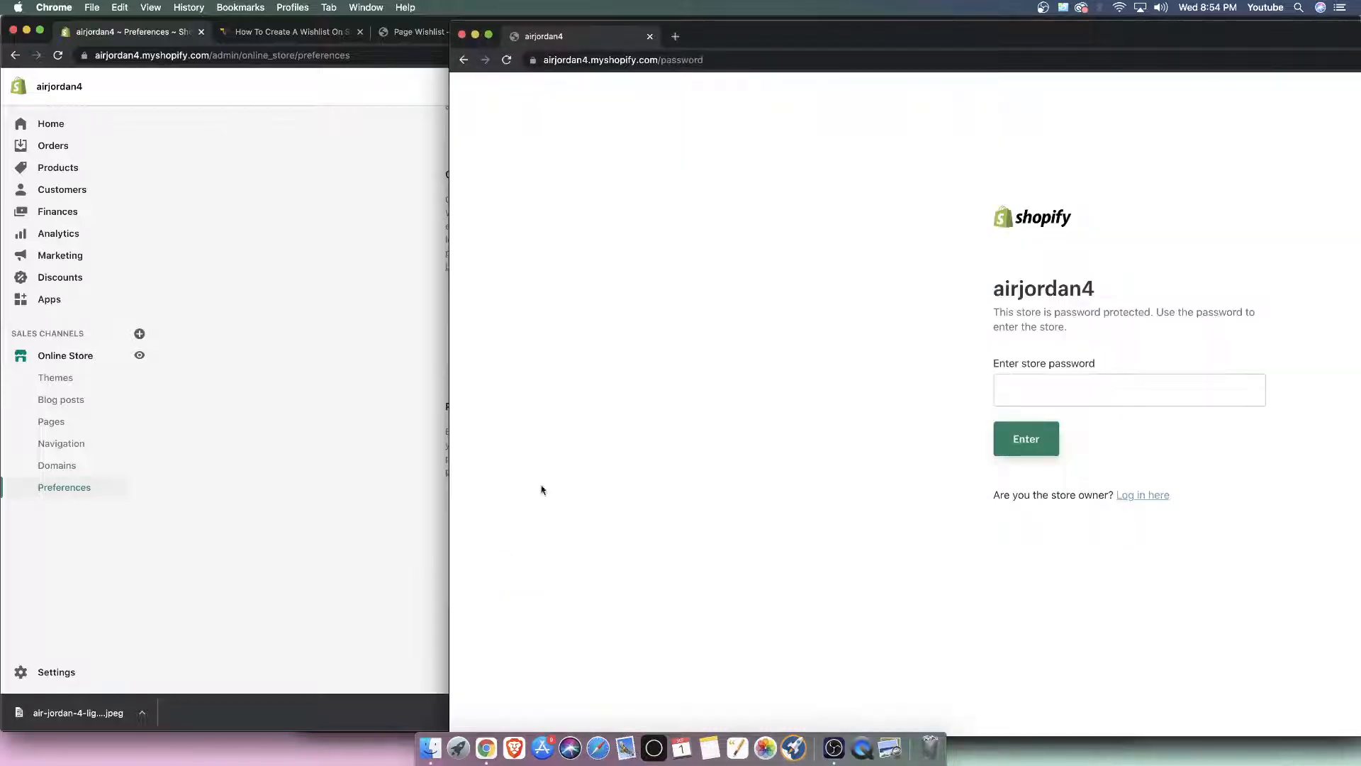
left_click(1007, 394)
key("super+v")
left_click(1026, 438)
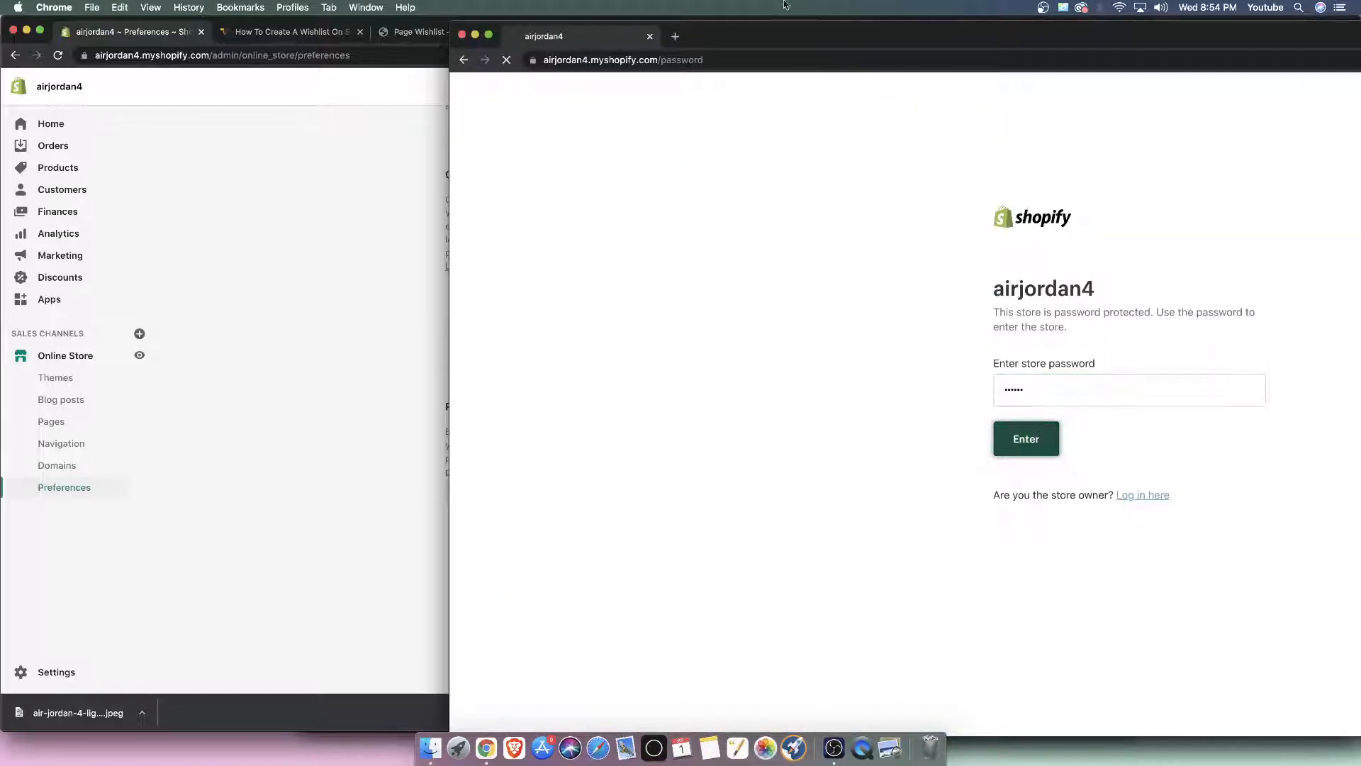
double_click(748, 38)
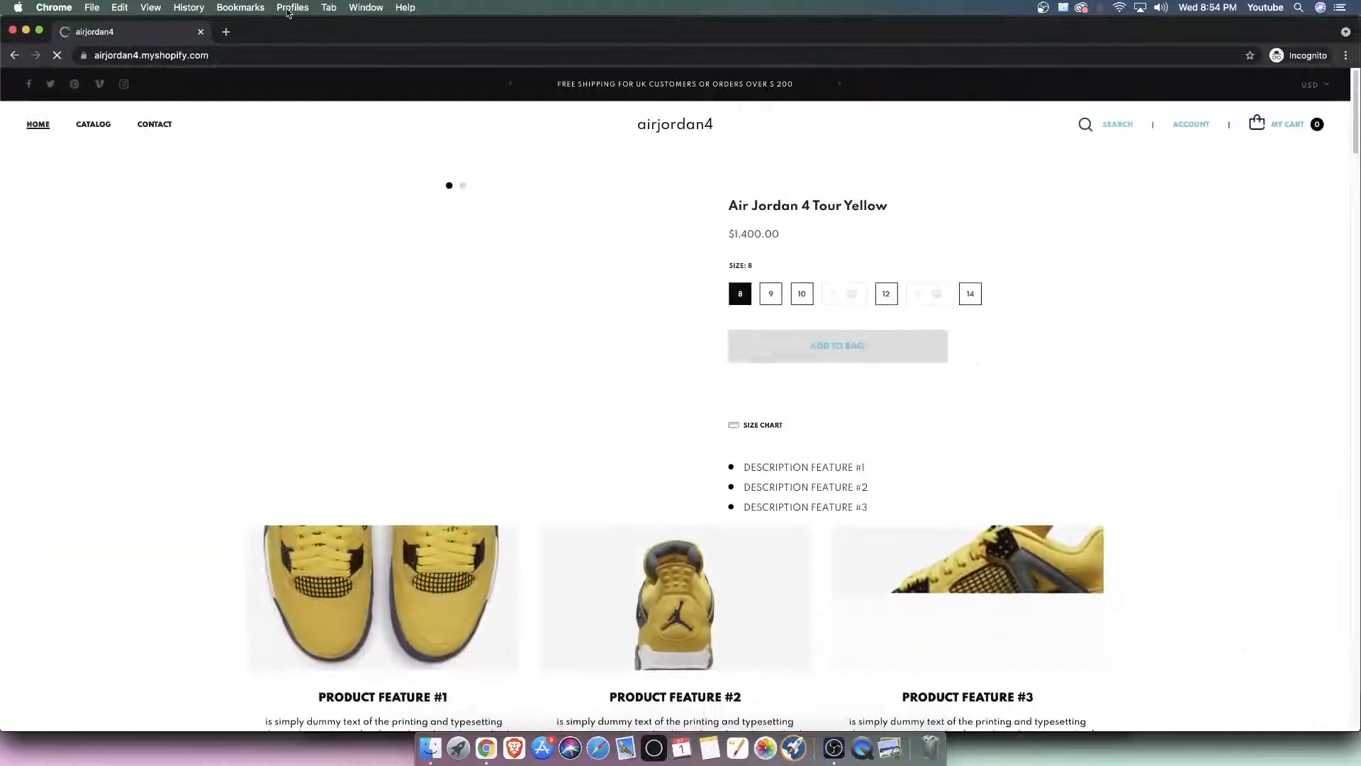
Close the newsletter popup and review the live home page's product, feature, lookbook, policy, video and gallery sections.
scroll(1088, 212, "down", 6)
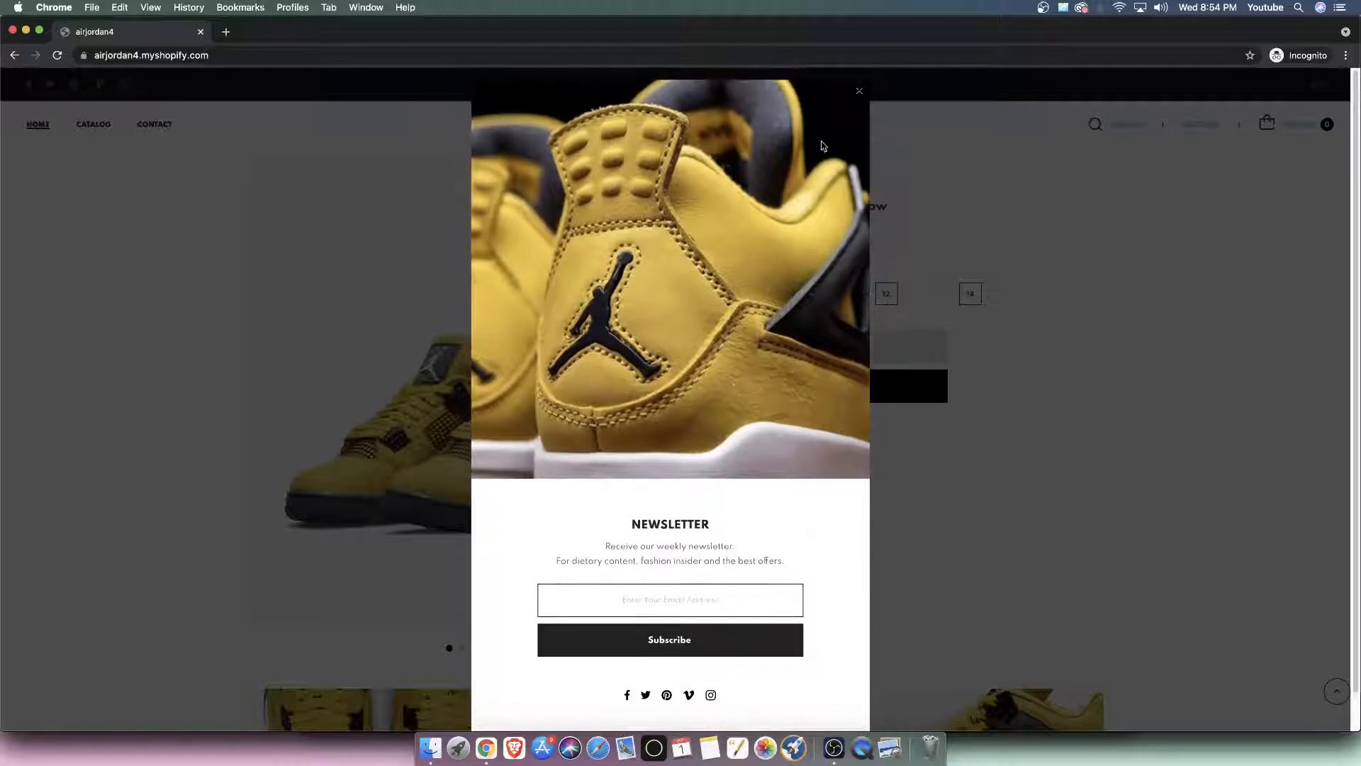
left_click(857, 95)
scroll(793, 137, "down", 10)
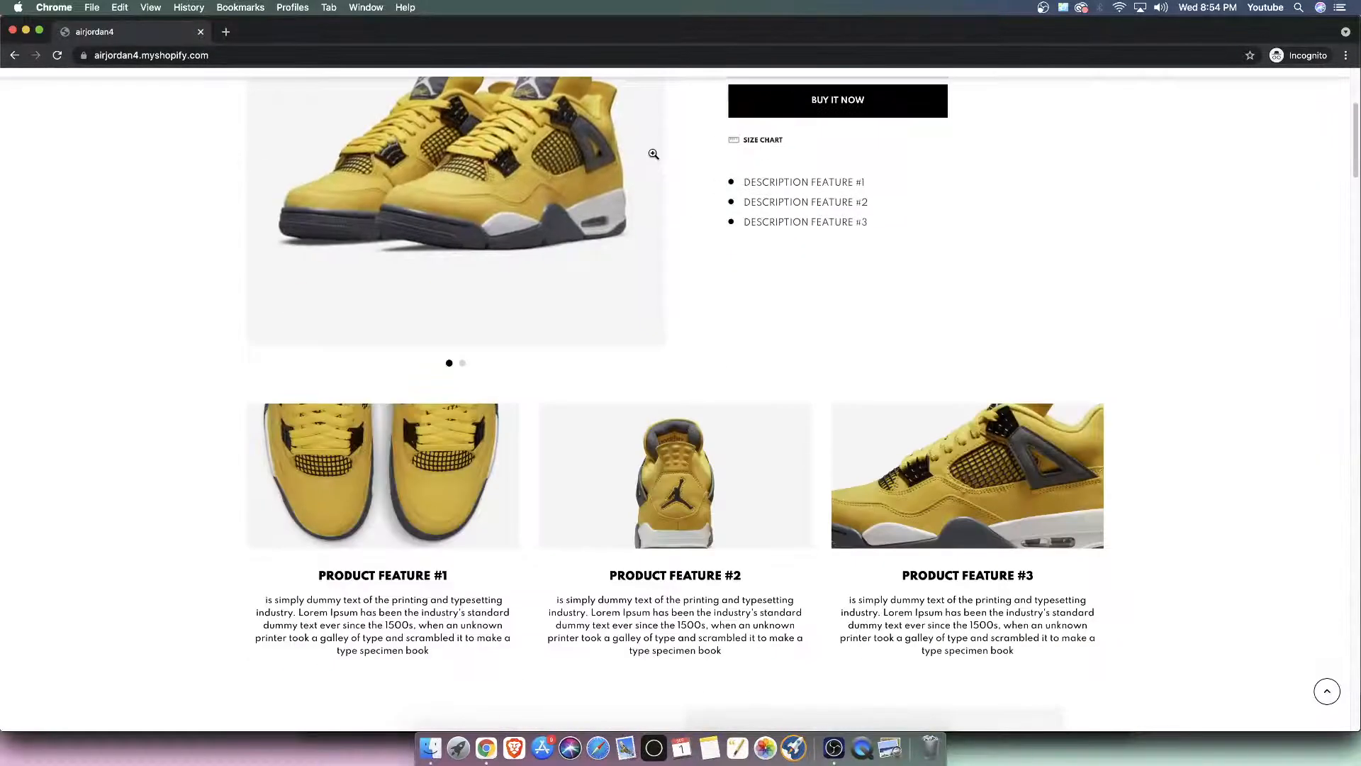
scroll(651, 151, "down", 15)
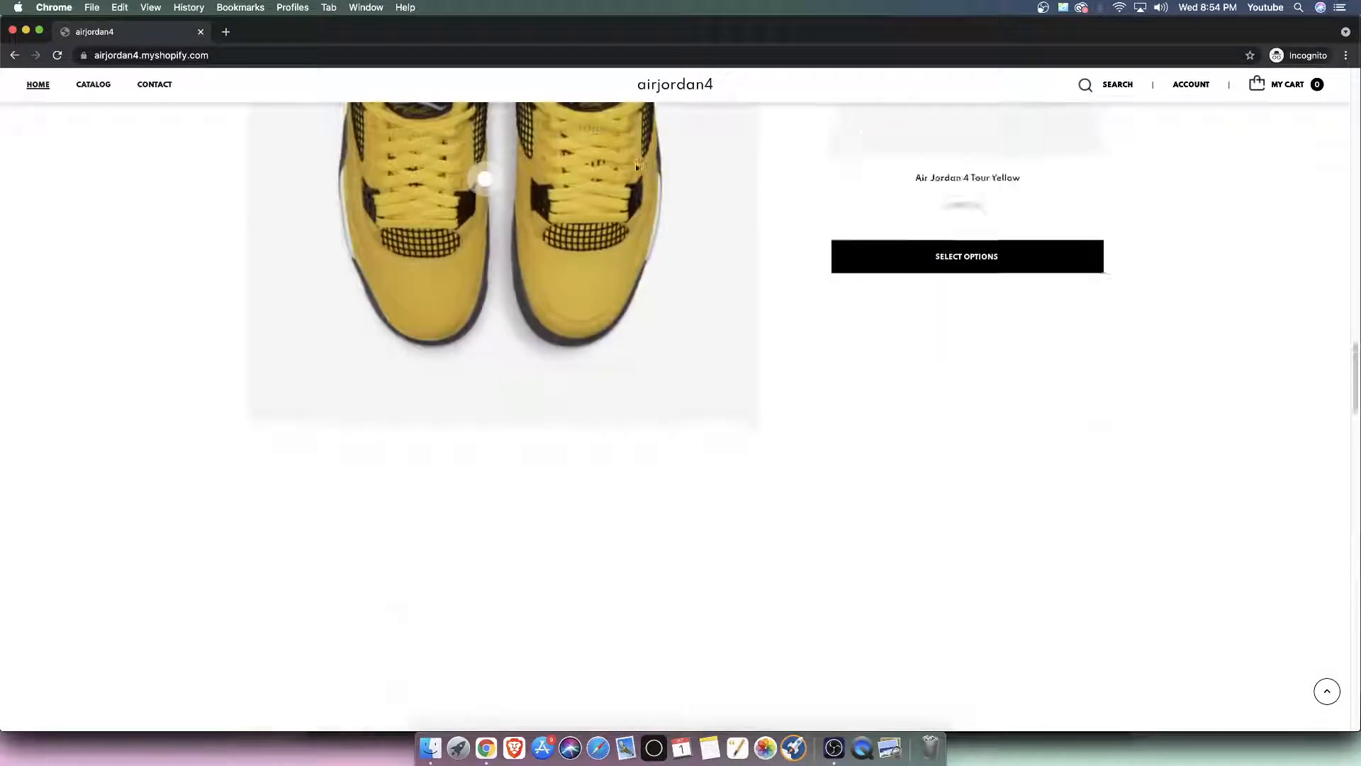
scroll(583, 339, "down", 5)
scroll(699, 353, "down", 4)
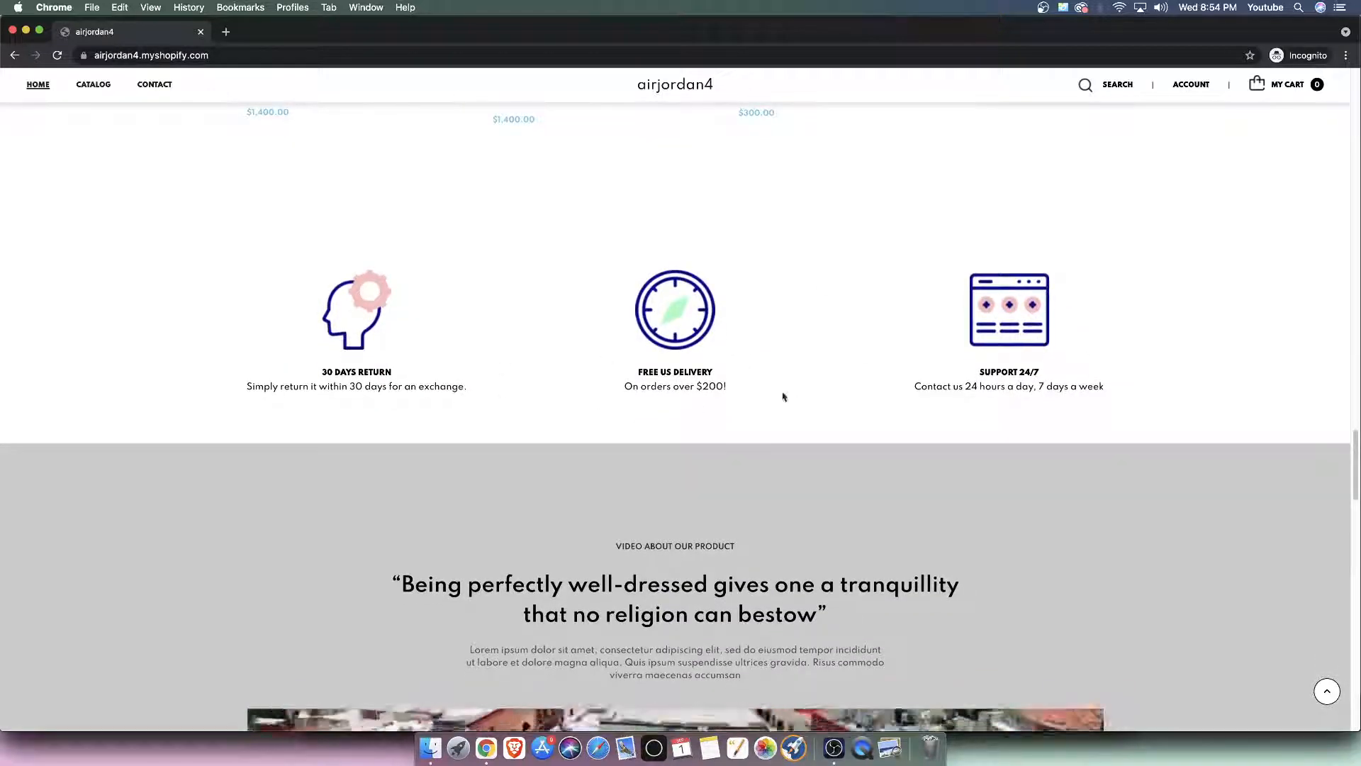
scroll(716, 372, "down", 15)
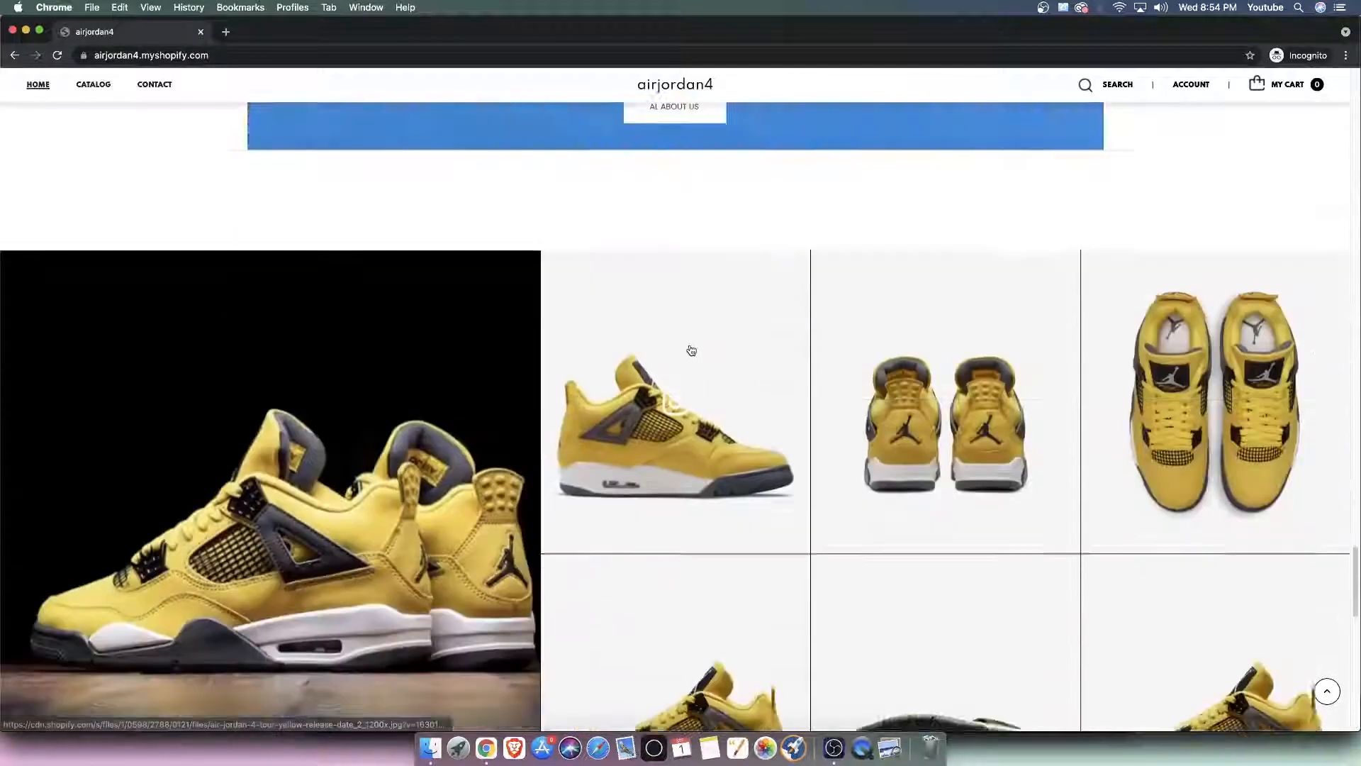
scroll(677, 348, "down", 5)
scroll(674, 340, "up", 20)
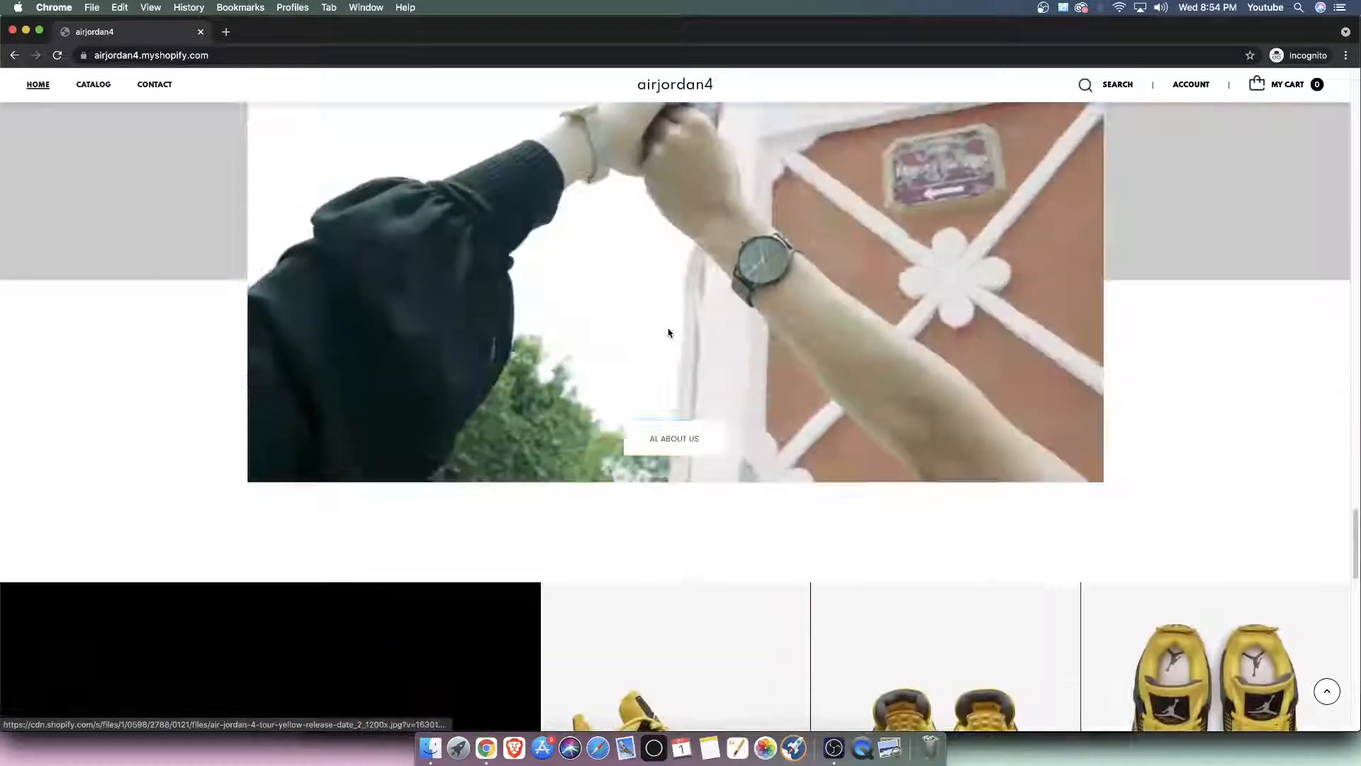
scroll(667, 333, "up", 20)
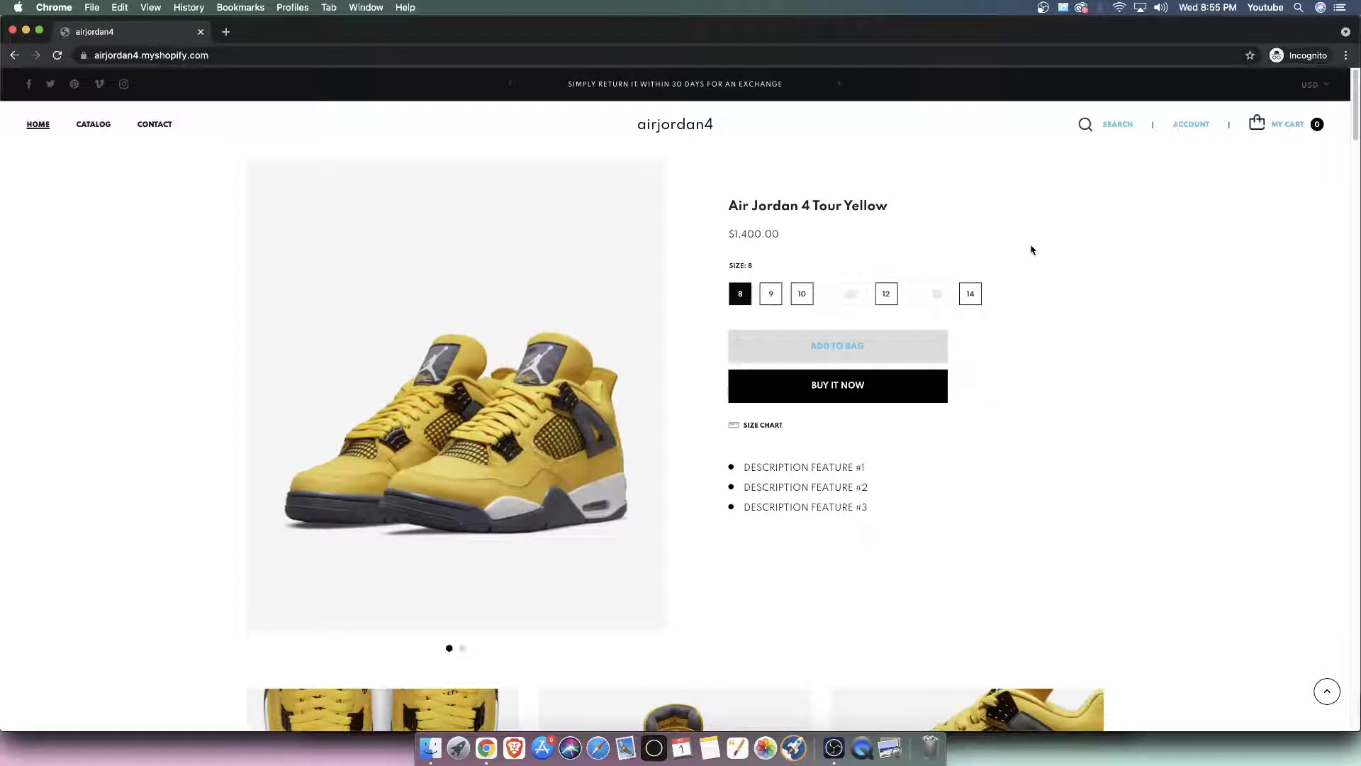
scroll(1002, 223, "down", 20)
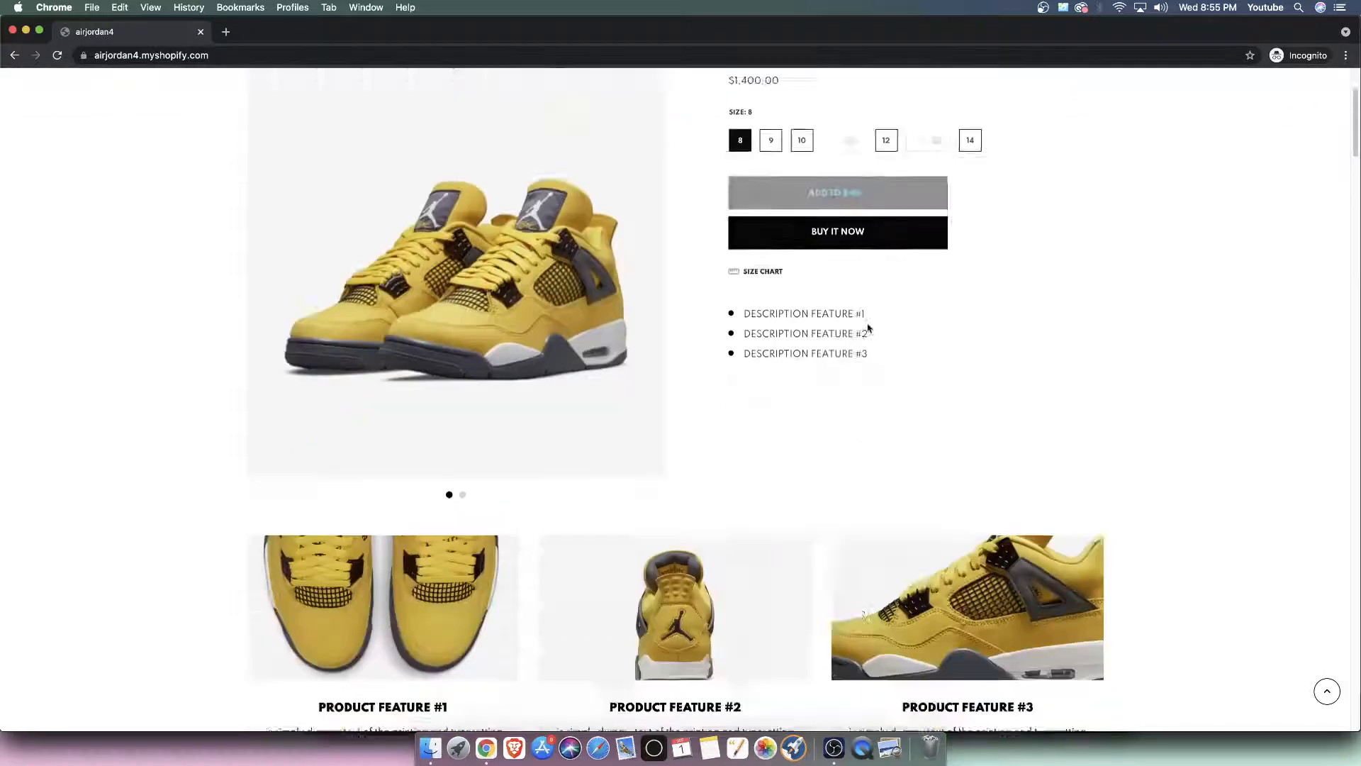
Review the incognito home page again, from the product section through the lookbook, upseller, policies and video to the blog posts.
scroll(757, 535, "down", 20)
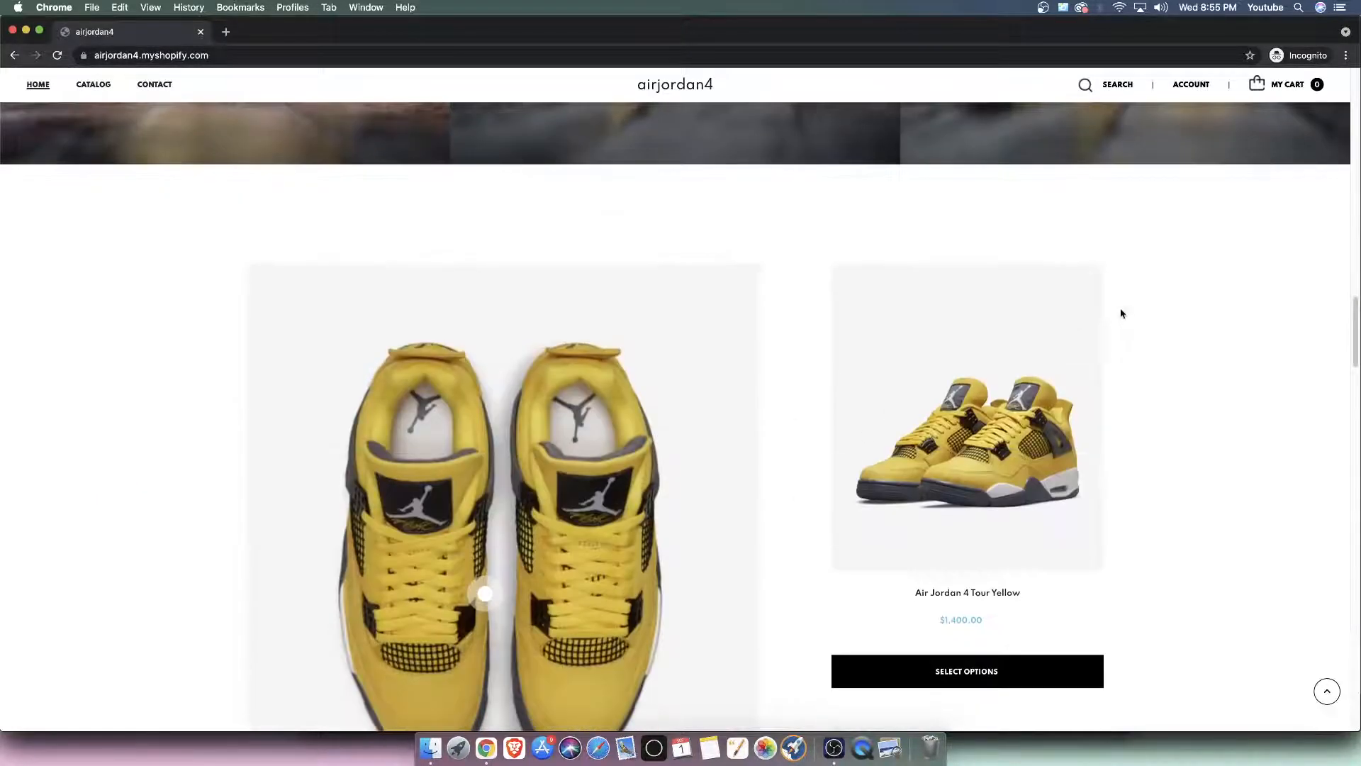
scroll(1032, 251, "down", 6)
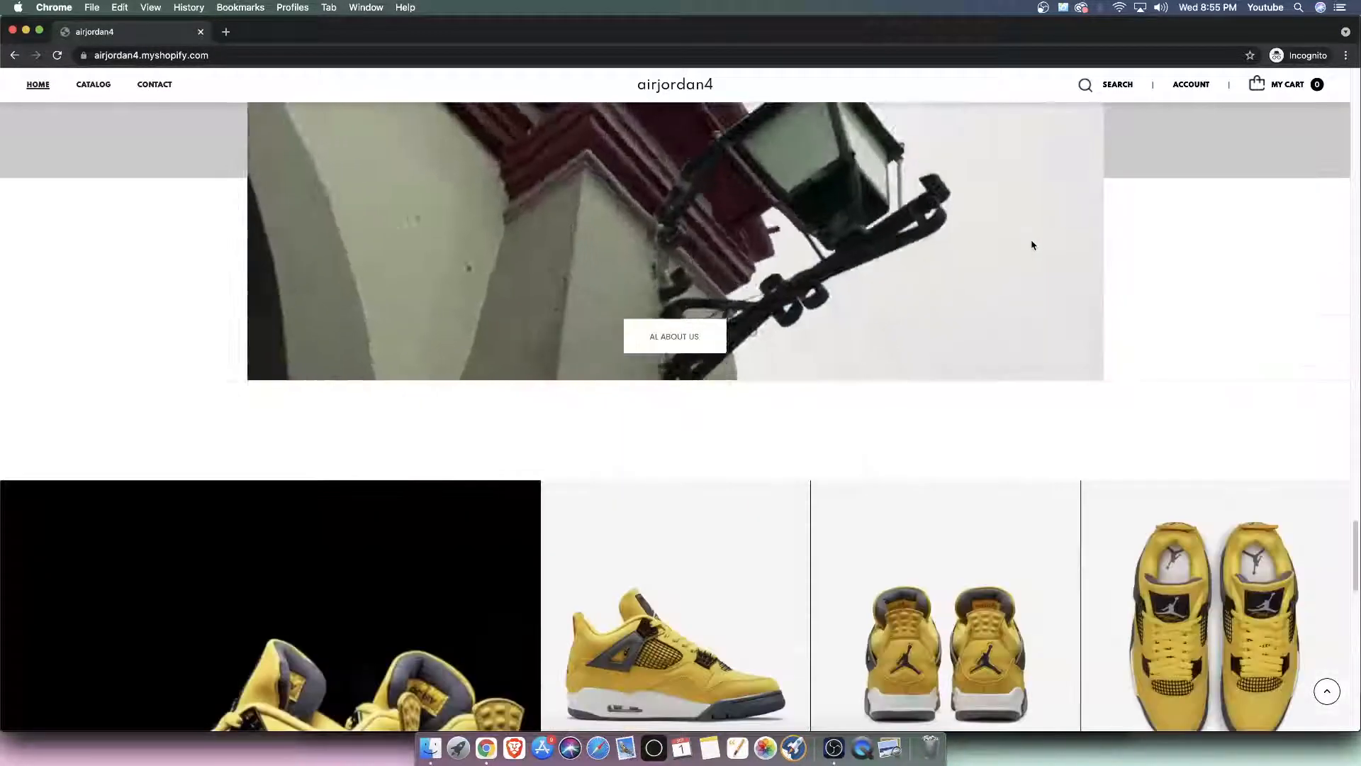
scroll(1028, 234, "up", 12)
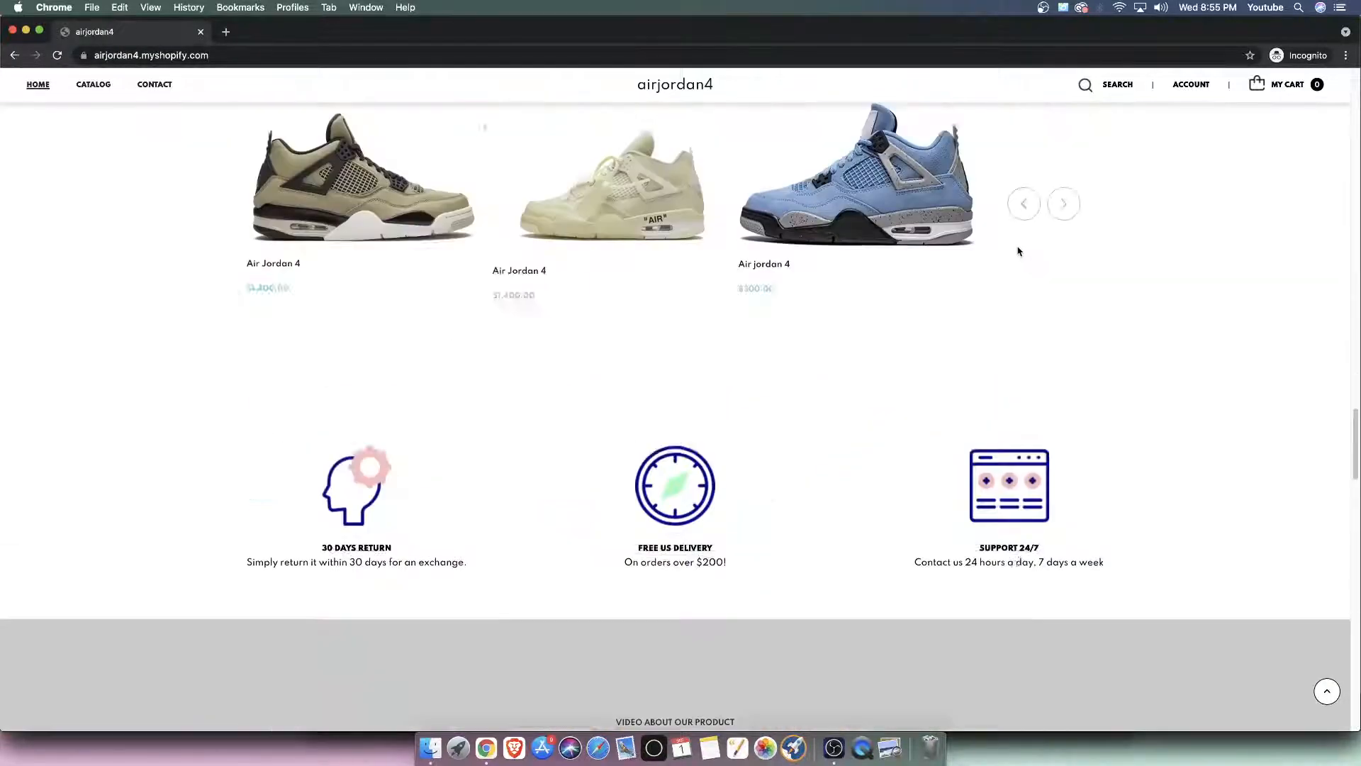
scroll(1017, 253, "down", 15)
scroll(936, 263, "down", 3)
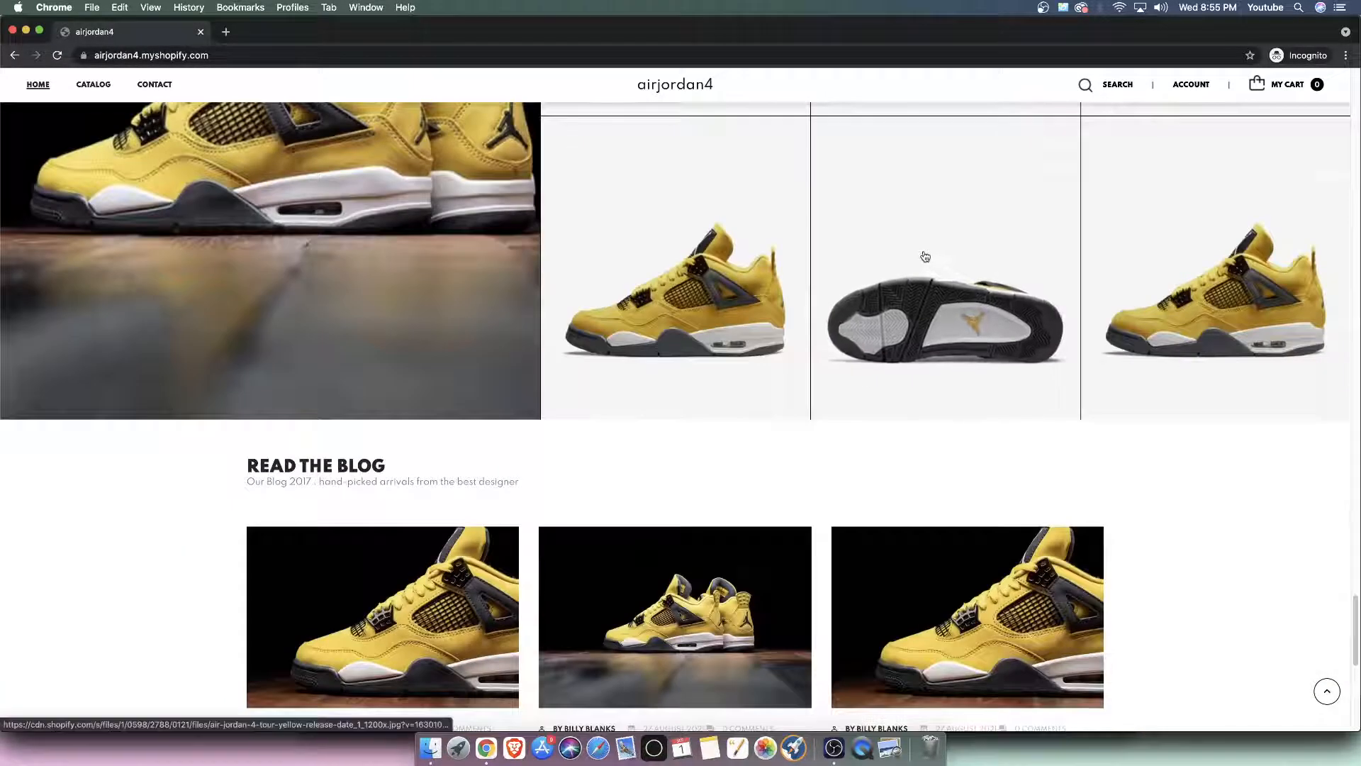
scroll(925, 257, "up", 15)
scroll(925, 257, "up", 20)
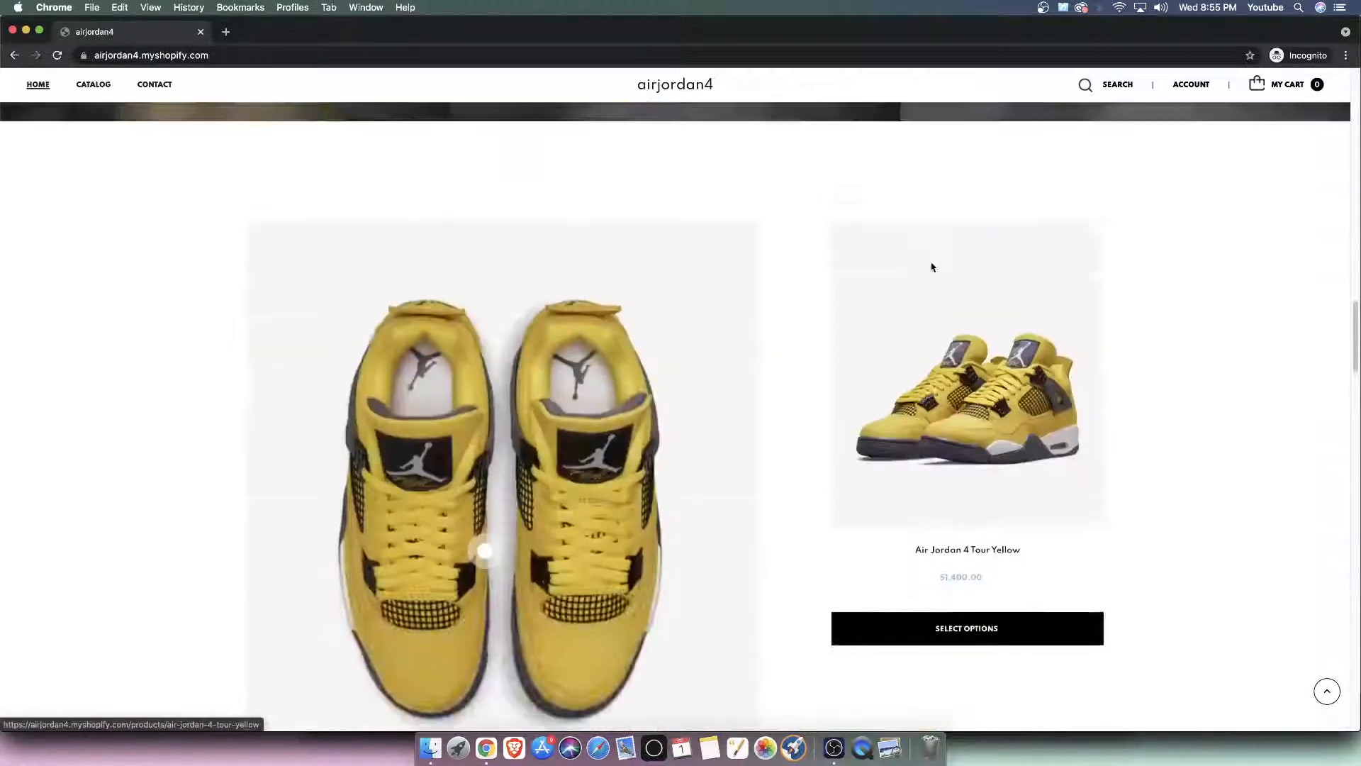
scroll(349, 273, "down", 20)
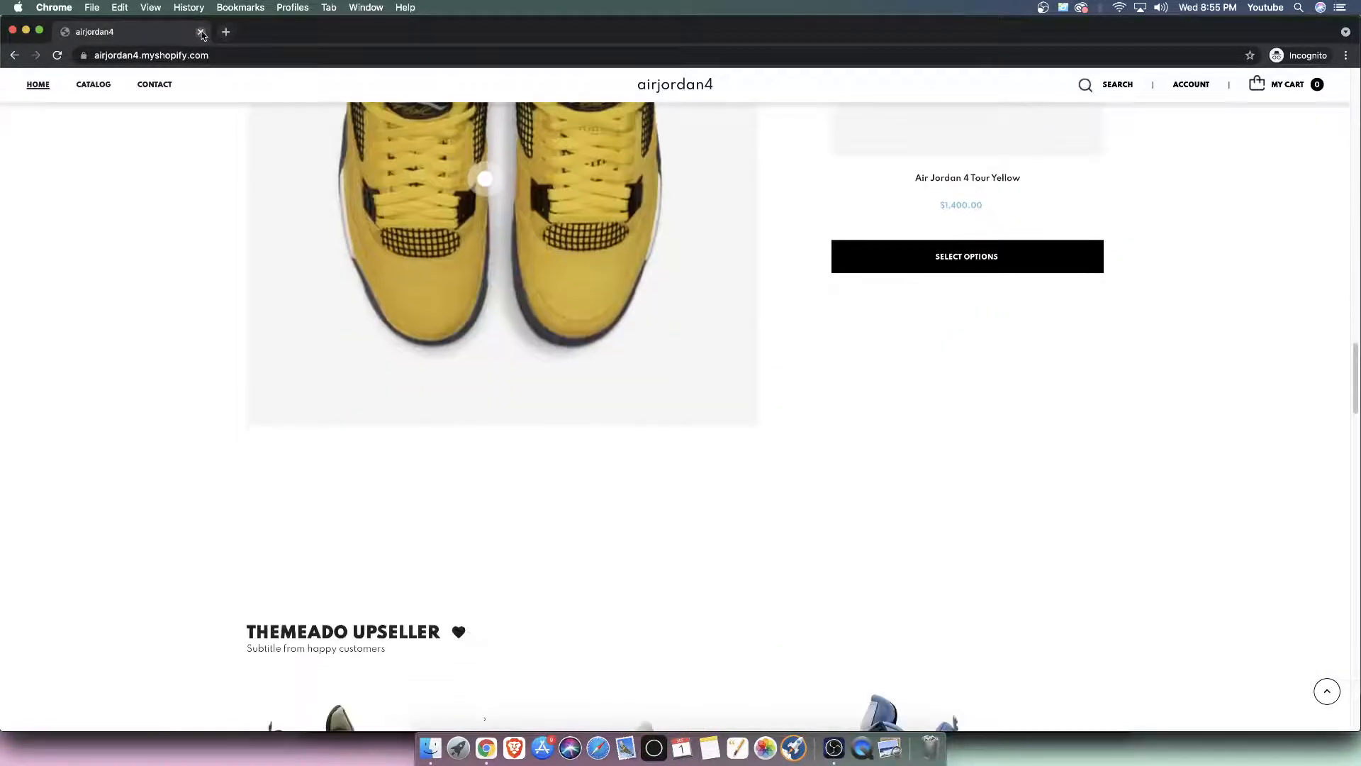
Close the incognito storefront, open the online store from the Shopify admin in a new tab and dismiss the downloads bar.
left_click(201, 33)
scroll(497, 249, "up", 10)
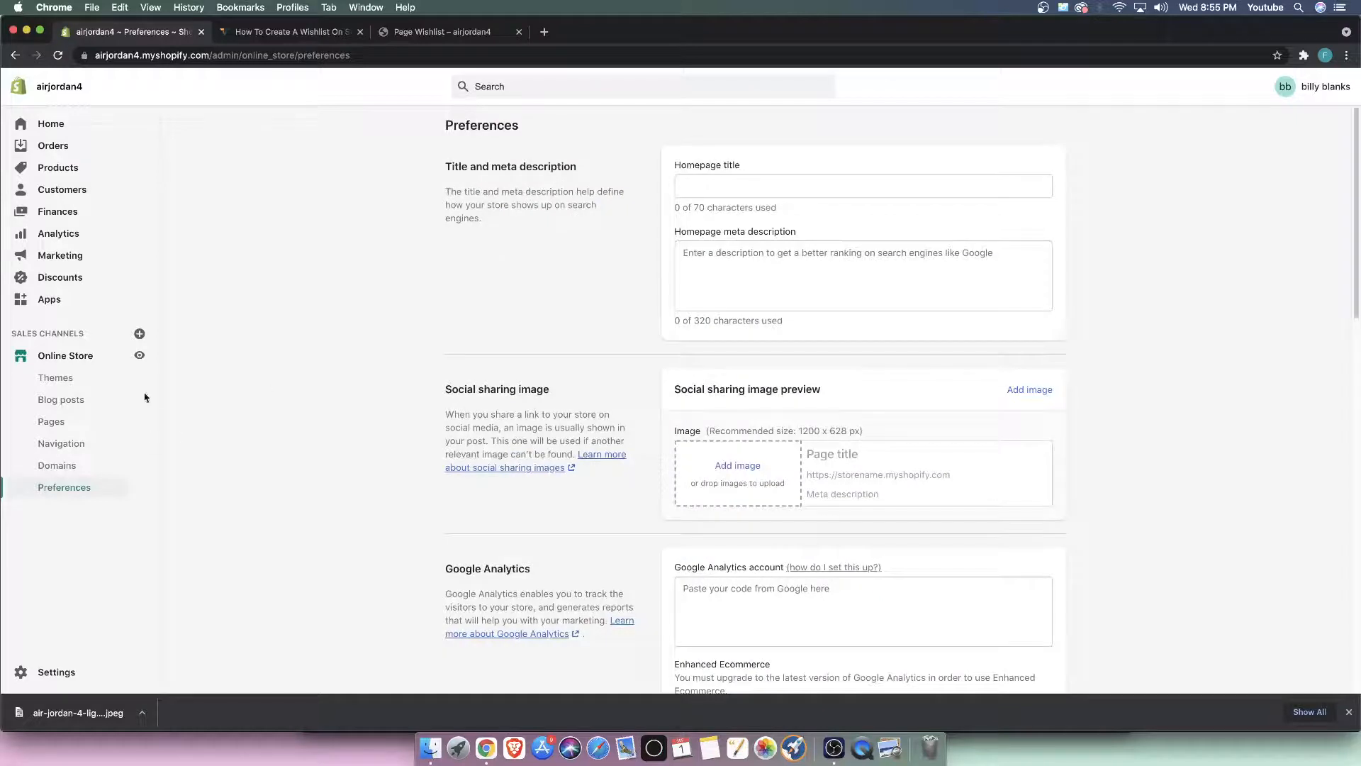
left_click(136, 359)
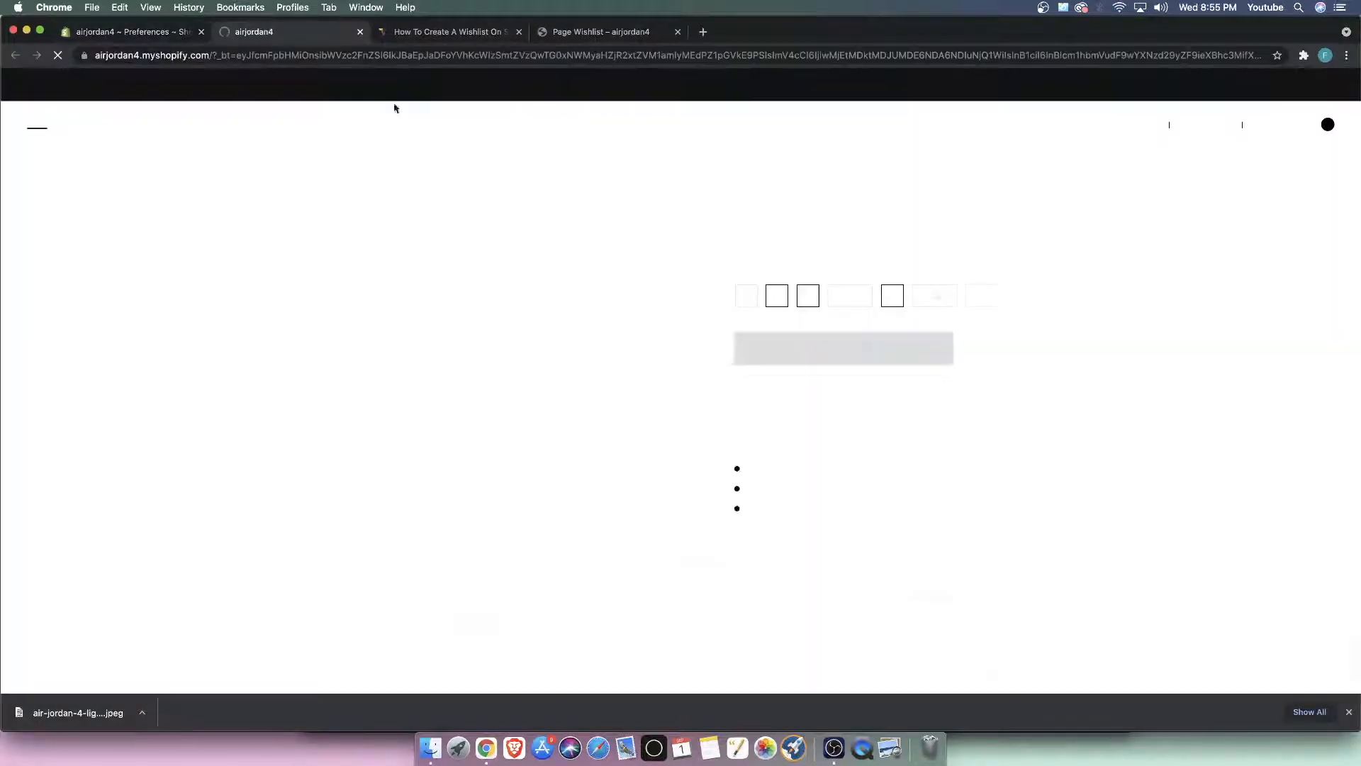
scroll(495, 216, "down", 1)
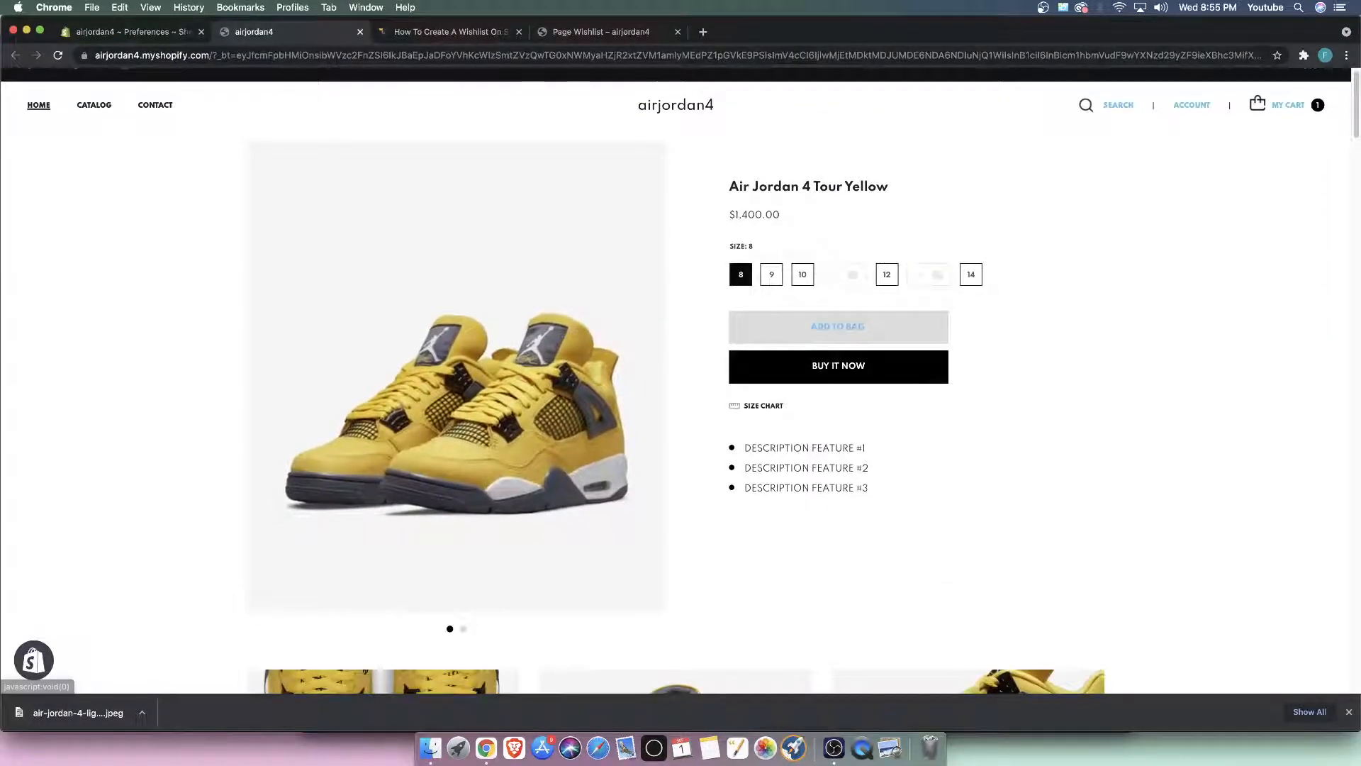
left_click(1349, 712)
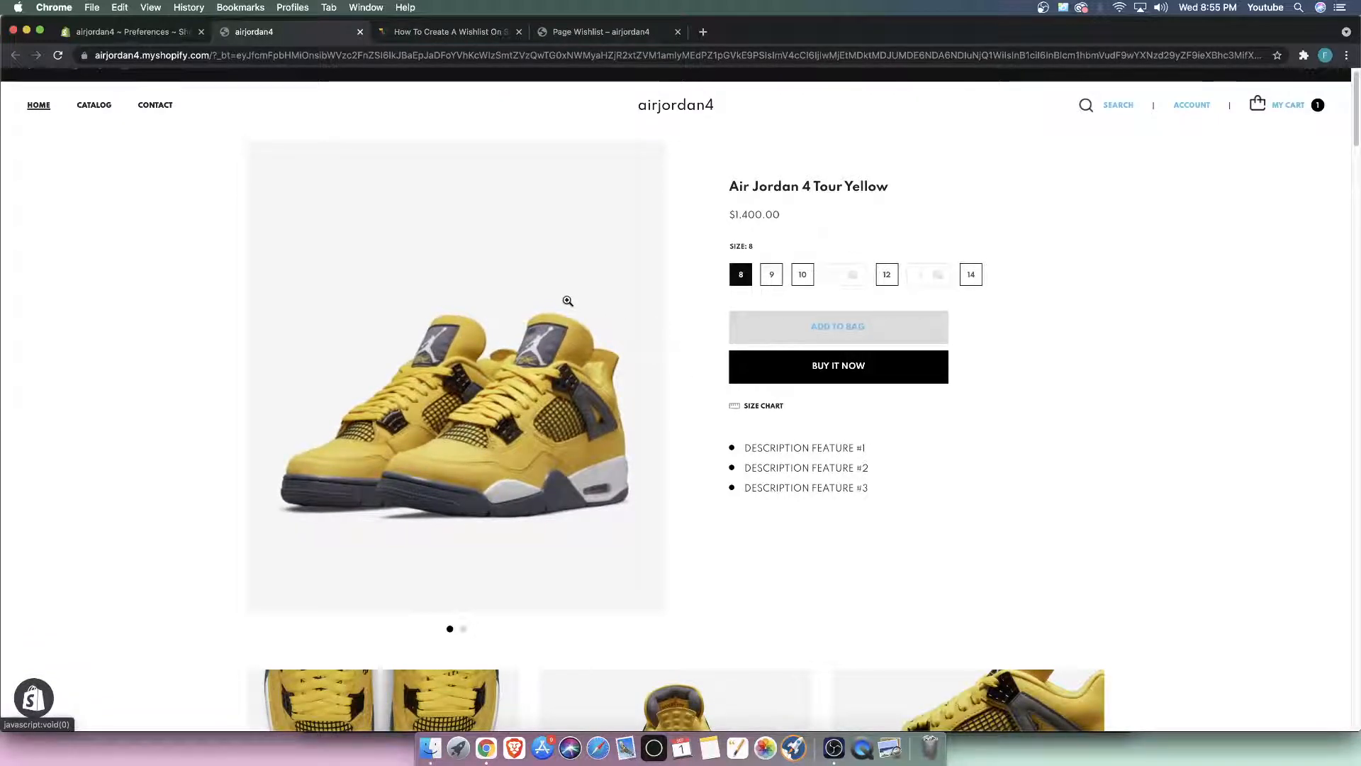
scroll(882, 347, "up", 1)
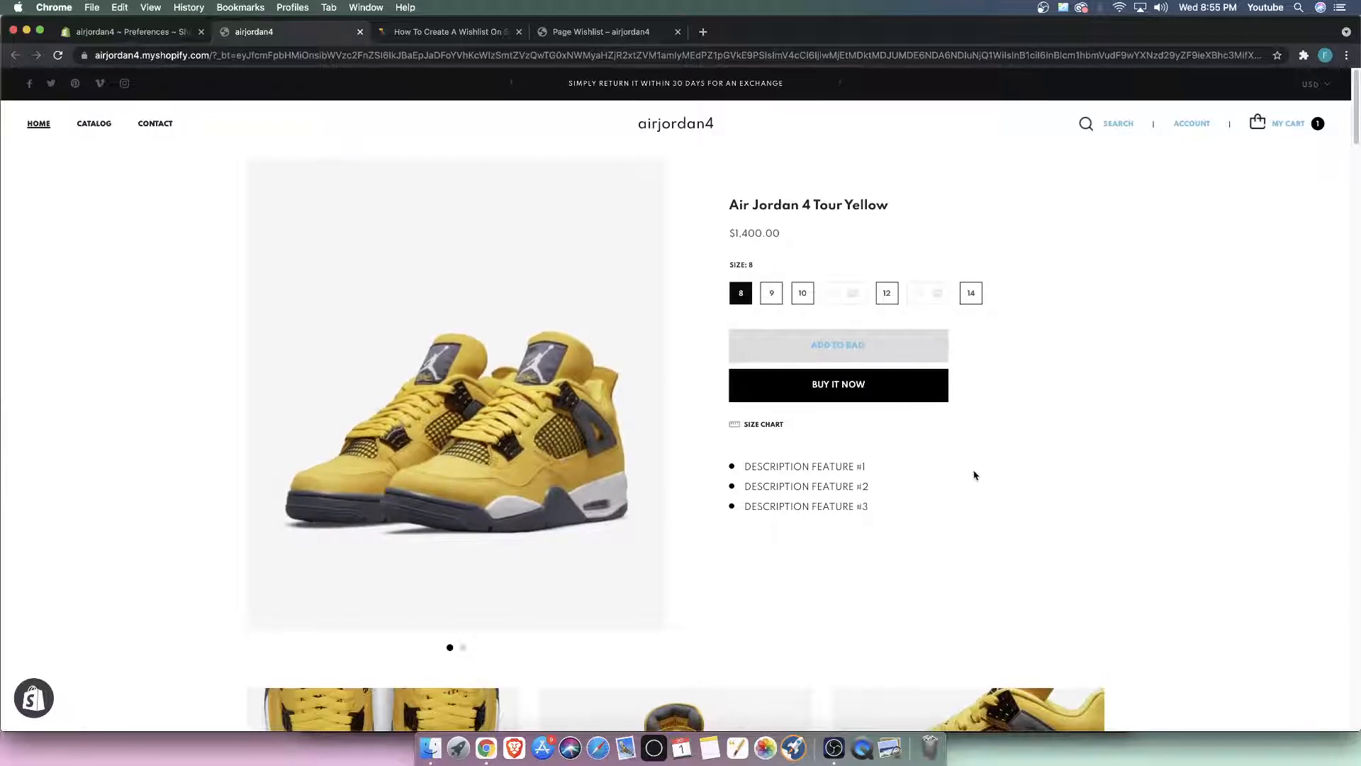
Examine the storefront home page's product details, brand text, image banners, lookbook, upseller, video, gallery and blog sections.
scroll(972, 474, "down", 6)
scroll(756, 436, "down", 10)
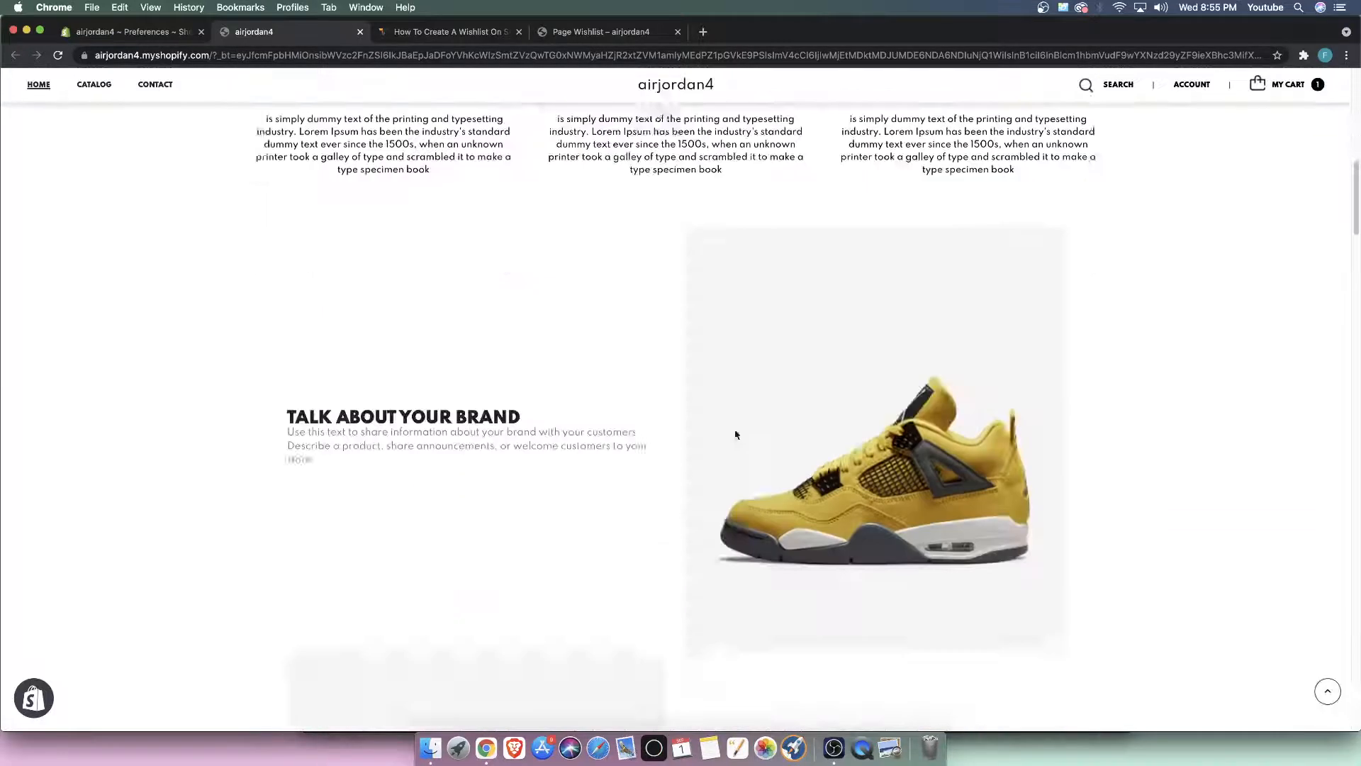
scroll(716, 429, "down", 20)
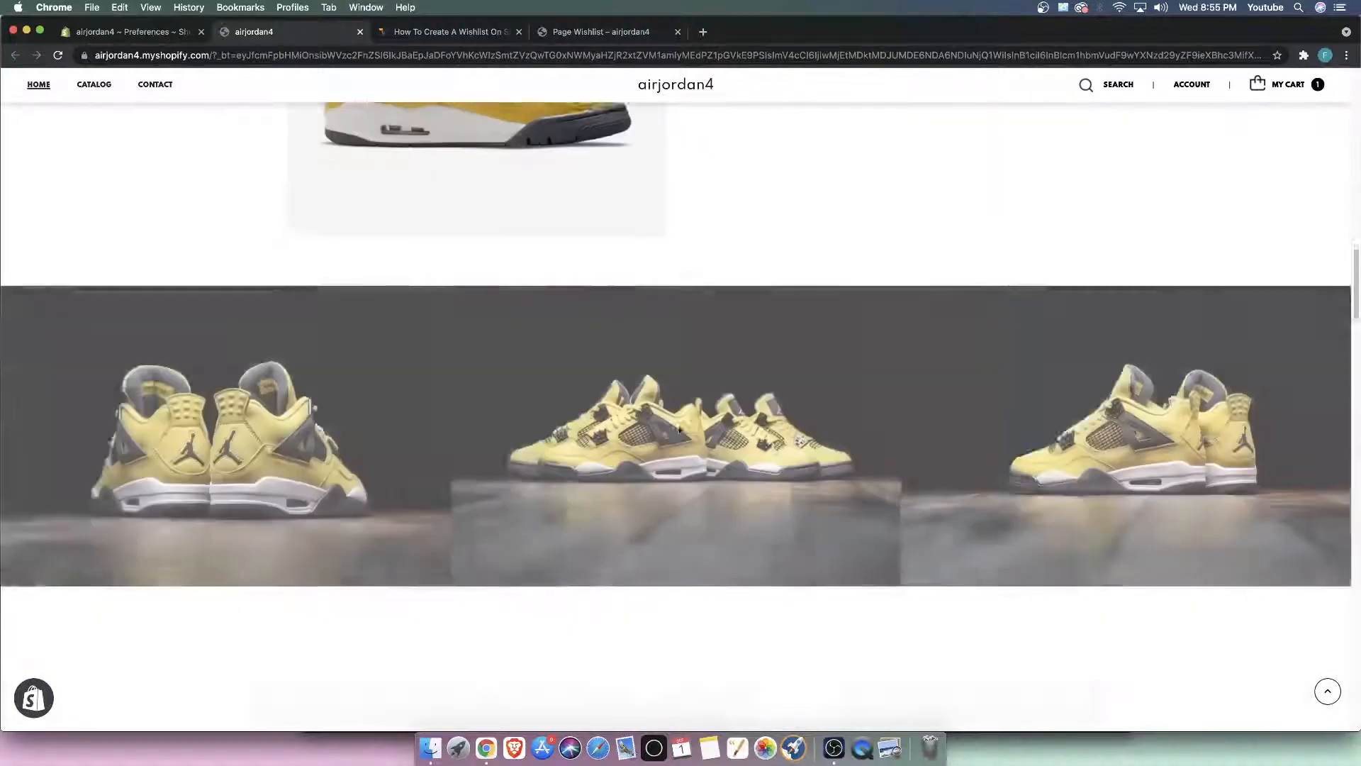
scroll(678, 430, "up", 20)
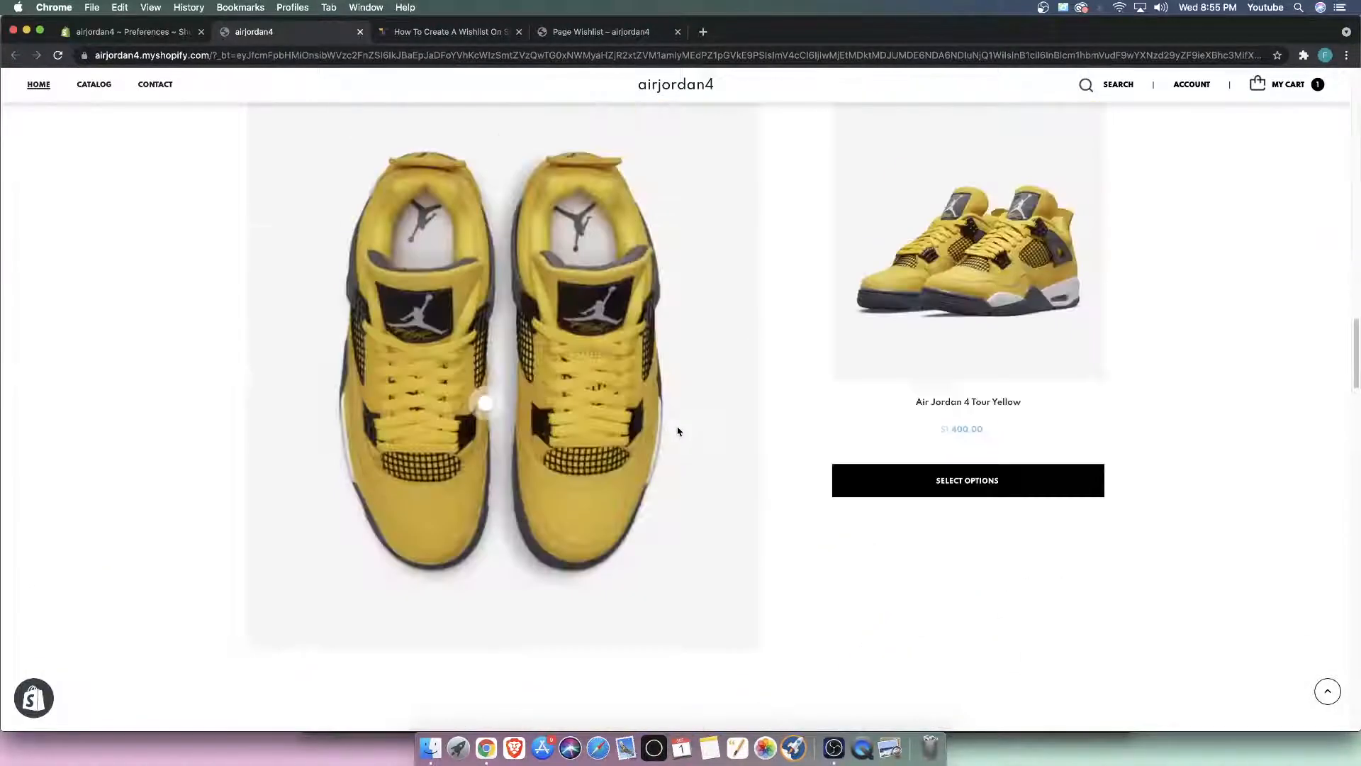
scroll(663, 428, "up", 5)
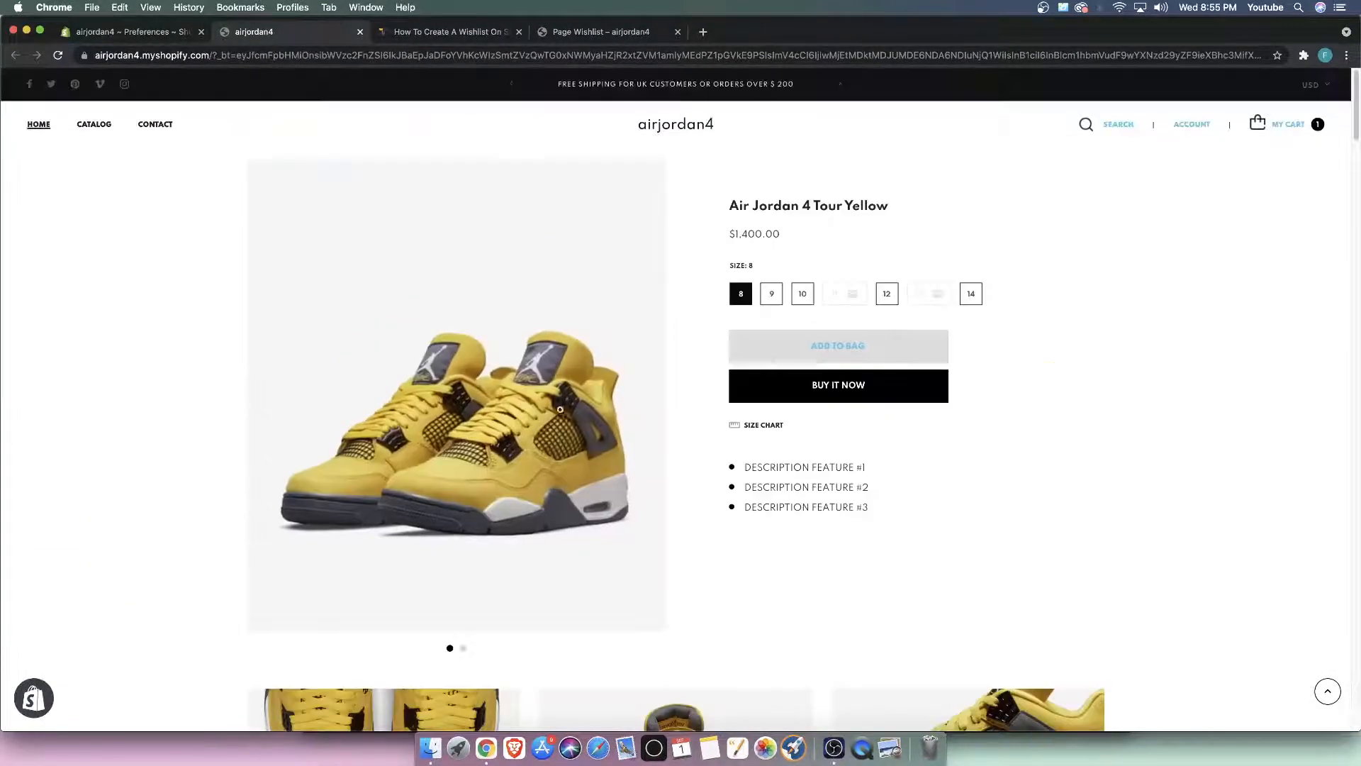
scroll(674, 482, "down", 20)
scroll(807, 467, "down", 15)
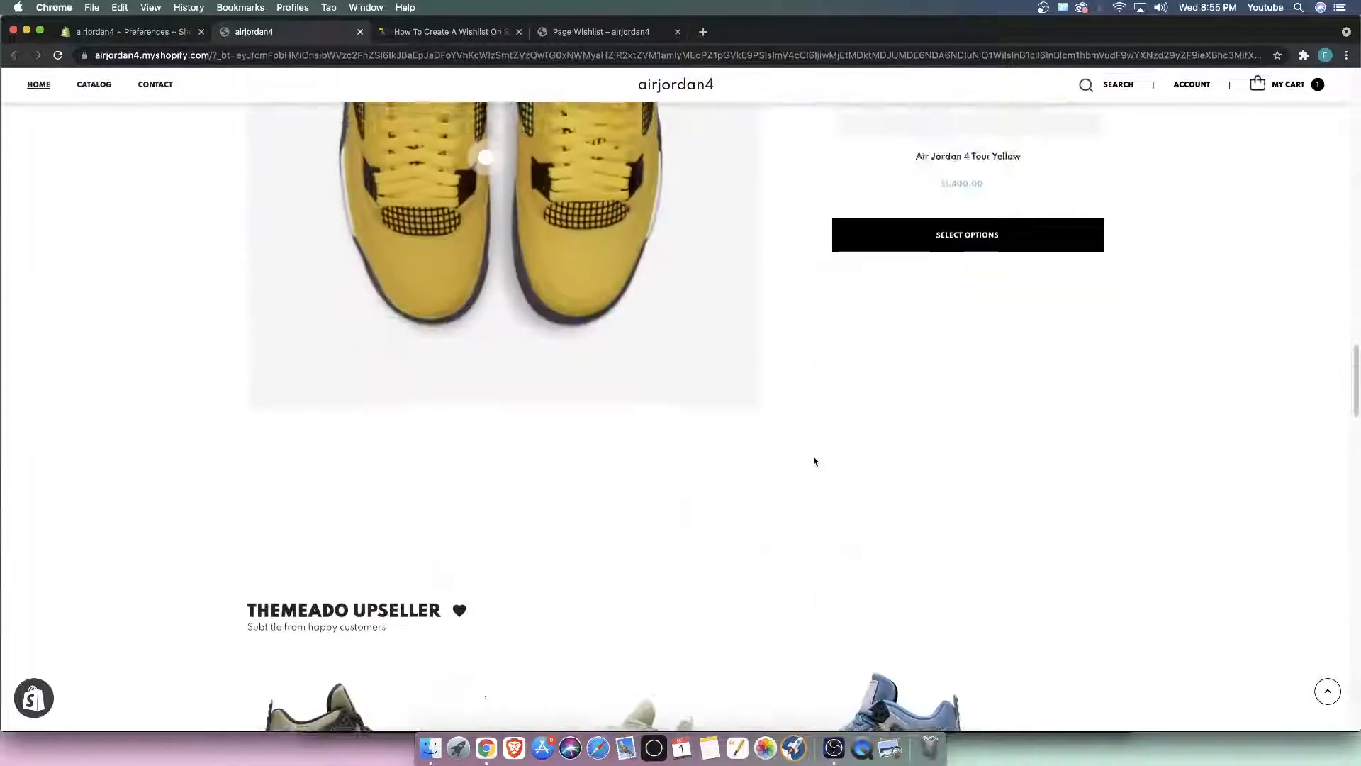
scroll(812, 461, "down", 15)
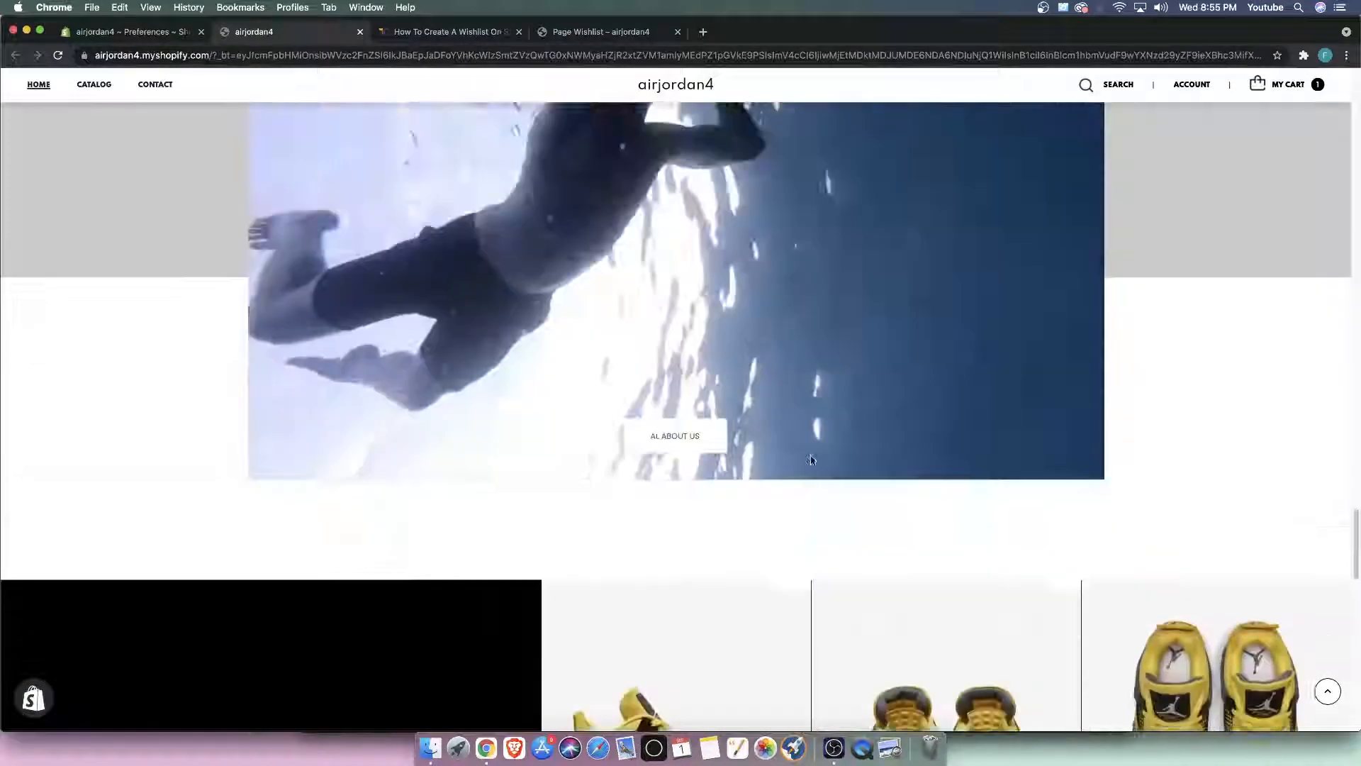
scroll(808, 461, "down", 5)
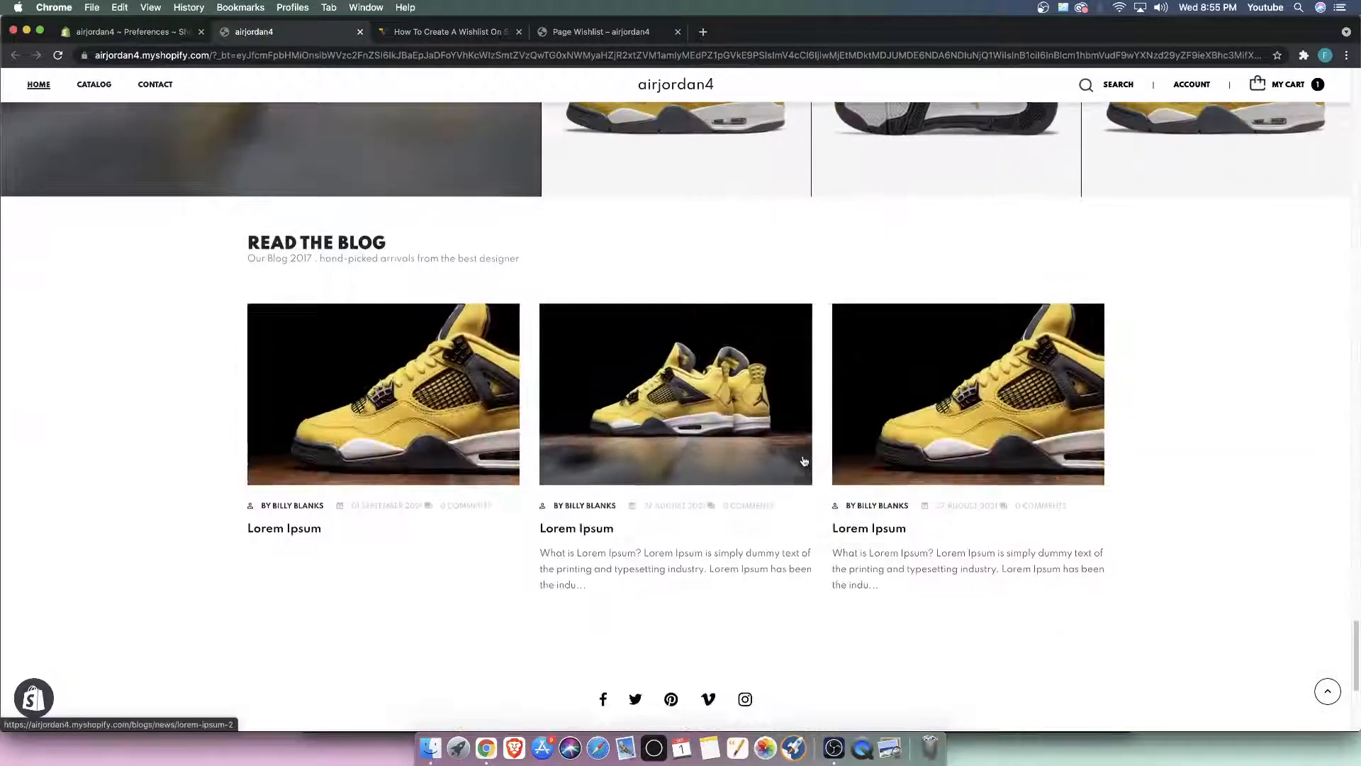
scroll(798, 461, "up", 15)
scroll(773, 445, "up", 15)
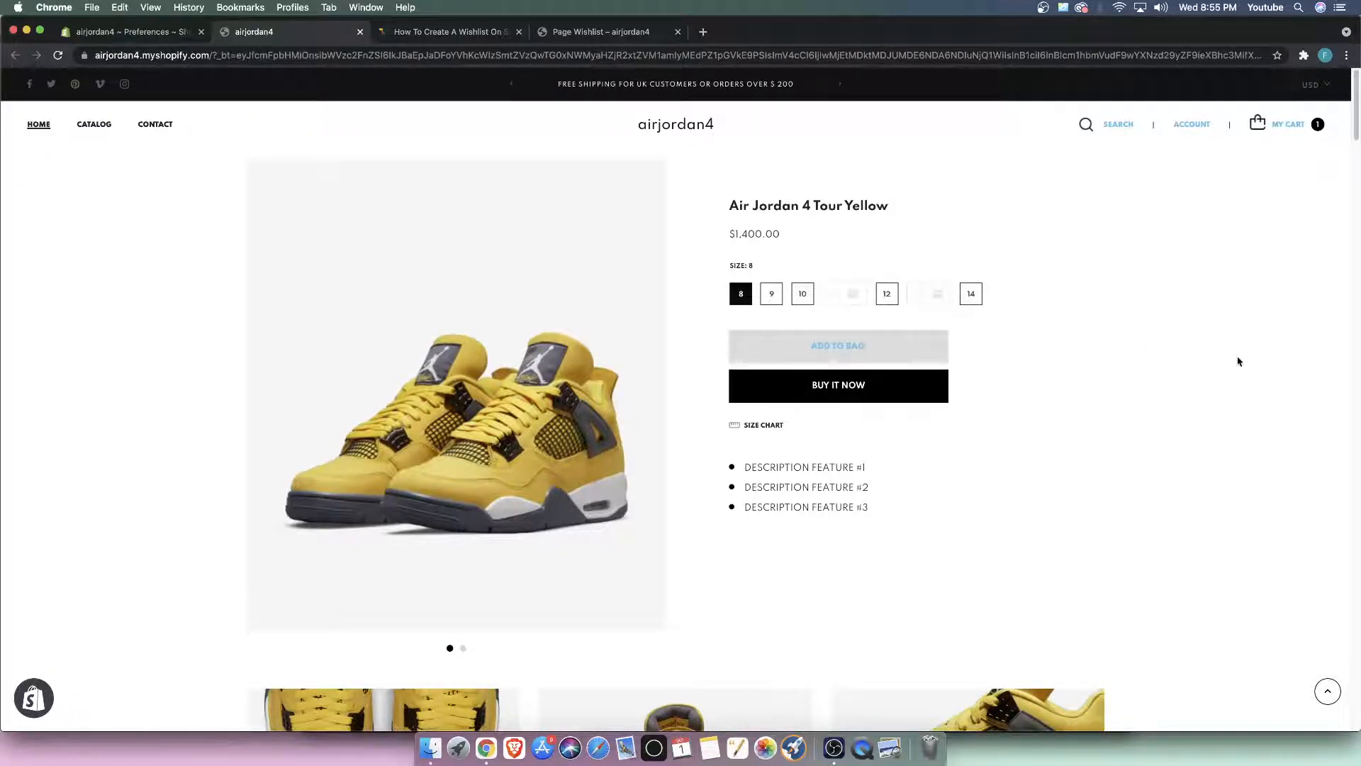
Add the lookbook's Air Jordan 4 Tour Yellow to the wishlist, then open the wishlist page and review its products.
scroll(1063, 362, "down", 15)
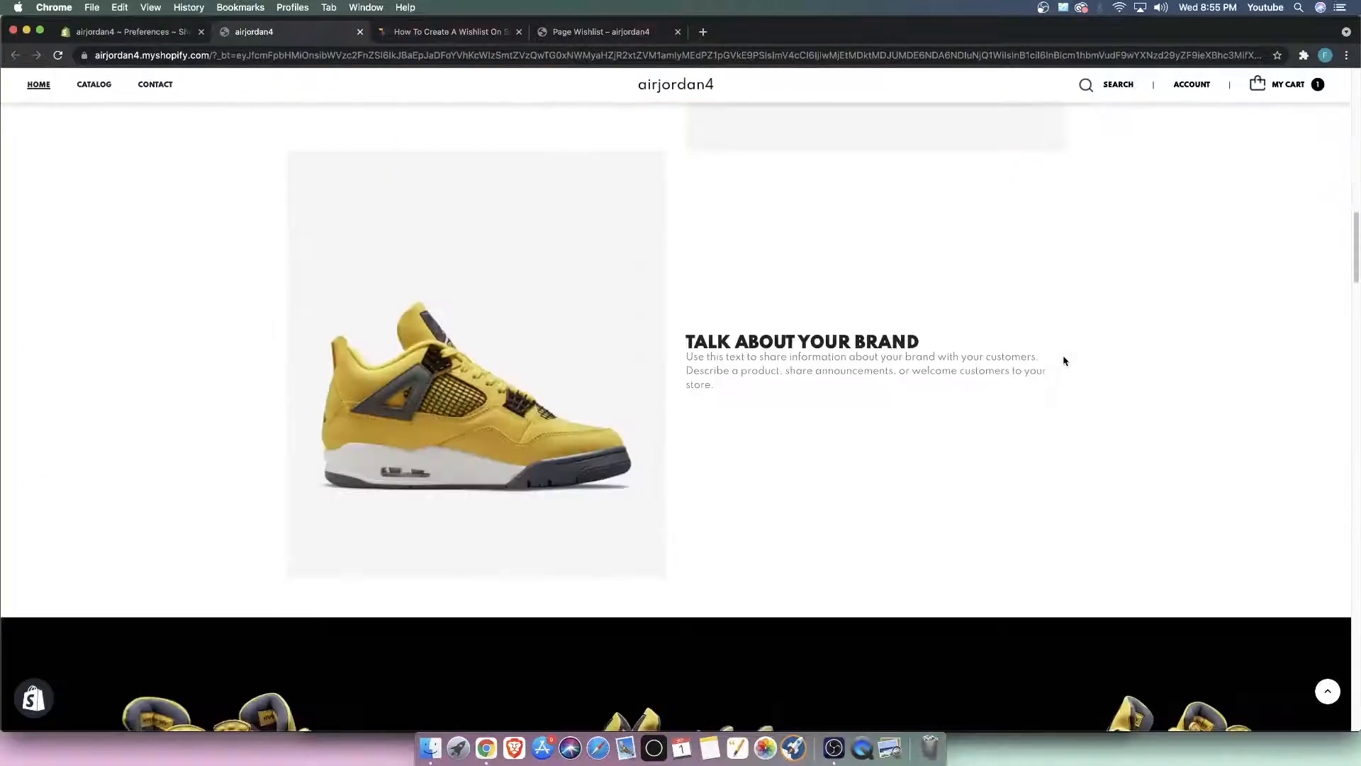
scroll(1063, 361, "down", 12)
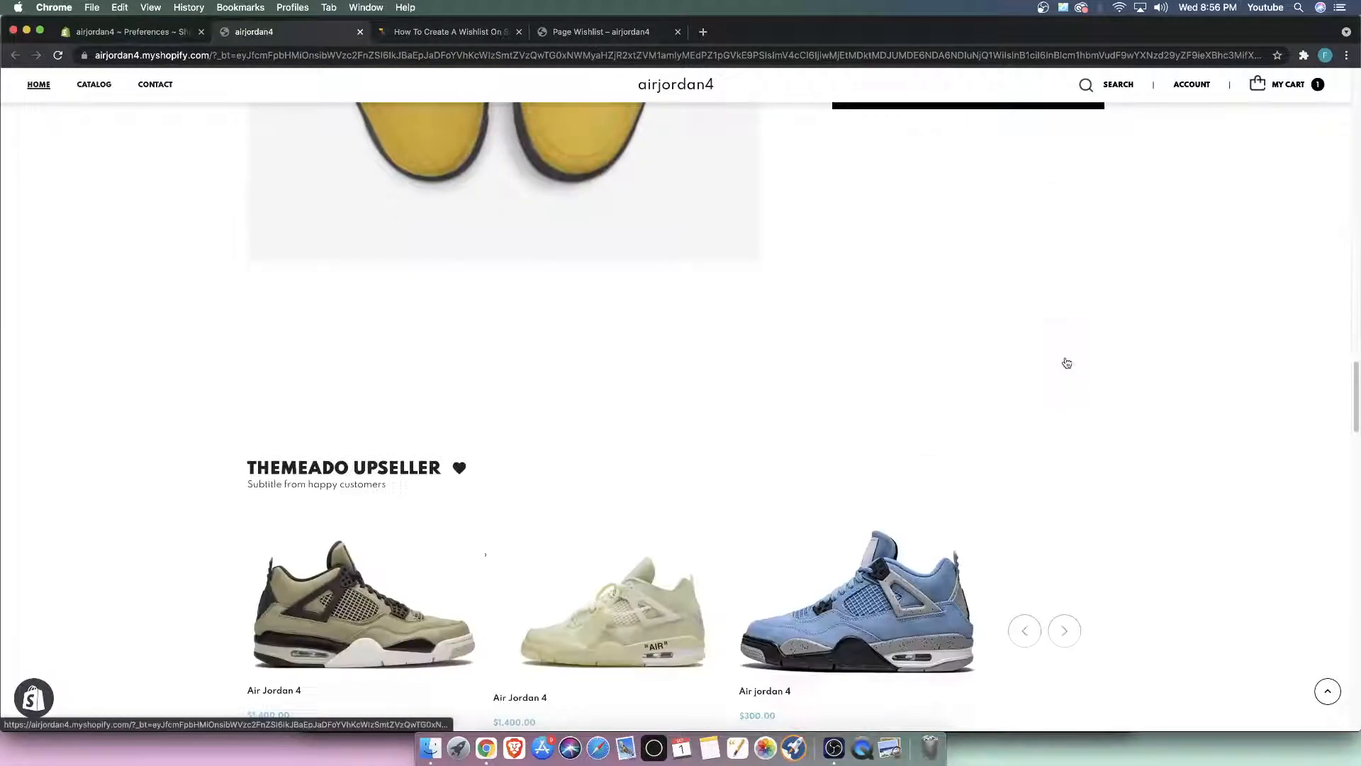
scroll(1059, 362, "up", 6)
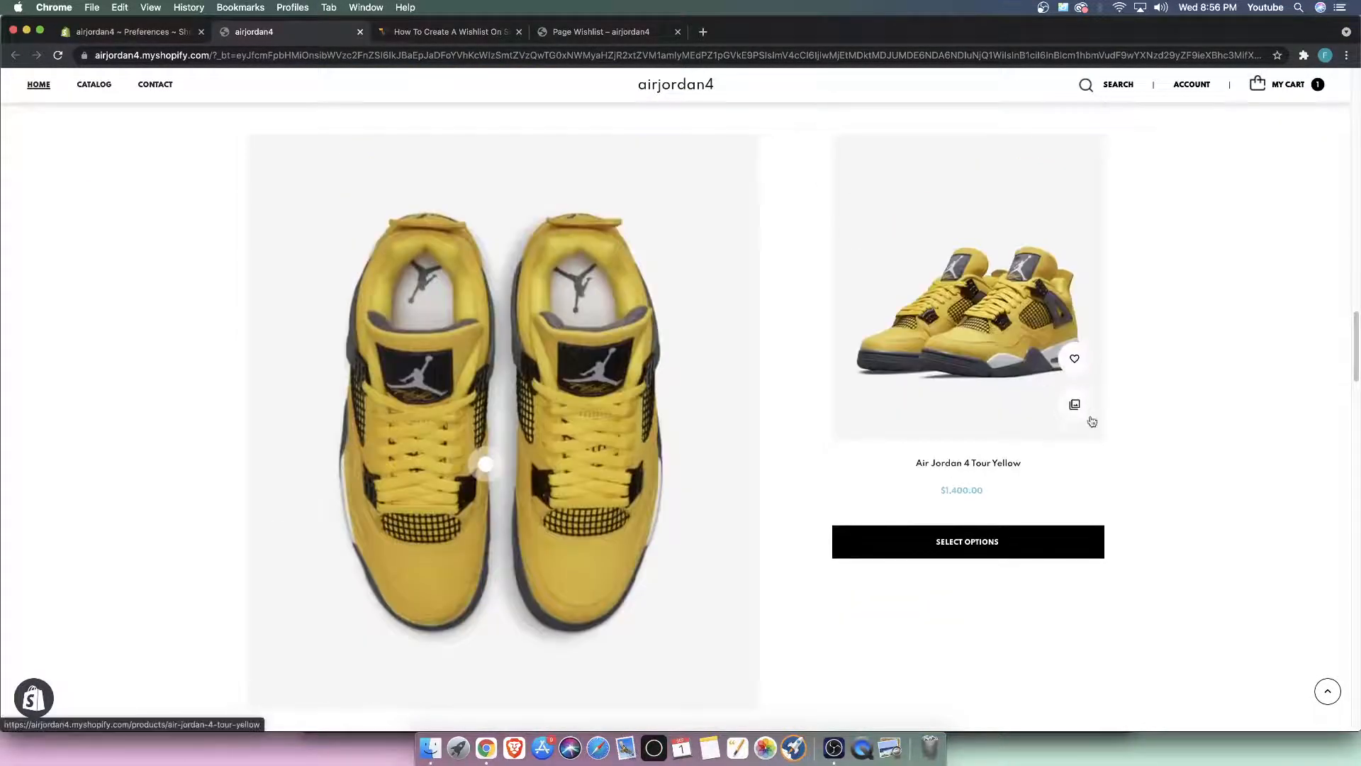
left_click(1075, 361)
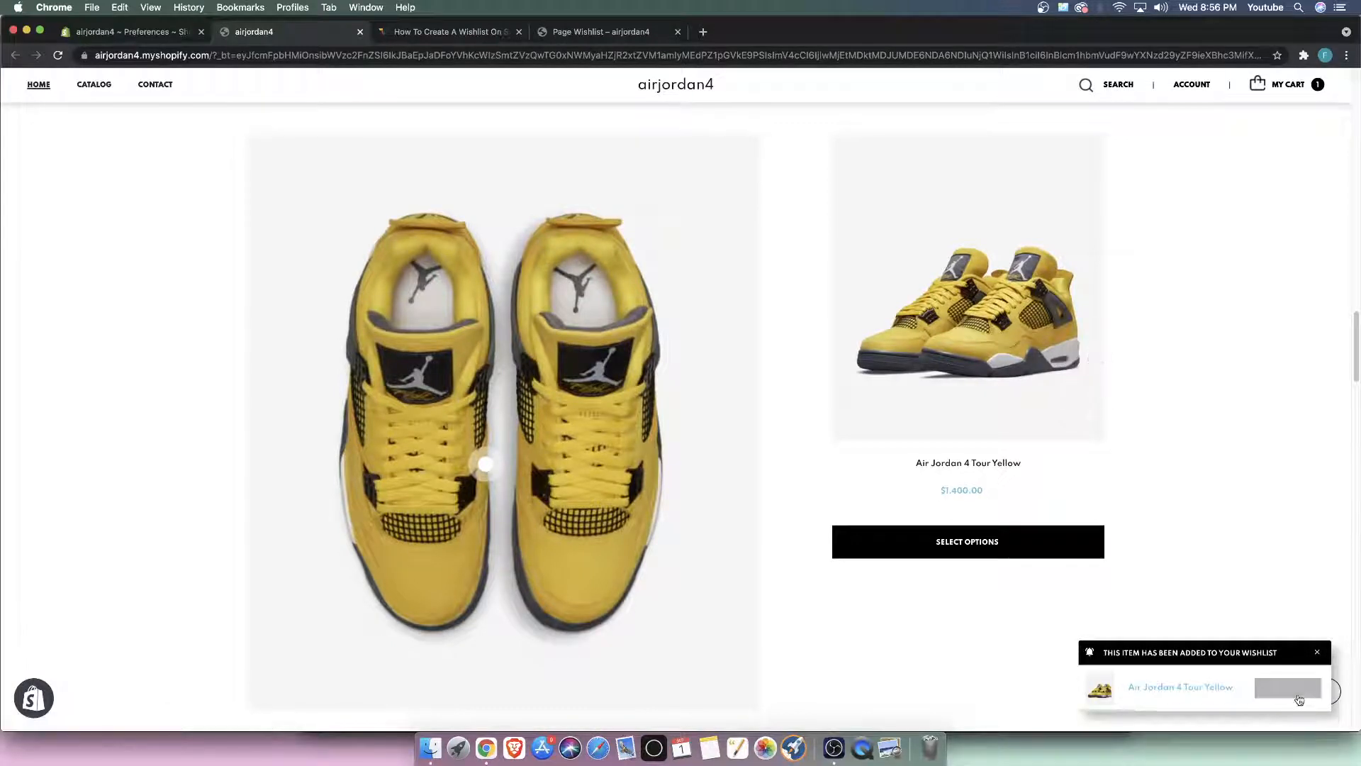
scroll(866, 417, "down", 3)
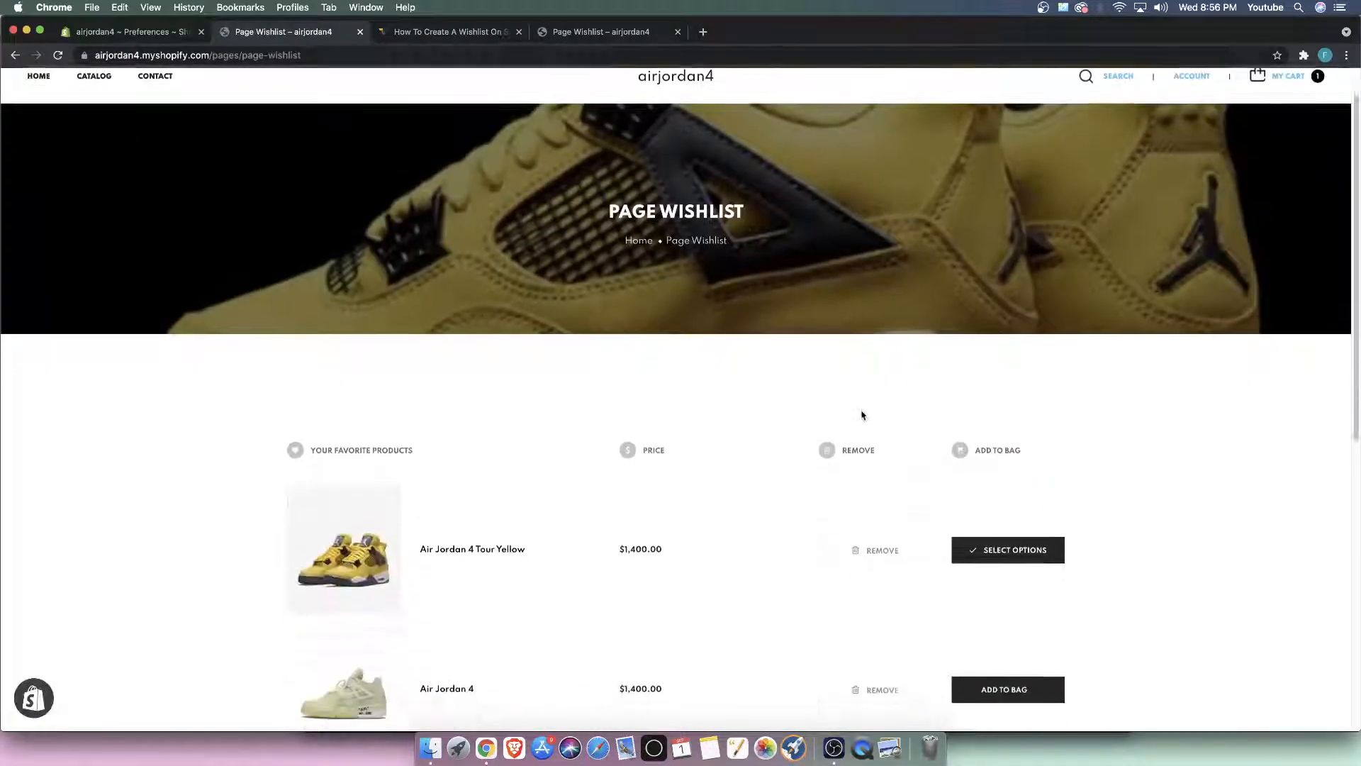
scroll(768, 411, "up", 4)
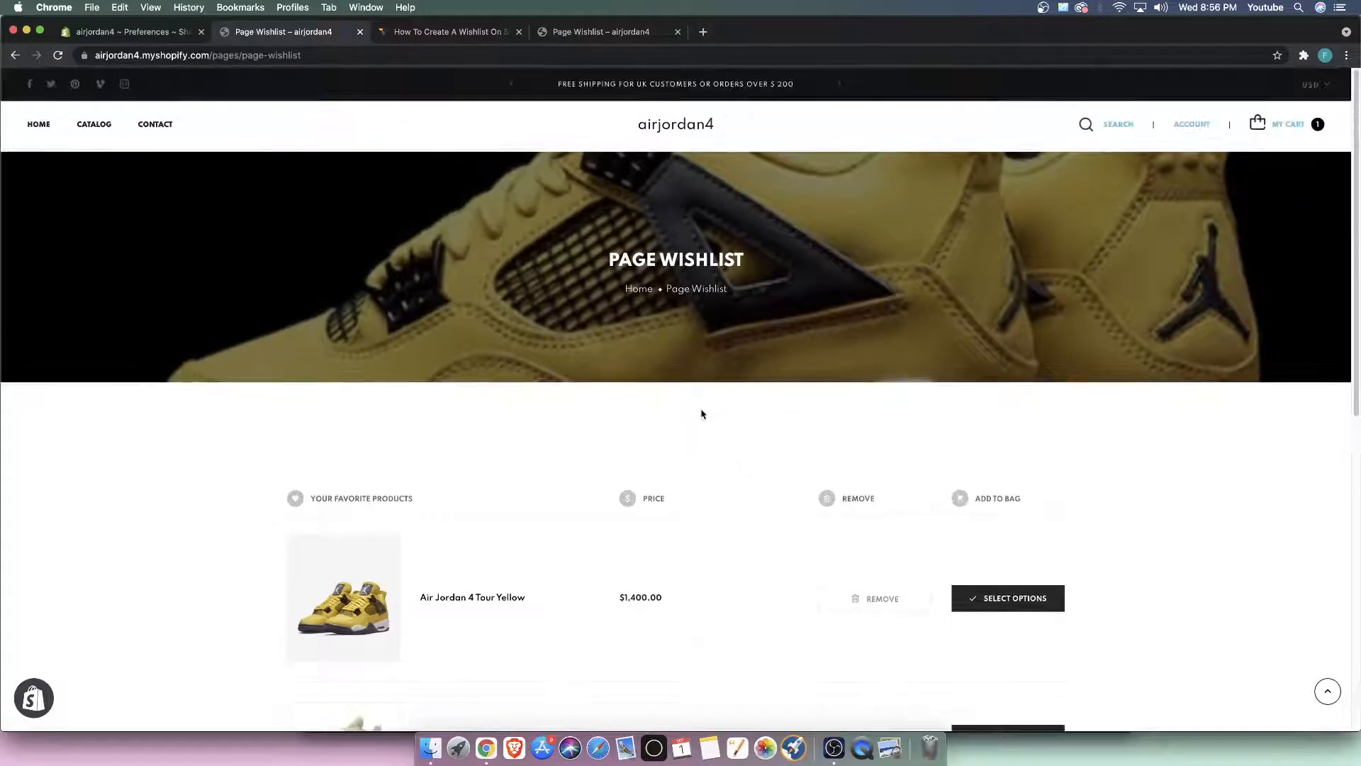